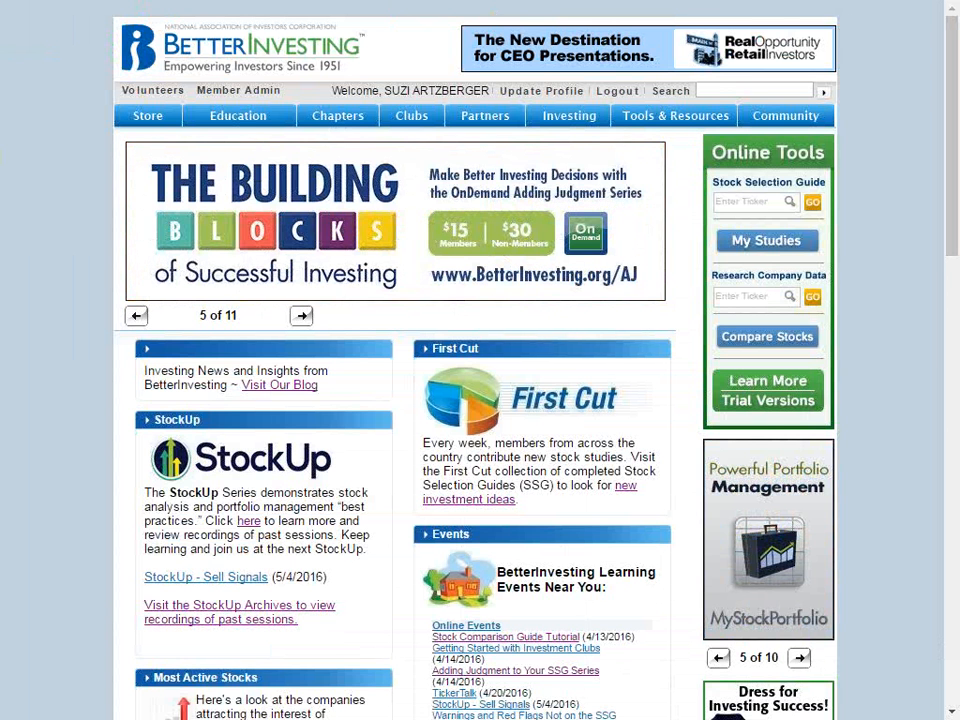
Open the Compare Stocks tool from the BetterInvesting home page
mouse_move(655, 117)
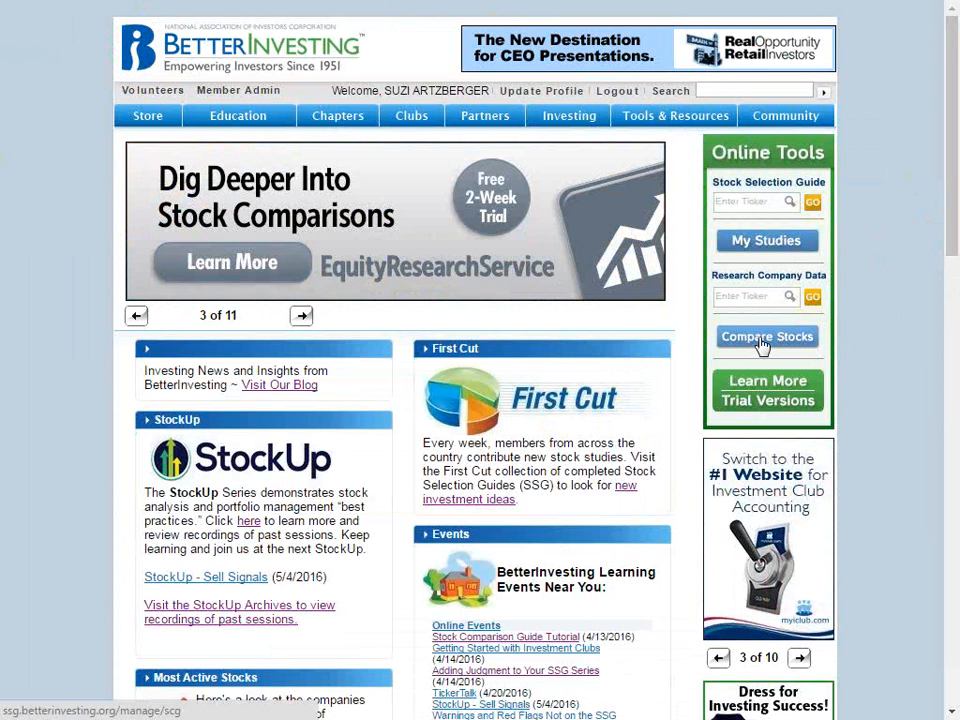
left_click(766, 338)
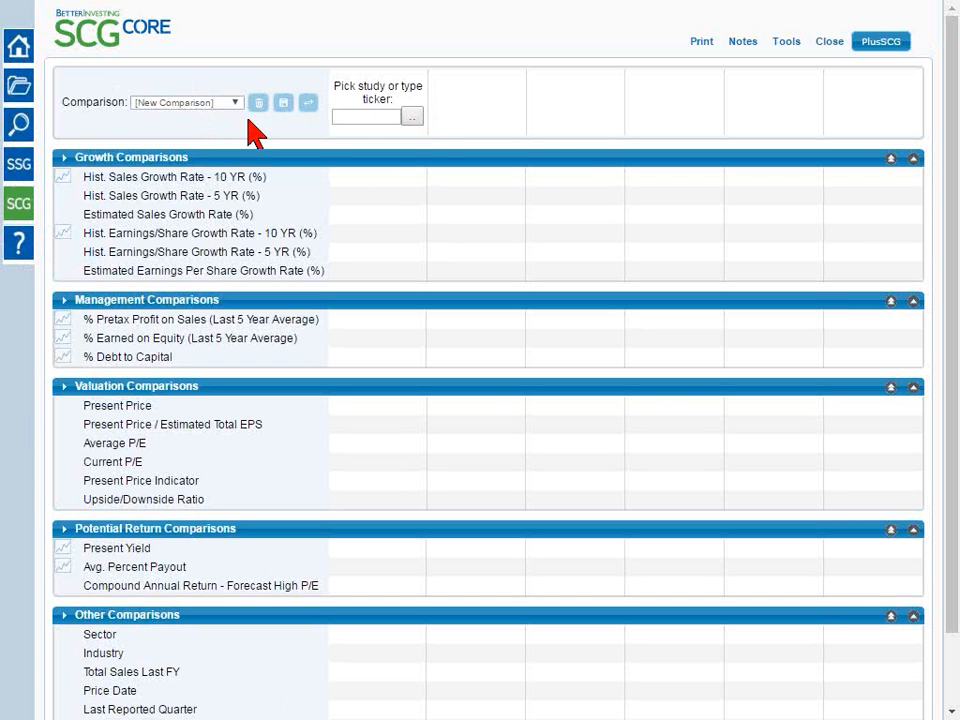
View the saved comparisons LKQ GNTX THRM DORM 5/28/2015 and SCG Tutorial 4/13/2016
left_click(162, 110)
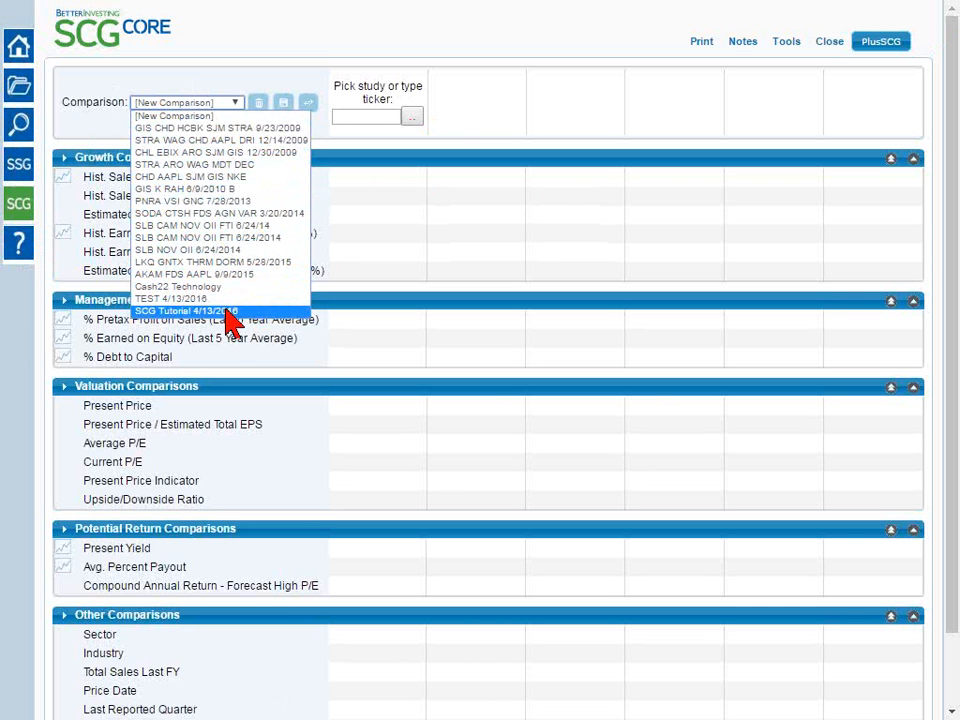
left_click(247, 272)
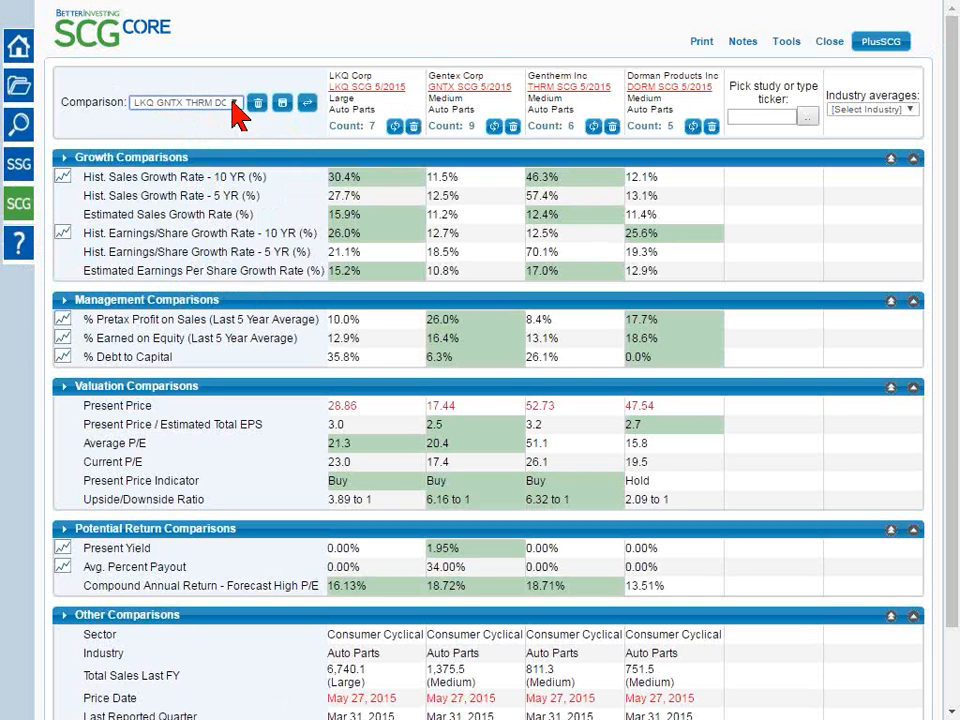
left_click(236, 108)
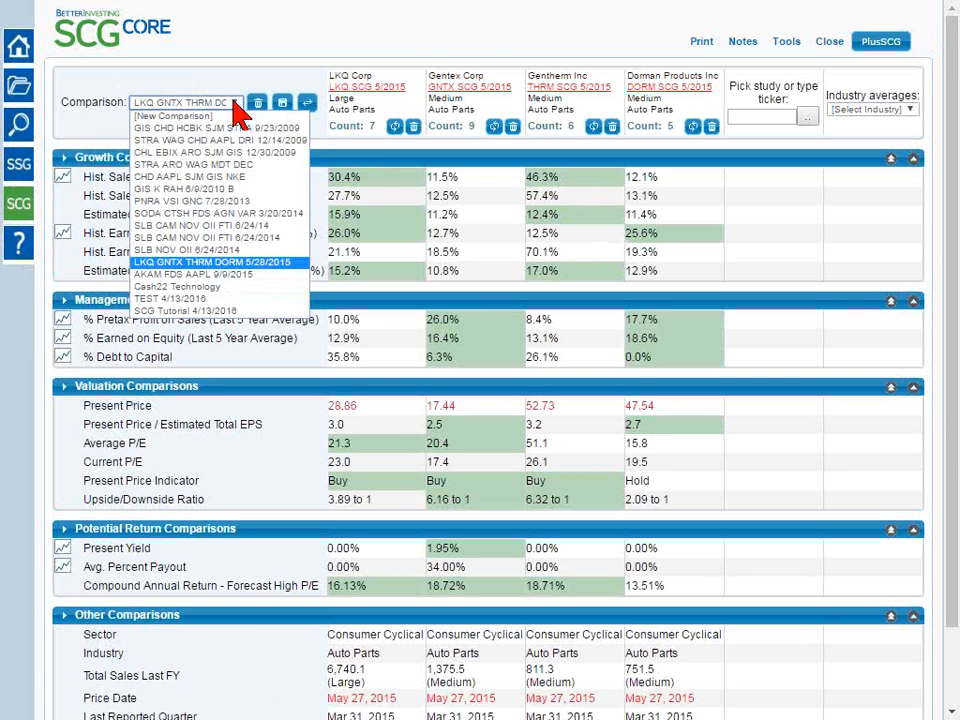
left_click(239, 313)
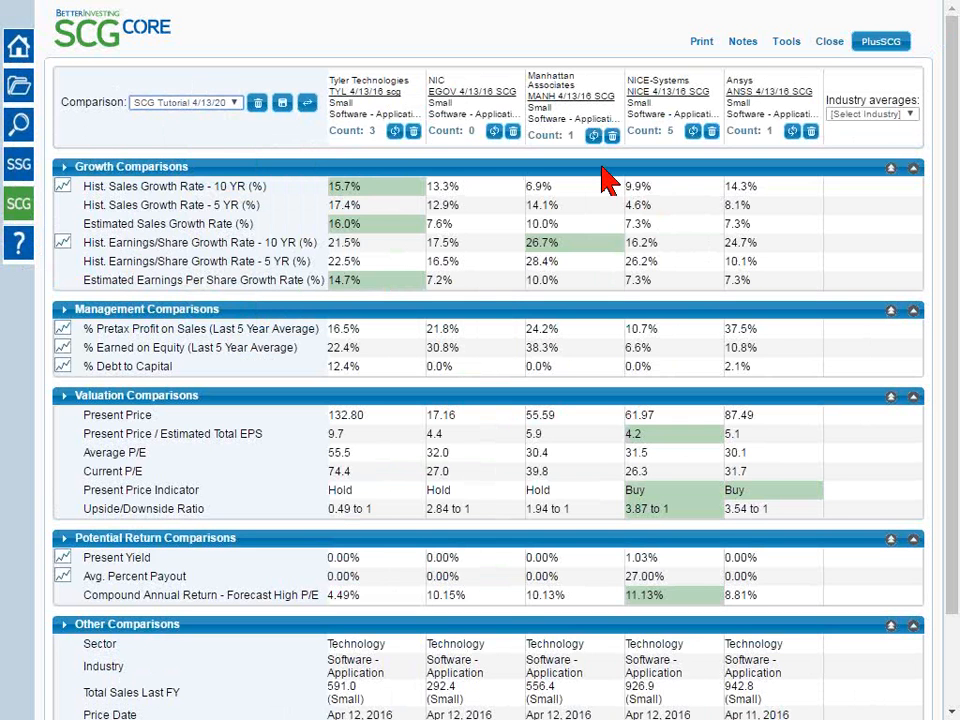
Start a new comparison and add the TYL 4/13/16 scg study as its first company
left_click(223, 105)
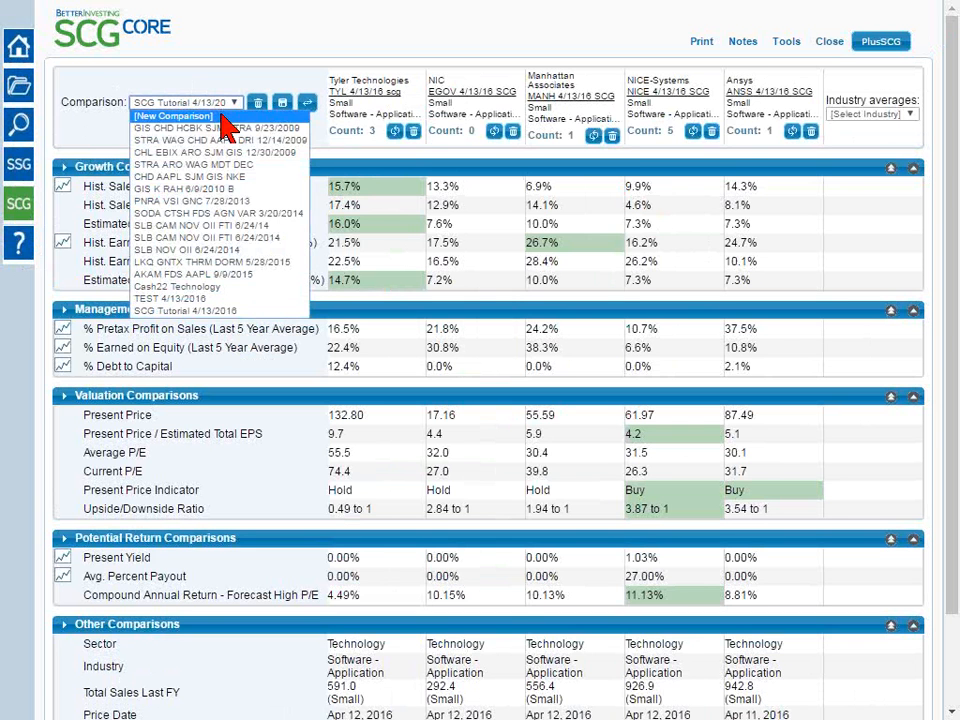
left_click(221, 116)
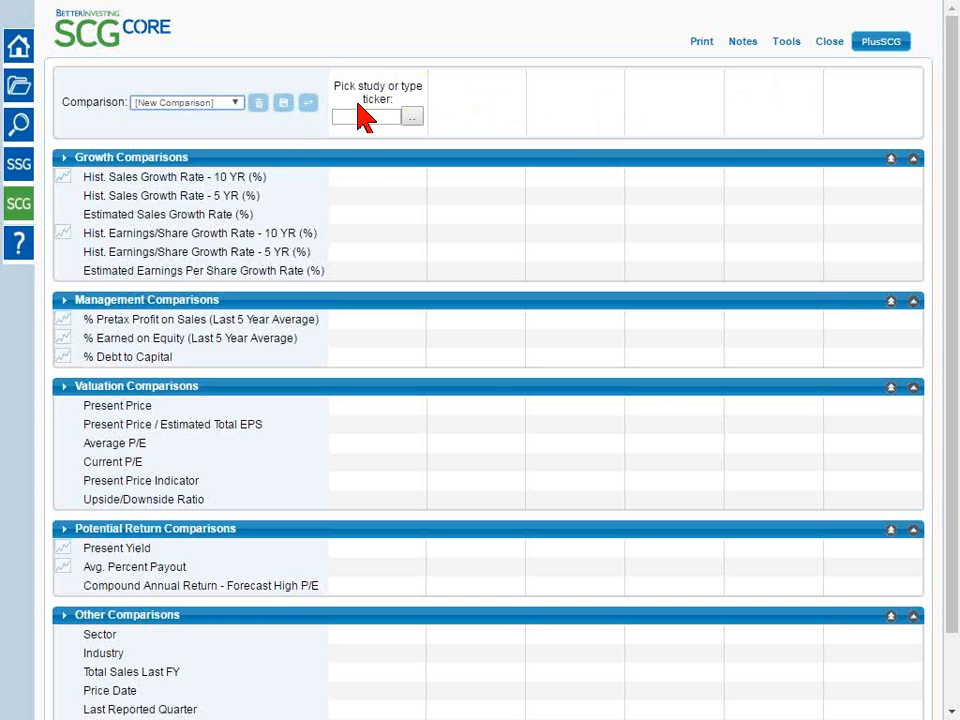
left_click(386, 118)
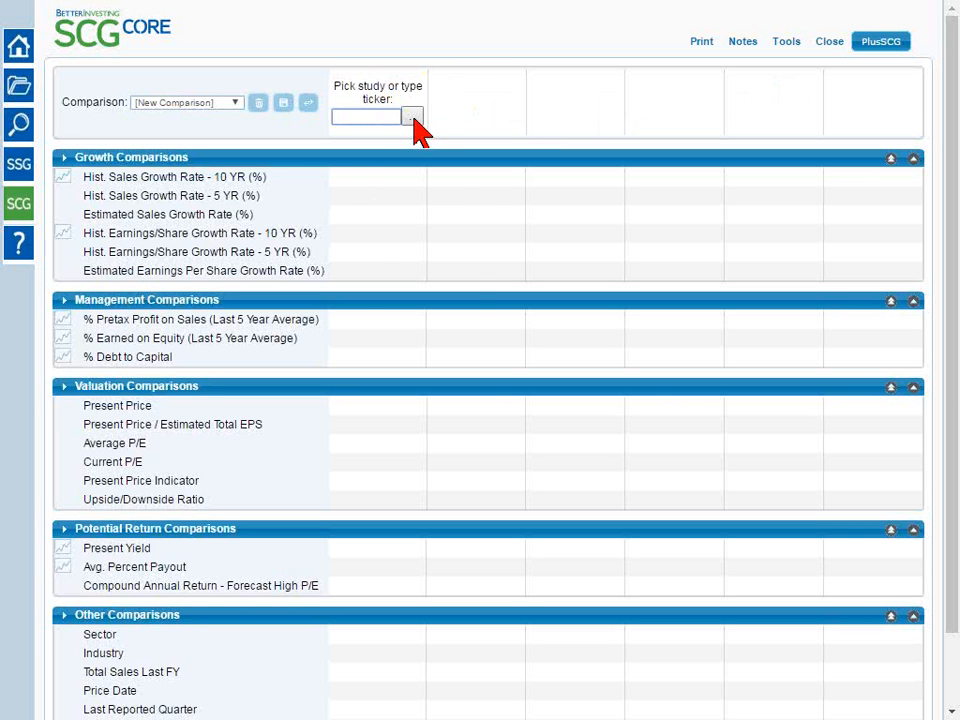
left_click(413, 119)
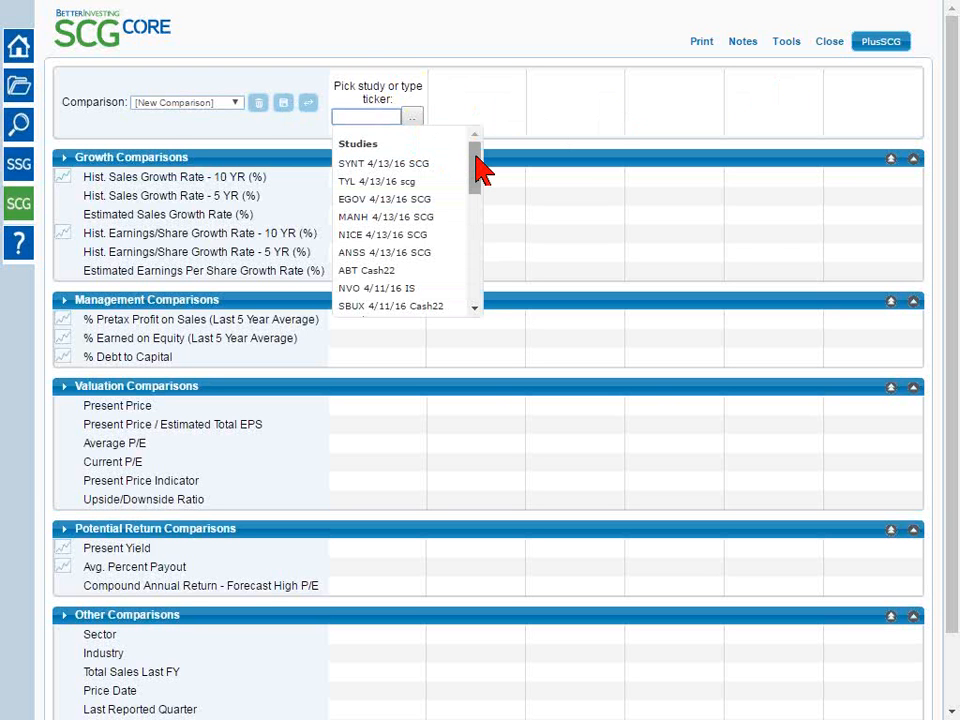
mouse_move(476, 160)
left_mouse_down()
mouse_move(488, 291)
mouse_move(472, 150)
left_mouse_up()
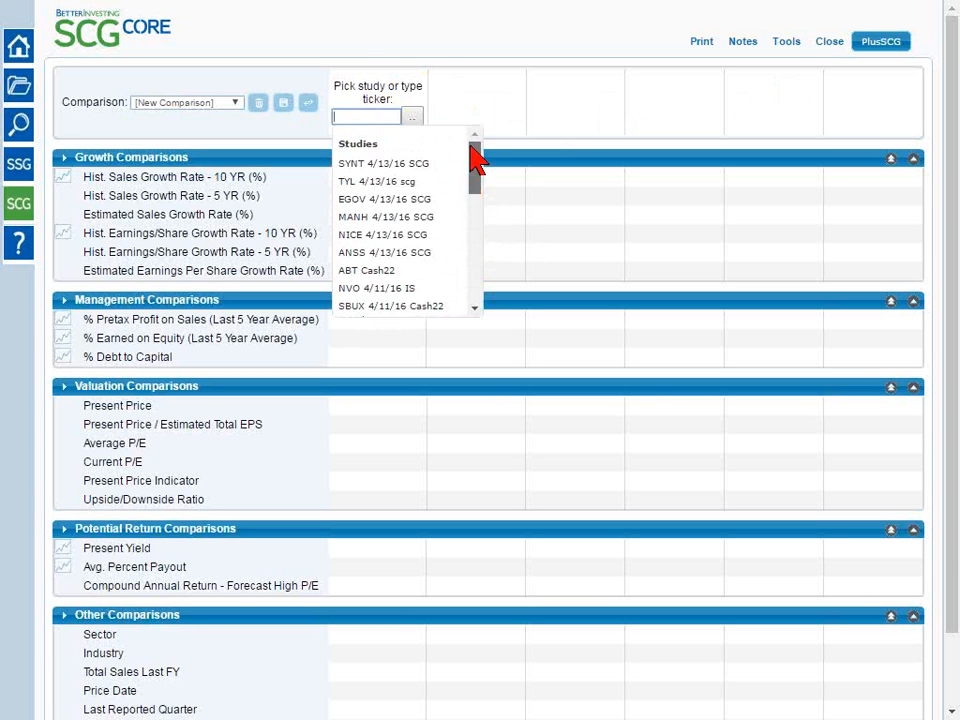
left_click(394, 187)
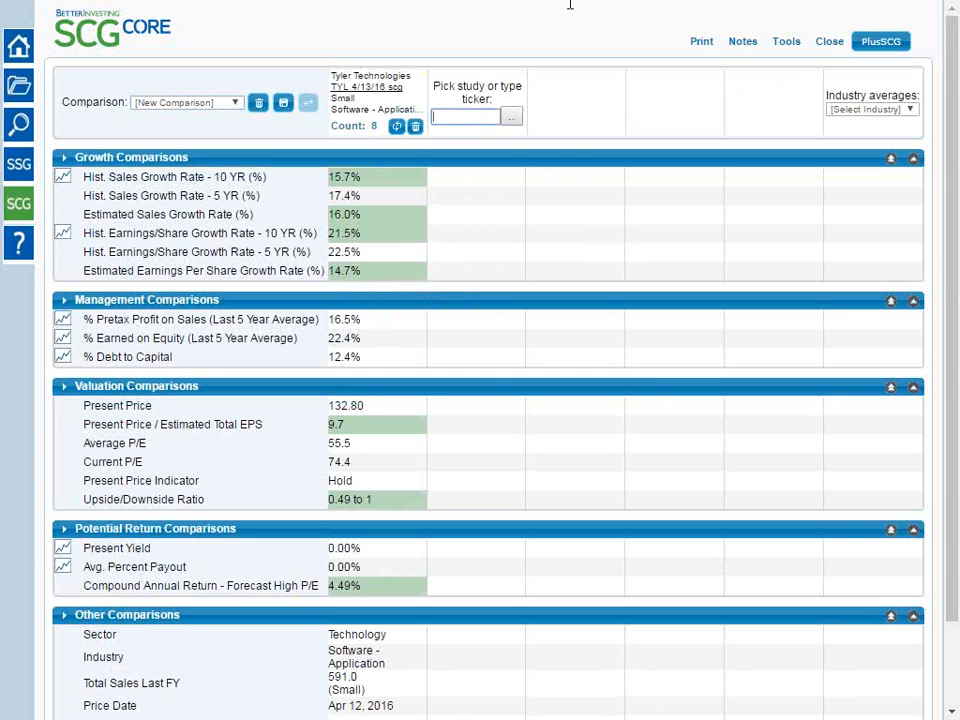
Look up the ticker egov and add the EGOV 4/13/16 SCG study as the second company
left_click(462, 116)
type("e")
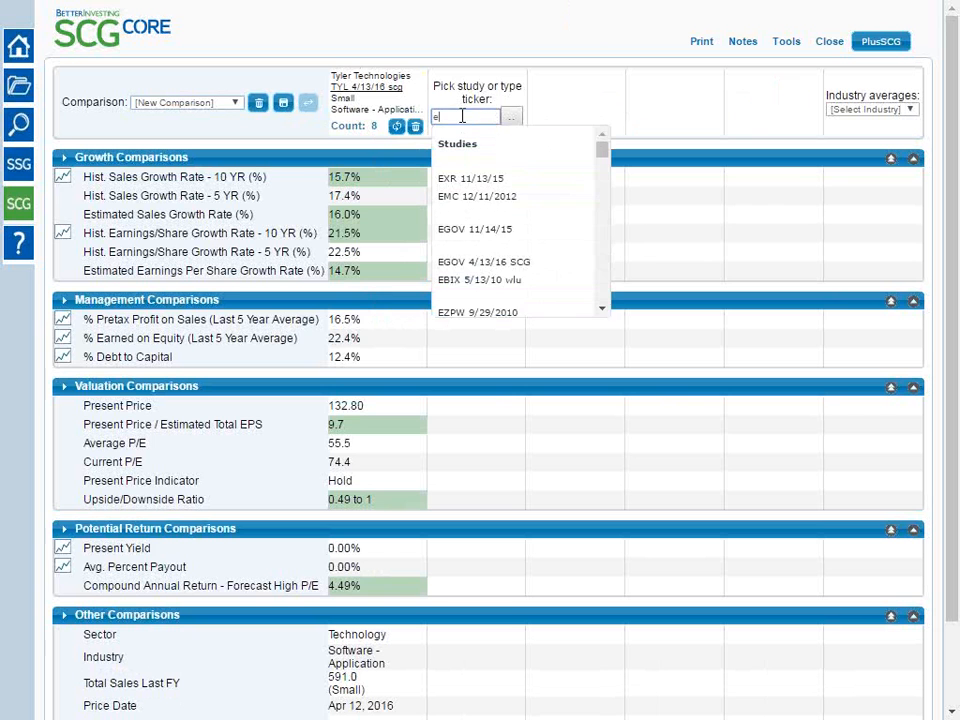
type("go")
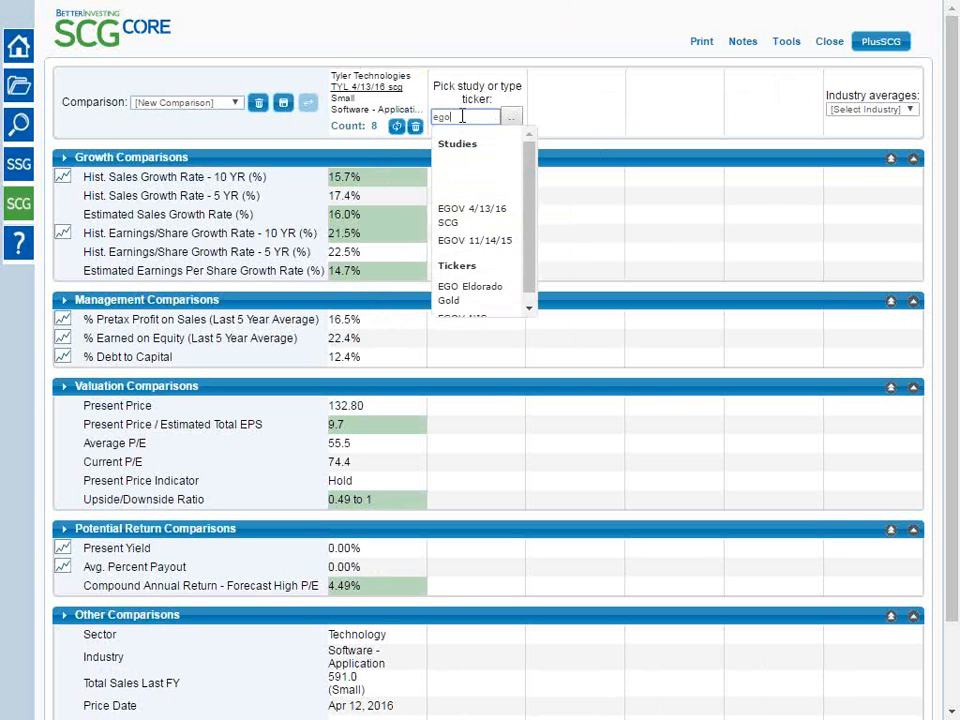
type("v")
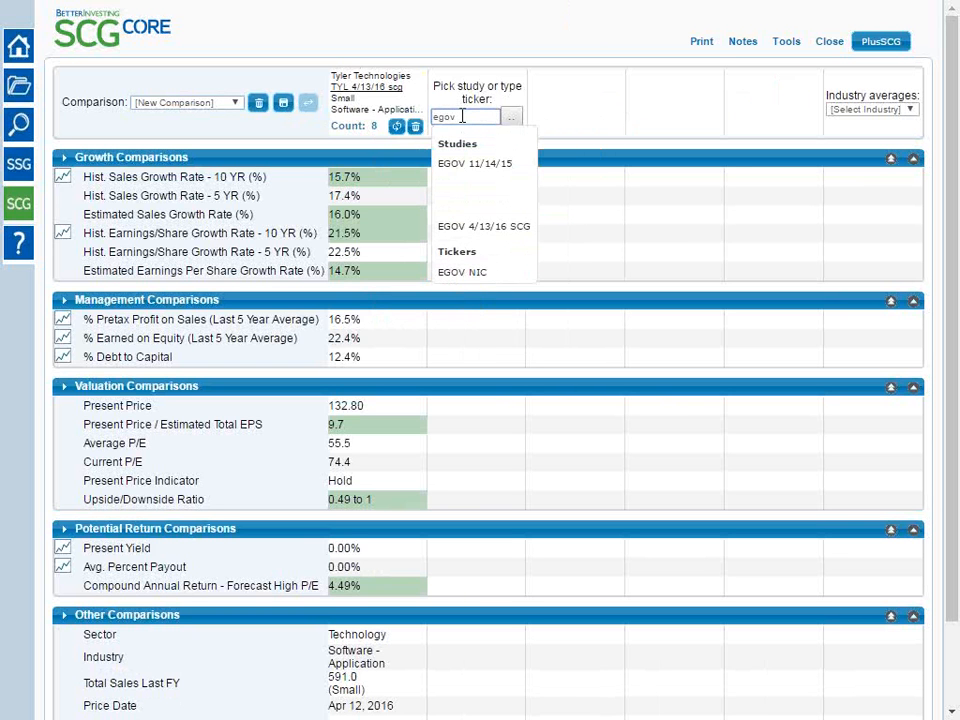
left_click(519, 233)
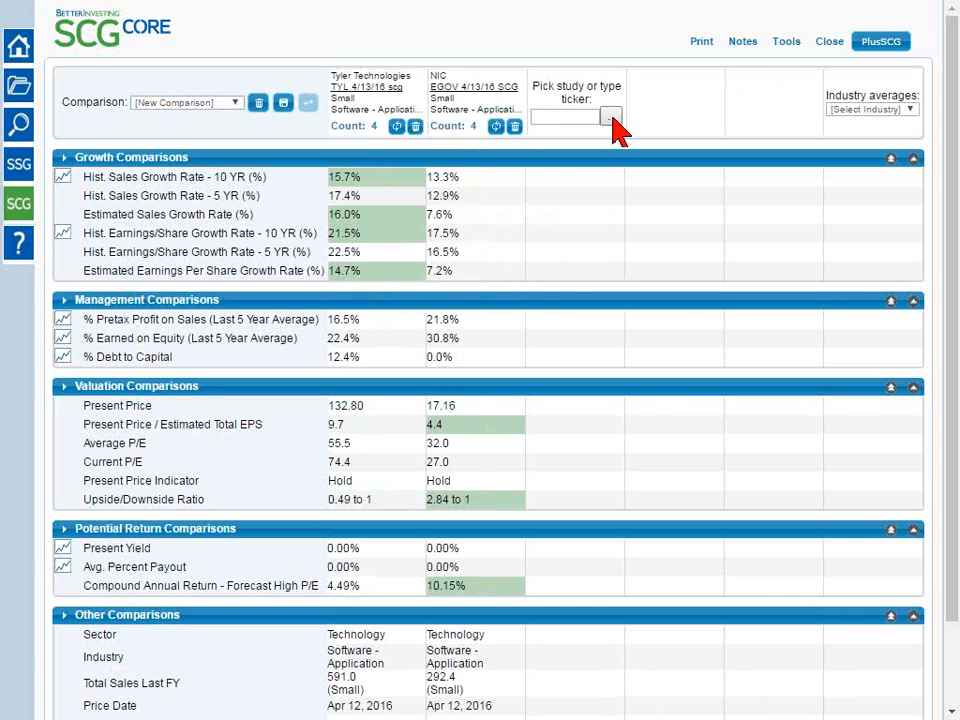
Remove the EGOV 4/13/16 SCG study from the comparison
left_click(613, 119)
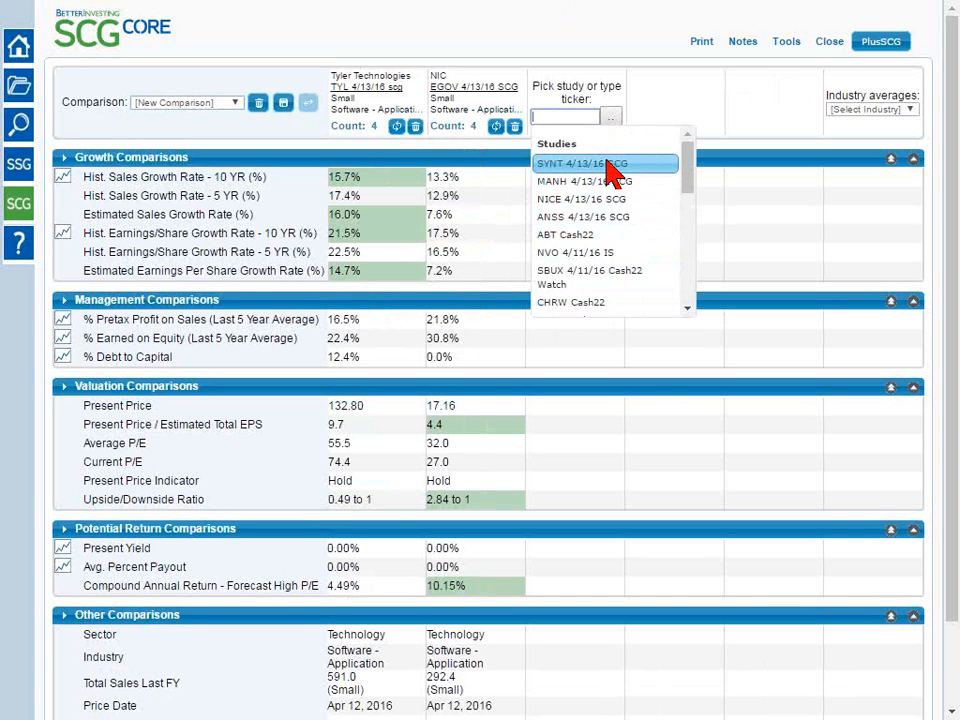
left_click(642, 106)
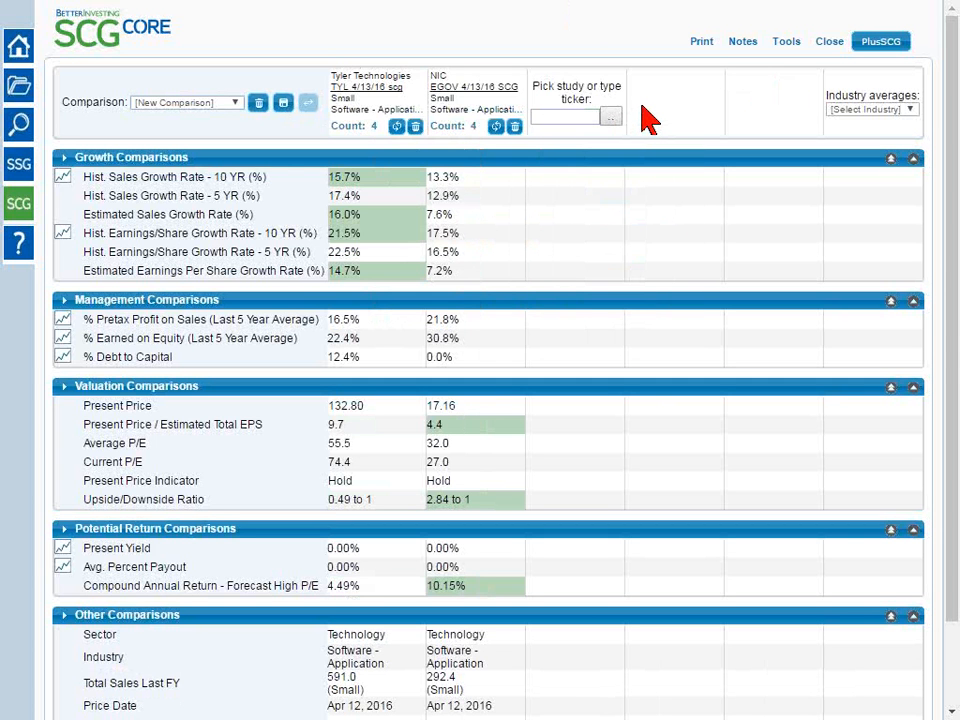
left_click(515, 127)
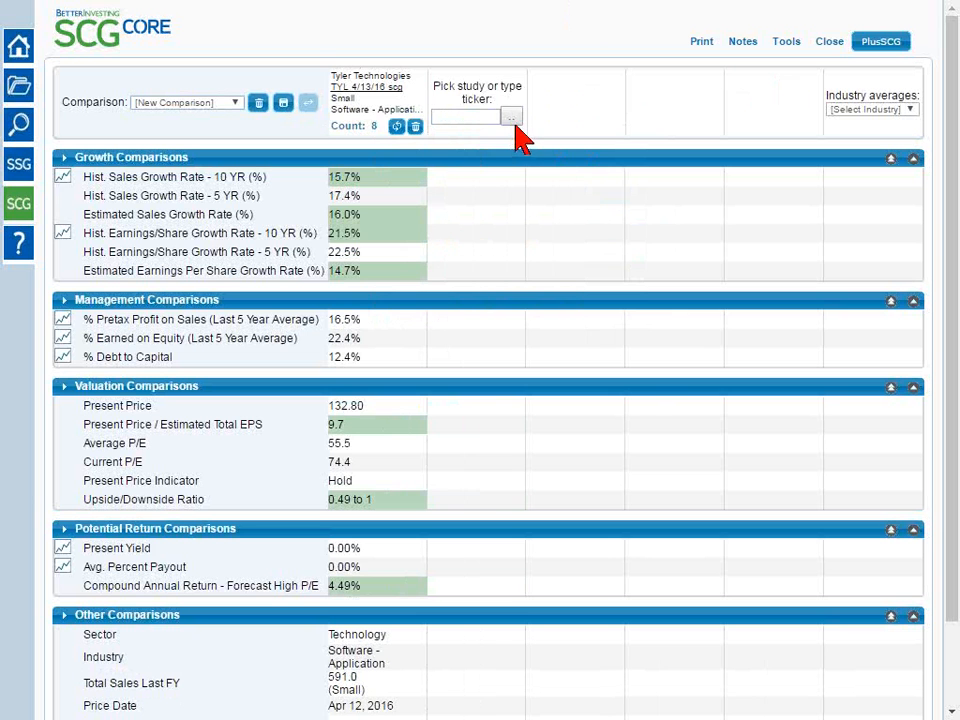
Add the EGOV 4/13/16 SCG and ANSS 4/13/16 SCG studies as the second and third companies
left_click(511, 119)
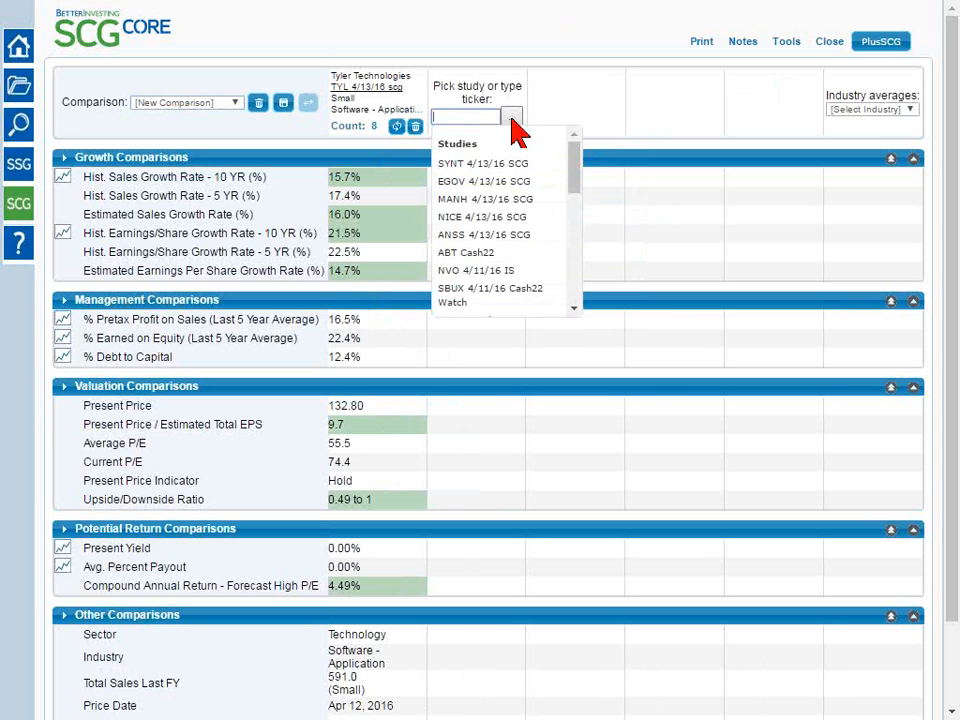
left_click(497, 181)
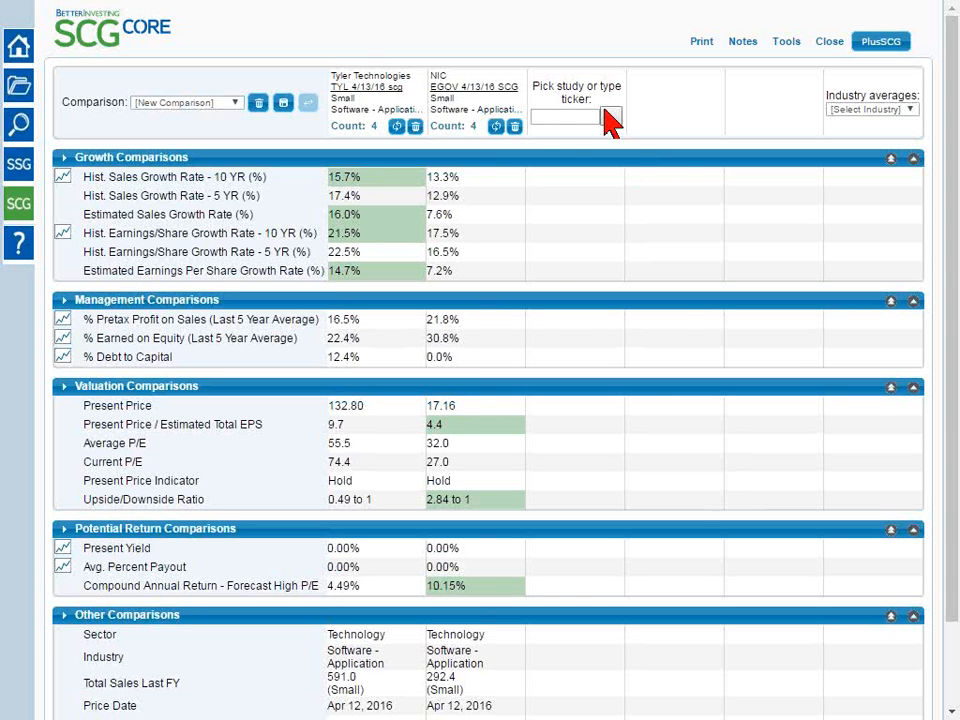
left_click(612, 118)
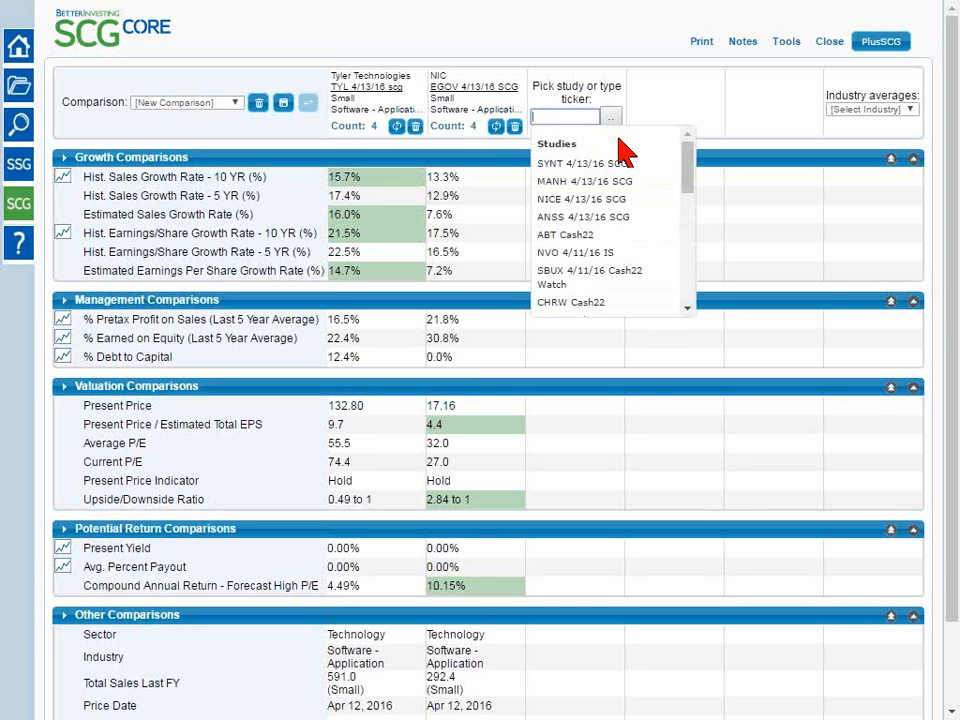
left_click(591, 219)
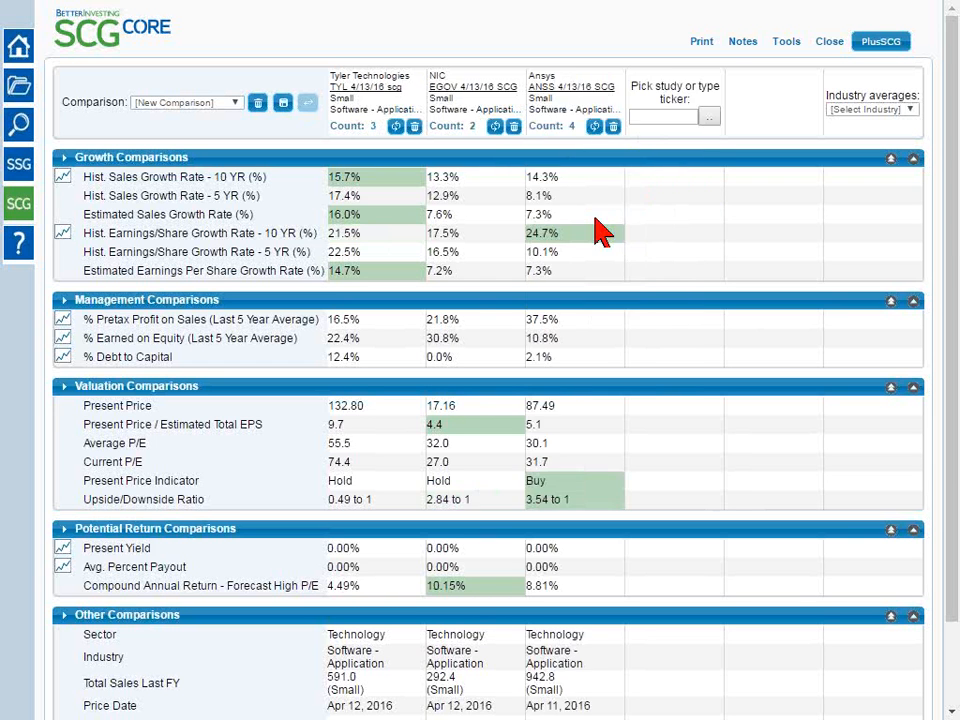
Add the NICE 4/13/16 SCG and MANH 4/13/16 SCG studies as the fourth and fifth companies
left_click(714, 117)
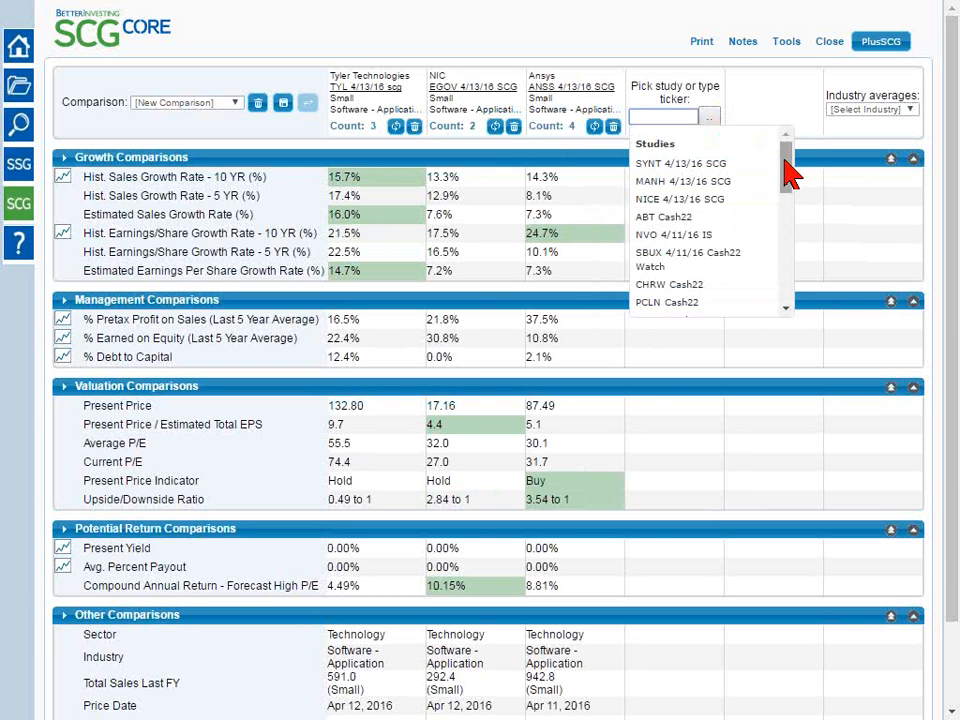
left_click(727, 200)
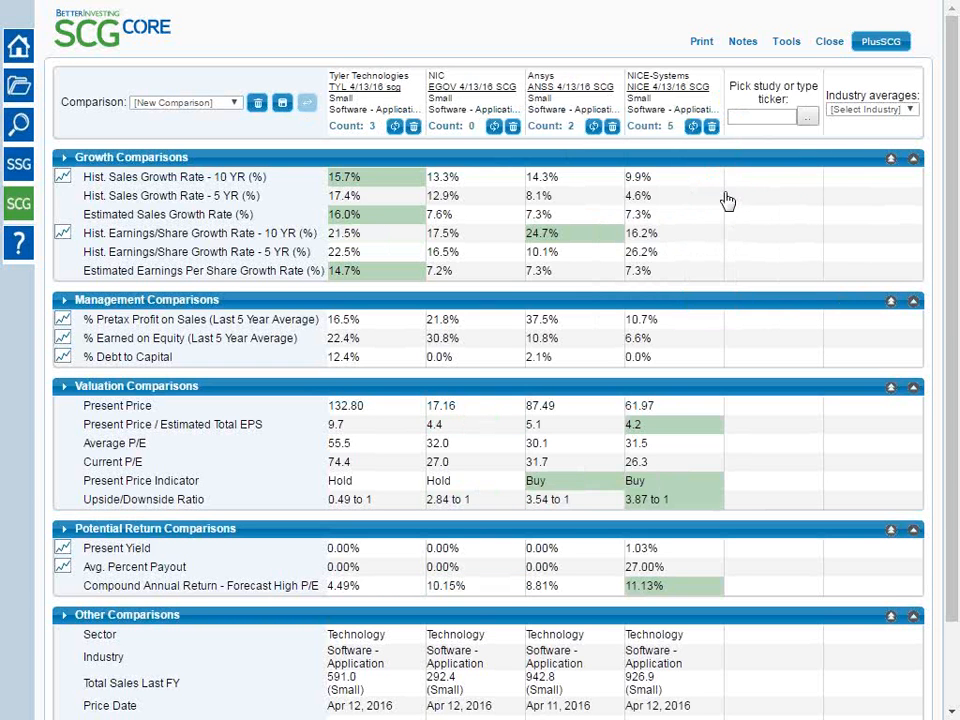
left_click(808, 119)
left_click(758, 183)
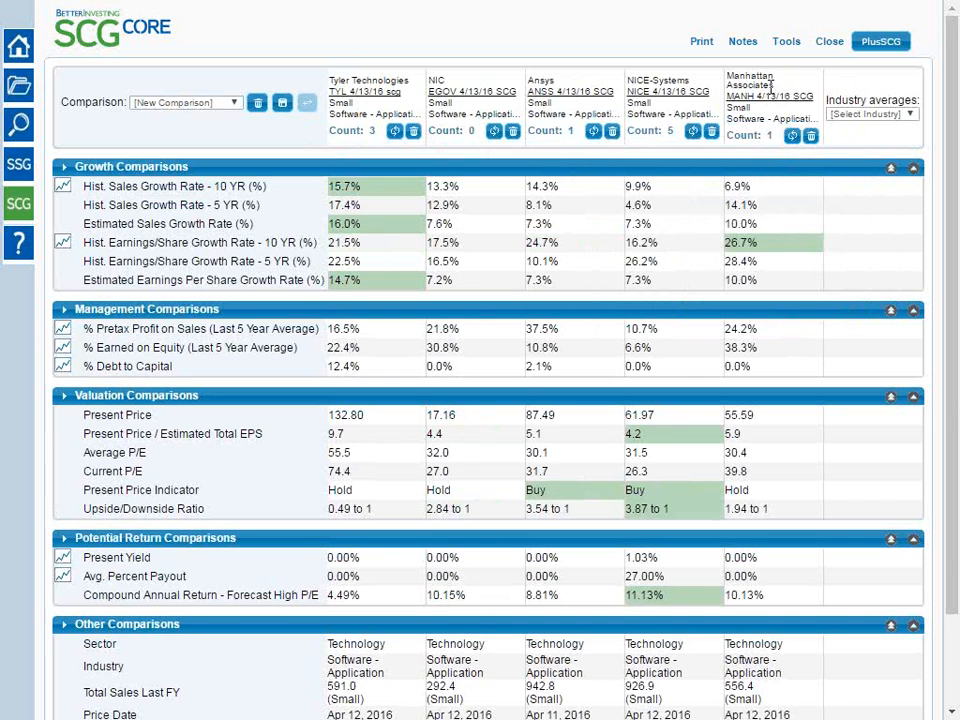
key("ctrl+plus")
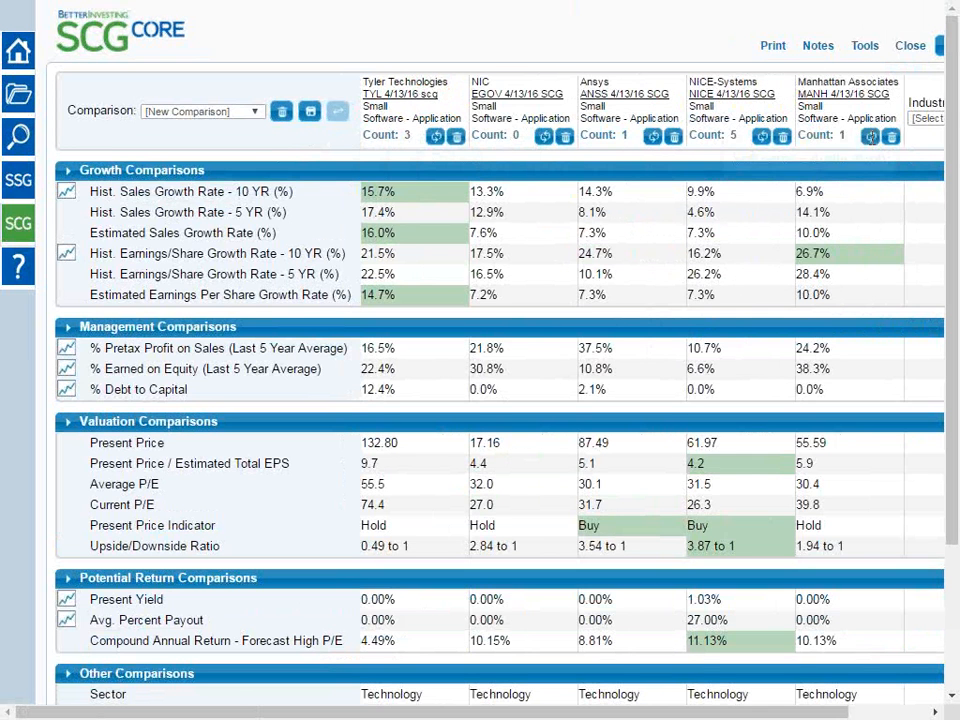
key("ctrl+minus")
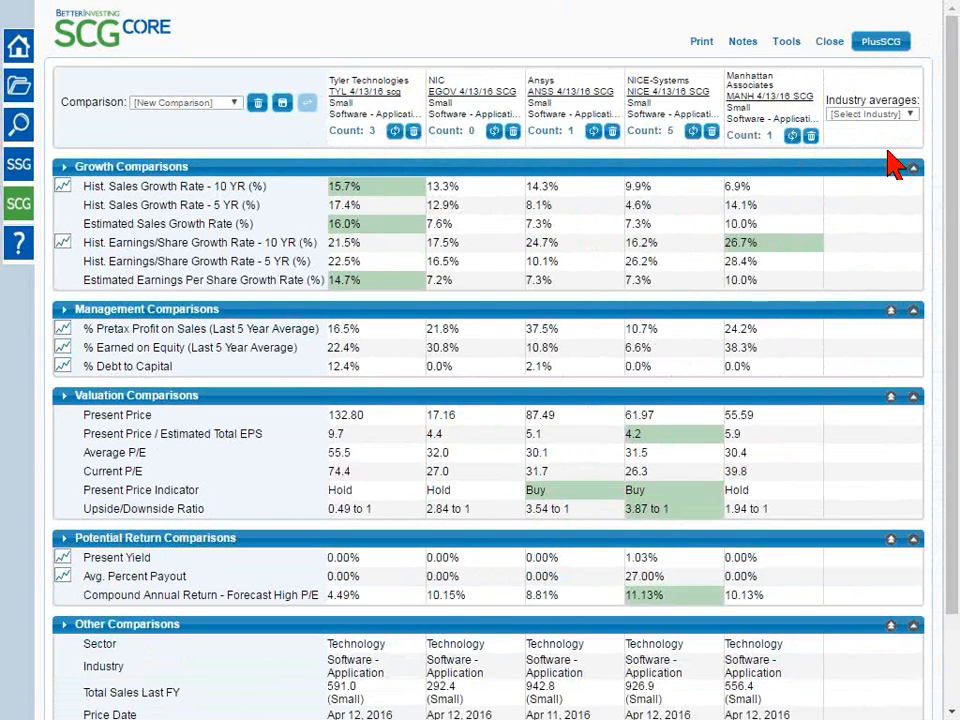
Save the five-company comparison under the name SCG Tutorial Software 4/13/2016
left_click(283, 106)
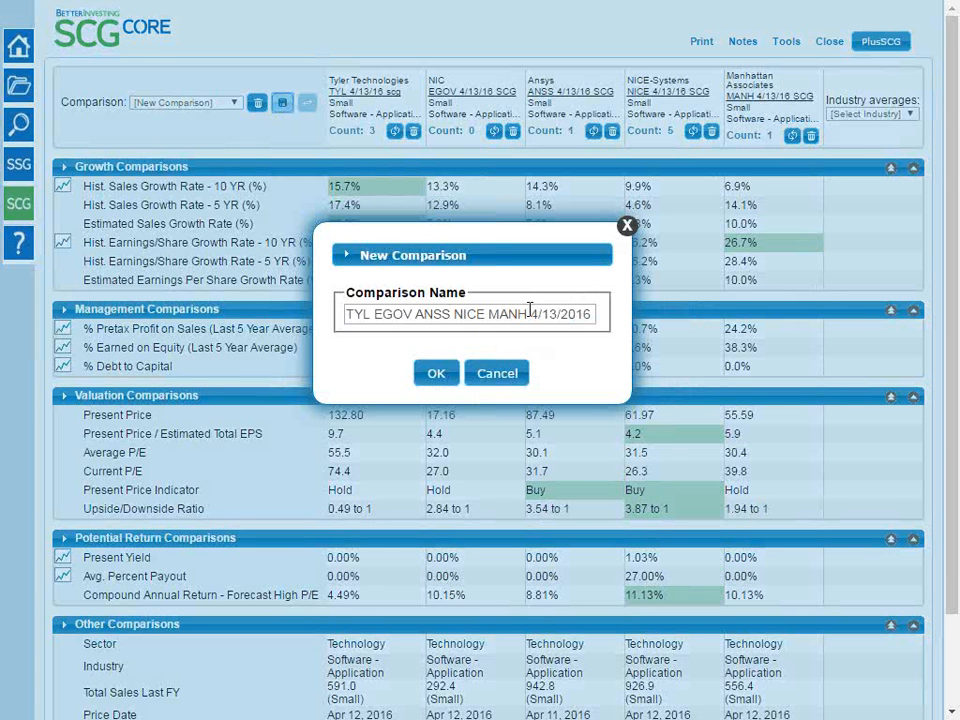
left_click_drag(527, 314, 342, 318)
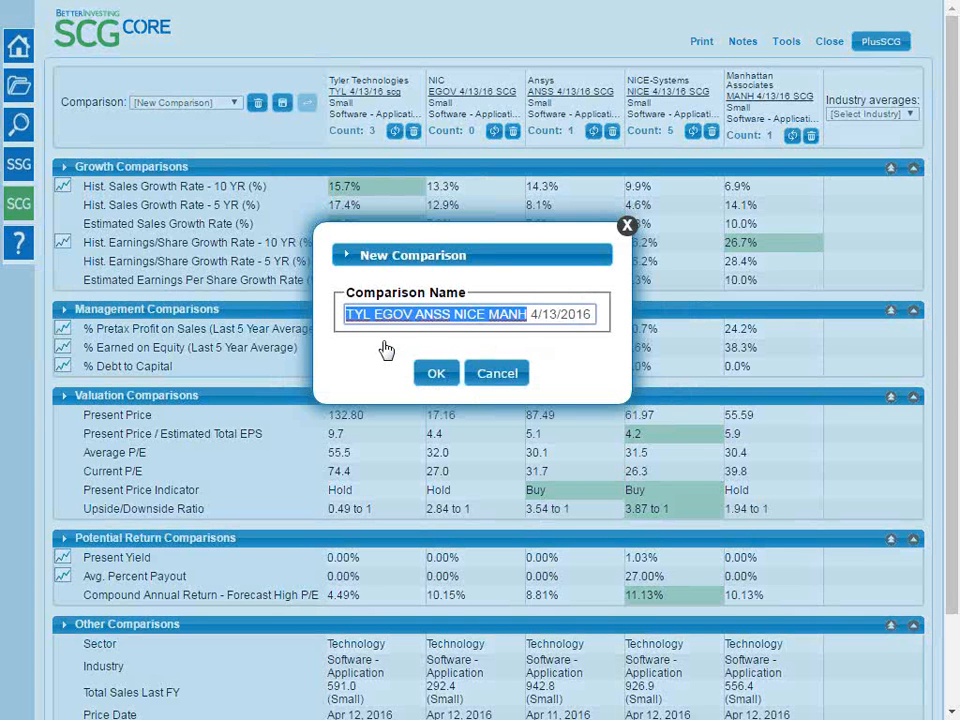
type("SC")
type("G Tutorial")
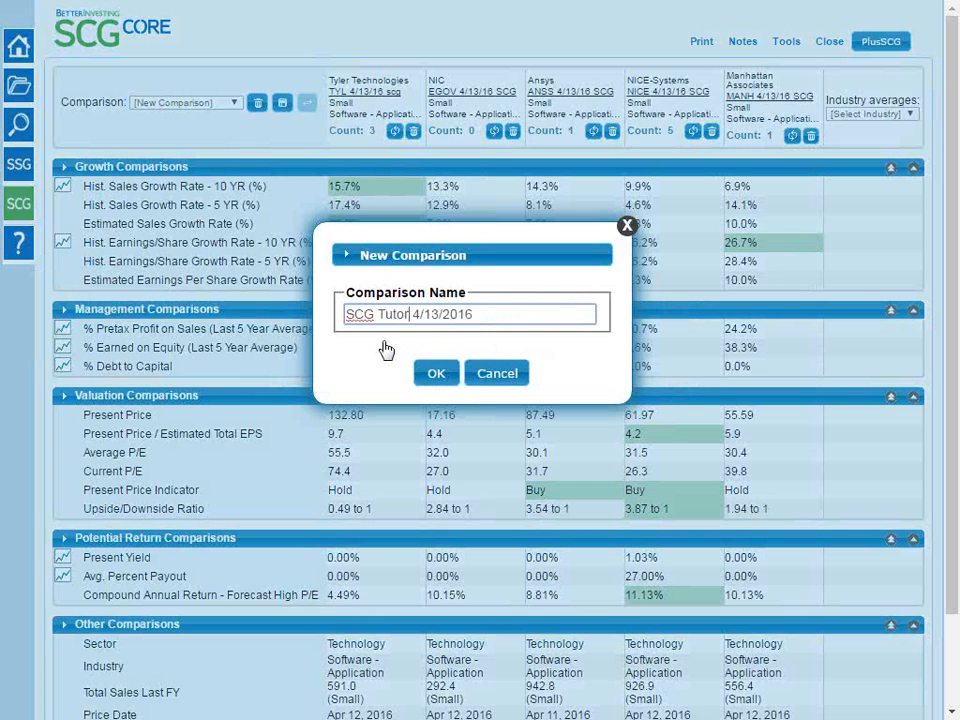
type(" Software")
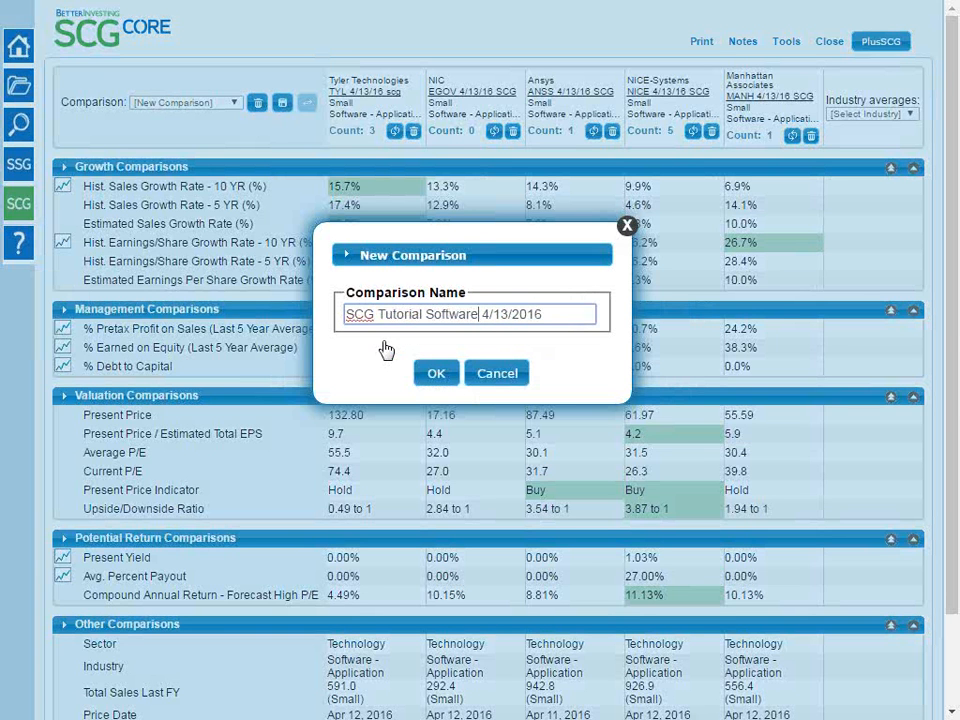
left_click(436, 374)
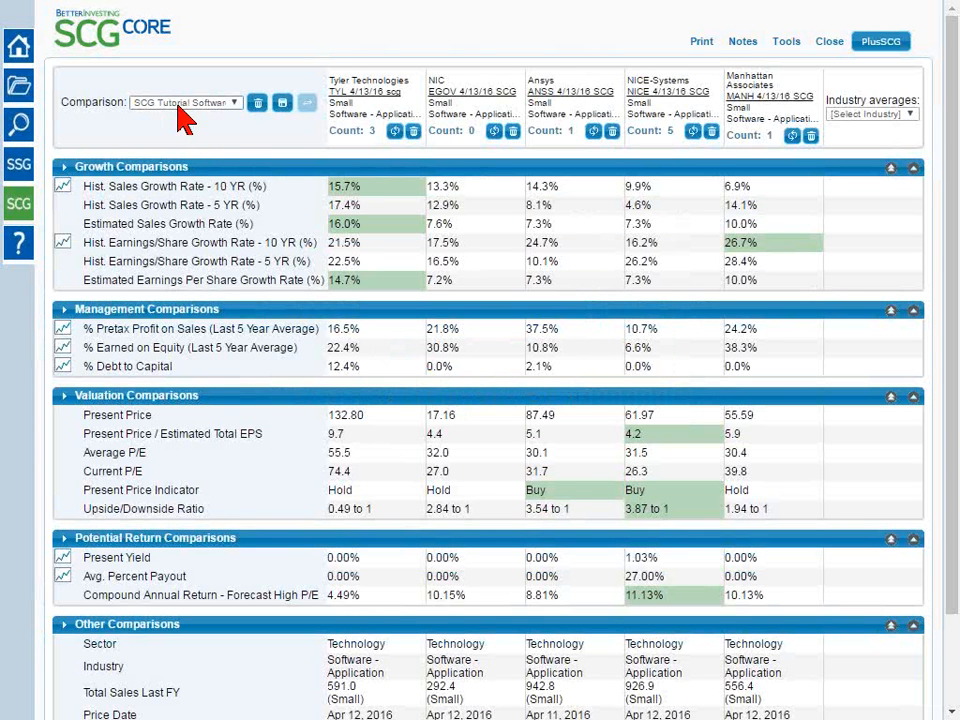
Load the saved comparison TEST 4/13/2016
left_click(182, 102)
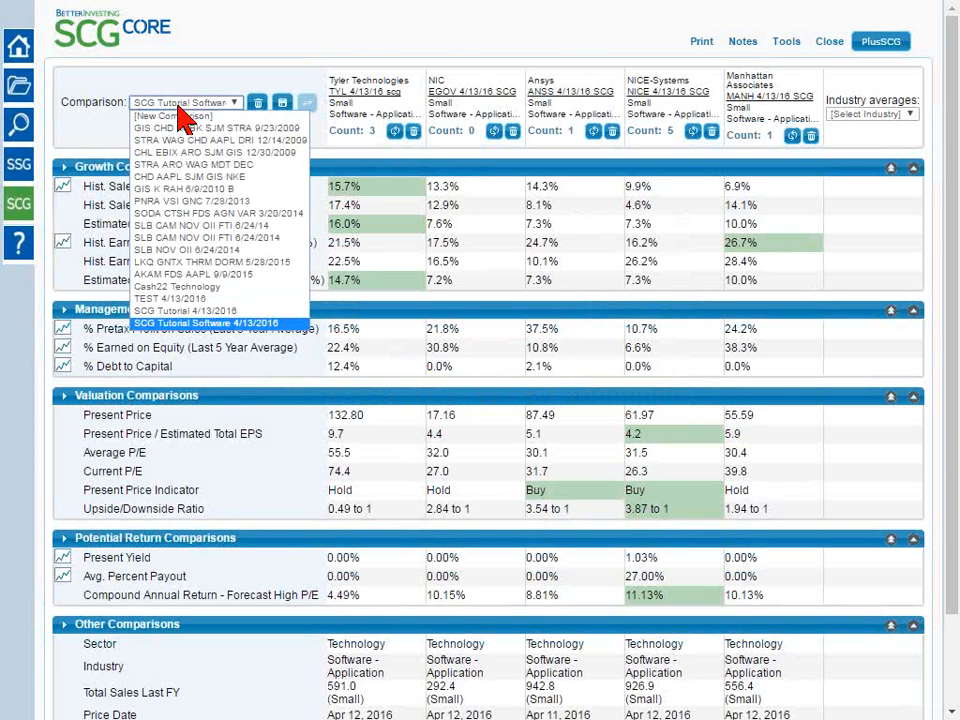
left_click(197, 313)
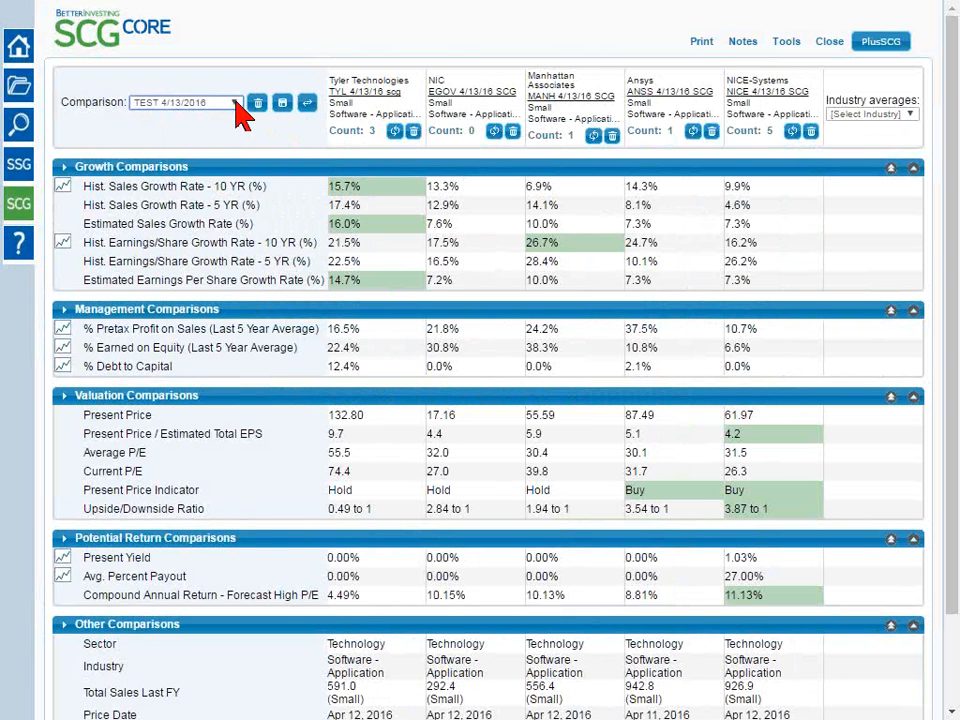
Rename the TEST 4/13/2016 comparison by putting a first name in front of its current name
left_click(308, 106)
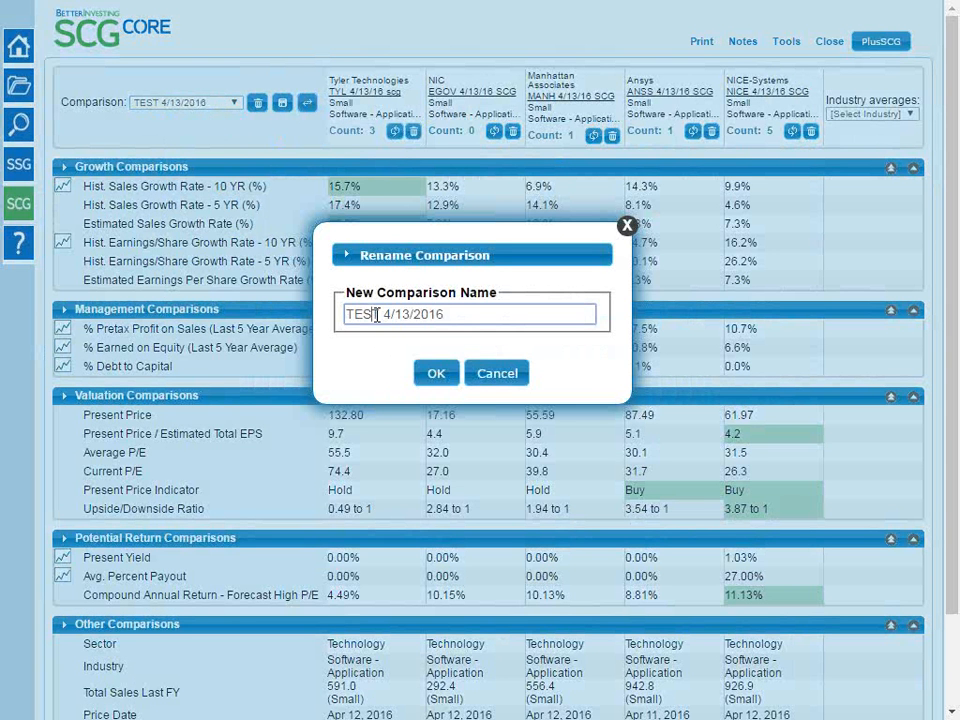
type("Suzi")
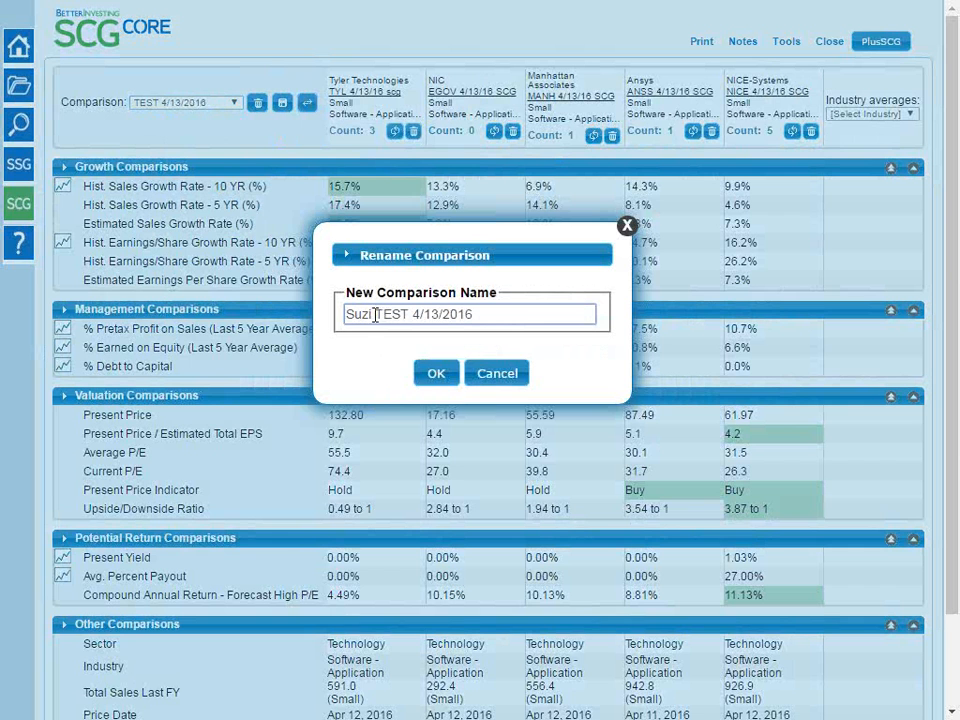
left_click(447, 382)
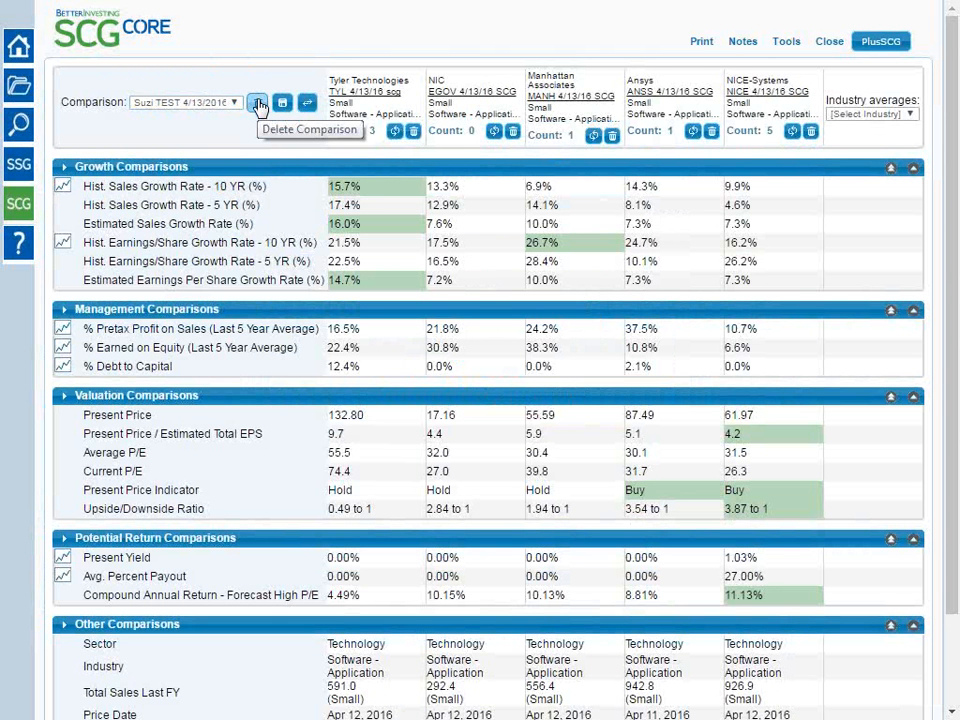
Delete the renamed TEST 4/13/2016 comparison from the saved comparisons
left_click(212, 103)
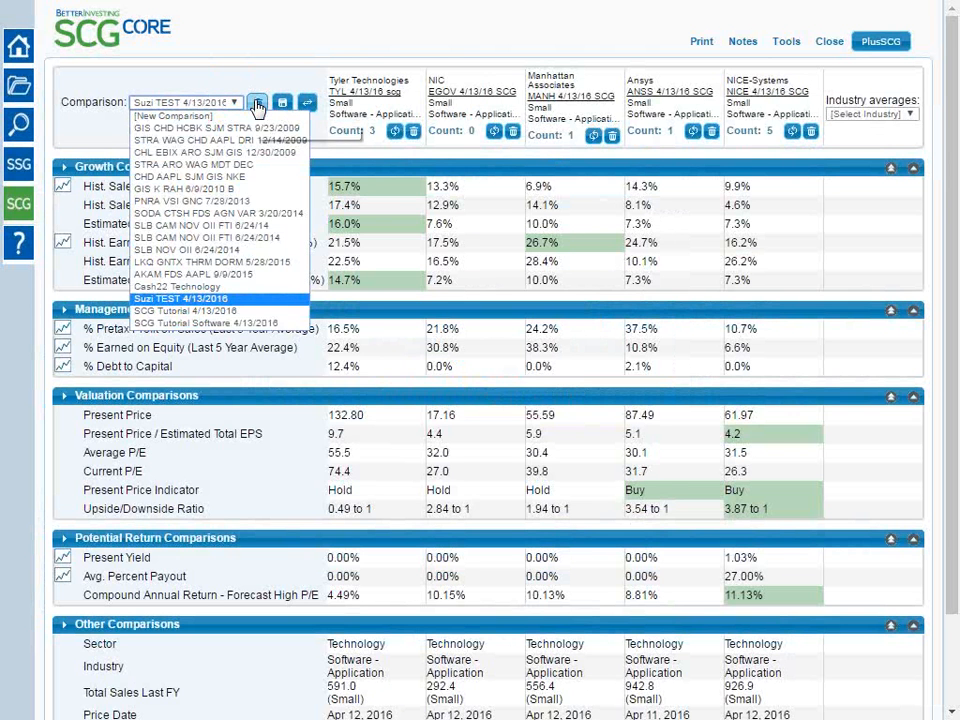
left_click(218, 88)
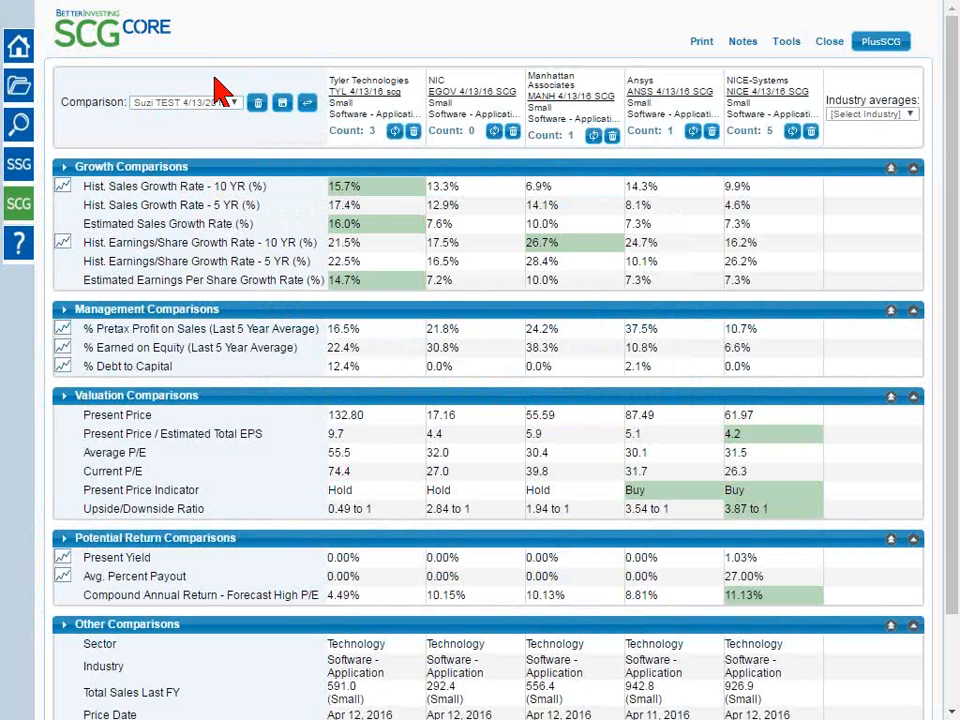
left_click(258, 104)
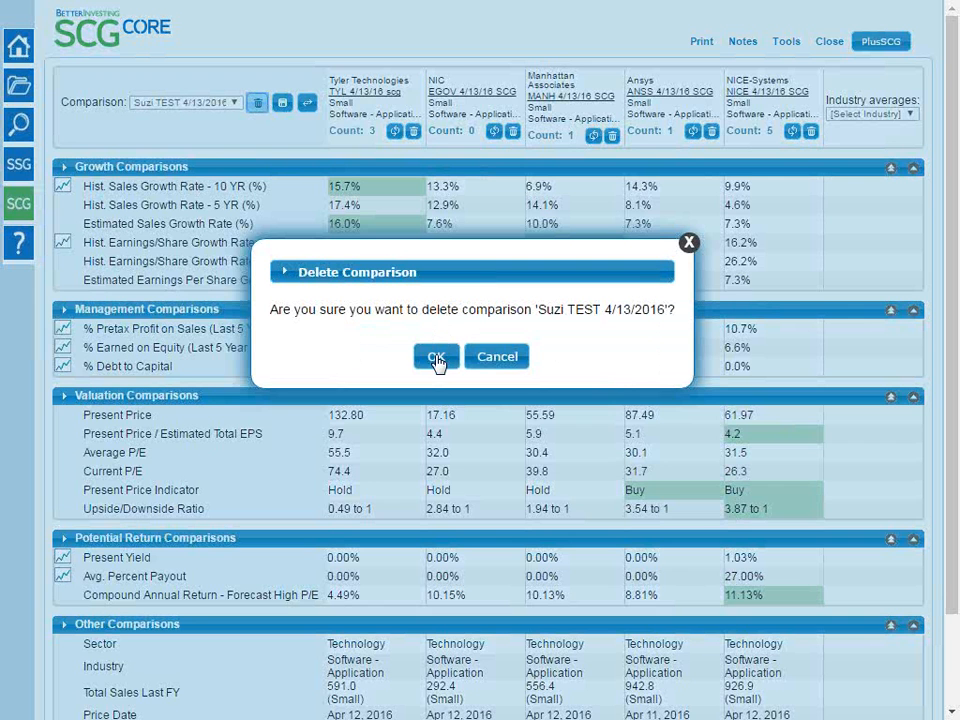
left_click(437, 358)
Load the saved comparison SCG Tutorial Software 4/13/2016
left_click(228, 102)
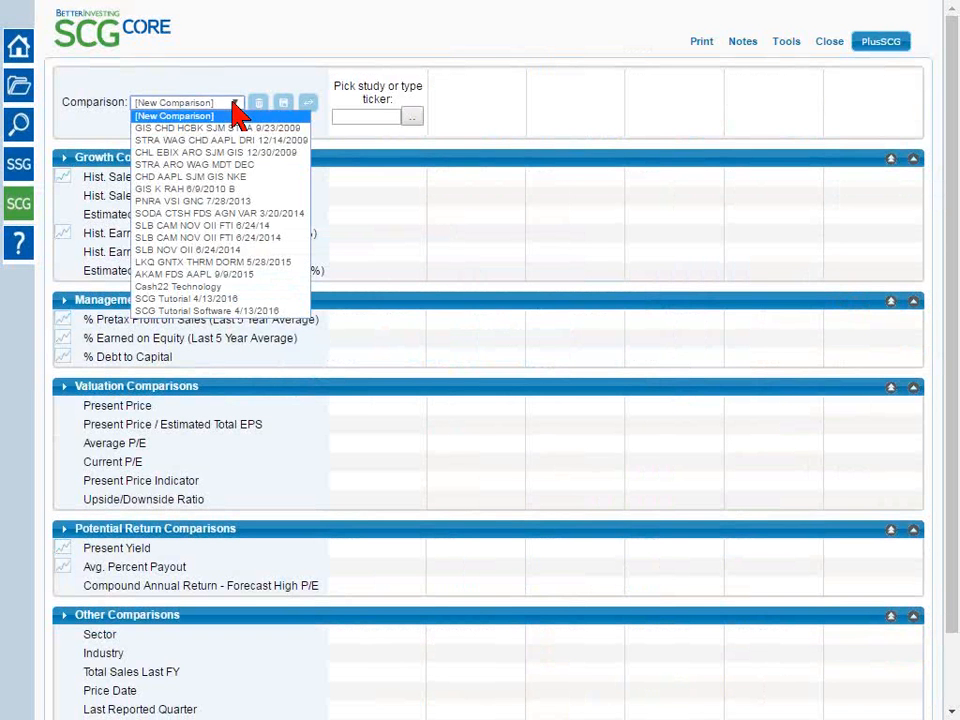
left_click(246, 311)
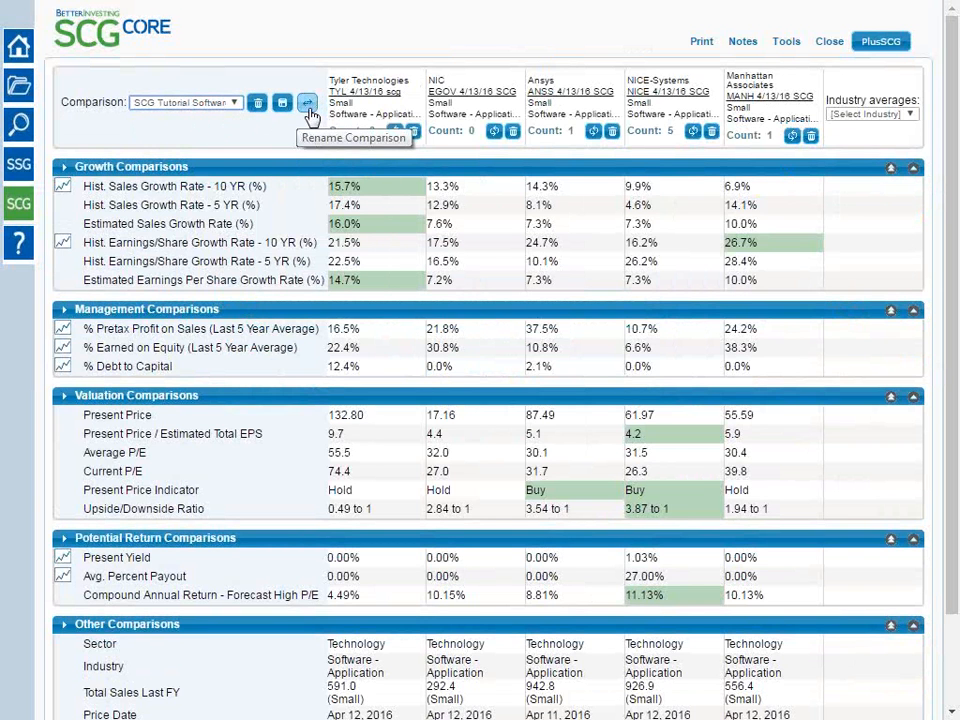
left_click(199, 102)
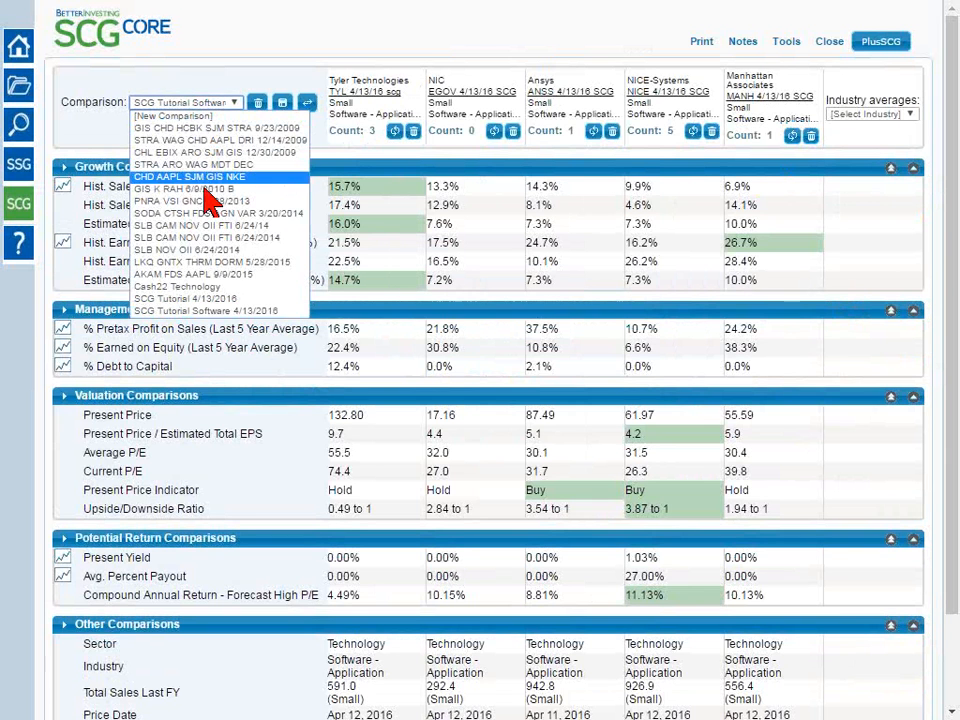
left_click(84, 118)
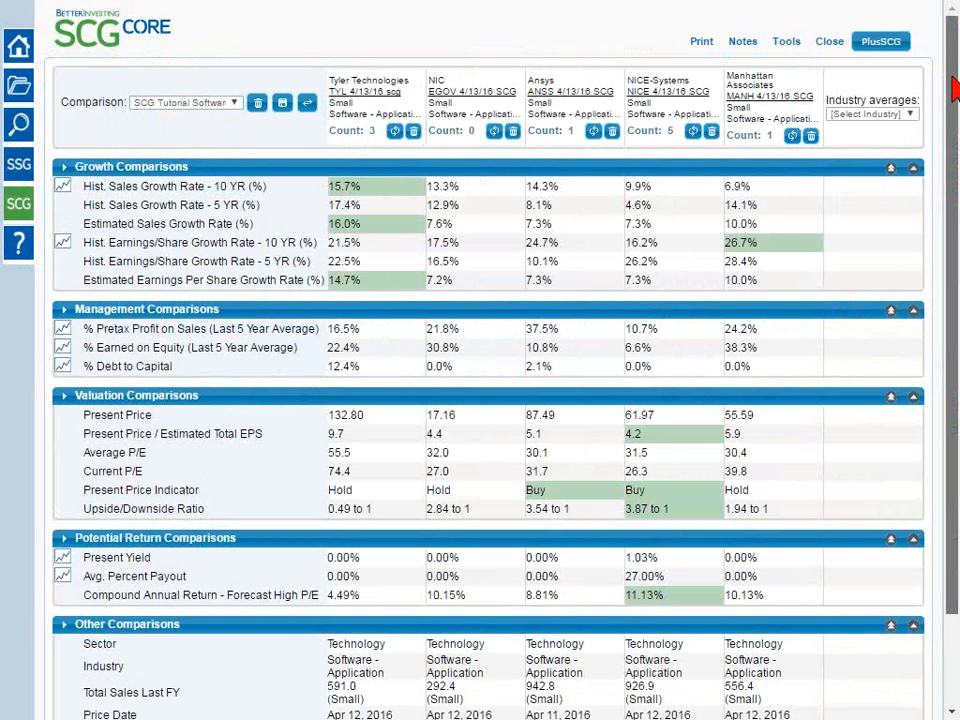
Look over the comparison down to the Other Comparisons section and collapse all five sections at once
scroll(953, 95, "down", 1)
left_click_drag(953, 95, 957, 173)
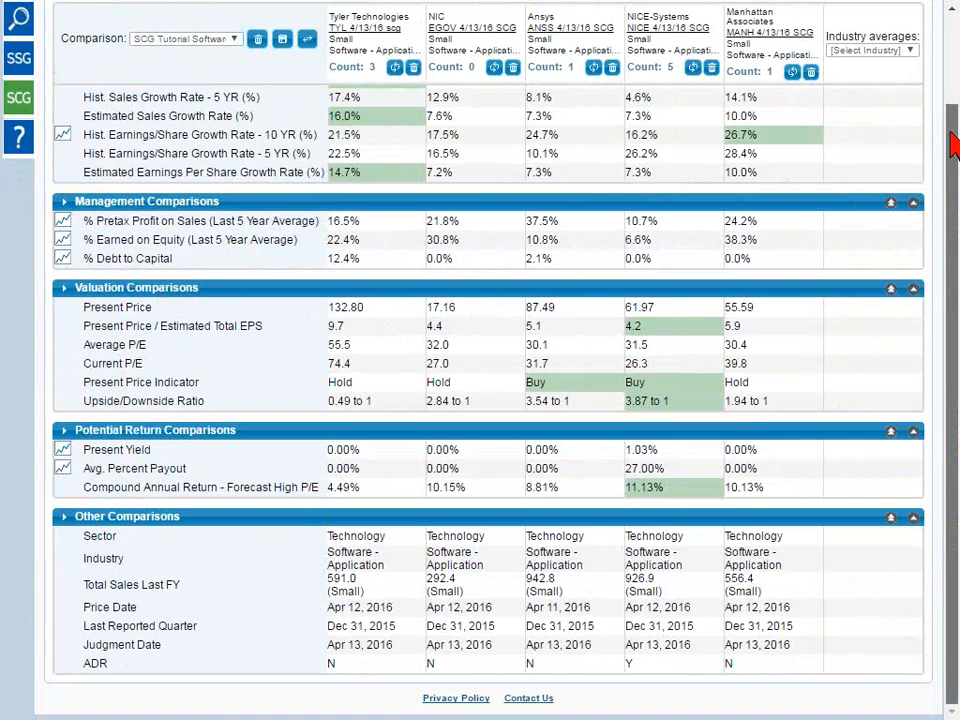
mouse_move(955, 184)
left_mouse_down()
mouse_move(955, 62)
mouse_move(955, 180)
left_mouse_up()
scroll(953, 128, "up", 2)
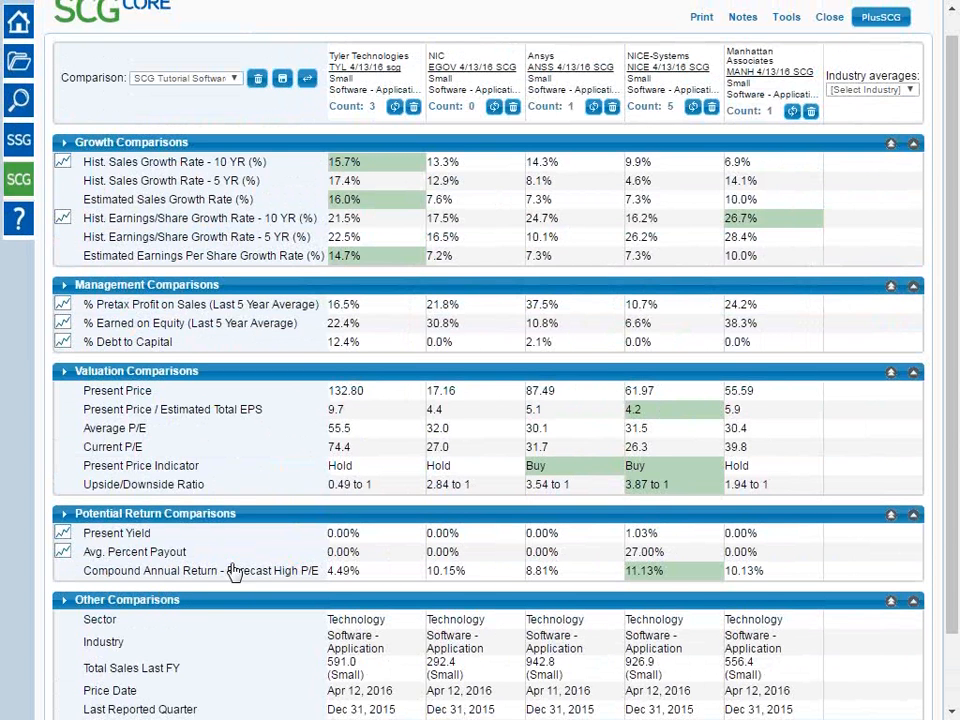
left_click(891, 145)
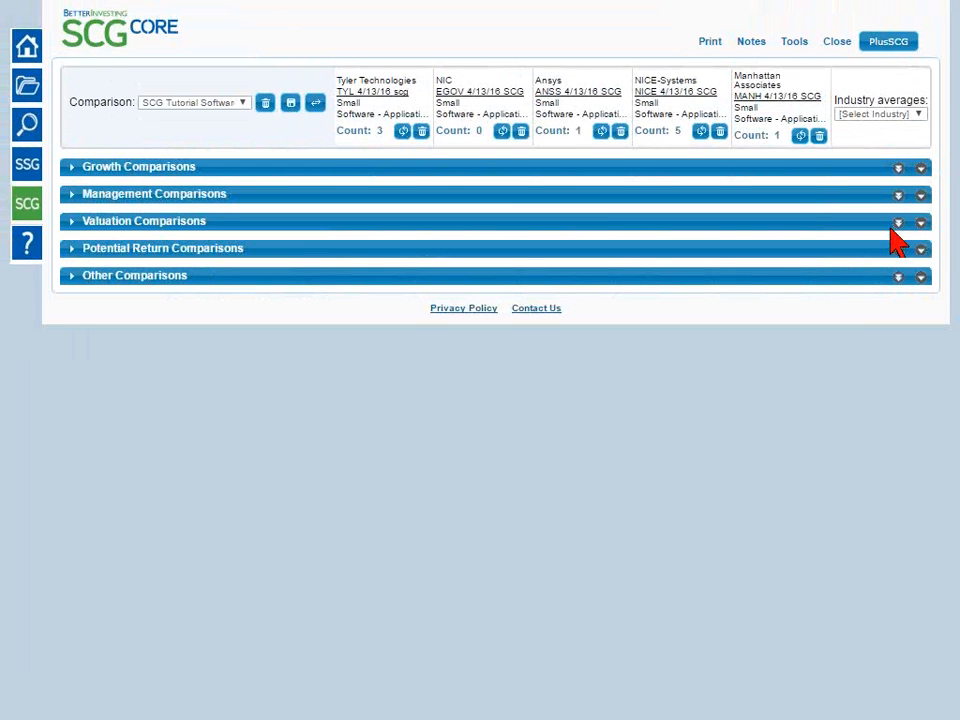
Toggle the Growth Comparisons section open and closed on its own, and expand all sections at once
left_click(921, 168)
left_click(921, 168)
left_click(921, 168)
left_click(921, 168)
left_click(898, 168)
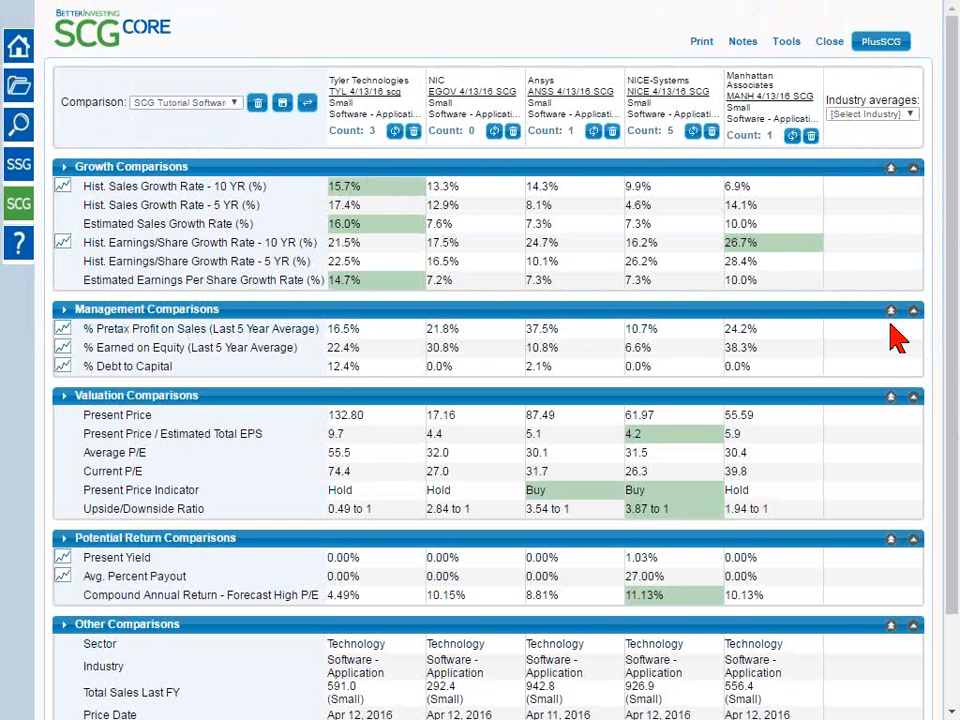
Collapse the five comparison sections one by one, from Growth to Other Comparisons, and expand them all at once
left_click(914, 169)
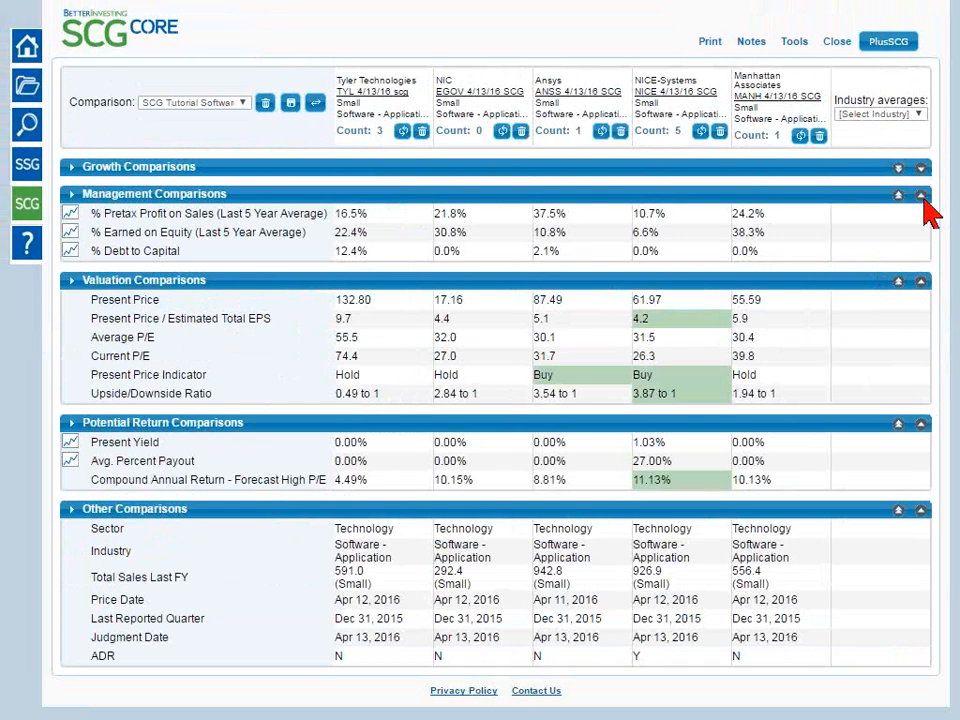
left_click(922, 196)
left_click(921, 223)
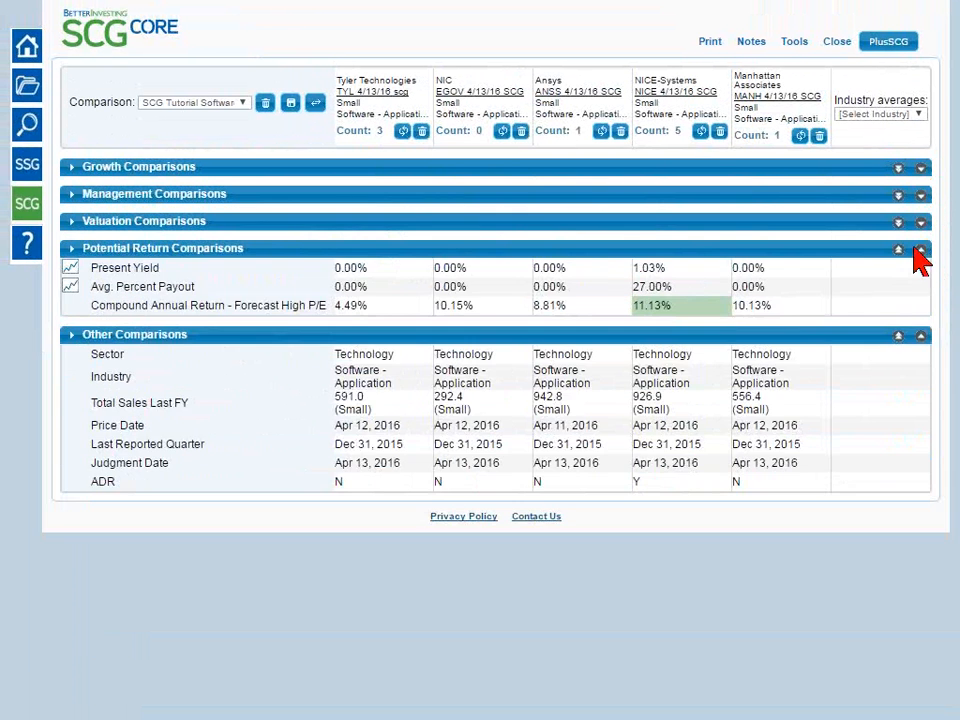
left_click(921, 249)
left_click(921, 278)
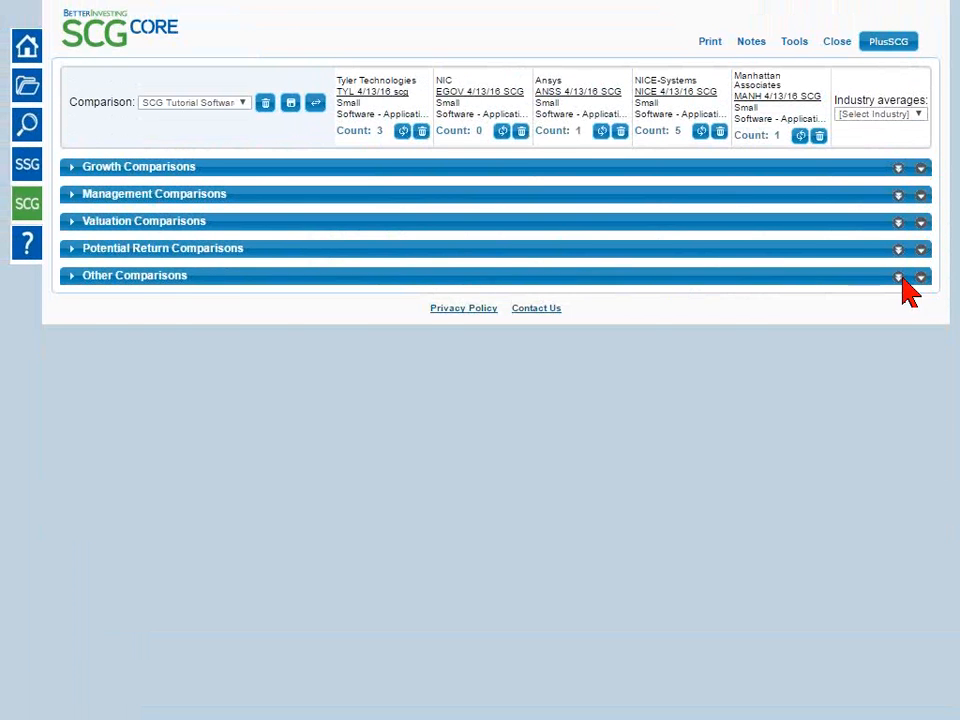
left_click(898, 278)
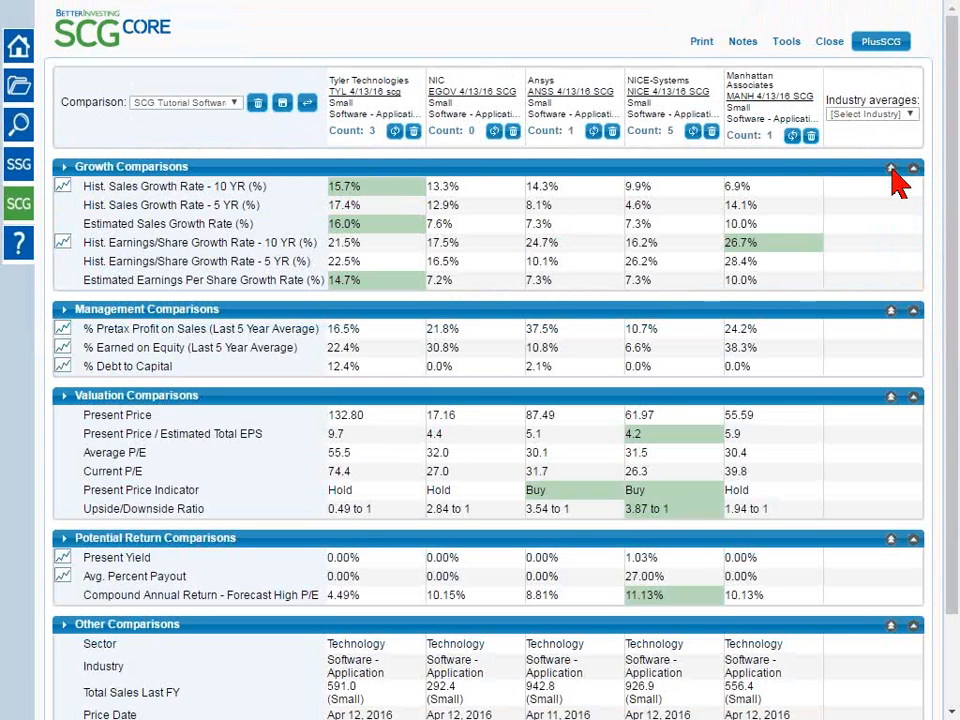
Collapse all sections, show only Growth Comparisons, and restore the fully expanded view
left_click(891, 168)
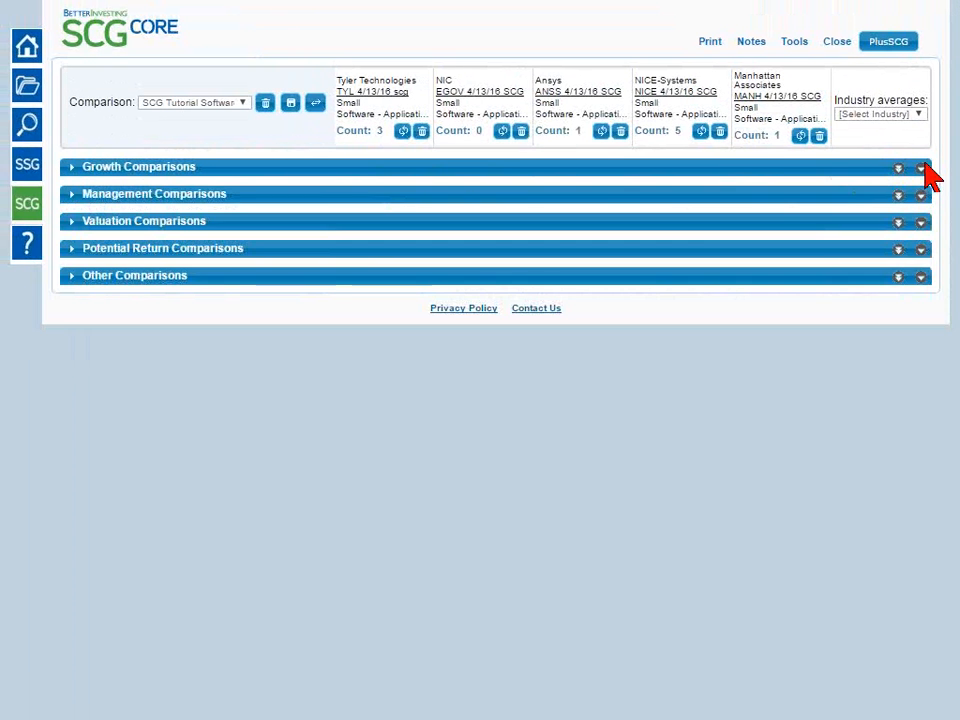
left_click(921, 168)
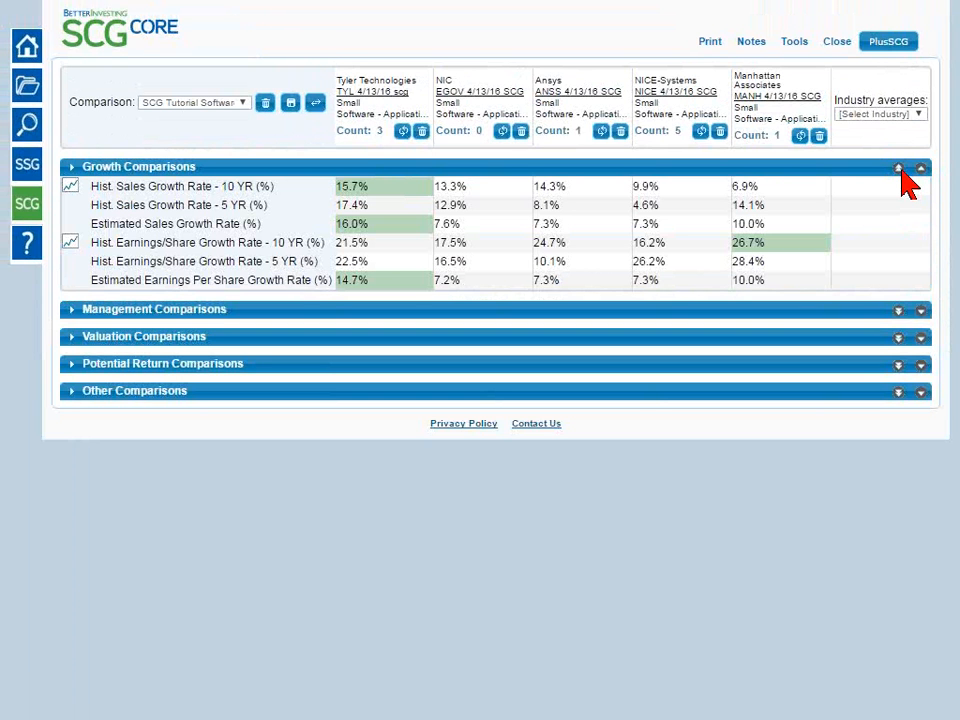
left_click(900, 170)
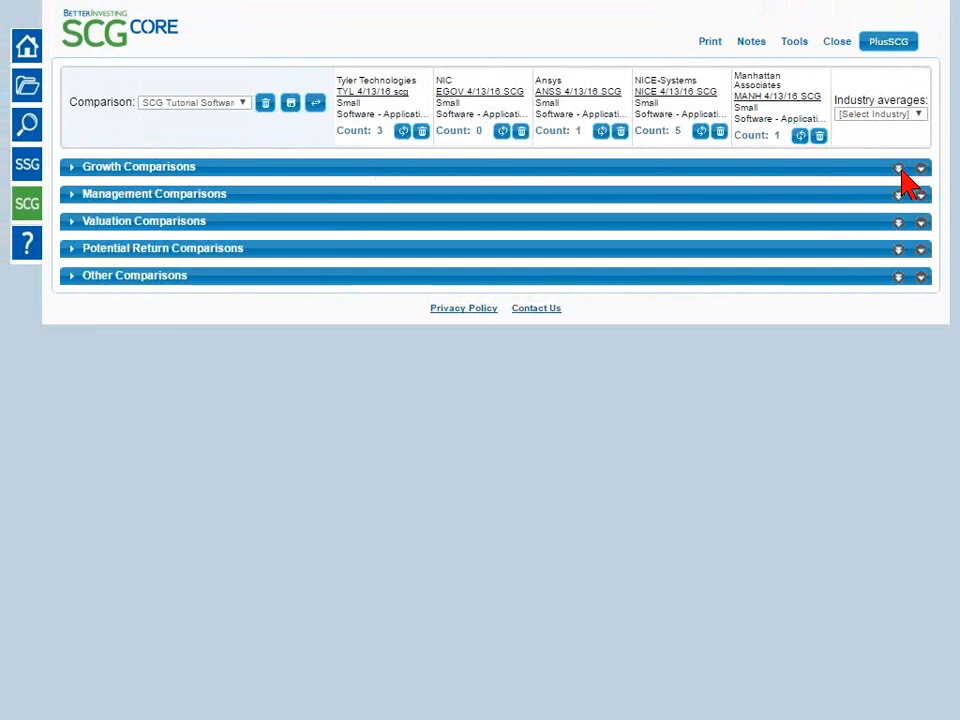
left_click(900, 170)
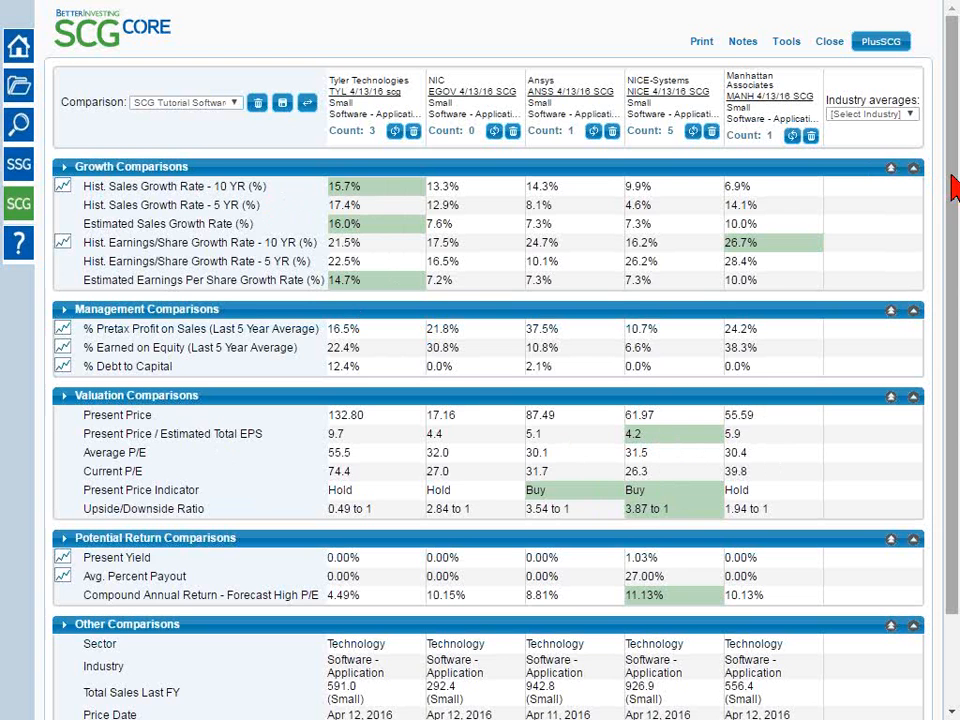
Clear the highlighting in the comparison, restore the default highlighting, and clear it again
left_click(785, 47)
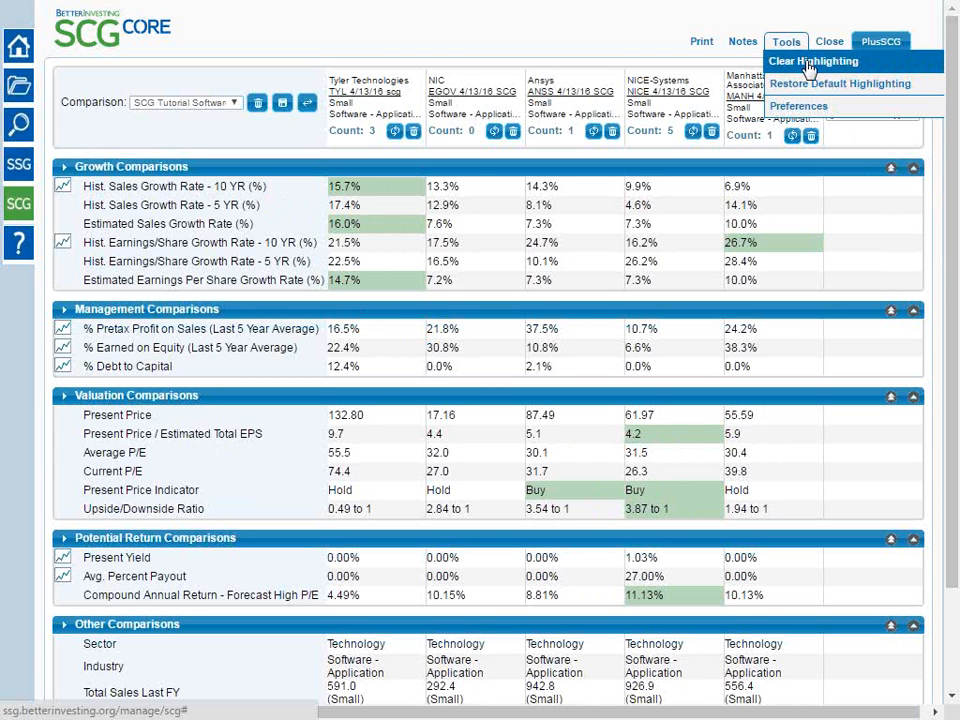
left_click(810, 66)
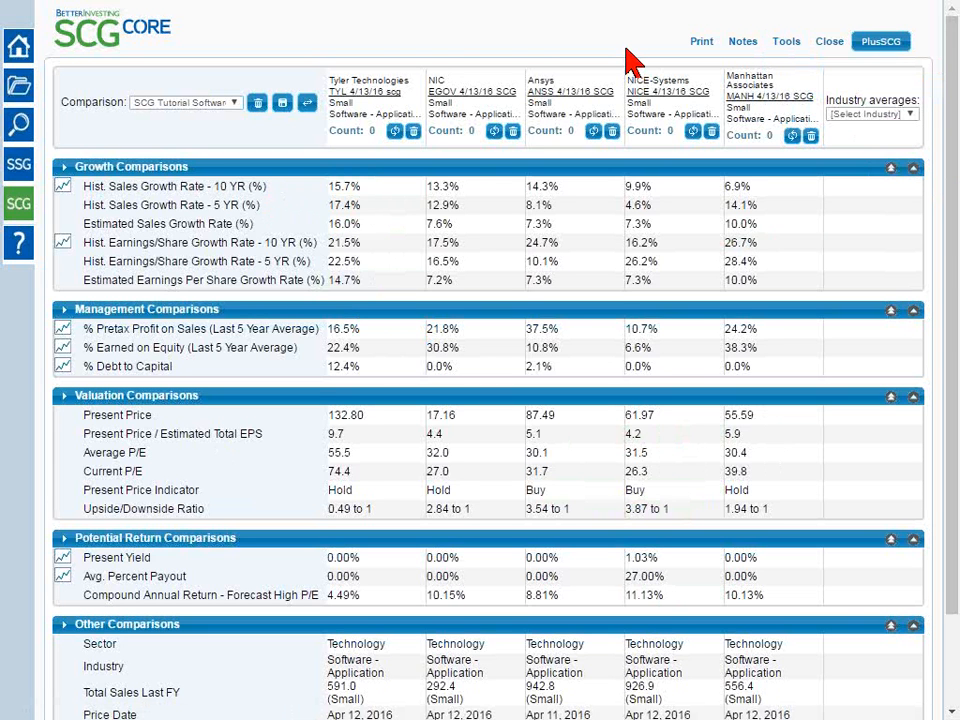
mouse_move(788, 44)
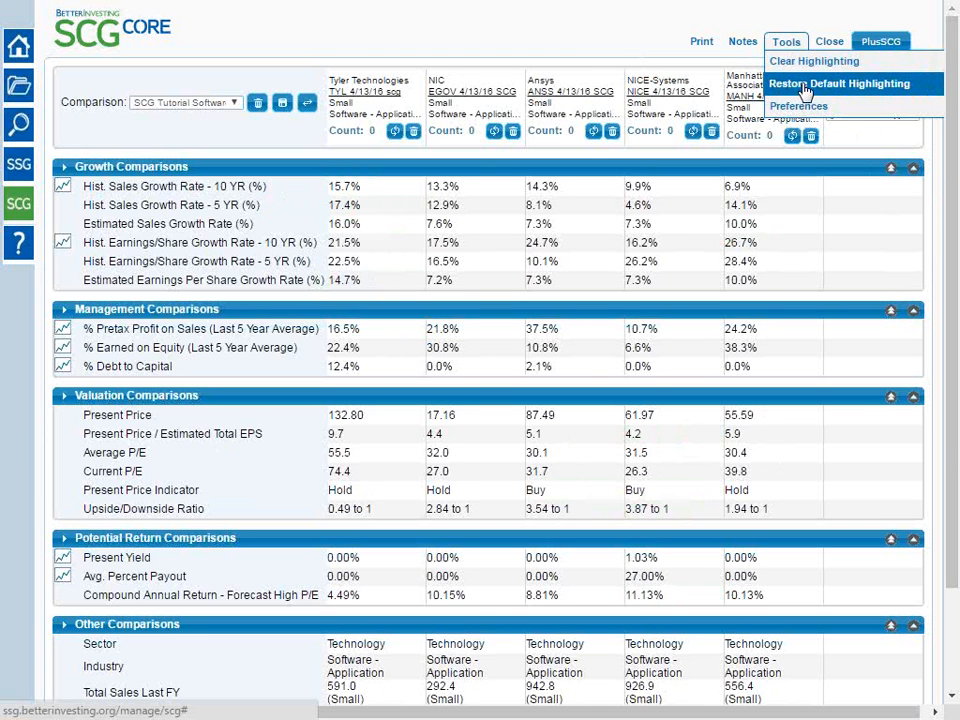
left_click(806, 90)
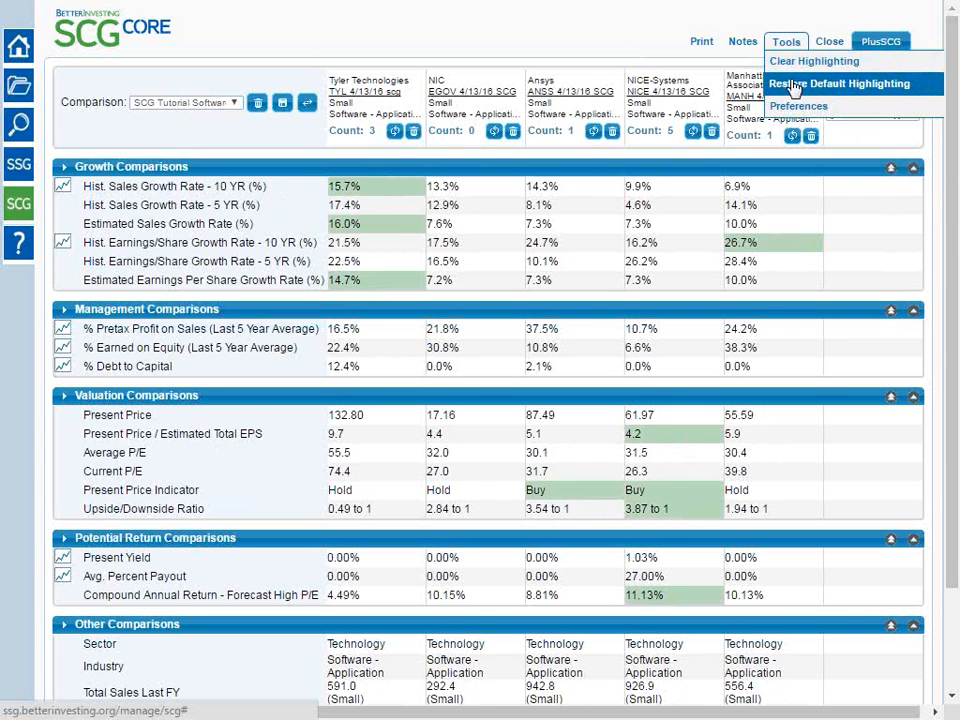
left_click(793, 67)
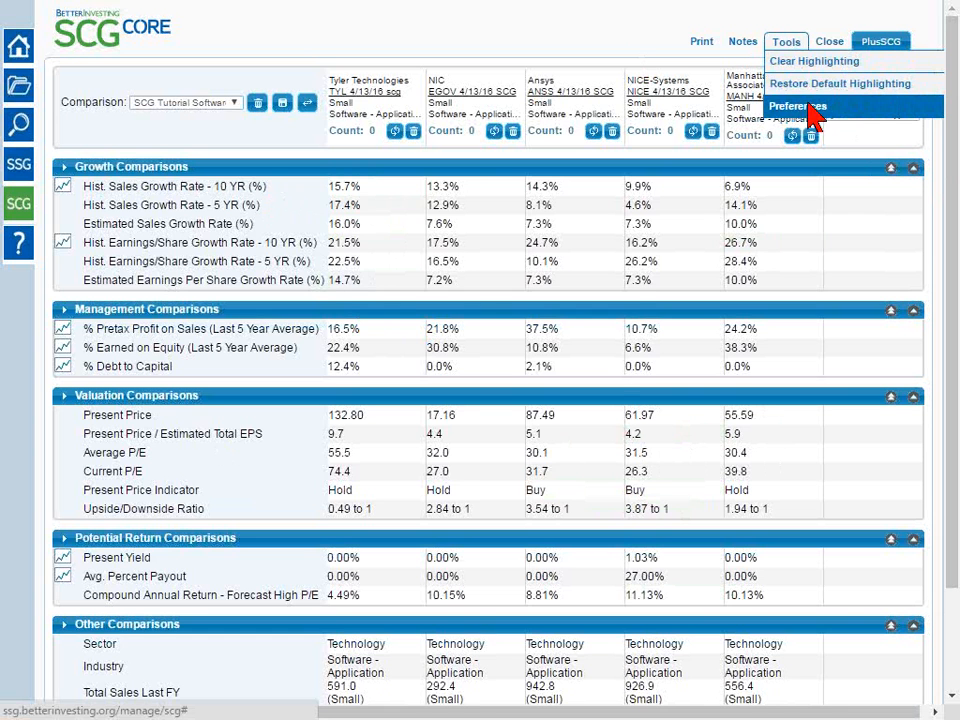
Turn off Enable Automatic Highlighting in the saved preferences and return to the SCG Core view
left_click(810, 108)
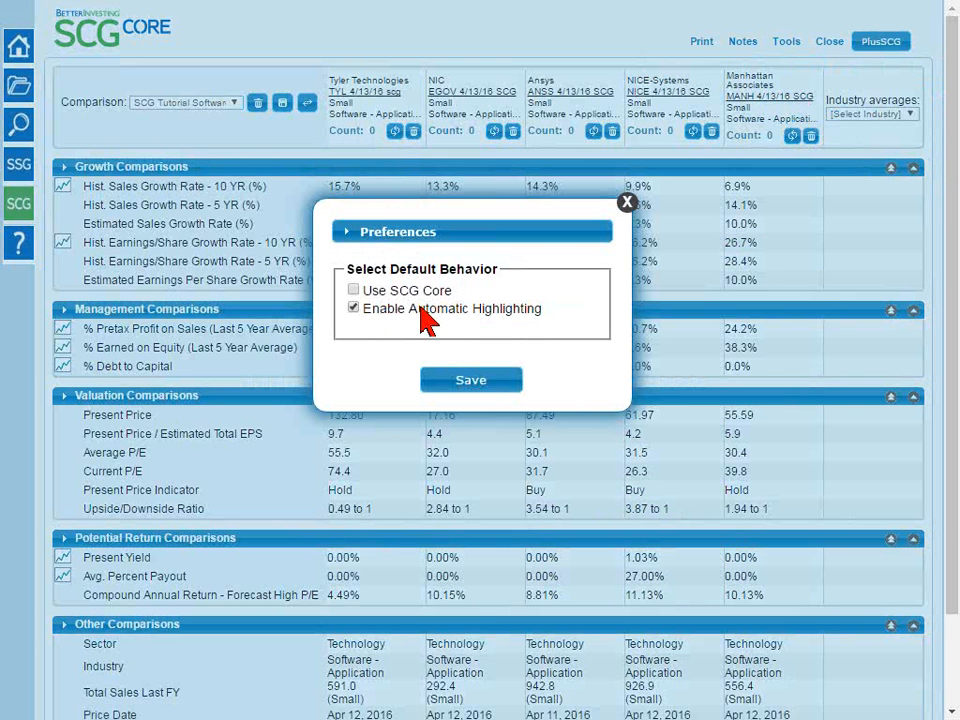
left_click(353, 309)
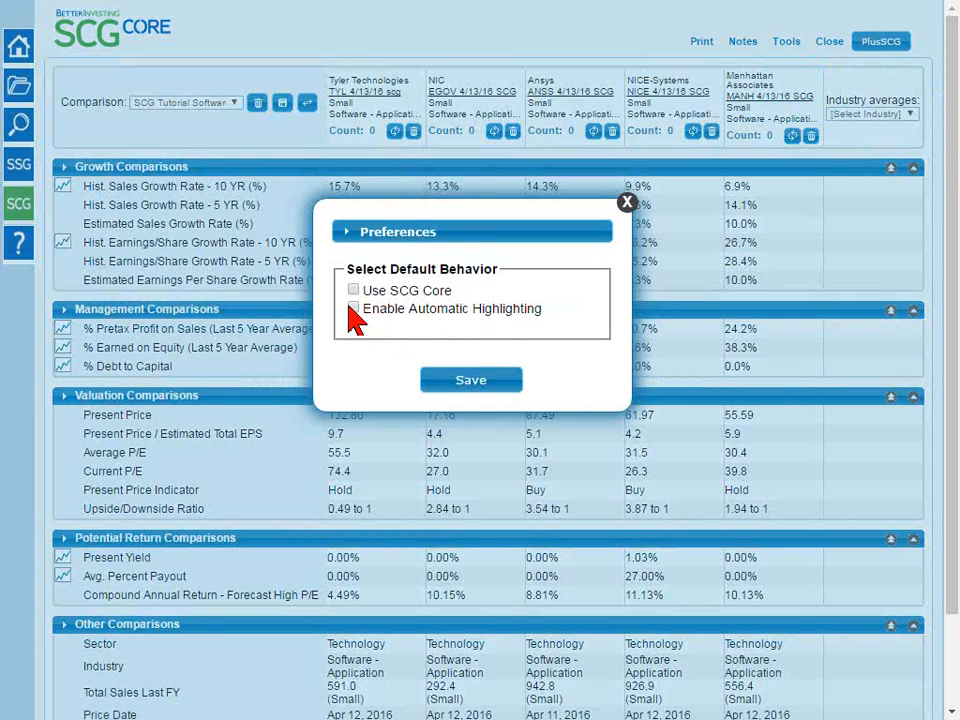
left_click(487, 386)
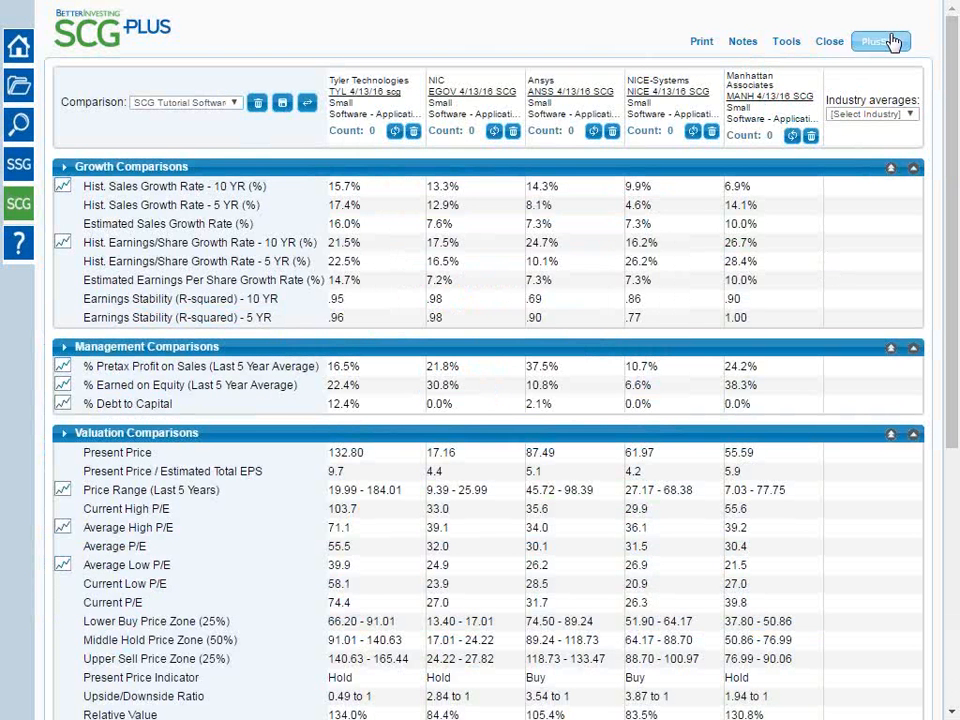
left_click(892, 41)
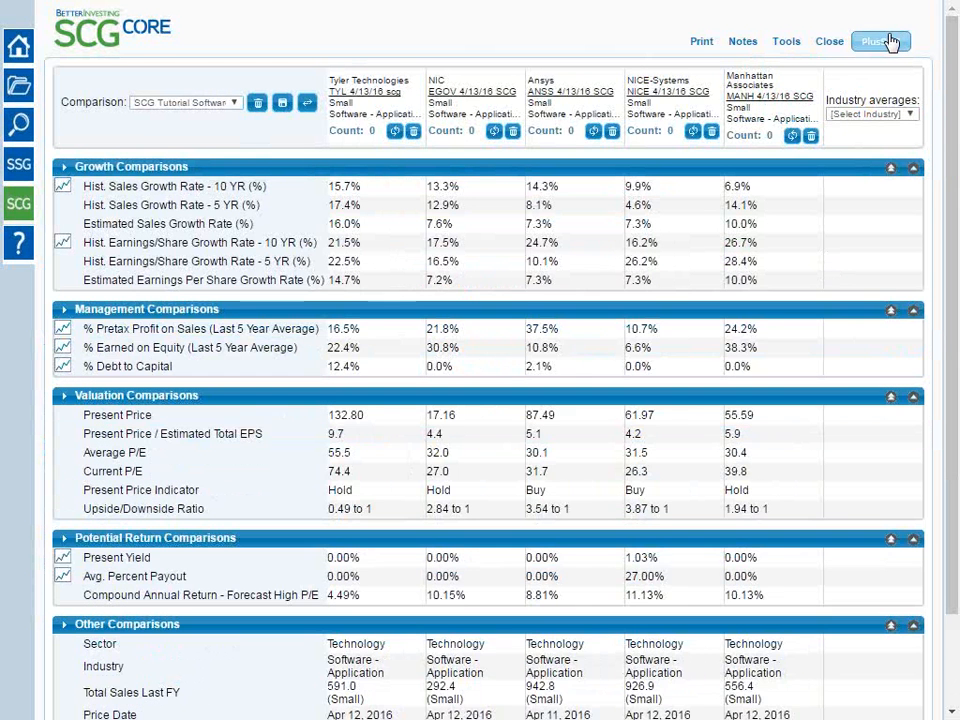
Manually highlight the Hist. Sales Growth Rate - 10 YR values of Tyler Technologies, Ansys and NIC
left_click(780, 43)
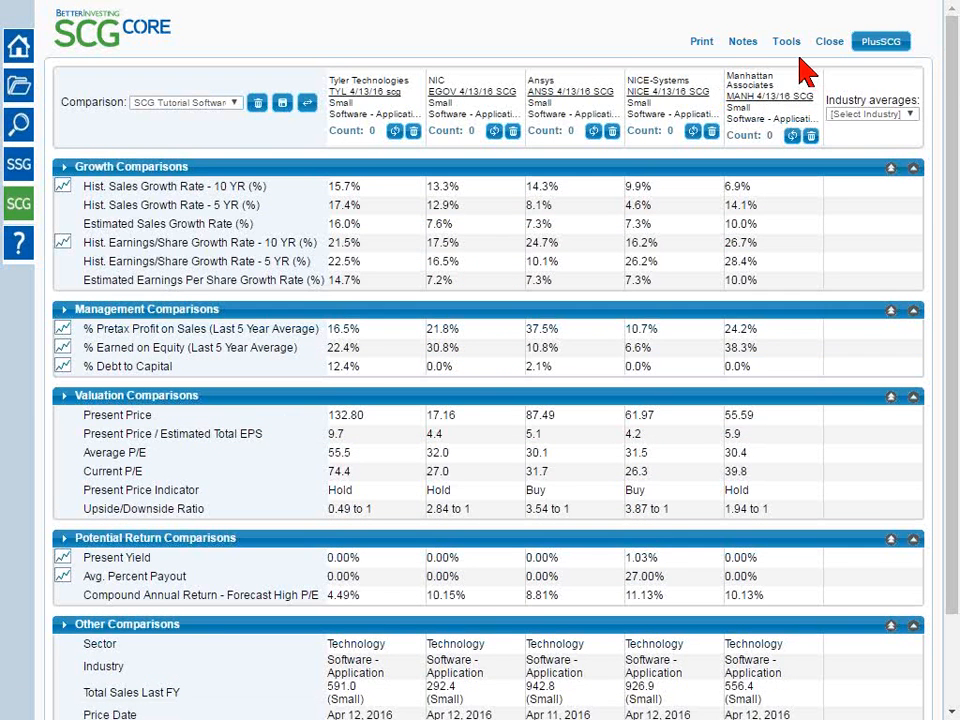
mouse_move(783, 46)
left_click_drag(90, 186, 214, 186)
left_click(290, 197)
left_click(350, 188)
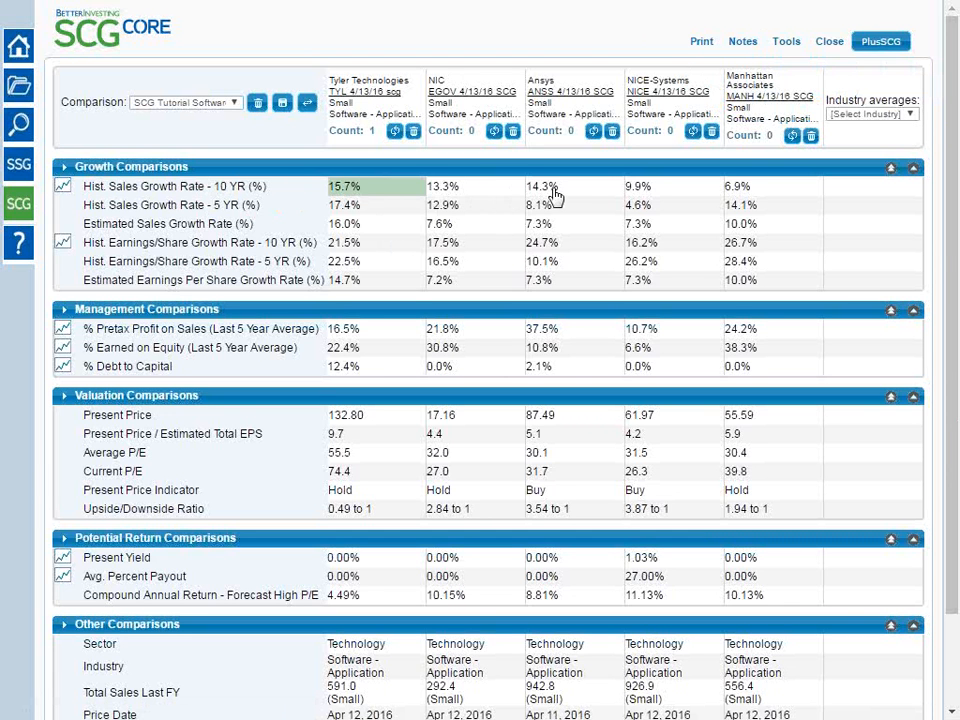
left_click(557, 192)
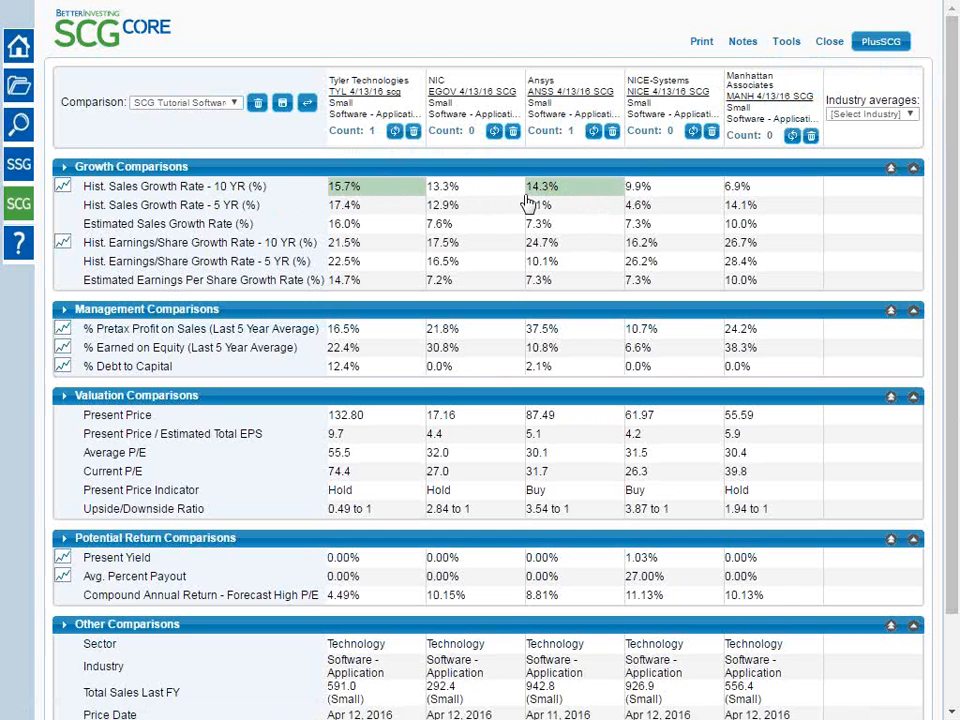
left_click(490, 190)
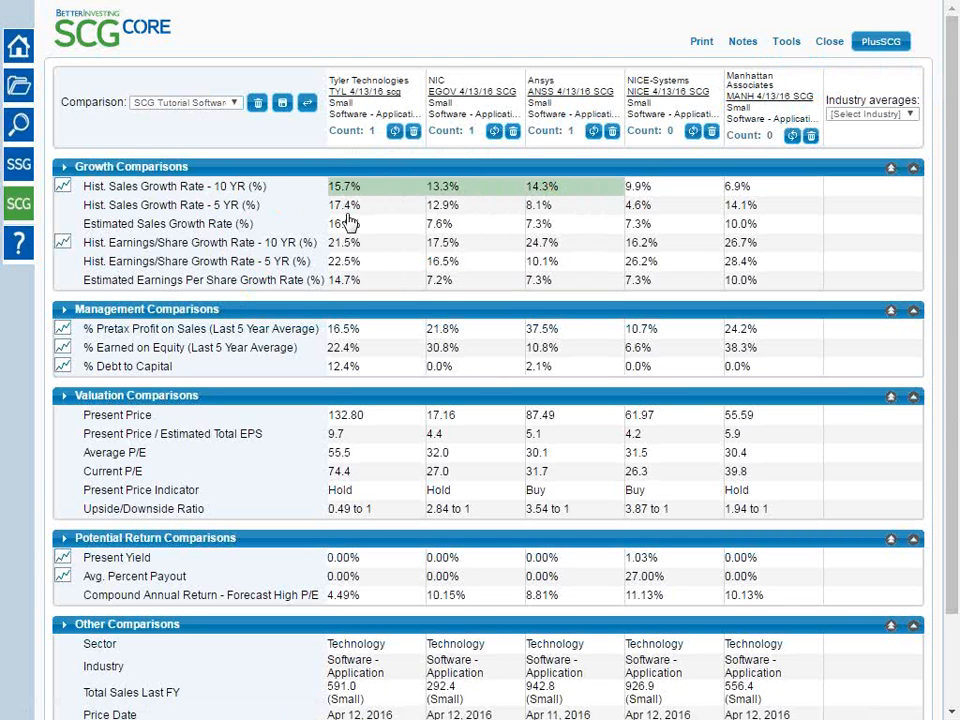
Clear the highlighting from the Hist. Sales Growth Rate - 10 YR values and re-highlight only those of Tyler Technologies and Ansys
left_click(368, 190)
left_click(474, 190)
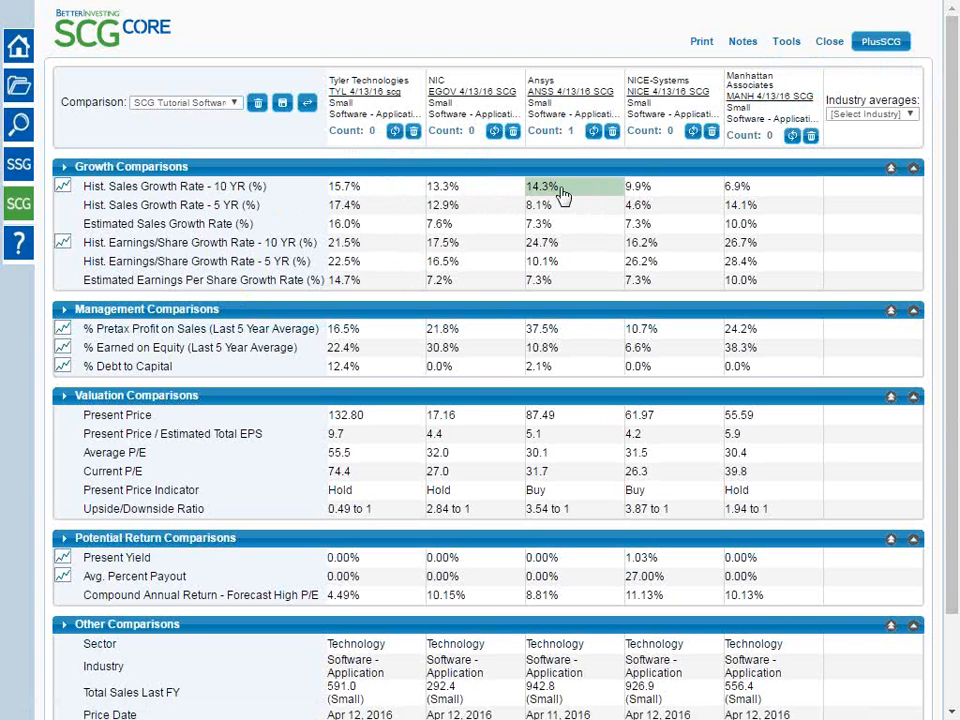
left_click(561, 193)
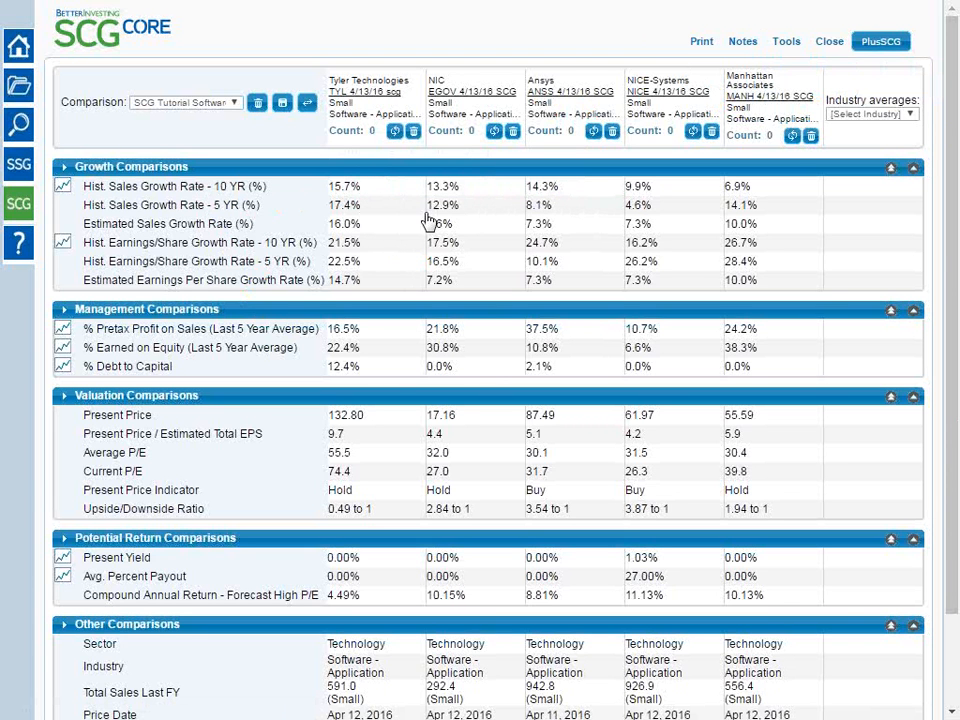
left_click(370, 193)
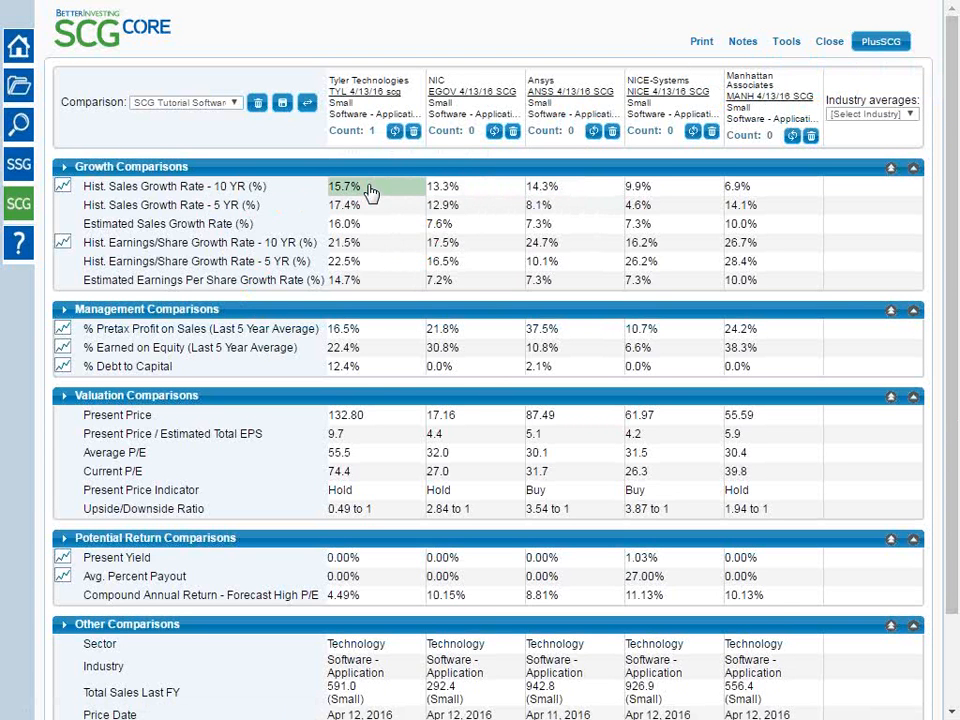
left_click(560, 190)
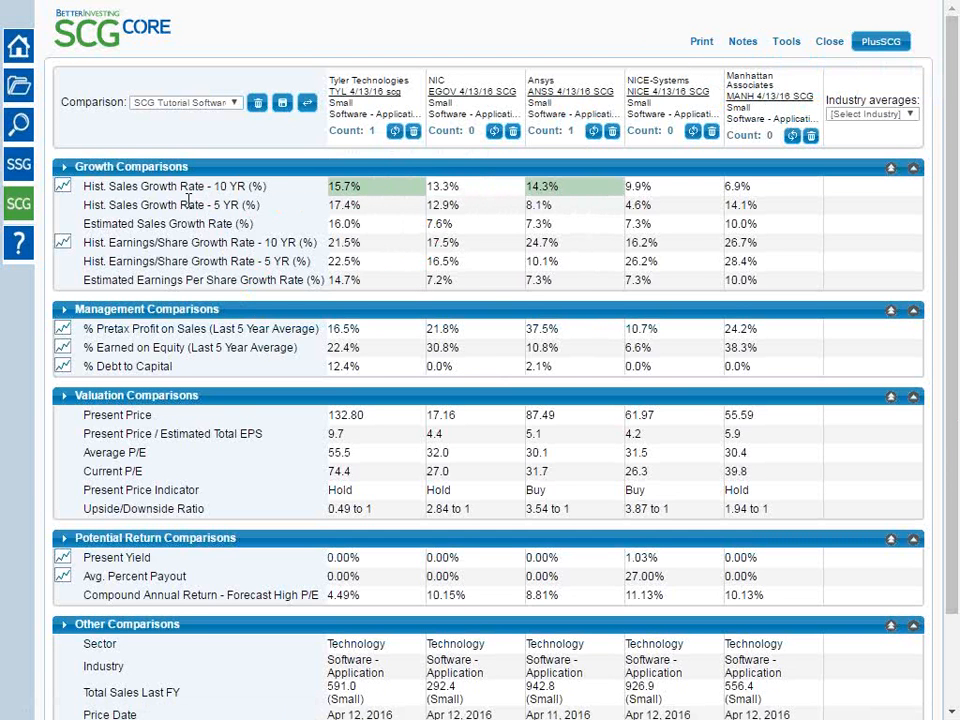
Highlight the Hist. Sales Growth Rate - 5 YR values of Tyler Technologies and Manhattan Associates
left_click_drag(258, 205, 84, 215)
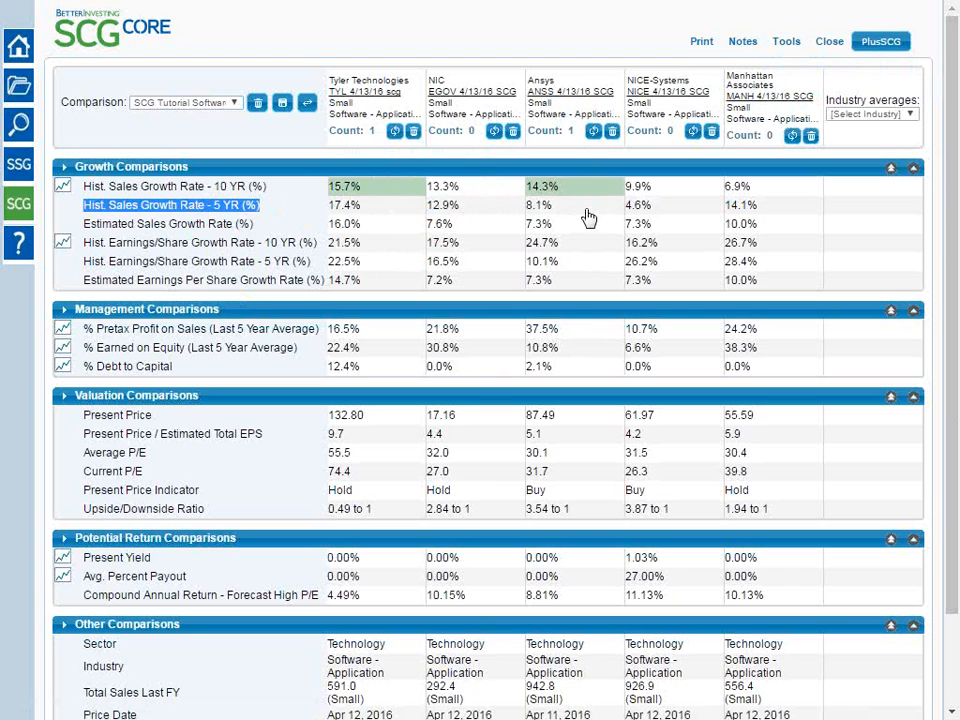
left_click(392, 210)
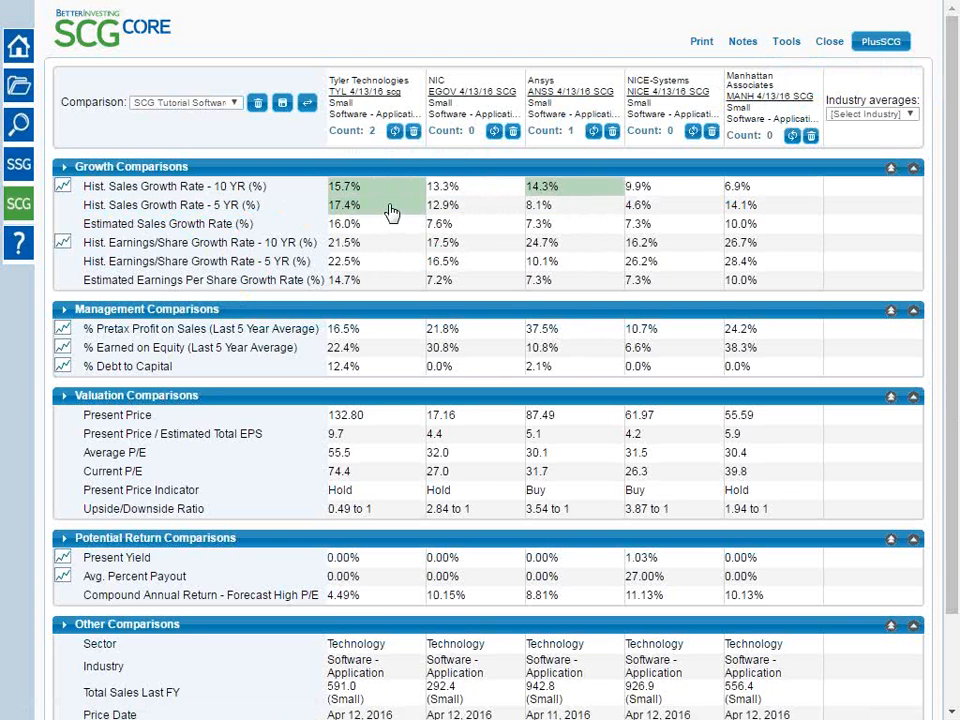
left_click(772, 207)
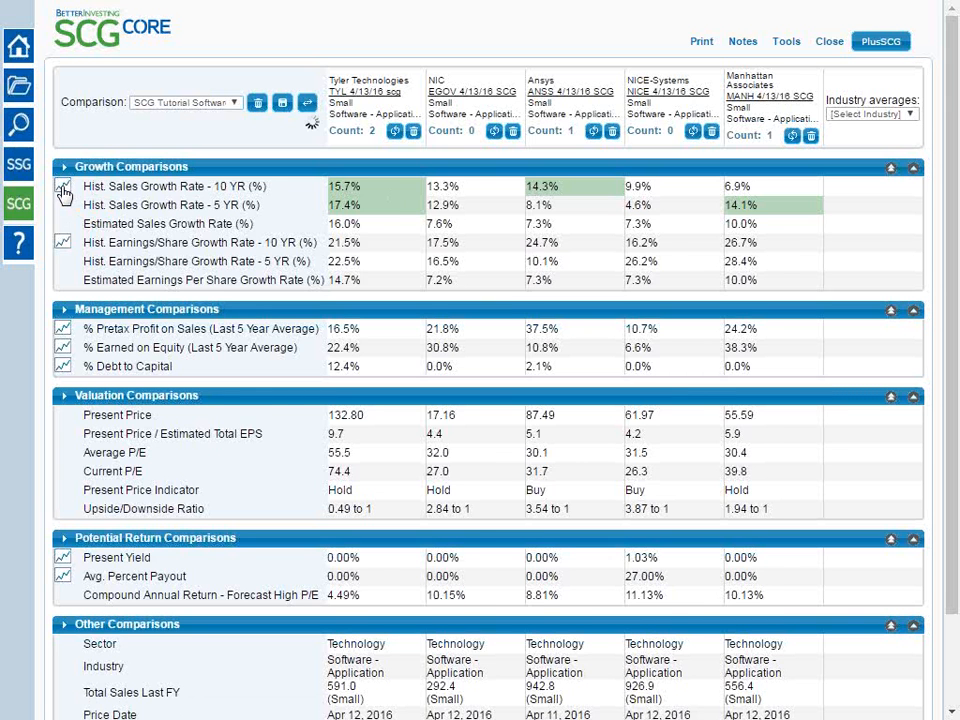
Open the historical Sales chart and examine its explanatory text and the companies' individual data points
left_click(63, 192)
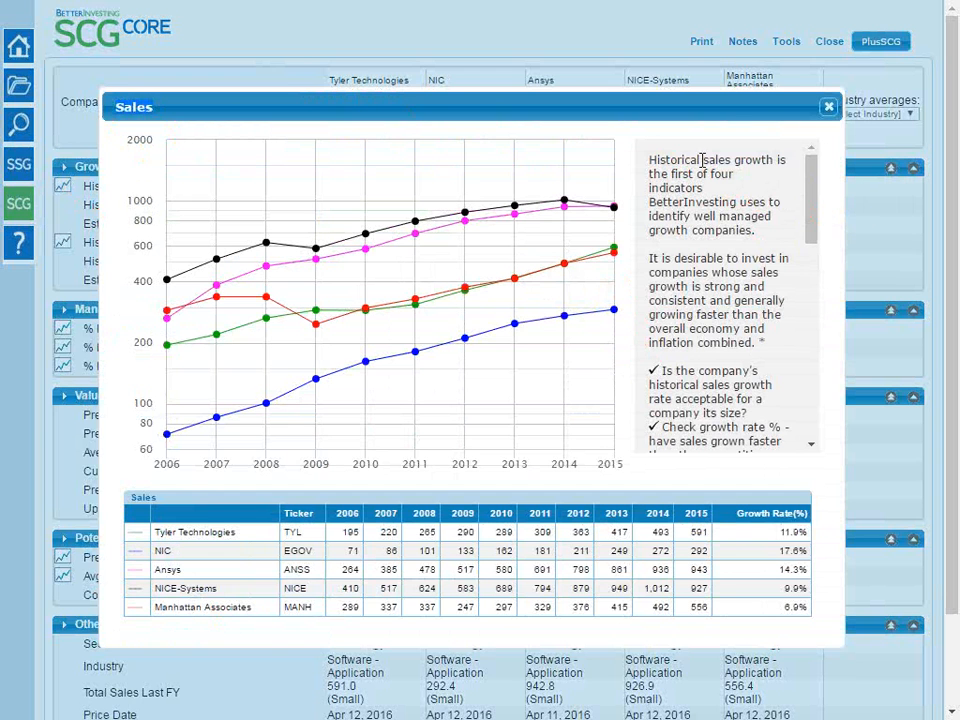
left_click_drag(651, 159, 812, 146)
left_click(742, 152)
mouse_move(616, 318)
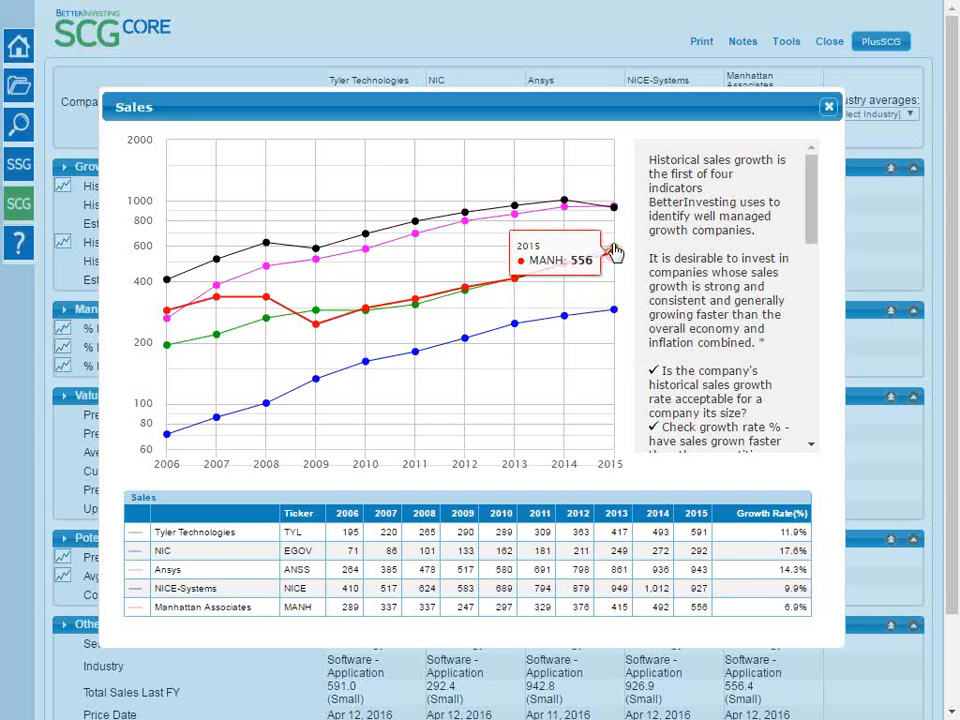
mouse_move(615, 250)
mouse_move(548, 203)
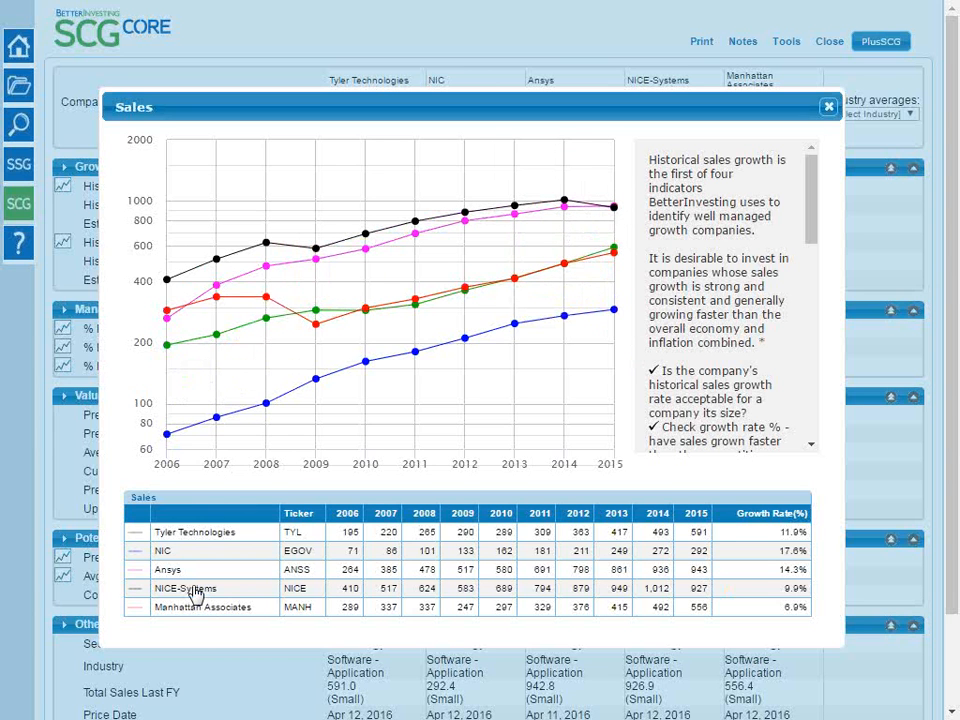
Hide Manhattan Associates, NICE-Systems, Ansys and NIC in the Sales chart to view Tyler Technologies alone
left_click(203, 618)
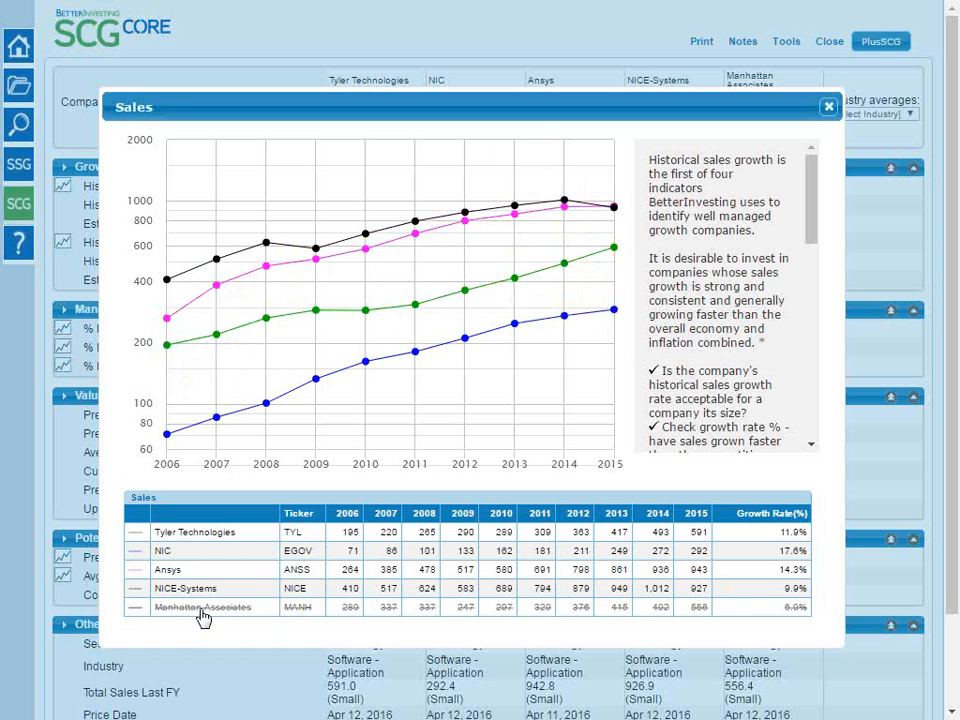
left_click(190, 594)
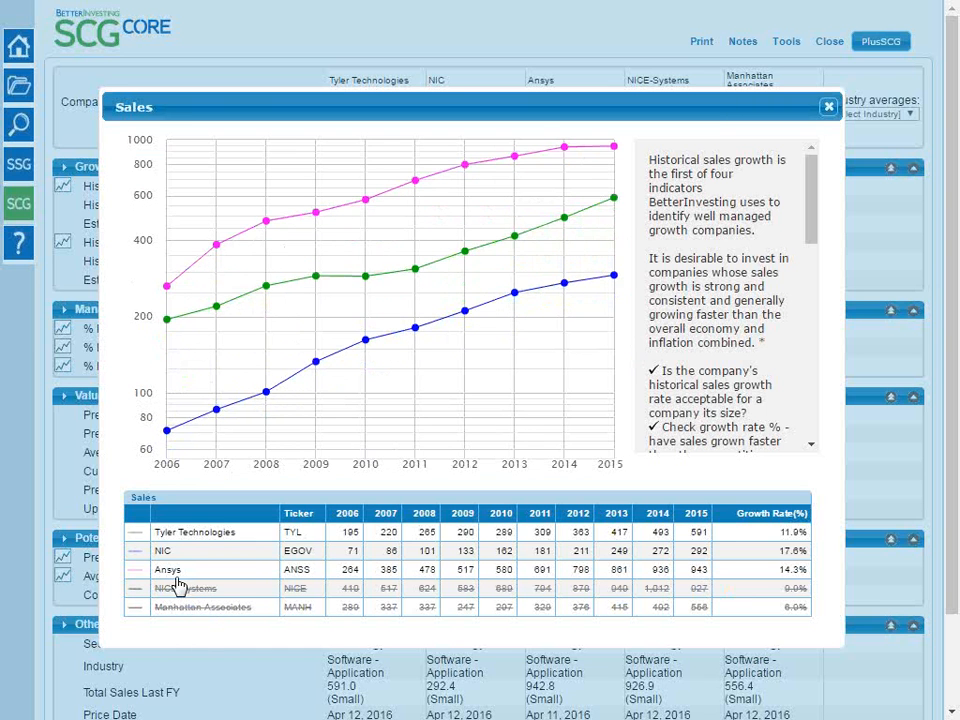
left_click(172, 573)
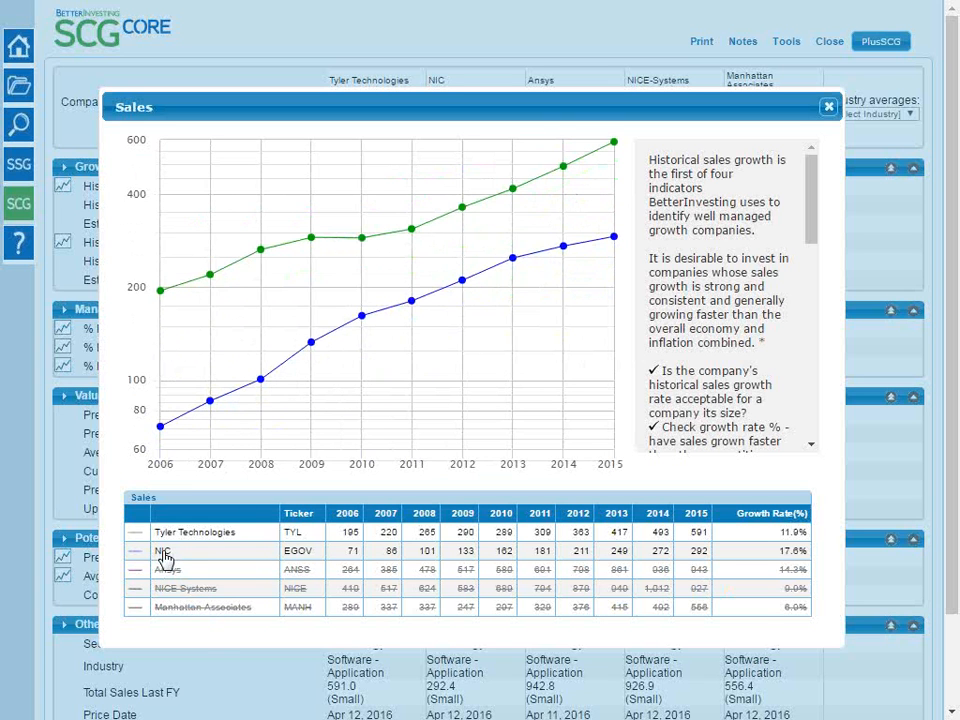
left_click(163, 552)
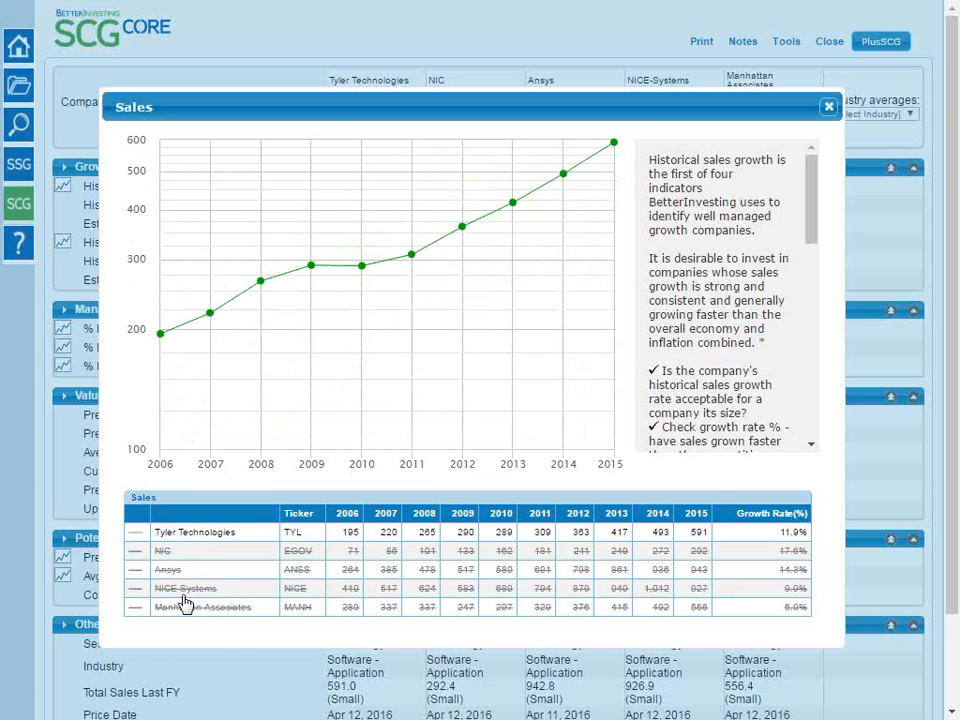
Show NIC, Ansys, NICE-Systems and Manhattan Associates in the Sales chart again, one after another, to compare their sales lines
left_click(166, 552)
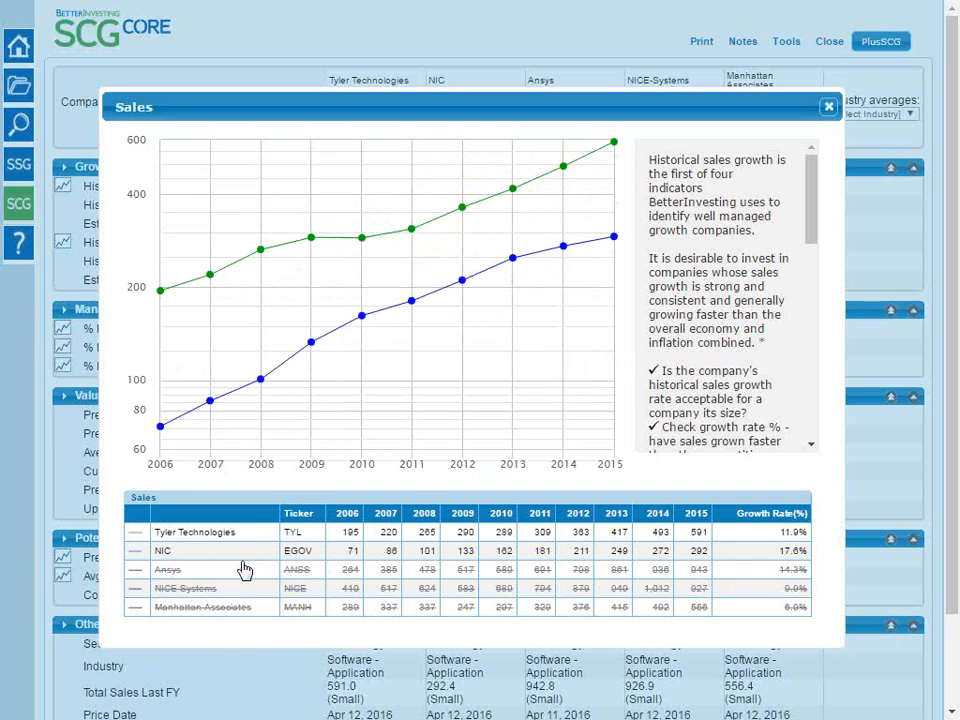
mouse_move(473, 240)
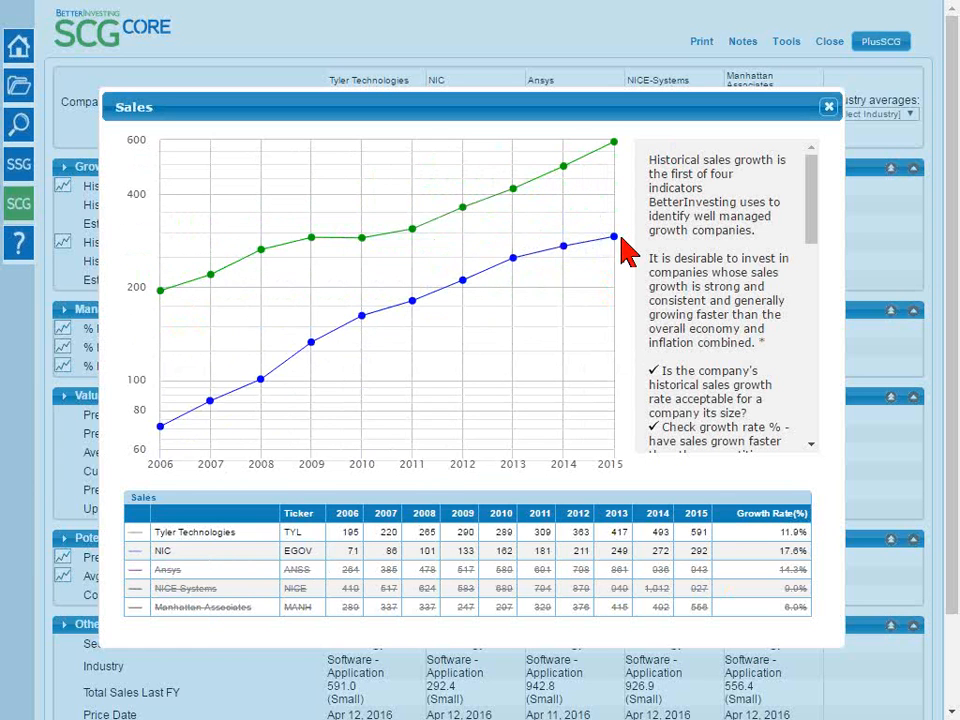
left_click(165, 579)
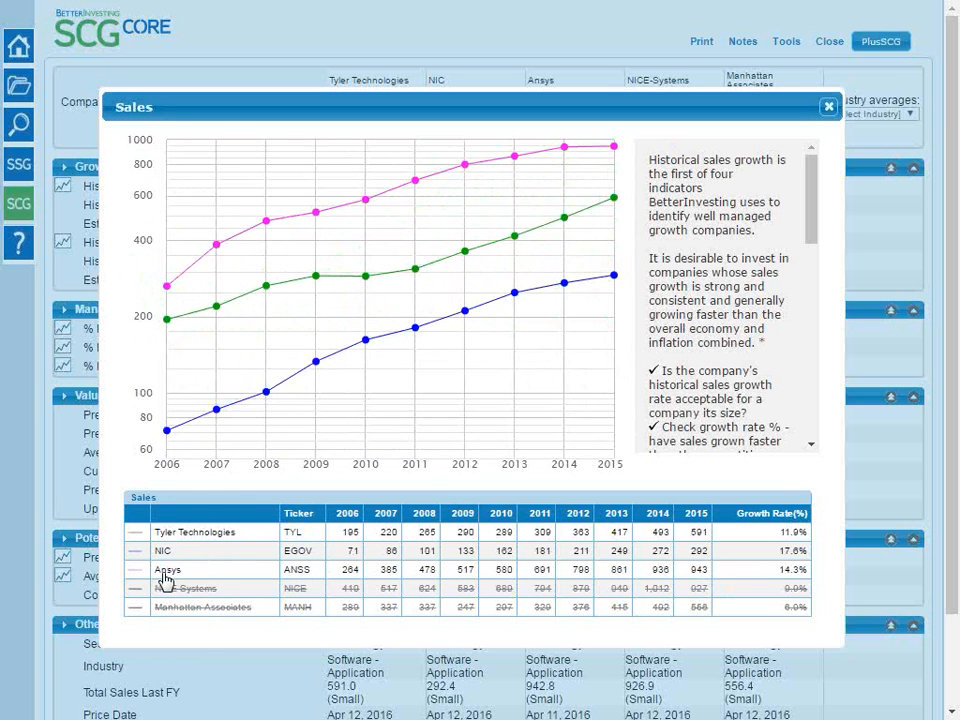
mouse_move(497, 172)
left_click(177, 589)
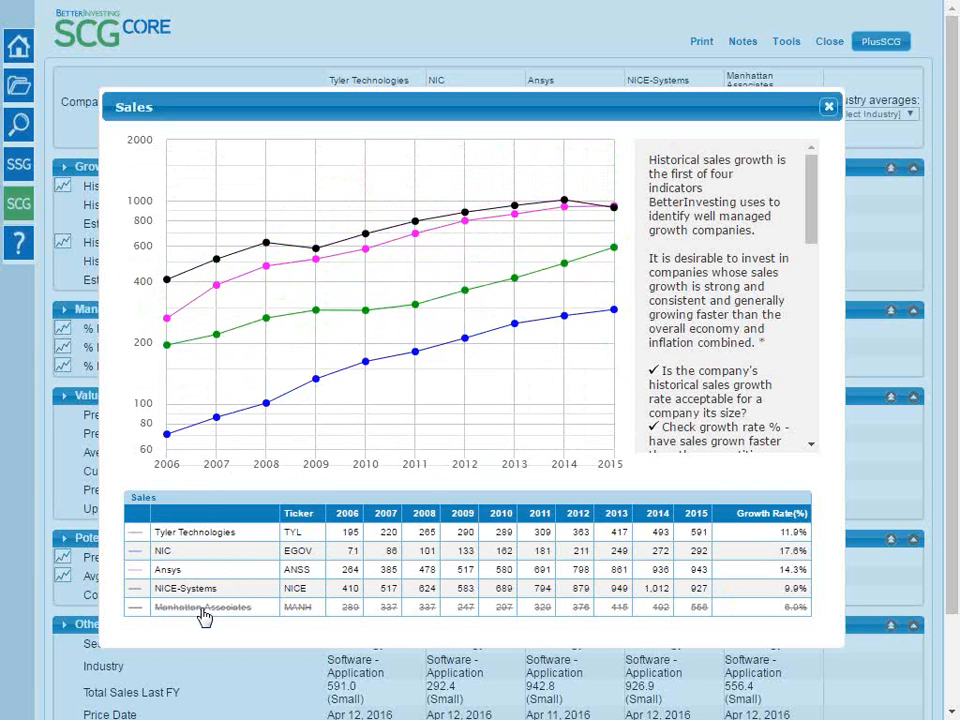
left_click(202, 610)
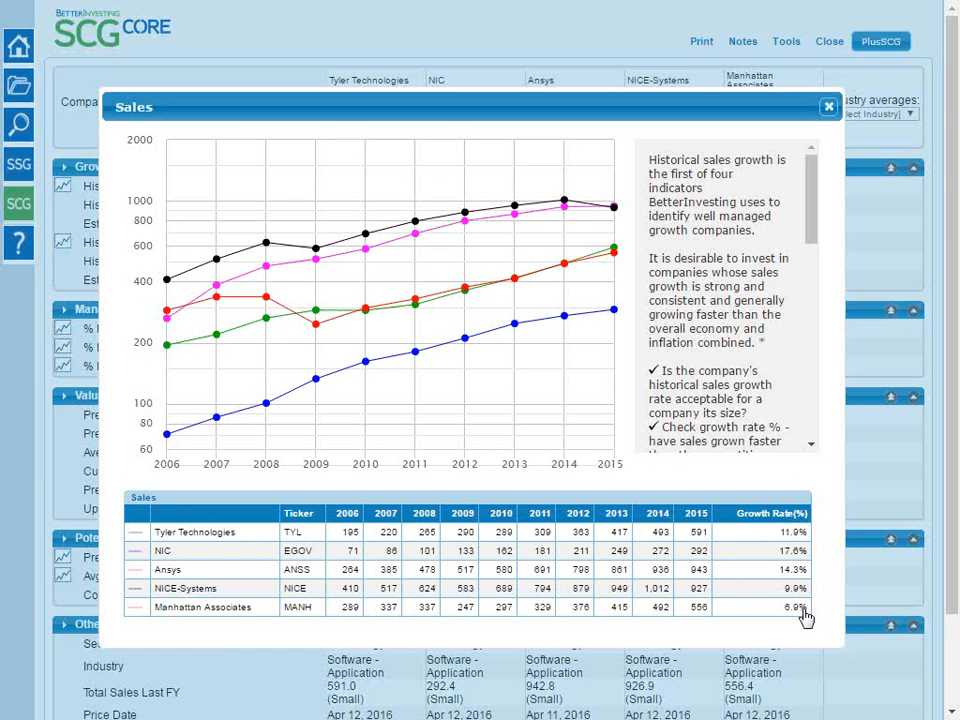
Isolate Manhattan Associates in the Sales chart, inspect its yearly sales points, and close the chart
mouse_move(285, 366)
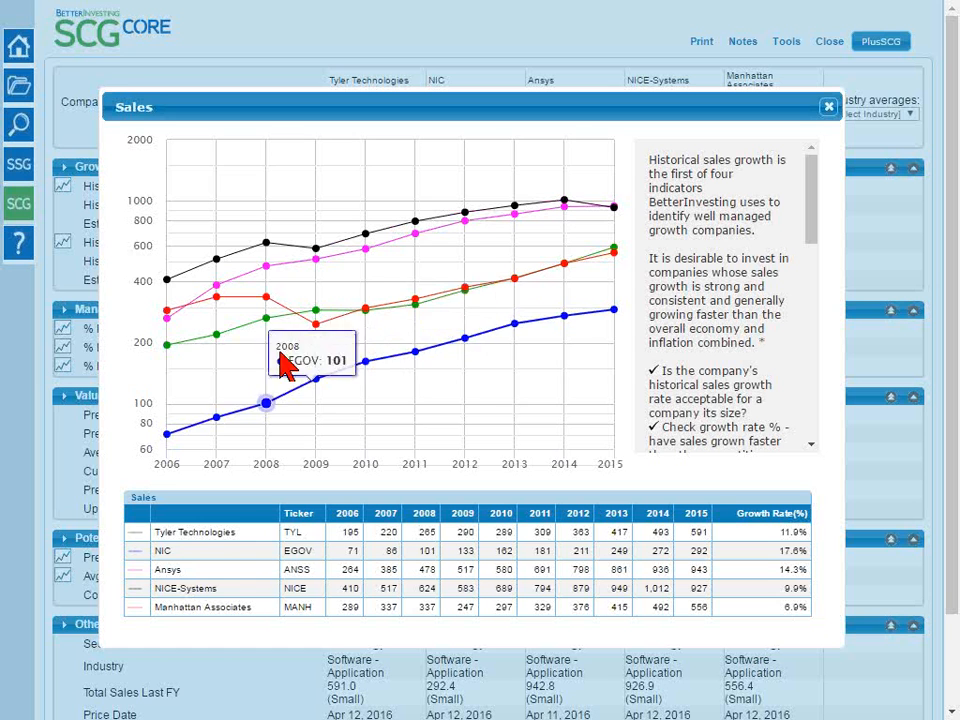
left_click(230, 588)
left_click(226, 570)
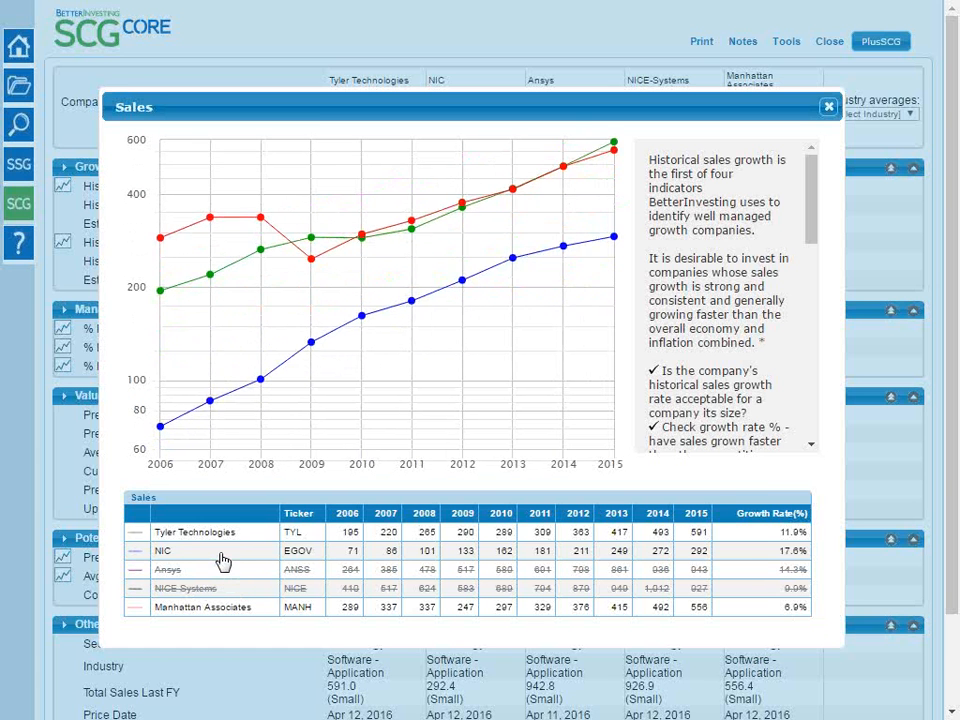
left_click(223, 553)
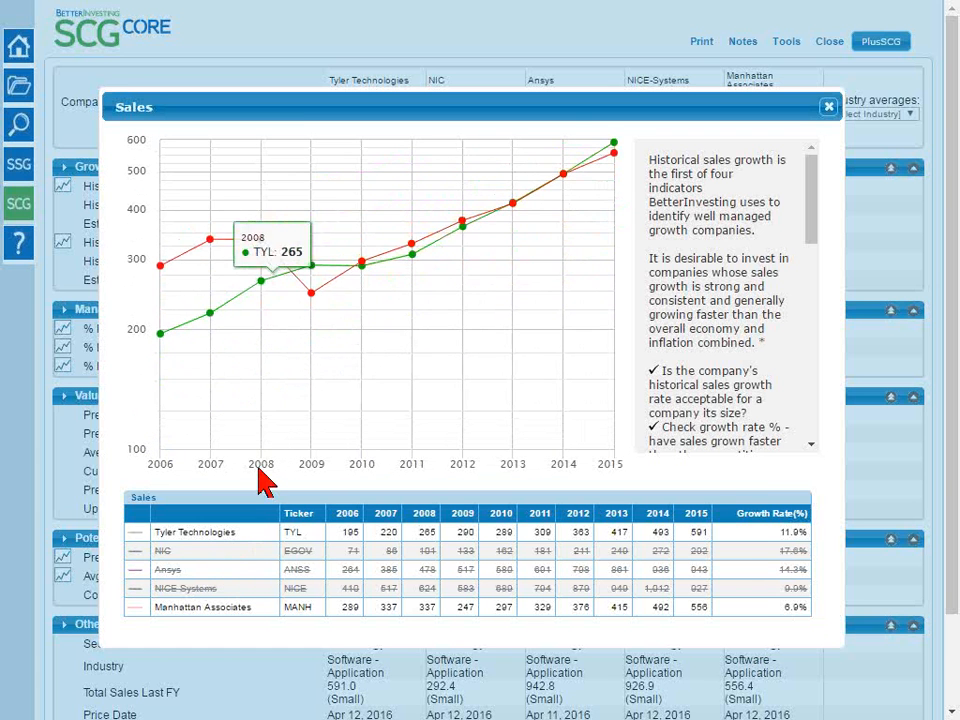
left_click(257, 535)
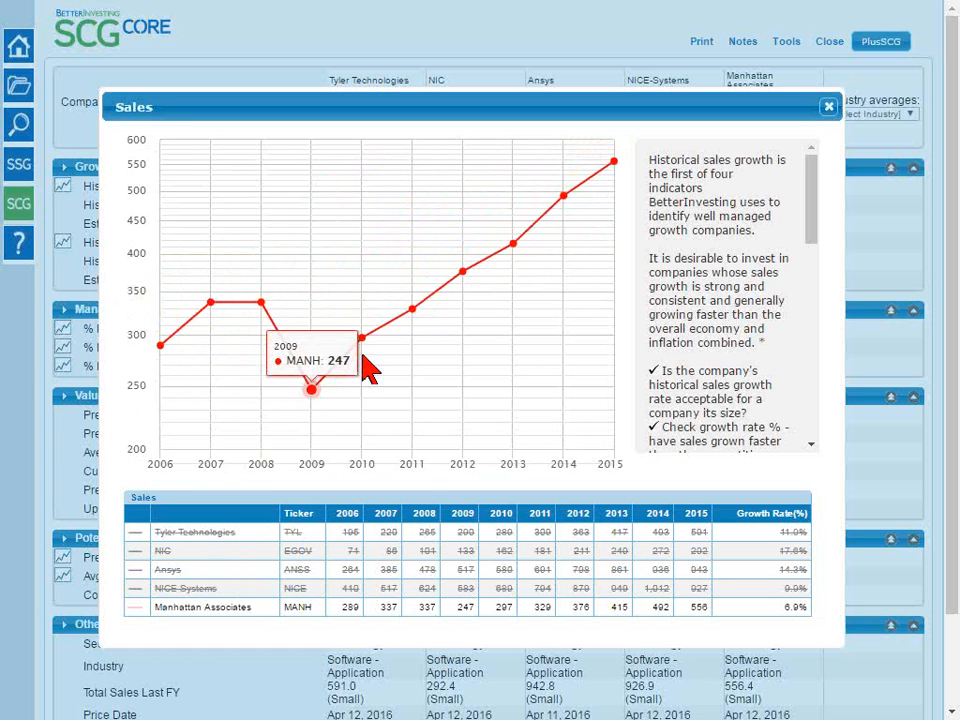
mouse_move(613, 163)
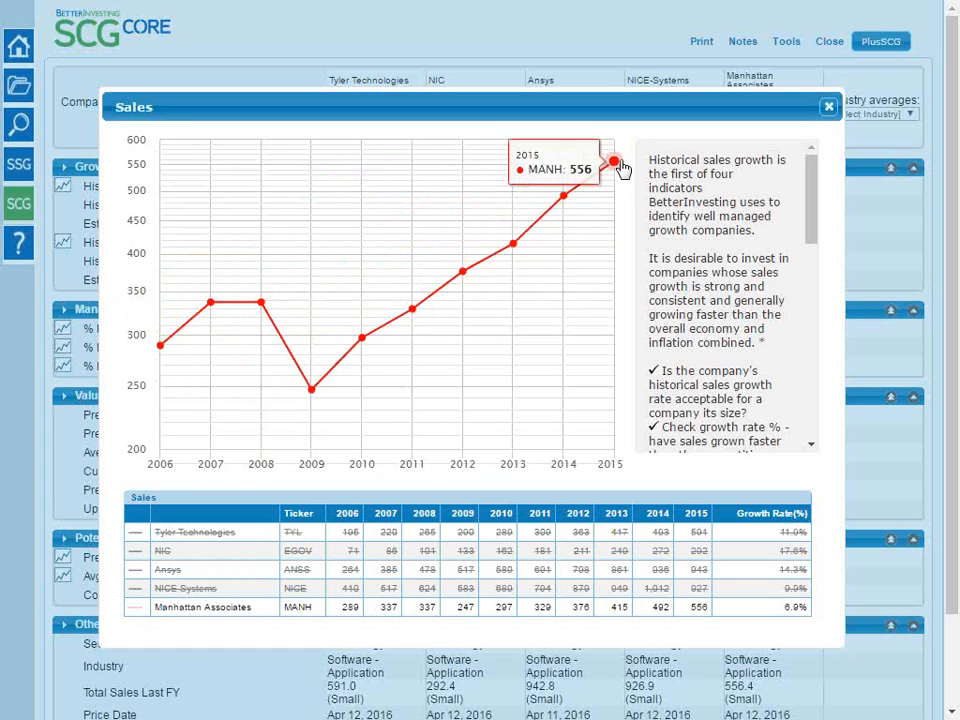
mouse_move(420, 313)
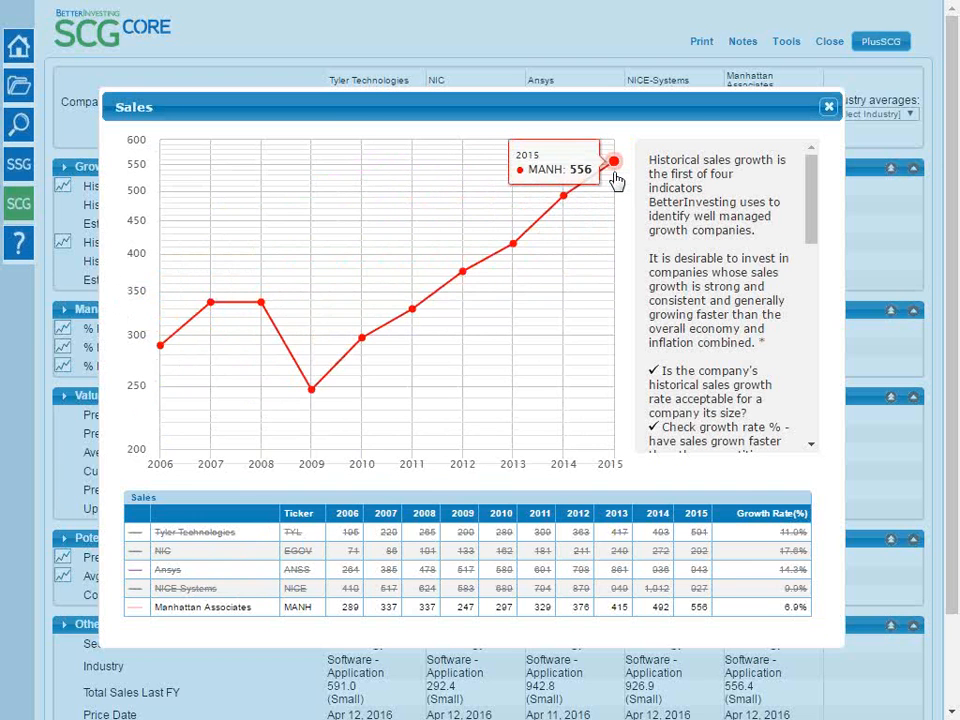
left_click(828, 106)
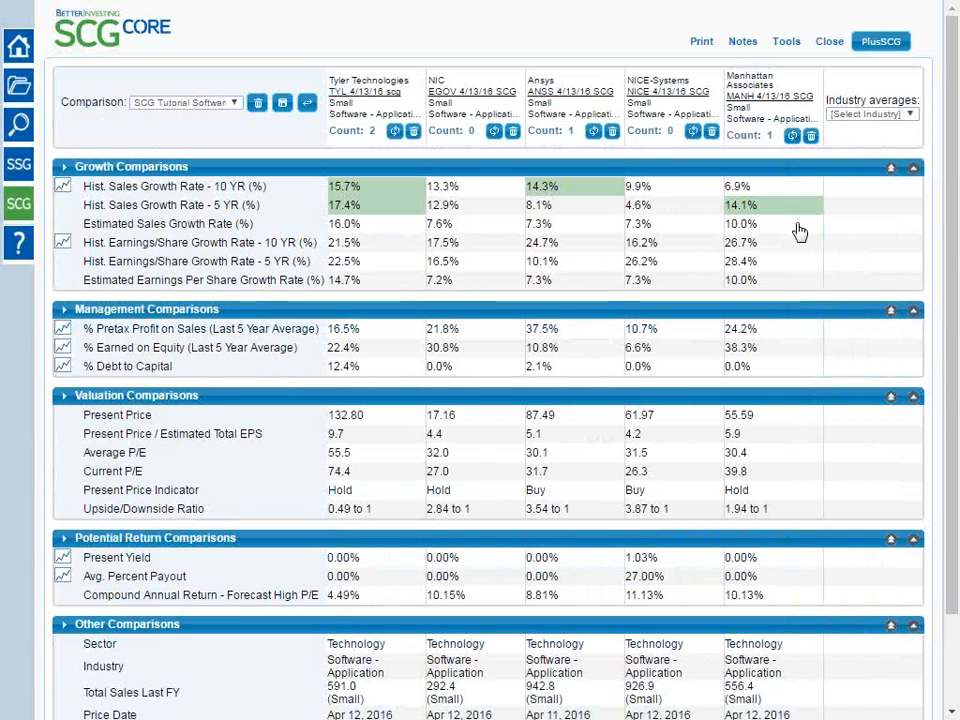
Highlight Tyler Technologies' Estimated Sales Growth Rate, and review and close the historical Earnings Per Share chart
left_click(401, 231)
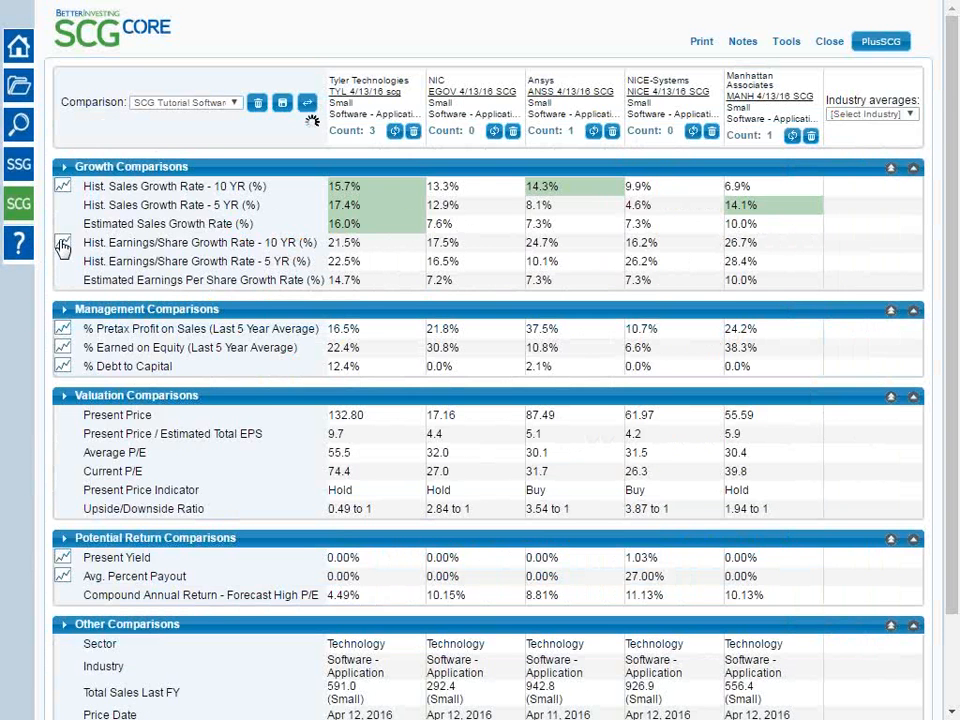
left_click(62, 245)
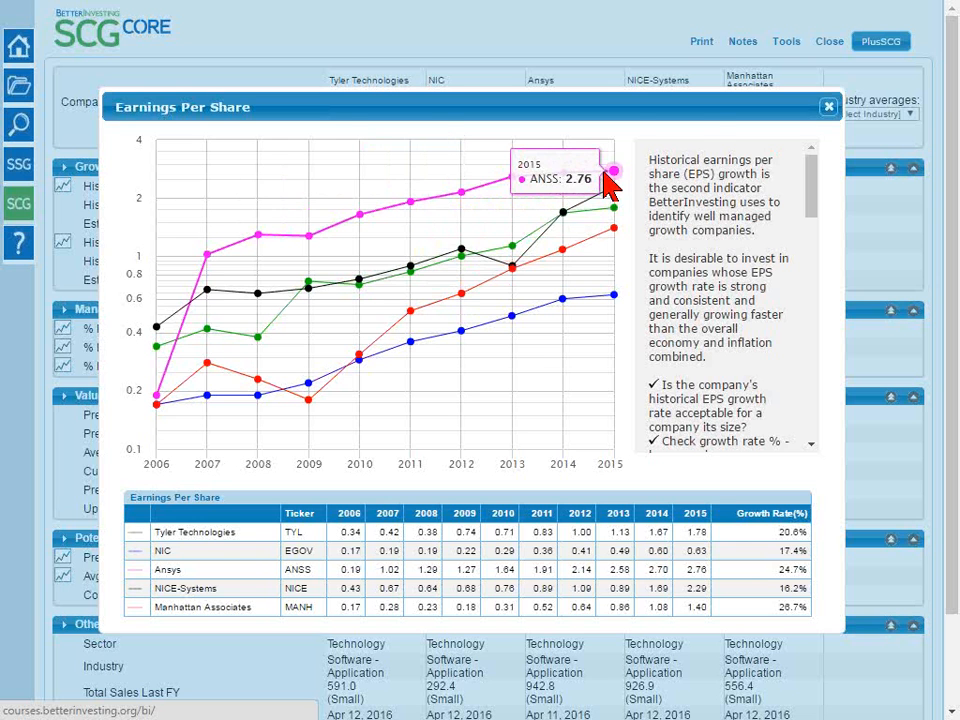
left_click(829, 106)
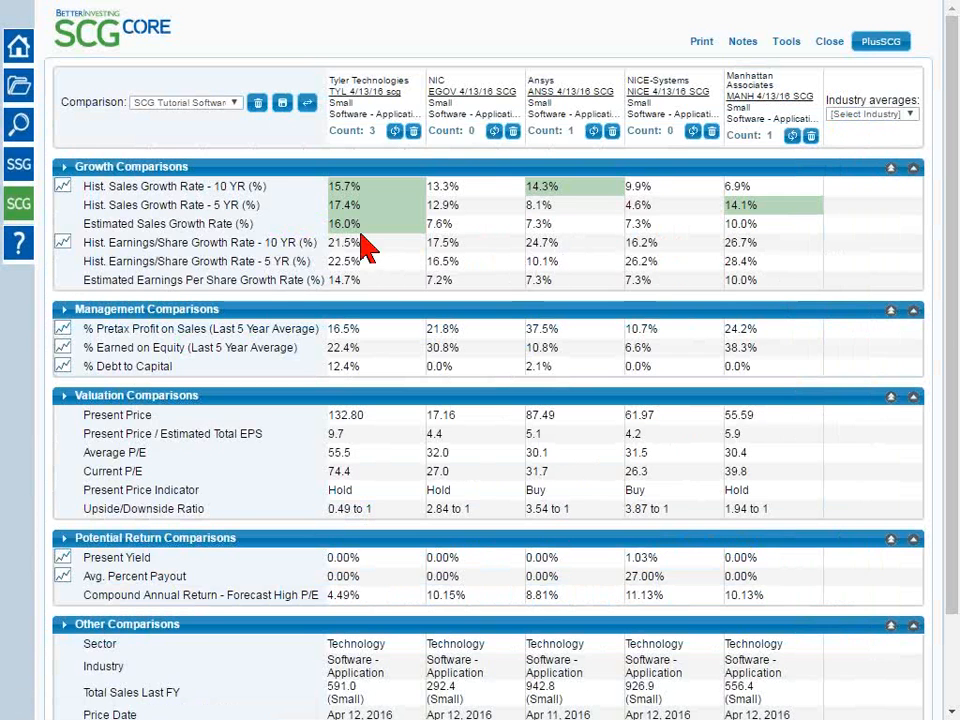
Remove the Hist. Sales Growth Rate - 10 YR highlighting from Tyler Technologies and Ansys
left_click(346, 189)
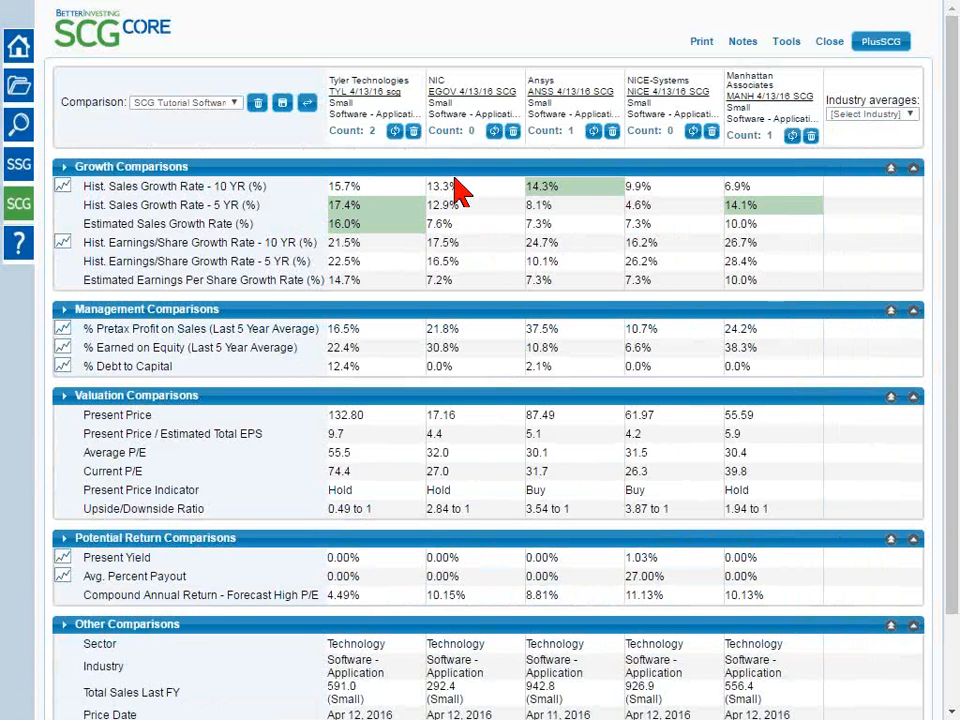
left_click(569, 188)
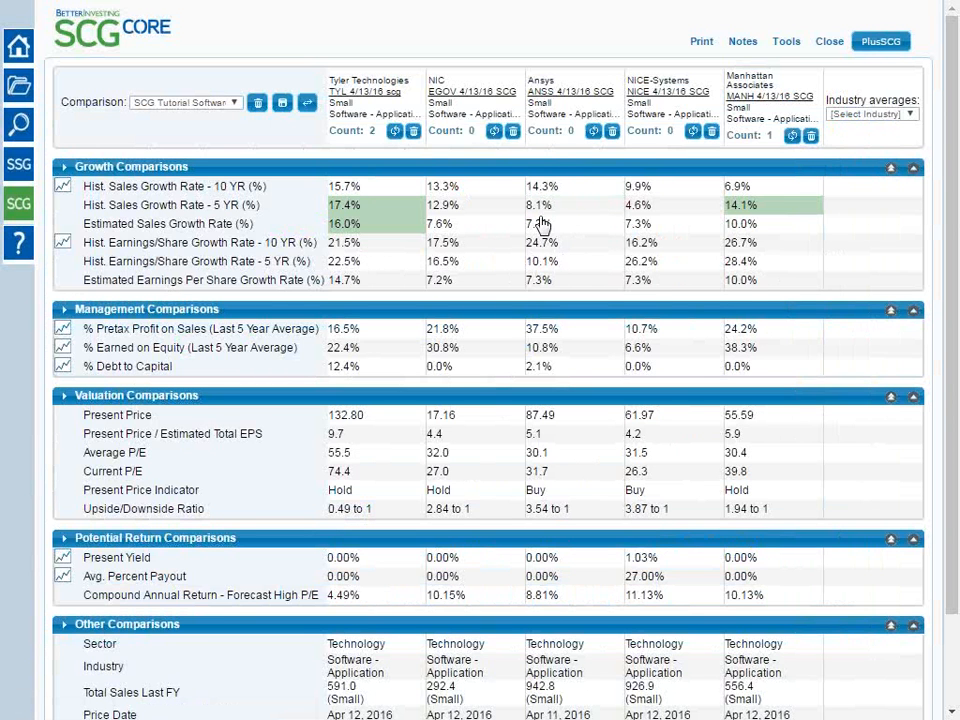
Highlight the Hist. Earnings/Share Growth Rate - 5 YR values of Tyler Technologies, NICE-Systems and Manhattan Associates, plus Tyler's Estimated Earnings Per Share Growth Rate
left_click(398, 264)
left_click(680, 266)
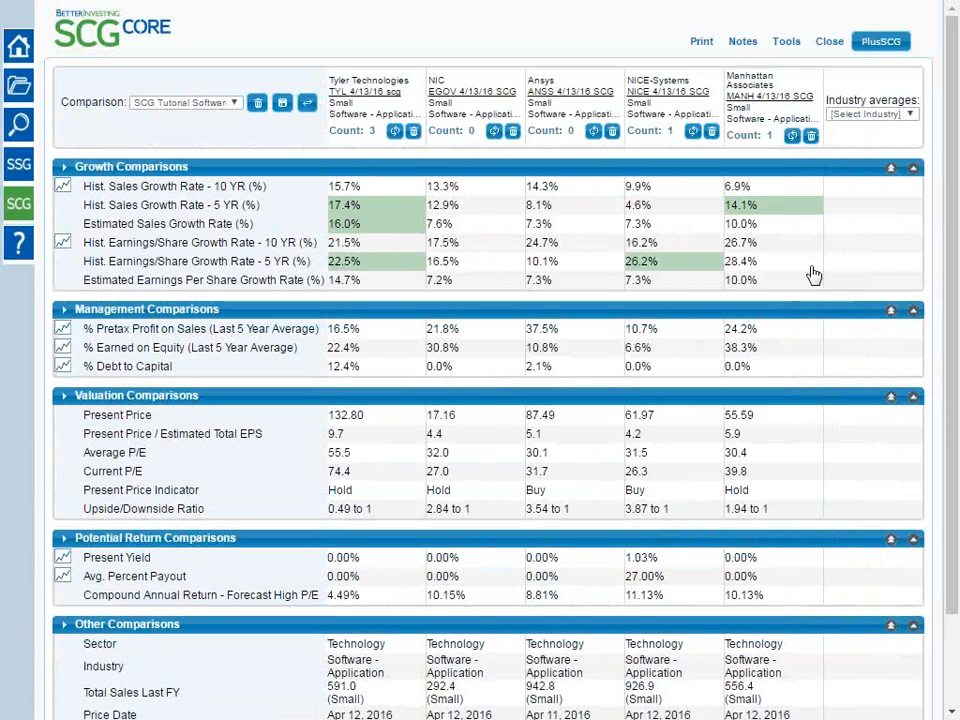
left_click(773, 268)
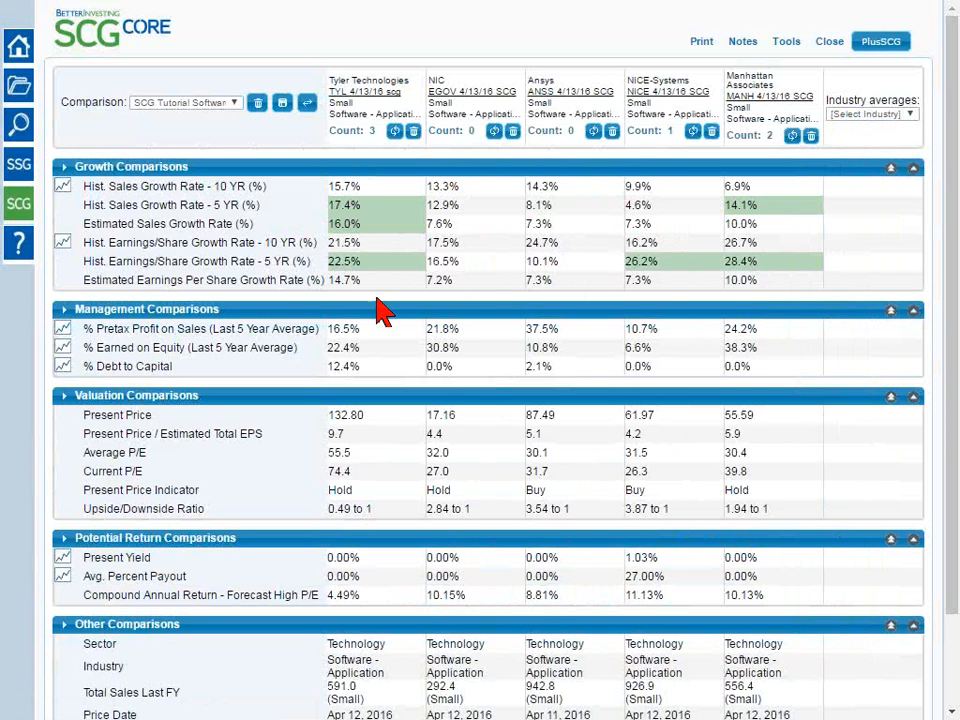
left_click(367, 283)
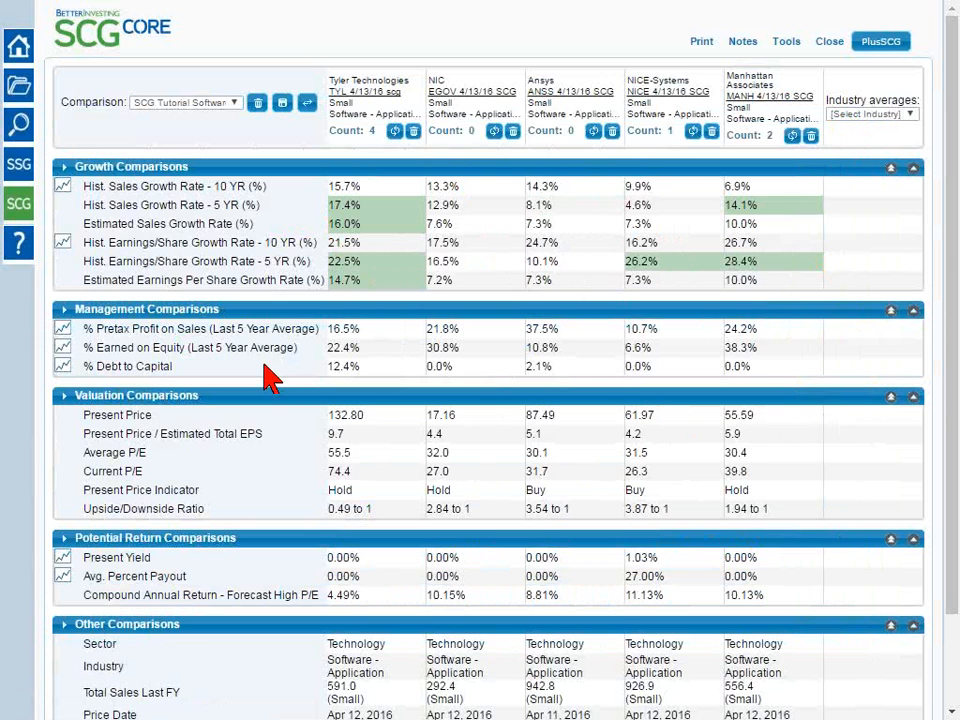
Review and close the % Debt to Capital chart, and highlight the % Pretax Profit on Sales values of Ansys, NIC and Manhattan Associates
left_click(61, 367)
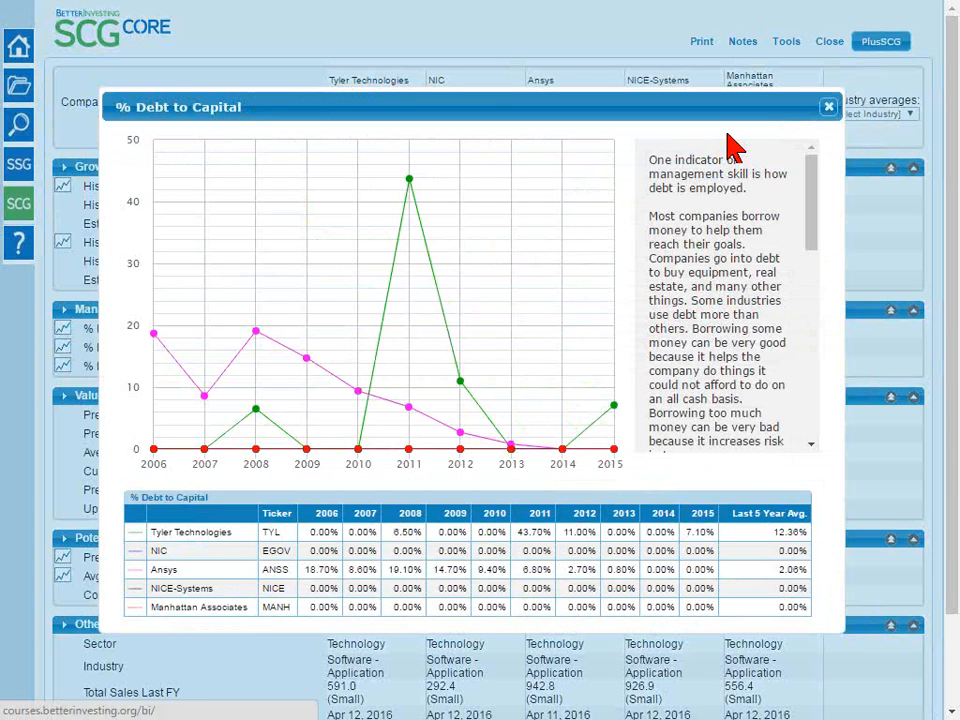
left_click(829, 110)
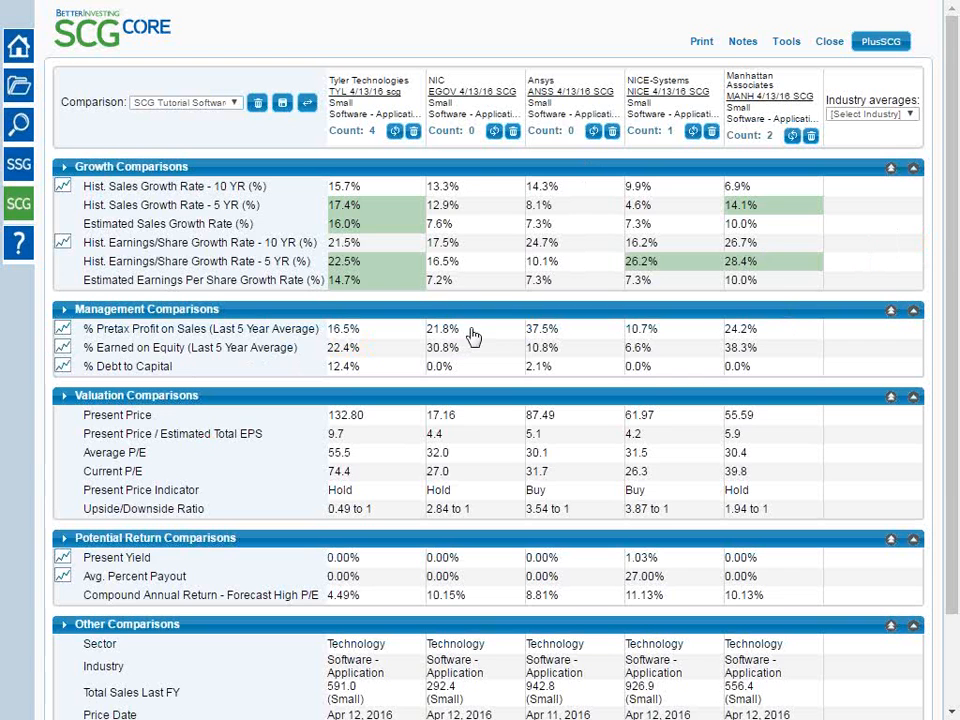
left_click(561, 333)
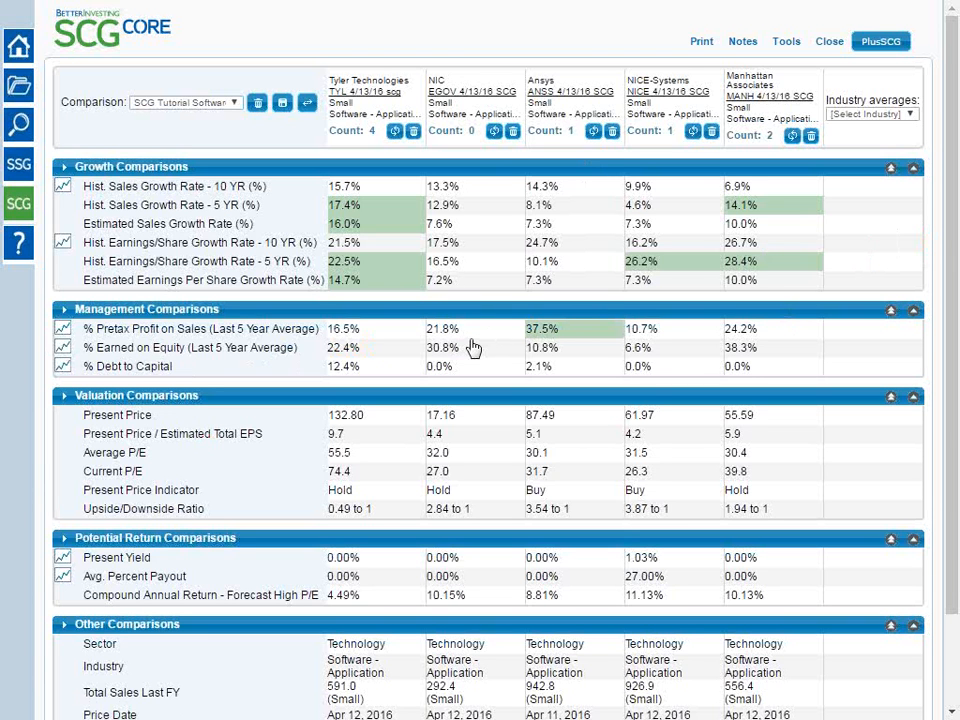
left_click(470, 337)
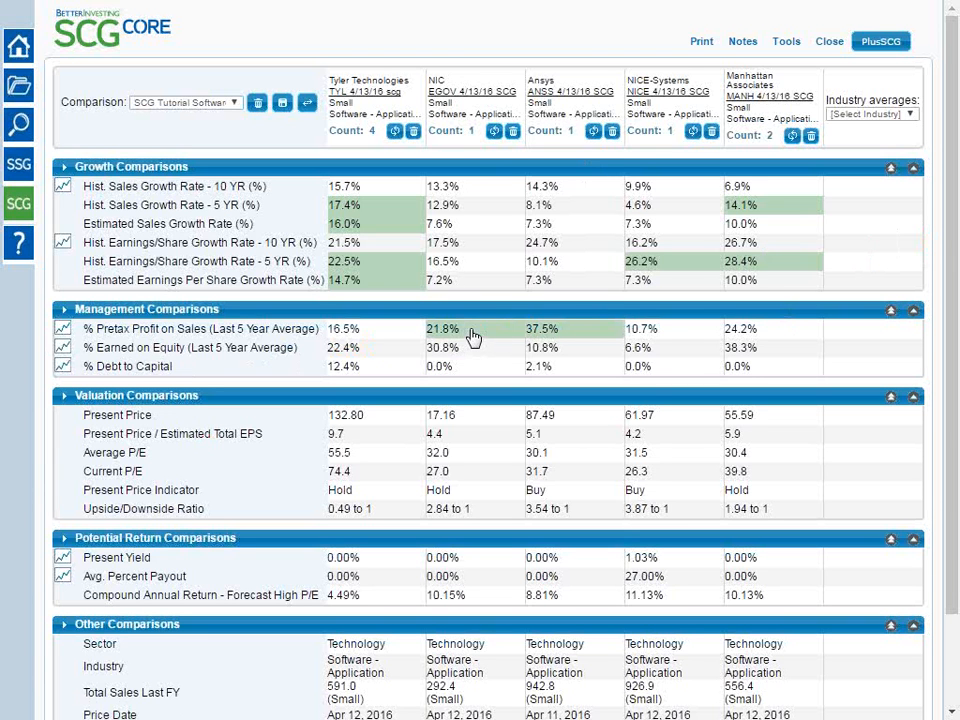
left_click(755, 335)
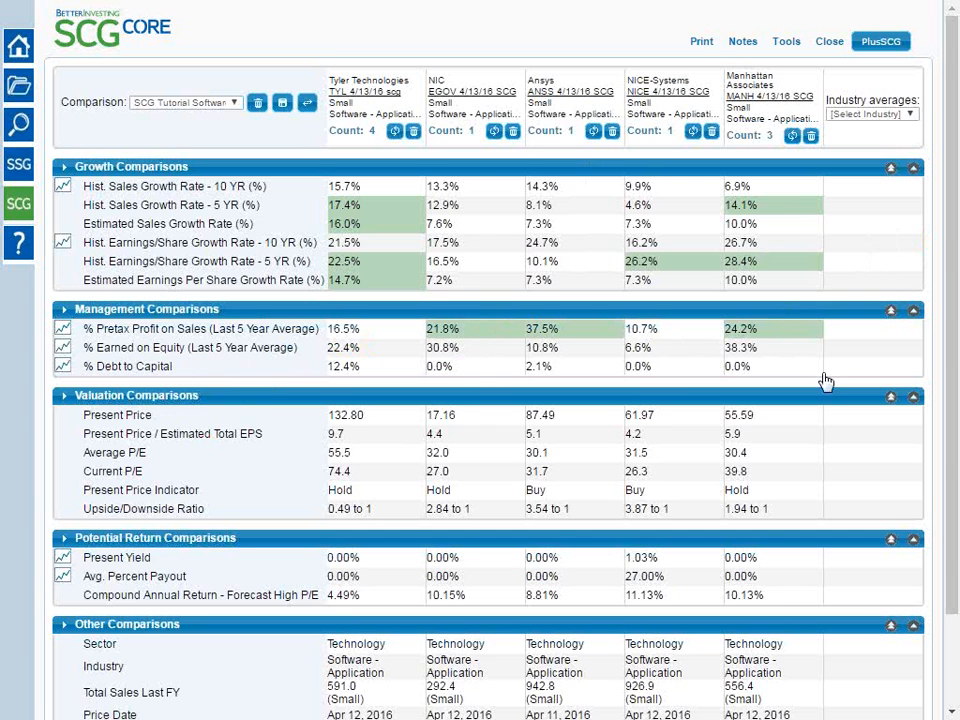
Show the Software - Application industry averages, and replace NIC in the comparison with the Biogen study BIIB 2/25/16 Cash22 IS
left_click(911, 113)
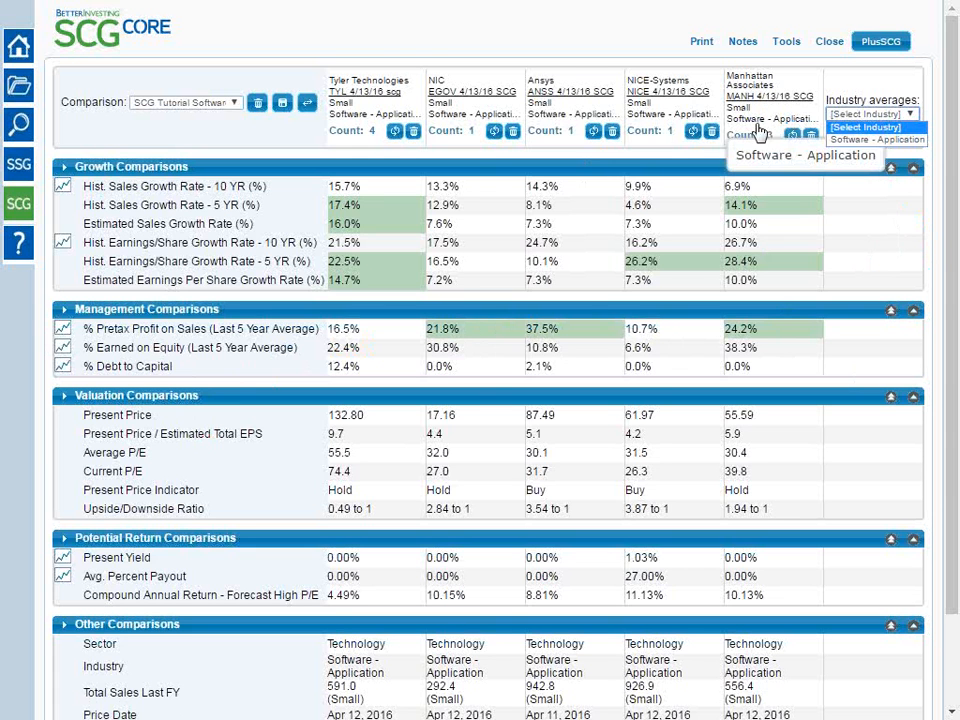
left_click(862, 139)
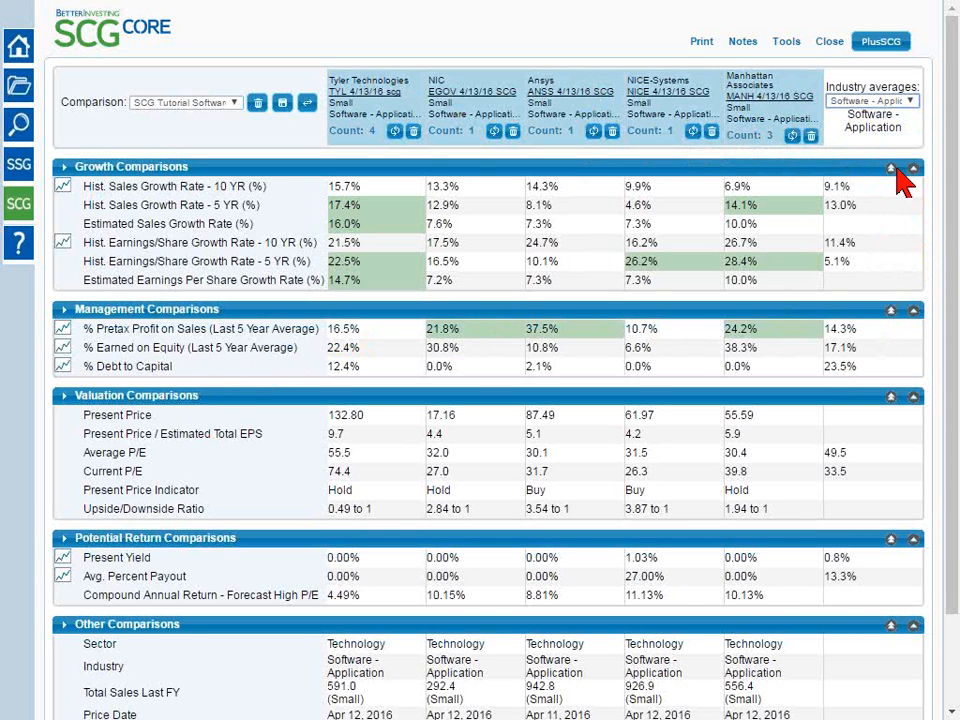
left_click(513, 136)
left_click(807, 121)
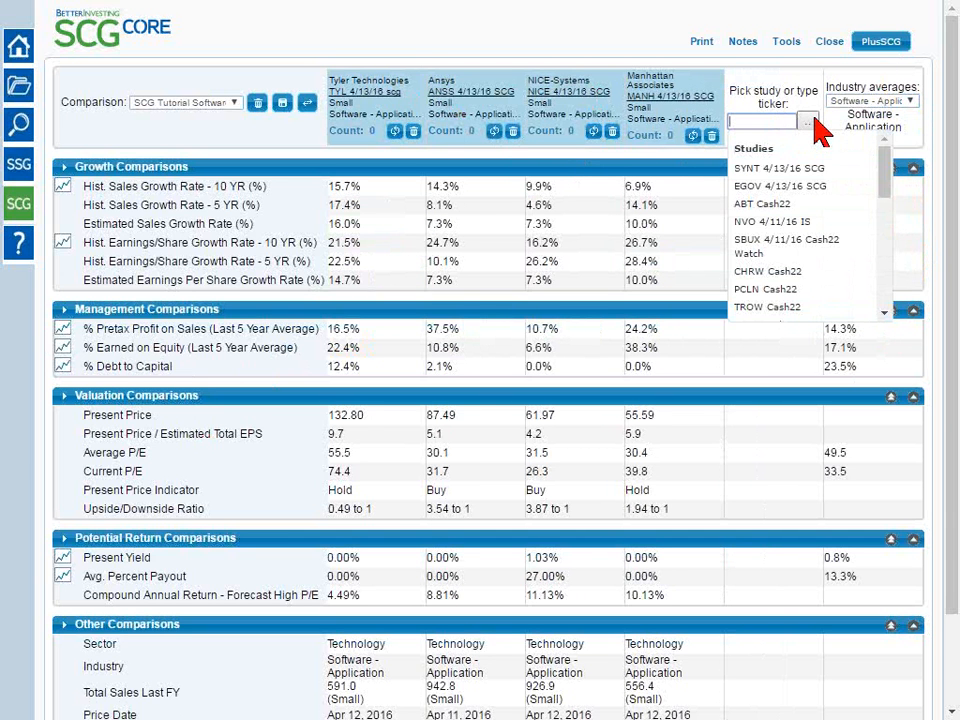
left_click(777, 124)
type("biib")
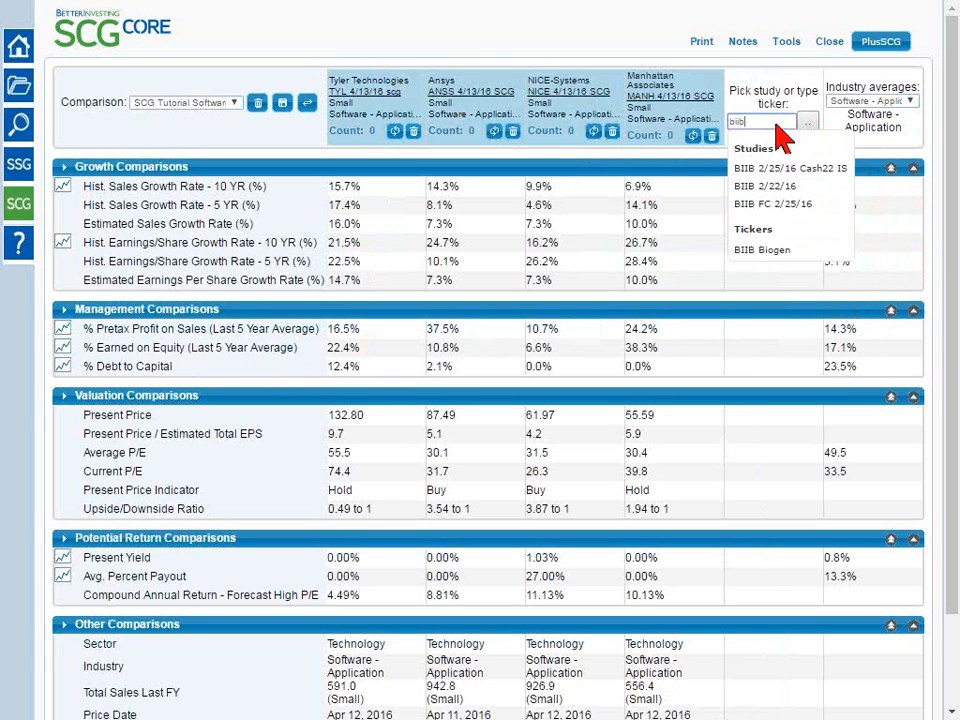
left_click(797, 170)
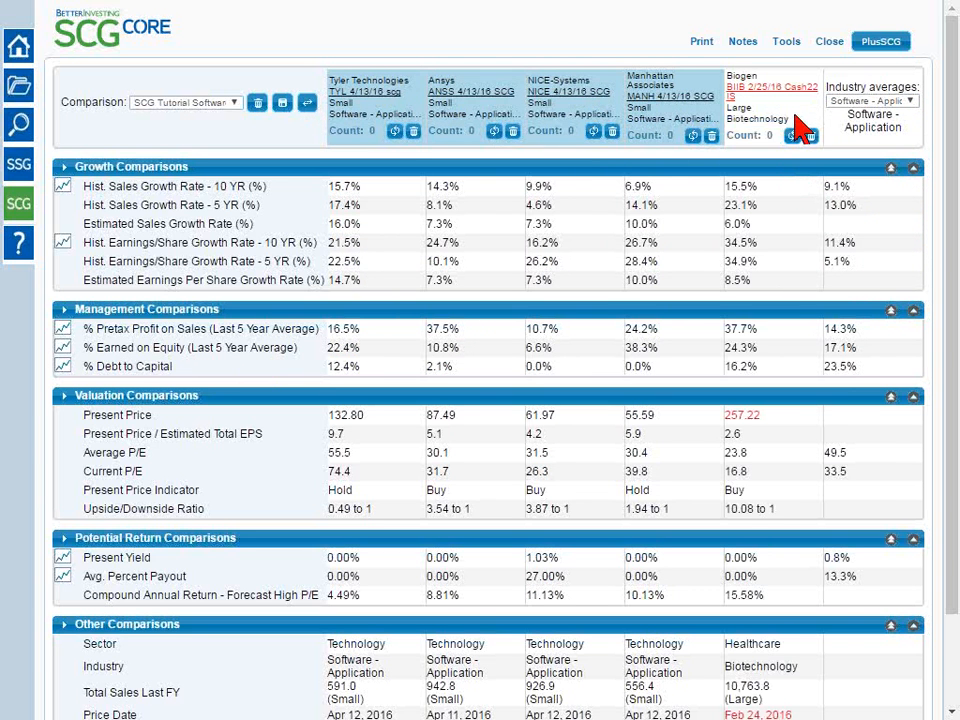
Switch the industry averages to Biotechnology, and return them to Software - Application
mouse_move(793, 92)
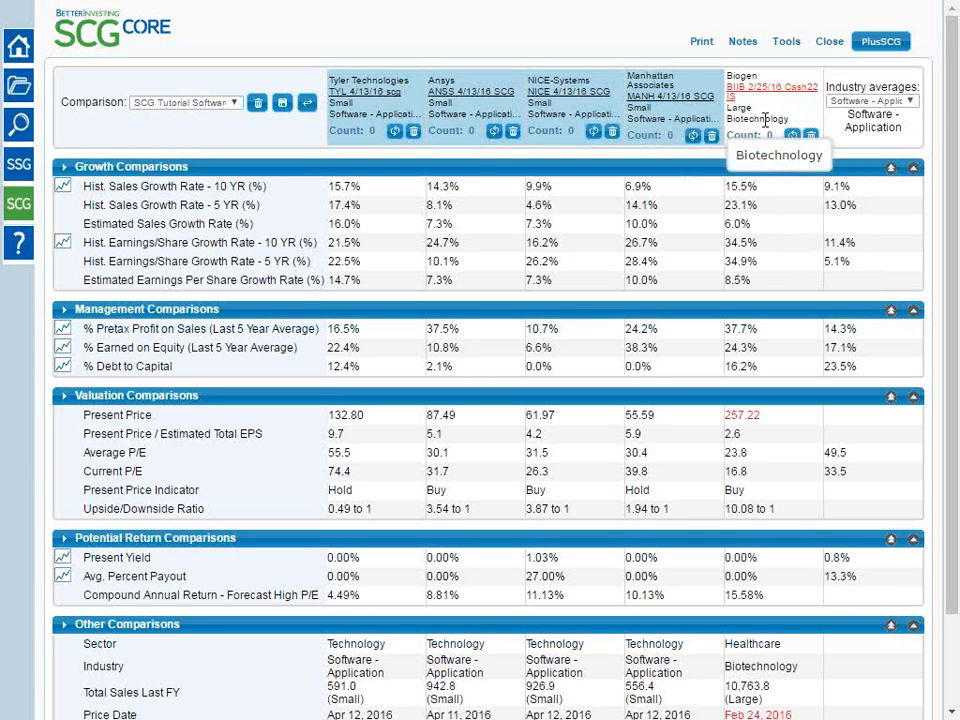
left_click(909, 102)
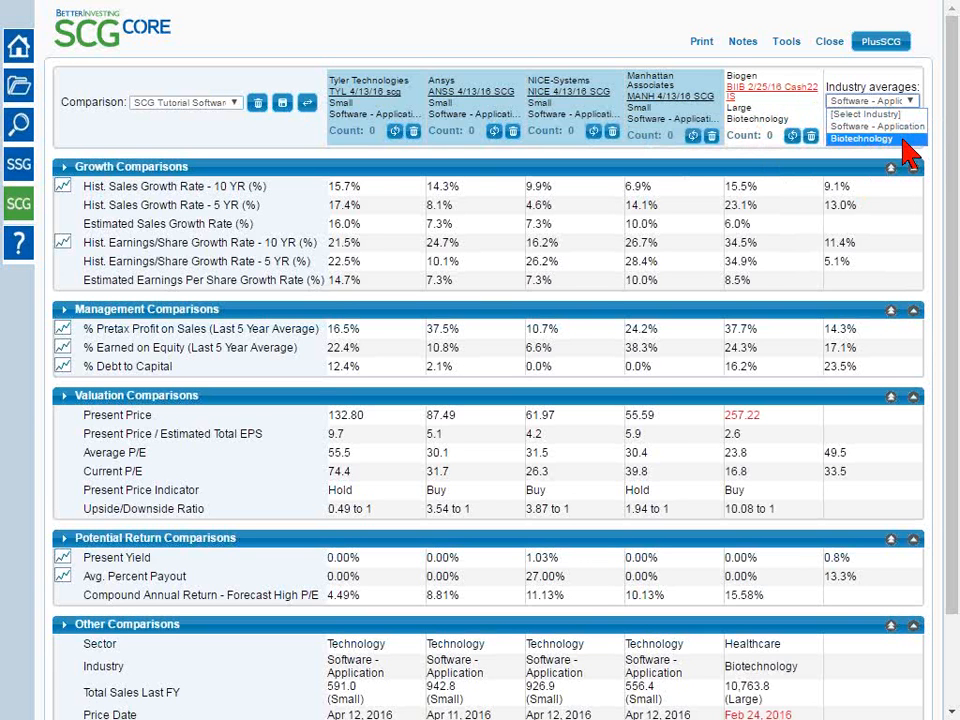
left_click(903, 139)
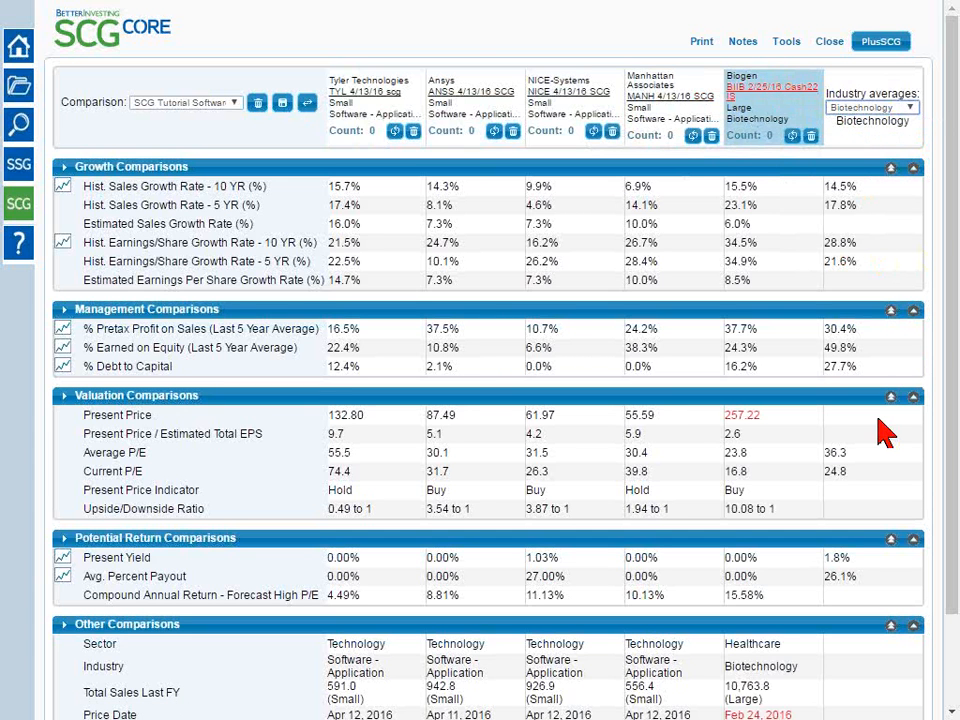
left_click(862, 107)
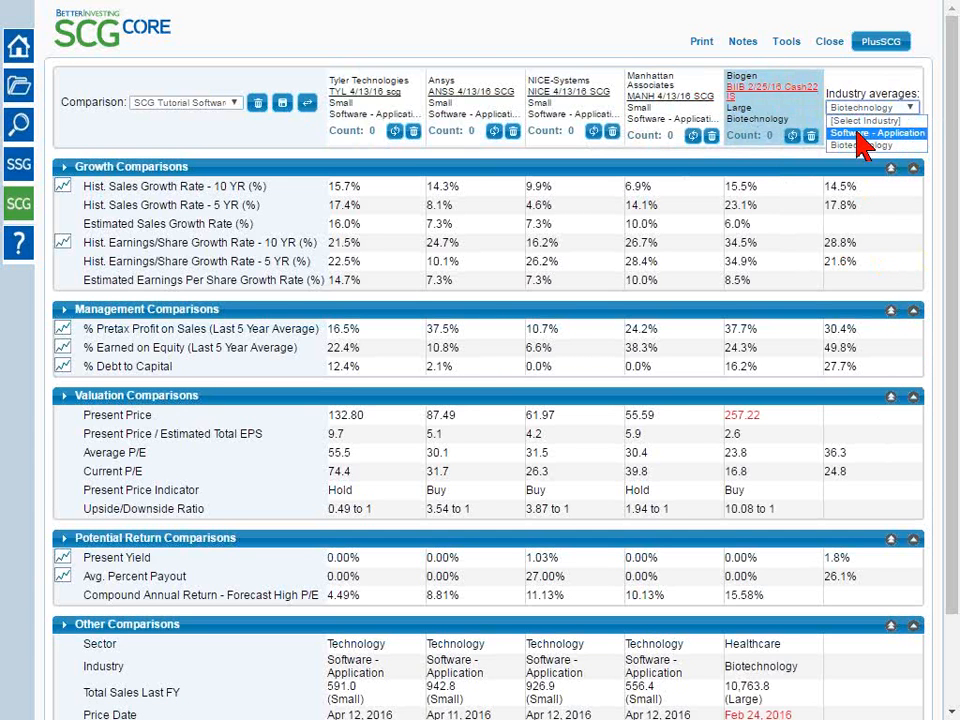
left_click(858, 133)
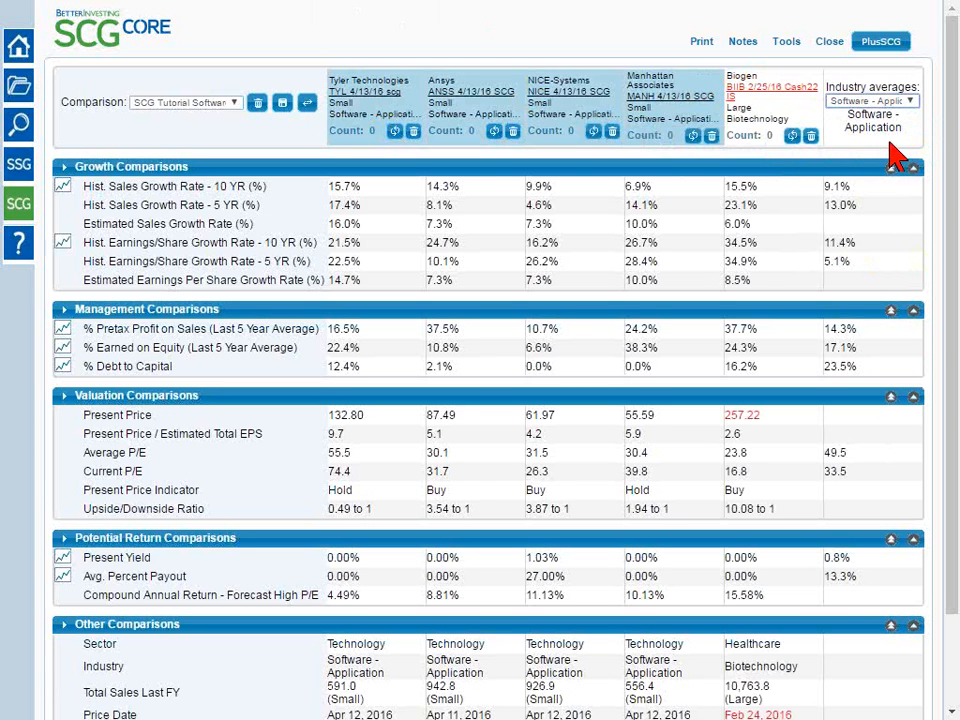
Open Biogen's BIIB 2/25/16 Cash22 IS study in SSGPlus and update its stock closing price from the data service
left_click(776, 92)
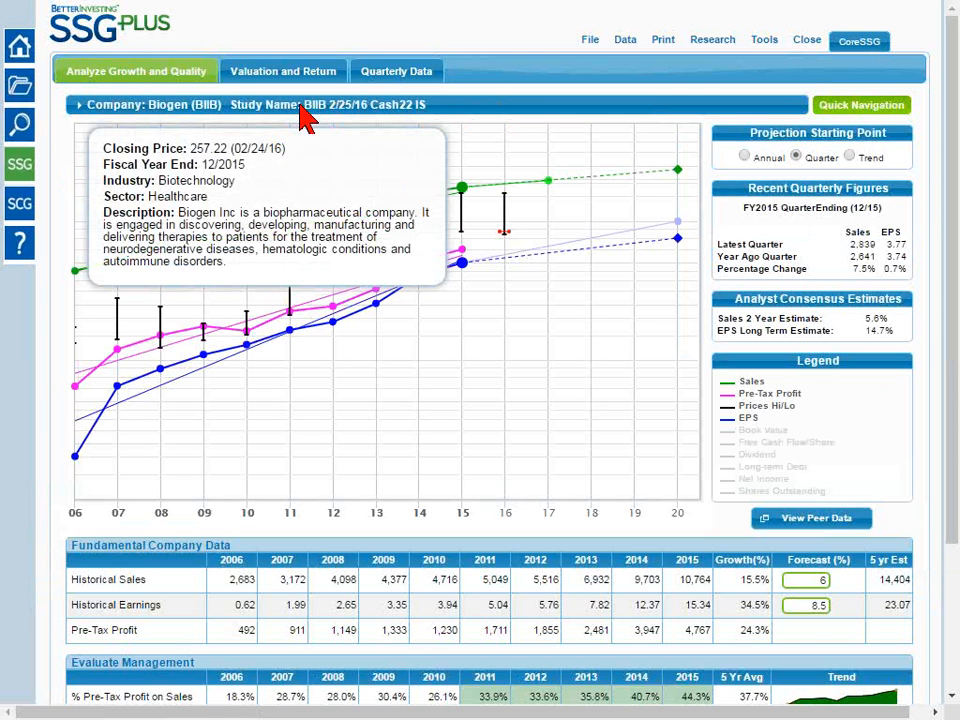
mouse_move(632, 44)
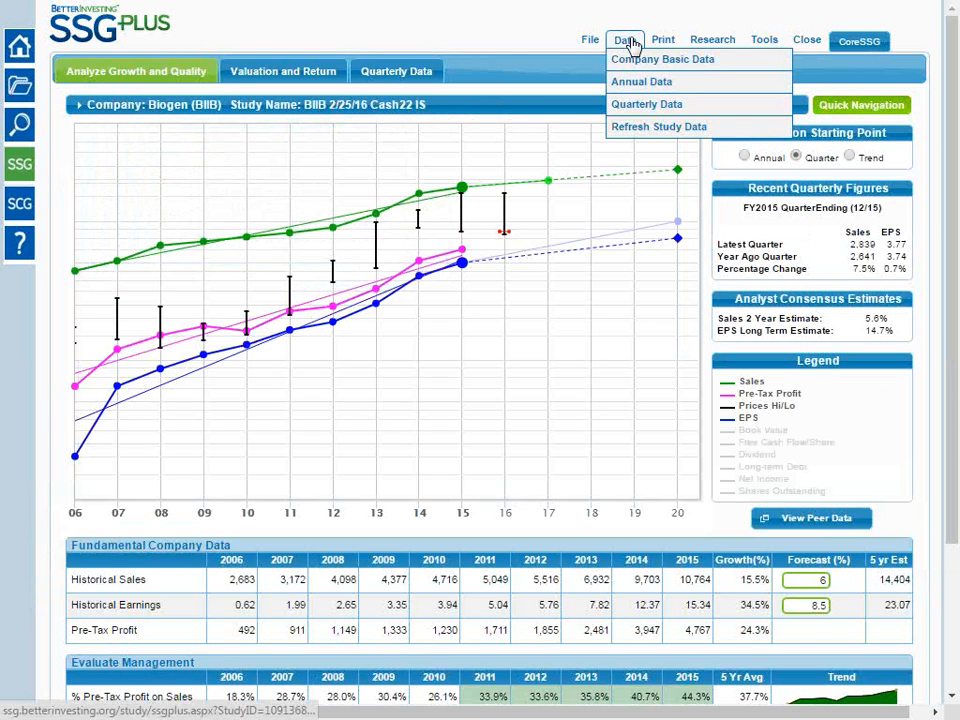
left_click(643, 130)
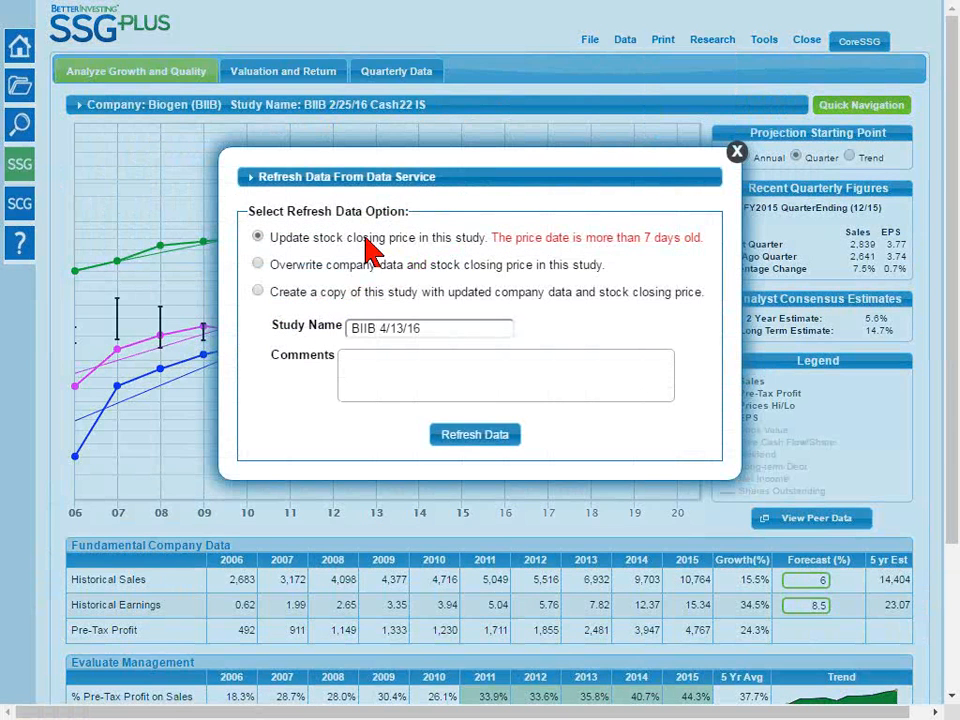
left_click(487, 443)
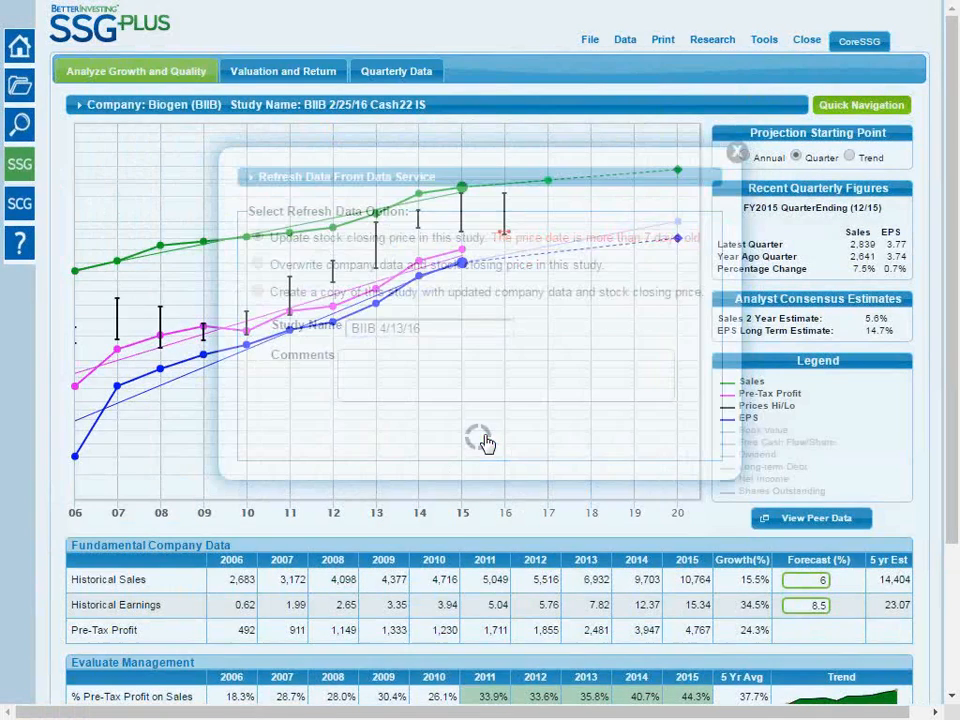
mouse_move(323, 104)
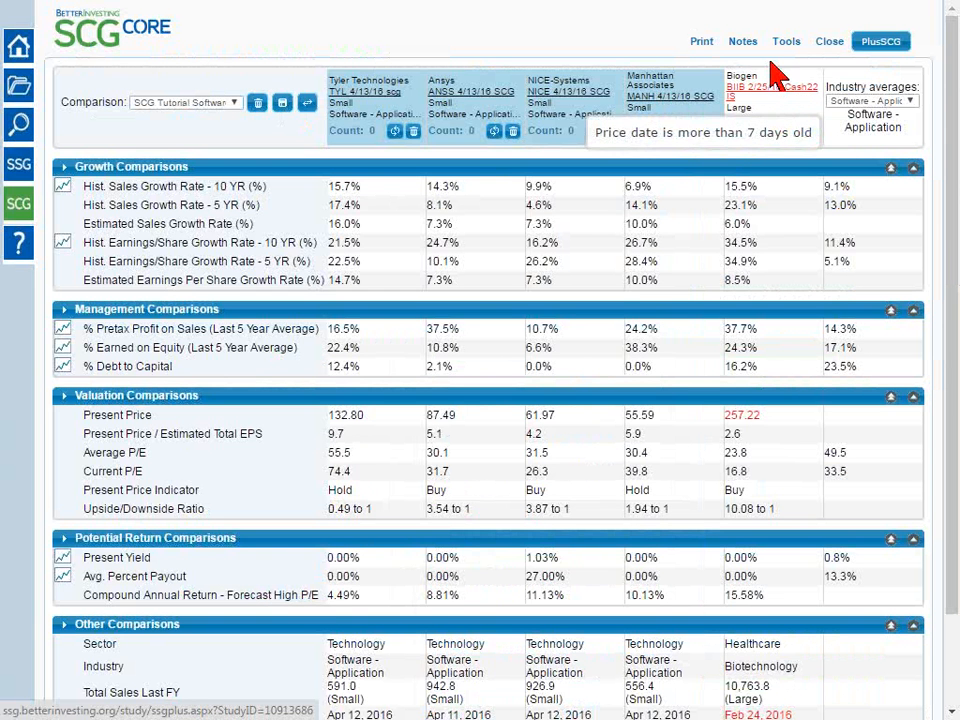
Refresh Biogen's data in the stock comparison and check its Price Date under Other Comparisons
left_click(793, 137)
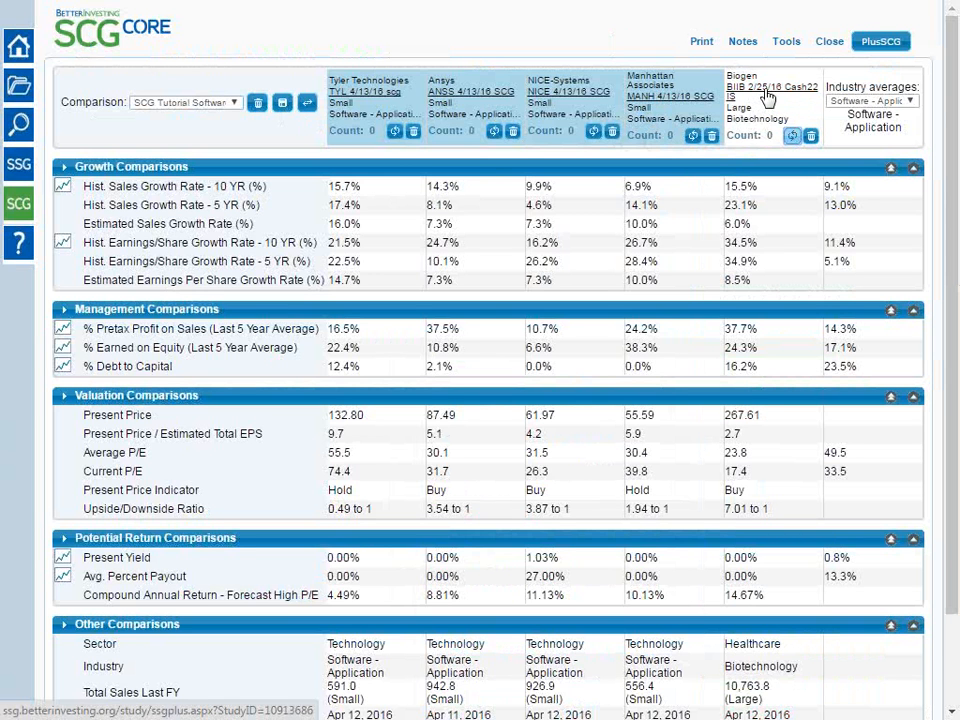
left_click_drag(951, 167, 951, 300)
left_click_drag(793, 609, 727, 618)
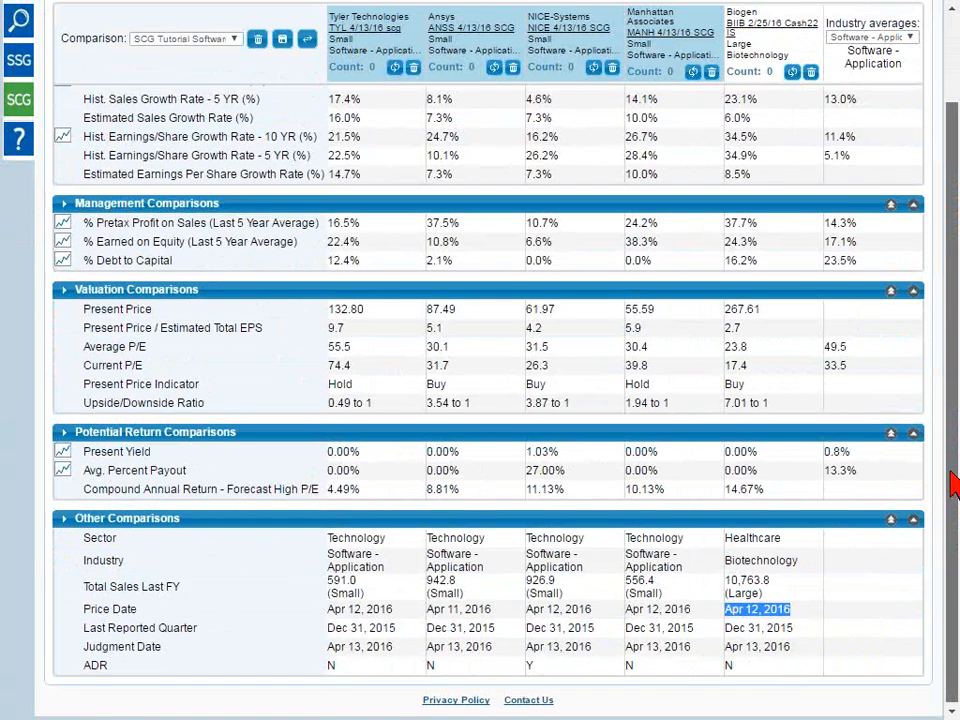
left_click_drag(949, 529, 945, 321)
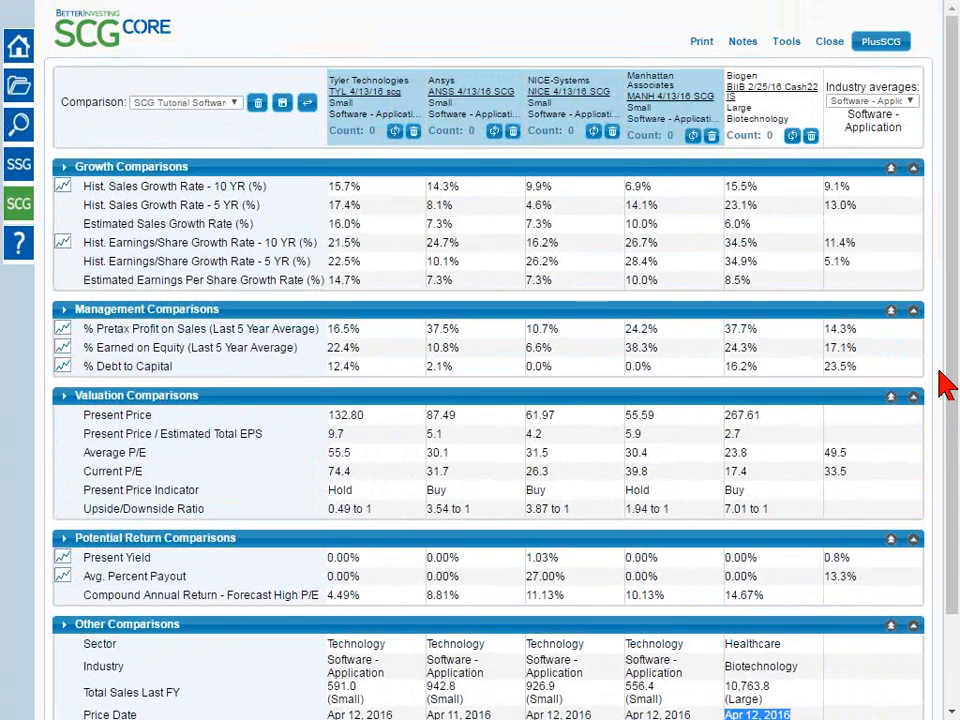
Replace the Biogen study in the comparison with the BIIB FC 2/25/16 study
left_click(811, 136)
left_click(811, 122)
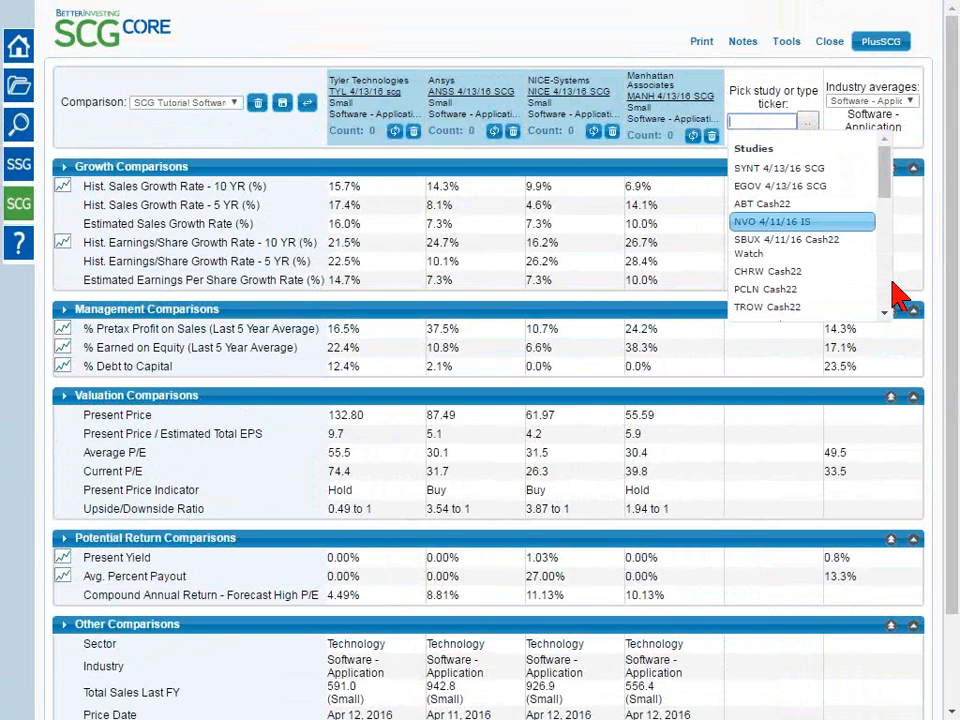
scroll(845, 296, "down", 3)
scroll(893, 300, "down", 3)
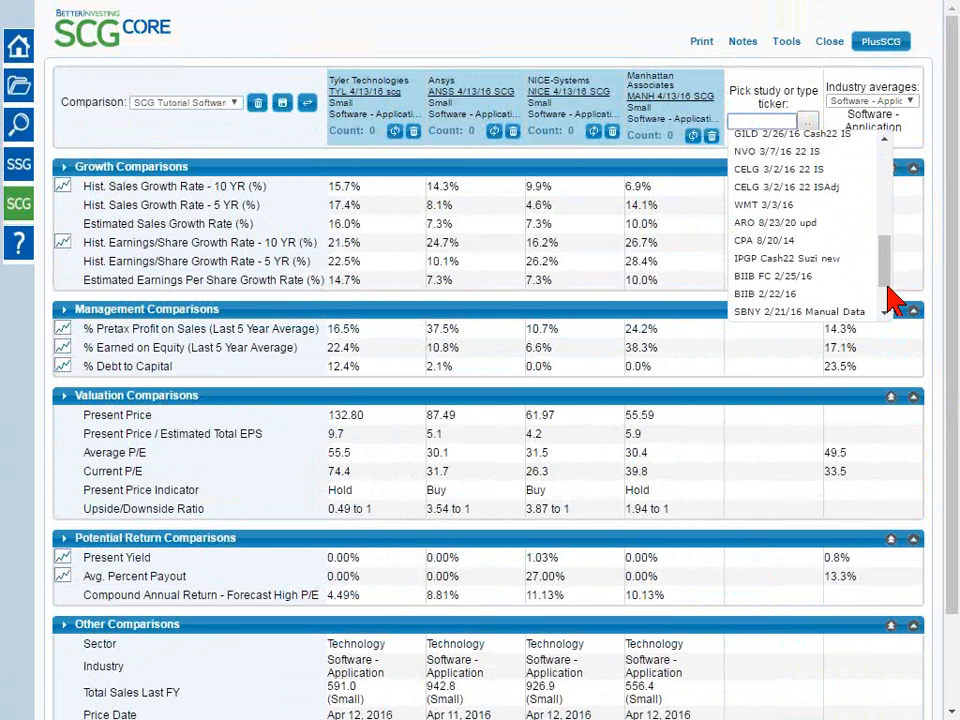
left_click(803, 288)
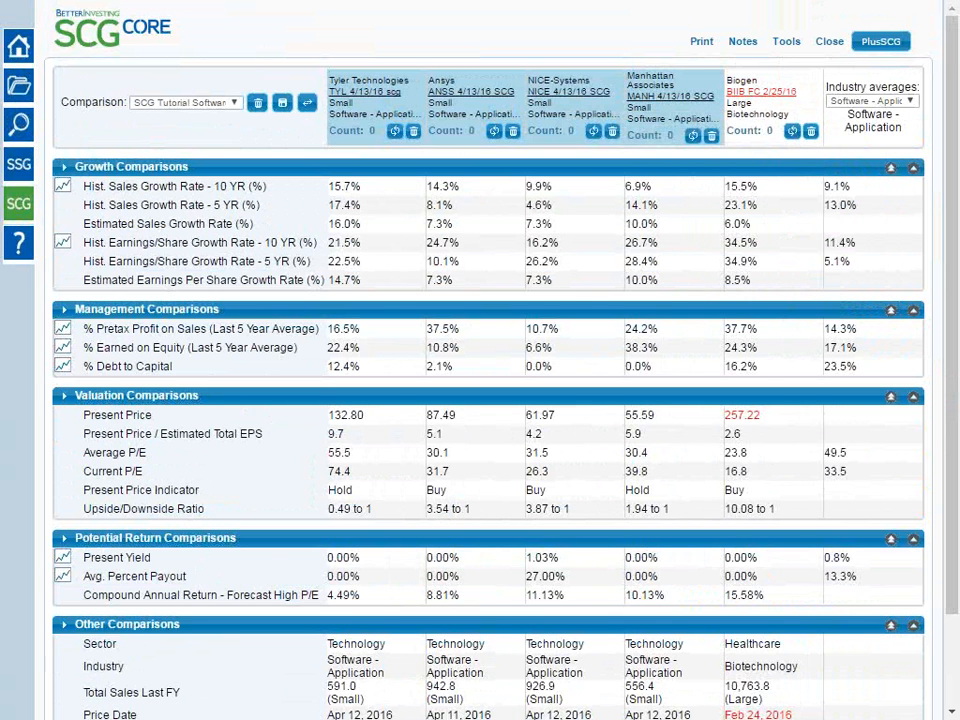
Check Biogen's Present Price, Price Date and Judgment Date for outdated values in the comparison
left_click_drag(953, 105, 951, 236)
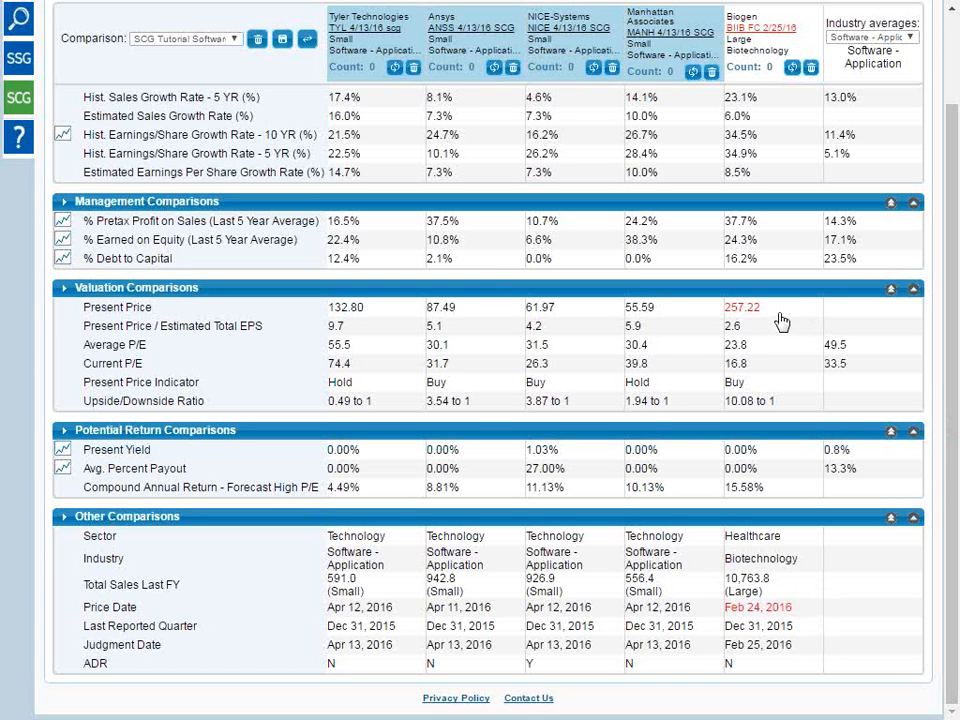
left_click_drag(774, 311, 722, 312)
left_click(806, 322)
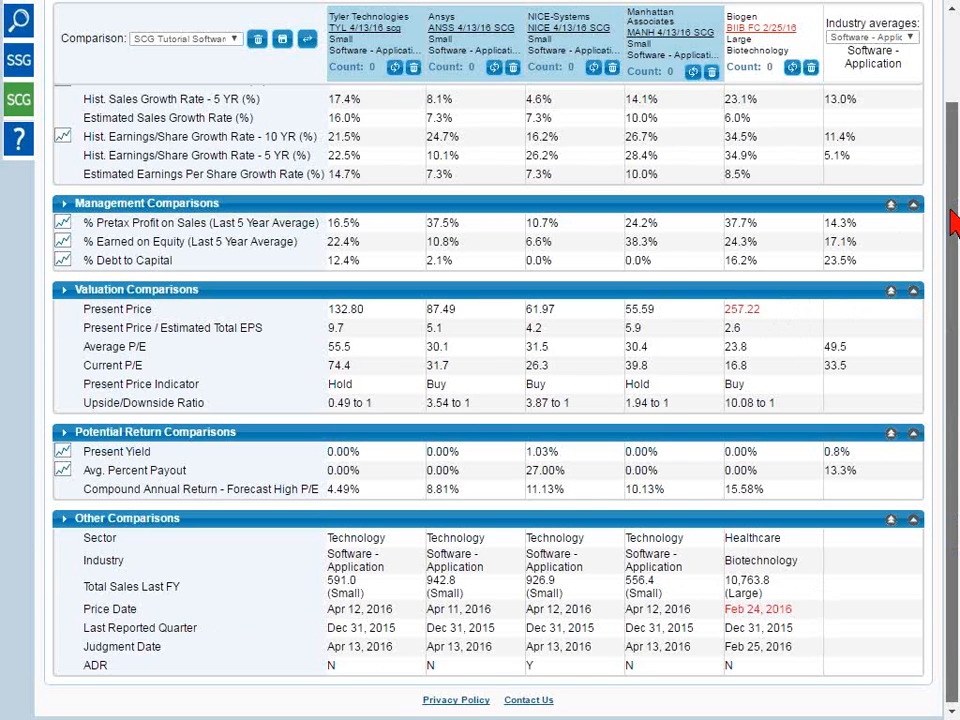
left_click_drag(952, 232, 946, 172)
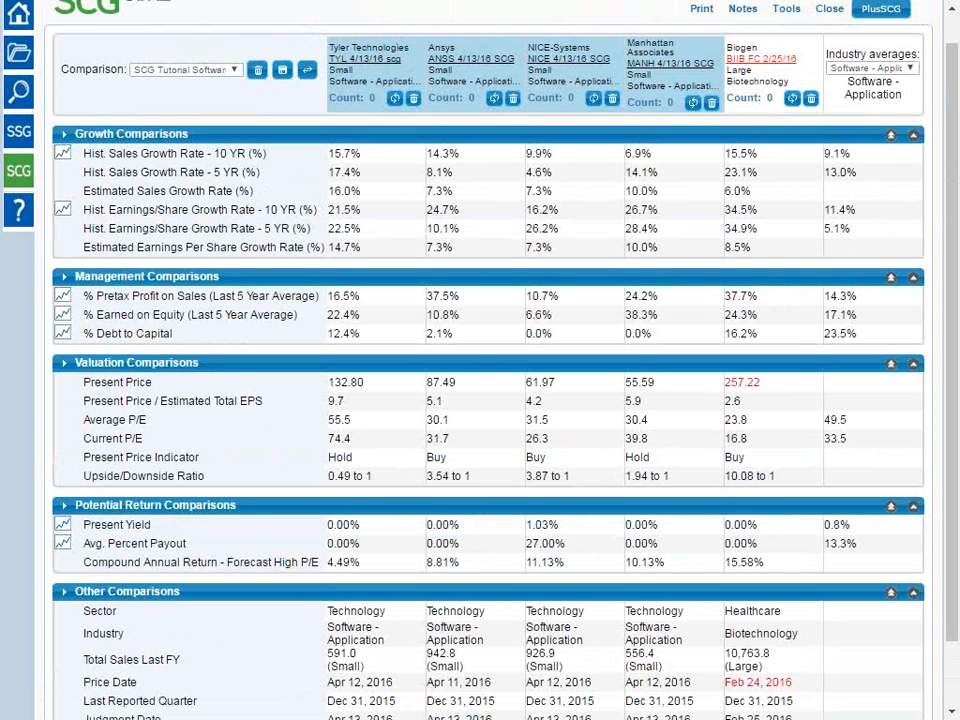
left_click_drag(950, 110, 950, 75)
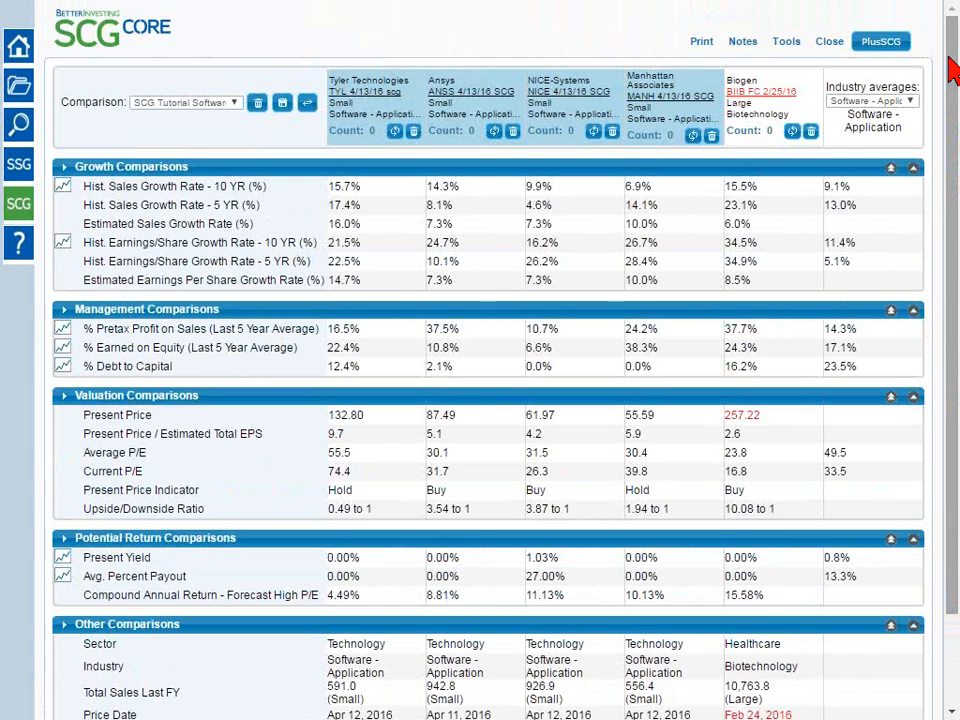
mouse_move(752, 97)
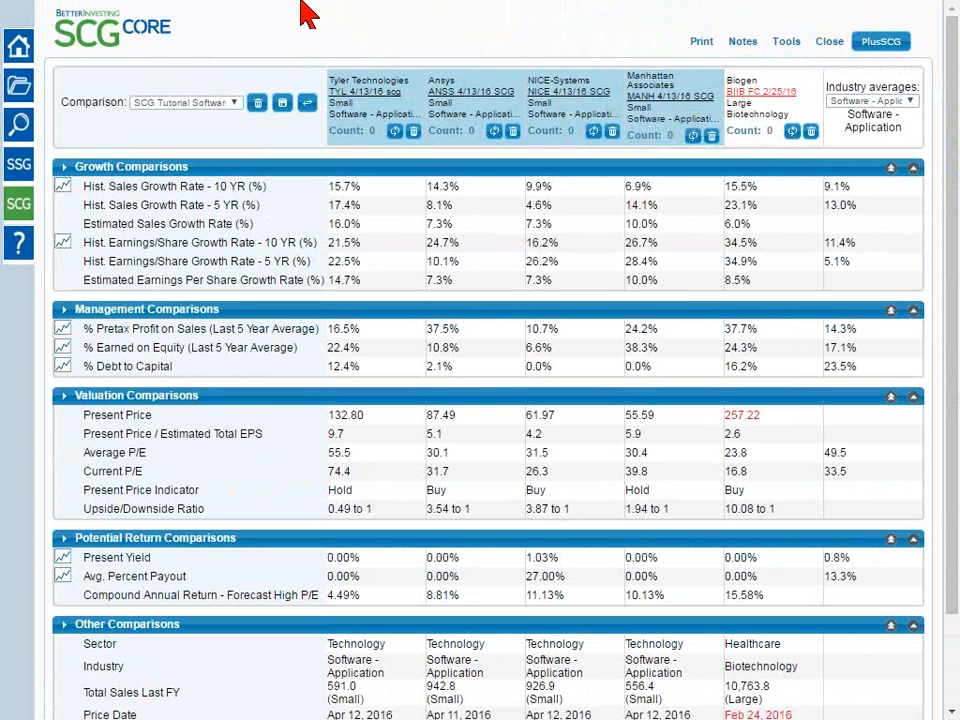
Exit full-screen view, close the previously opened SSGPlus study, and open Biogen's BIIB FC 2/25/16 study from the comparison
key("F11")
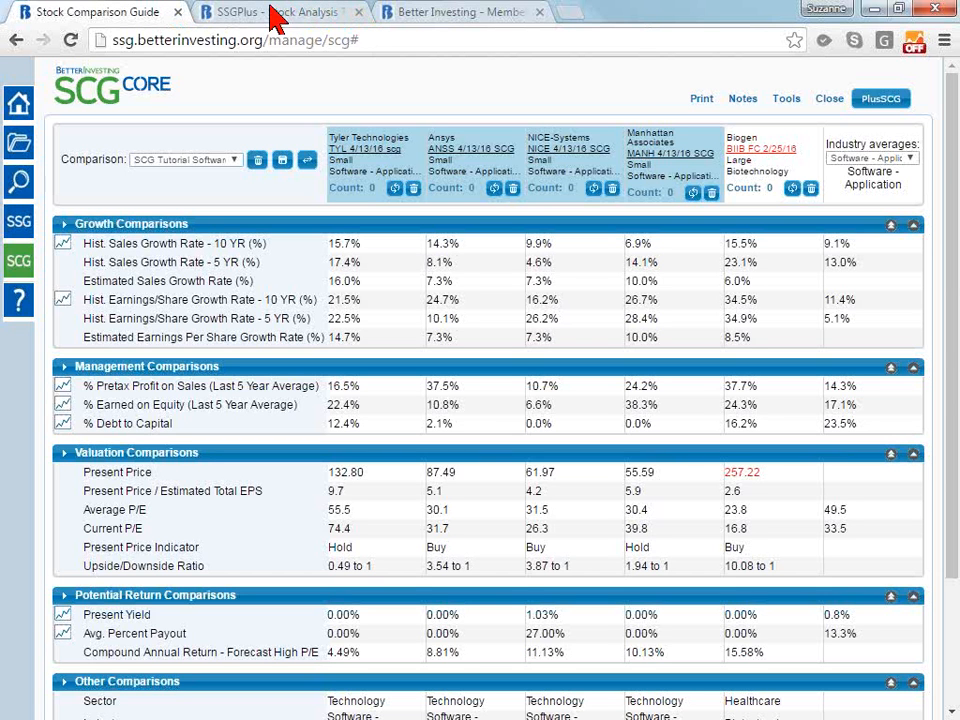
left_click(358, 12)
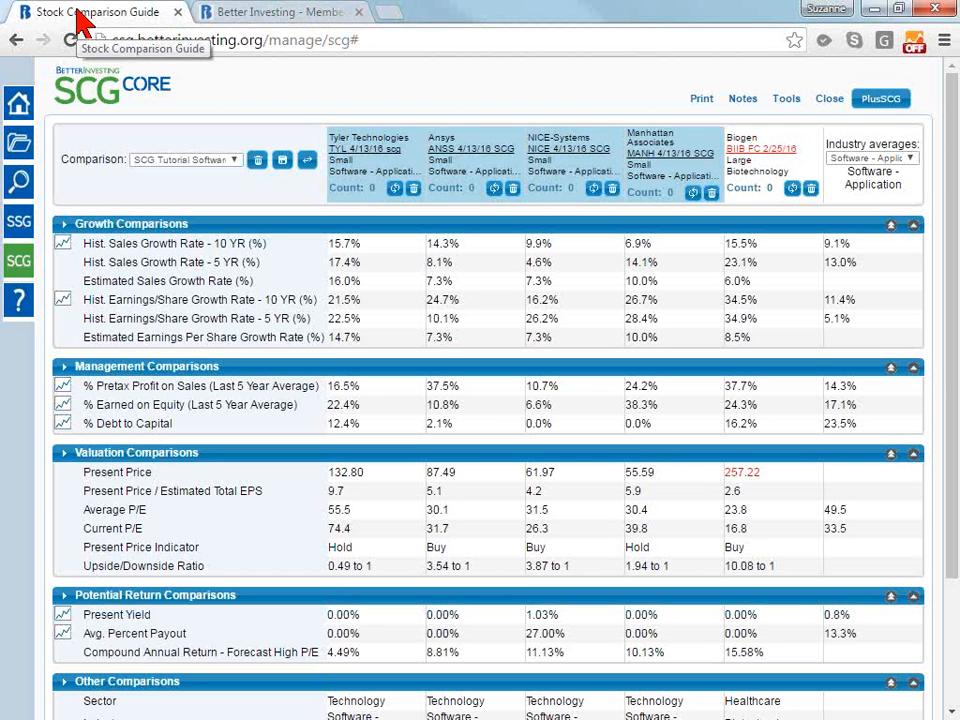
left_click(787, 160)
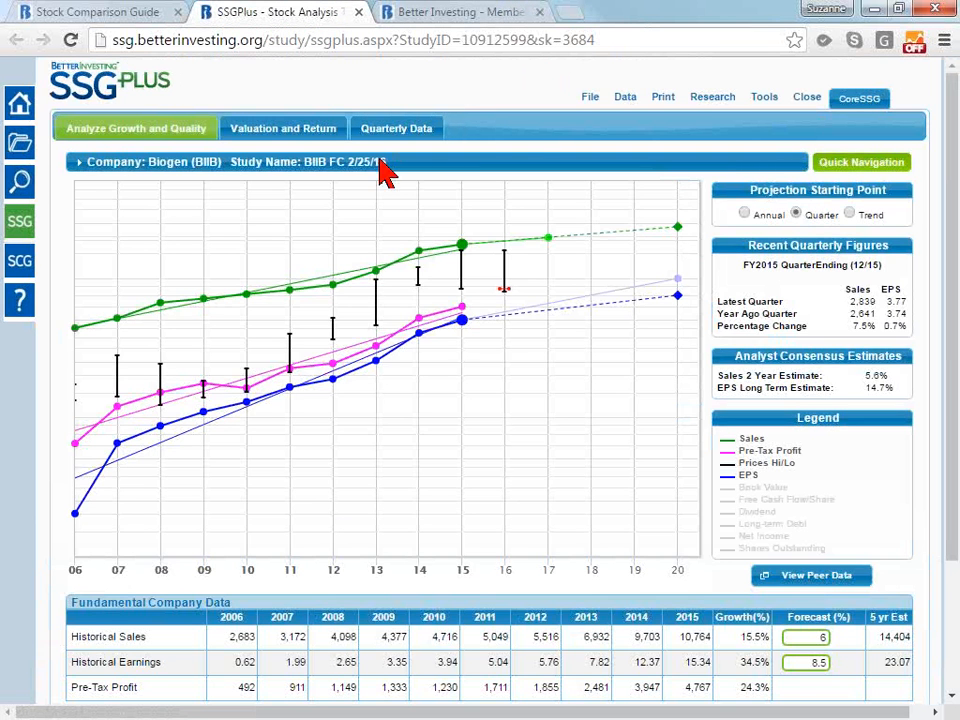
mouse_move(452, 178)
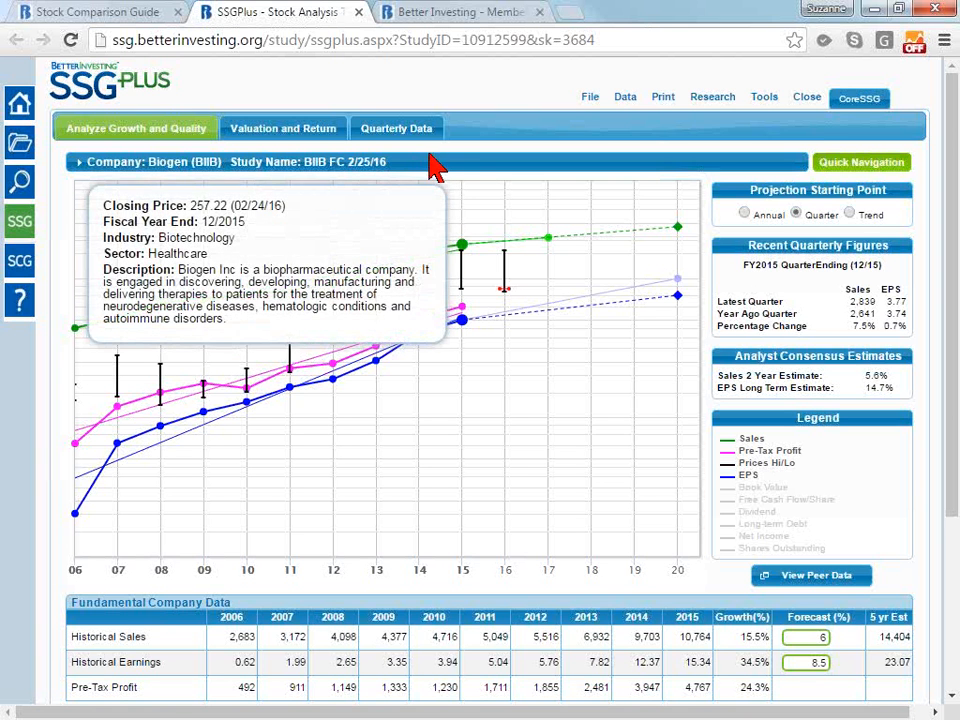
left_click(703, 98)
left_click(625, 97)
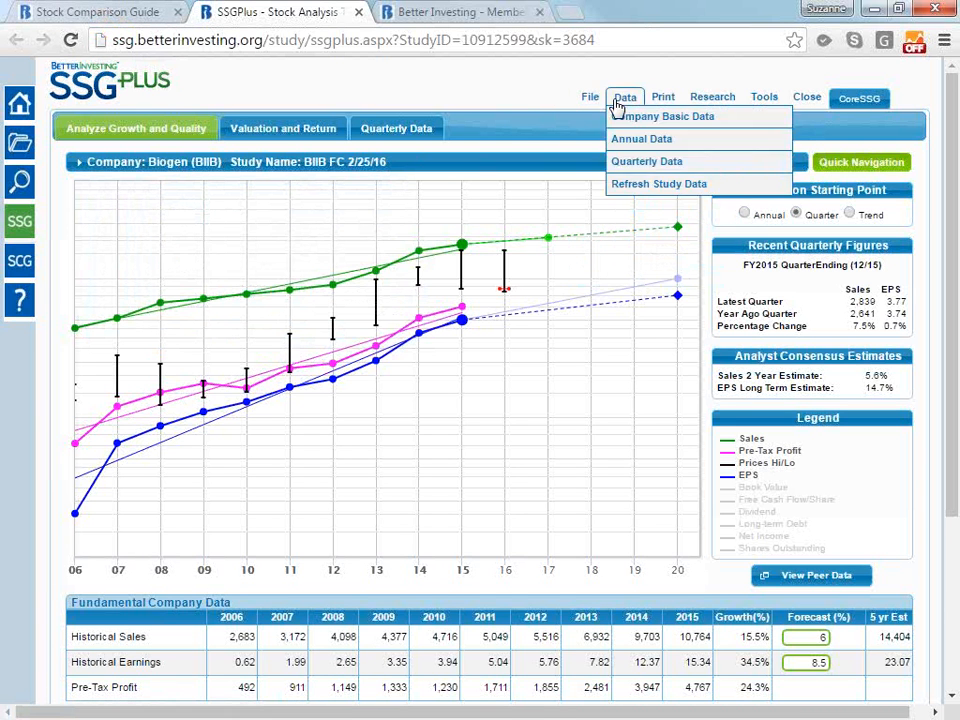
mouse_move(634, 104)
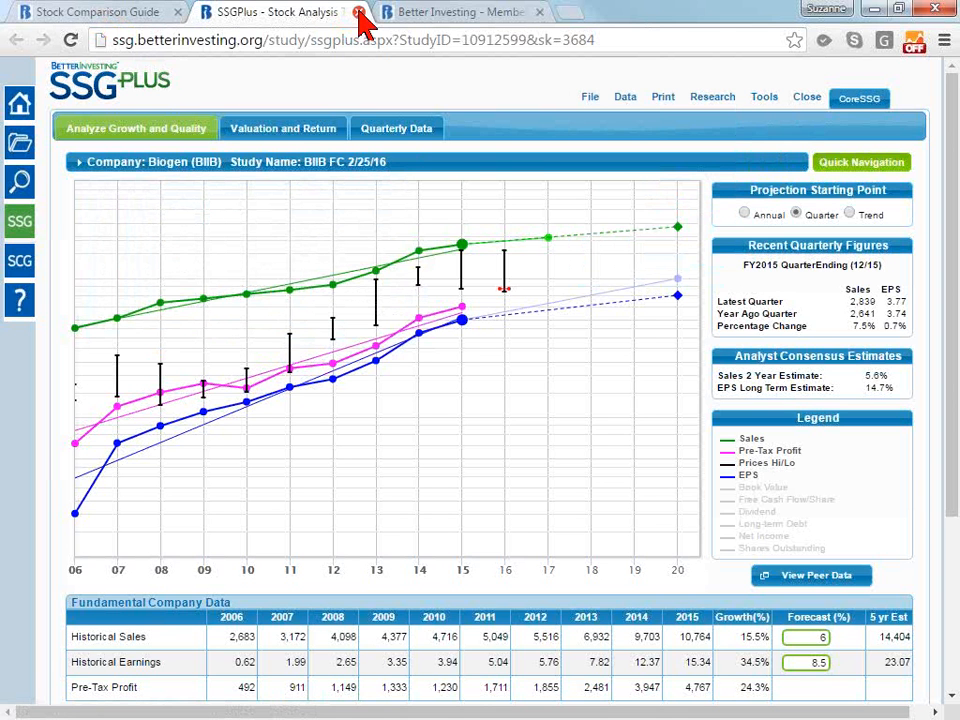
Return to the stock comparison and replace the Biogen study with the Air Lease study AL 2/17/16
left_click(96, 18)
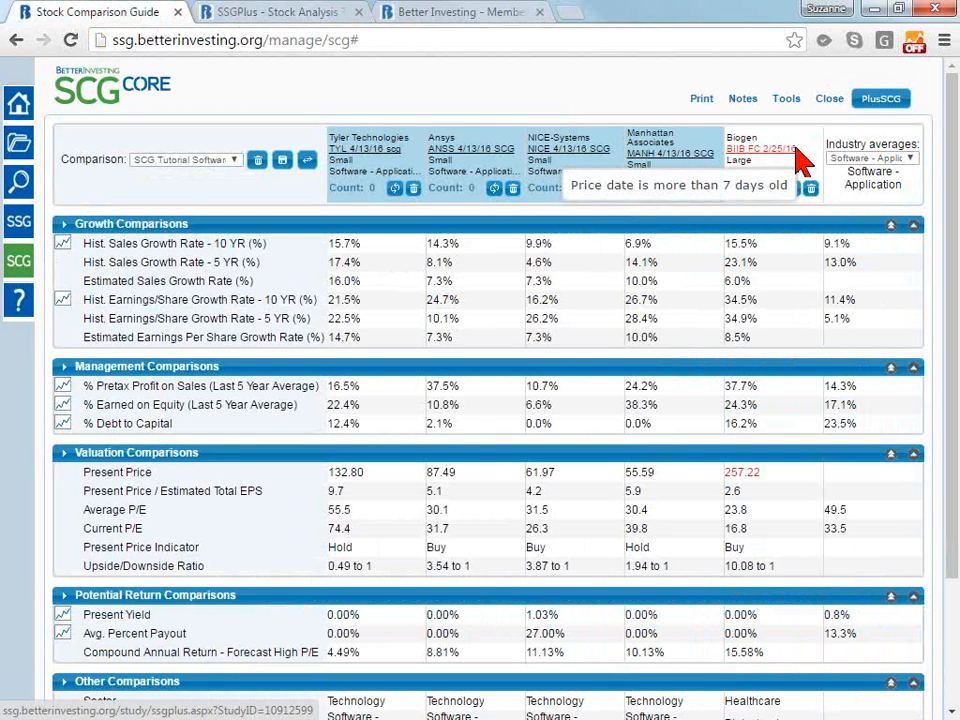
left_click(811, 188)
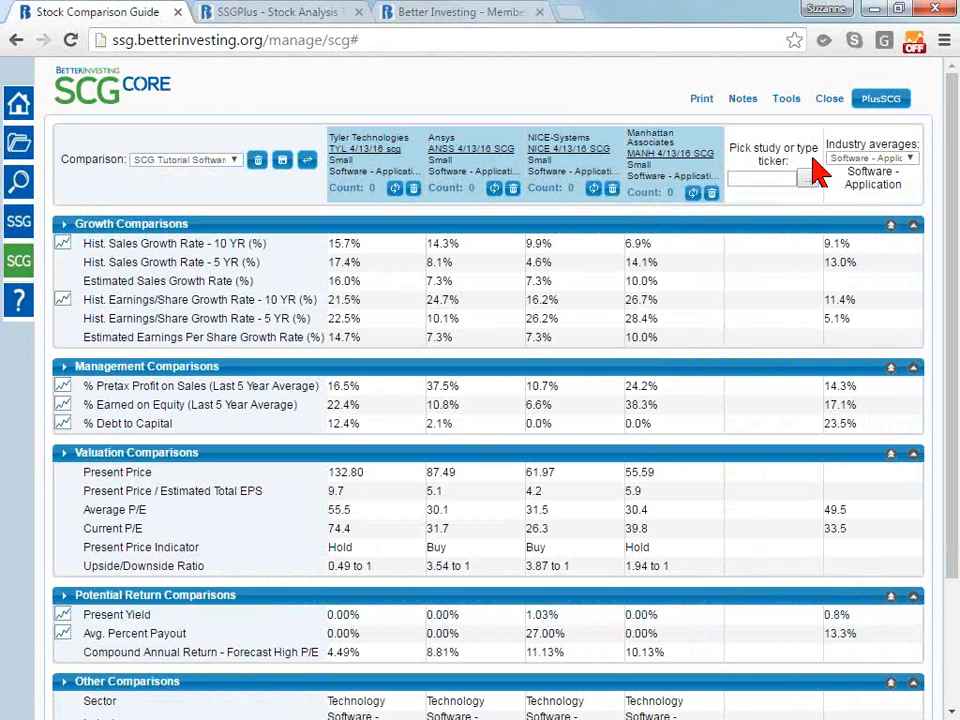
left_click(808, 177)
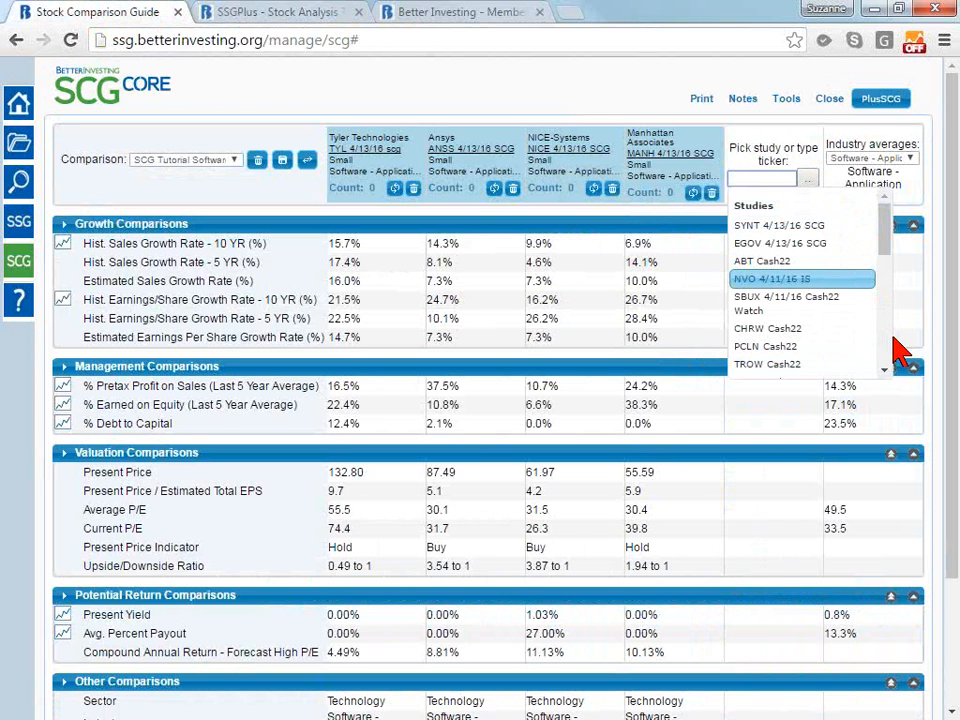
scroll(886, 343, "down", 10)
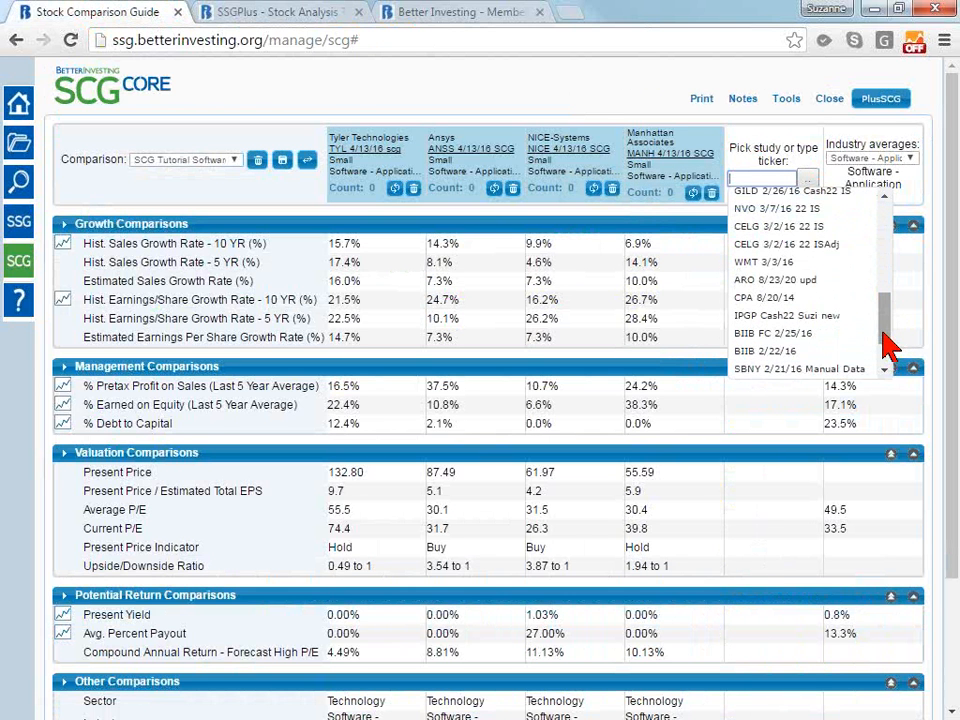
scroll(886, 343, "down", 3)
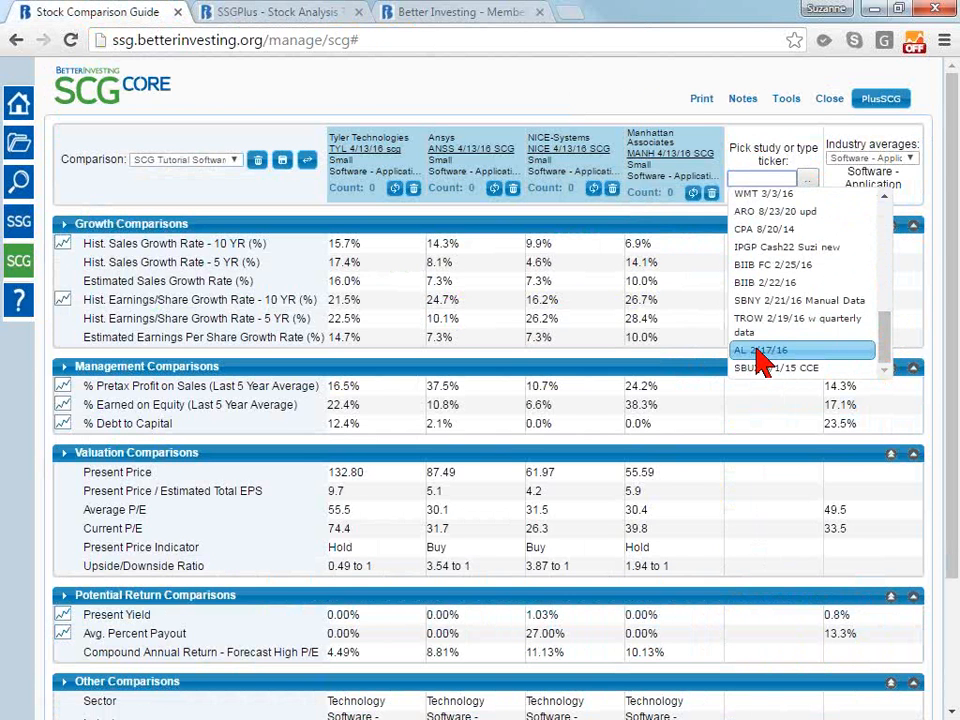
left_click(760, 351)
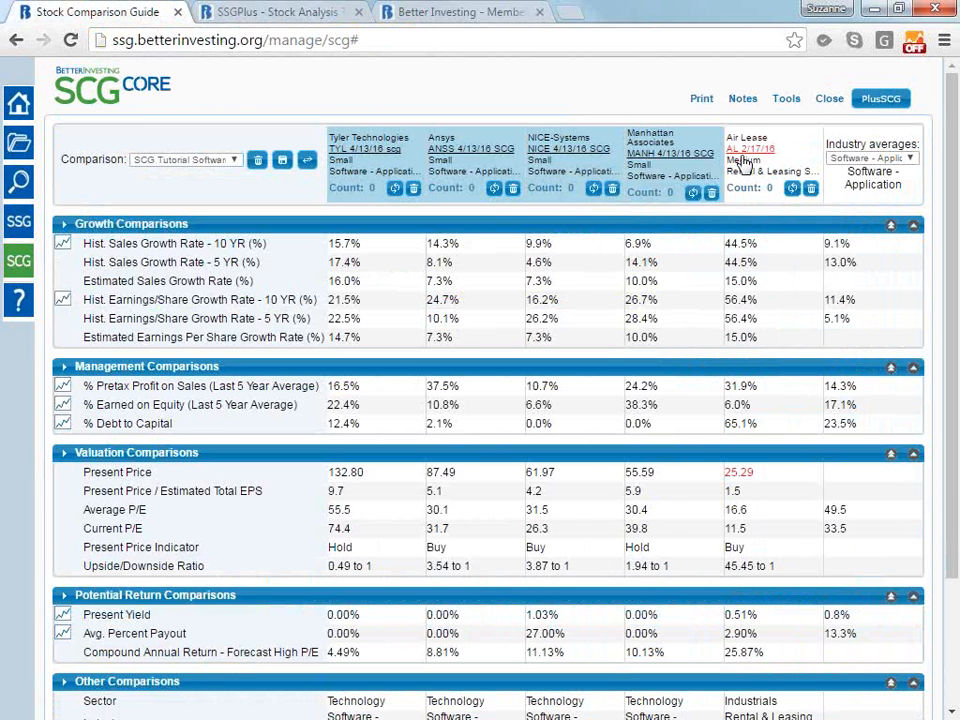
Open the Air Lease study from the comparison and refresh it with the option to update the stock closing price in this study
left_click(745, 157)
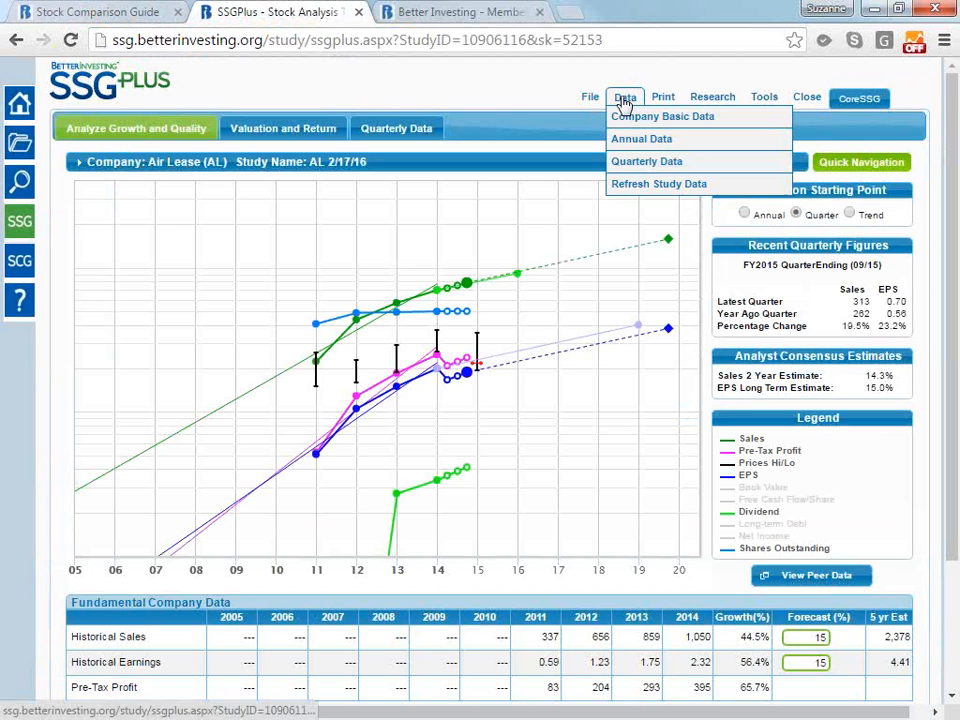
left_click(664, 186)
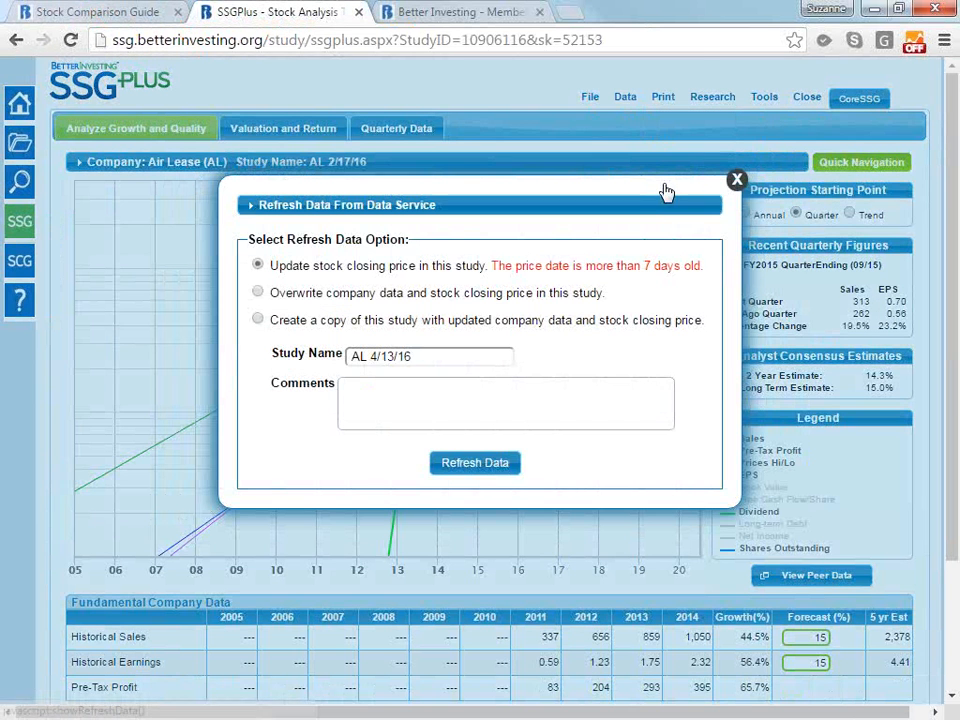
left_click(504, 469)
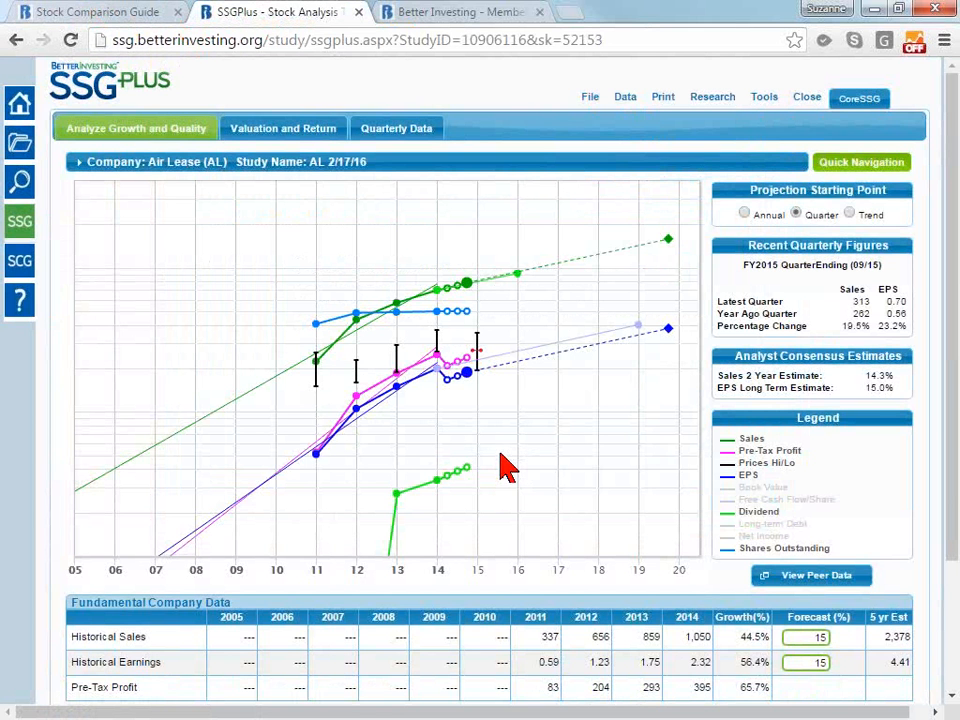
Compare Air Lease's price and price date between the stock comparison and the SSGPlus study
mouse_move(289, 166)
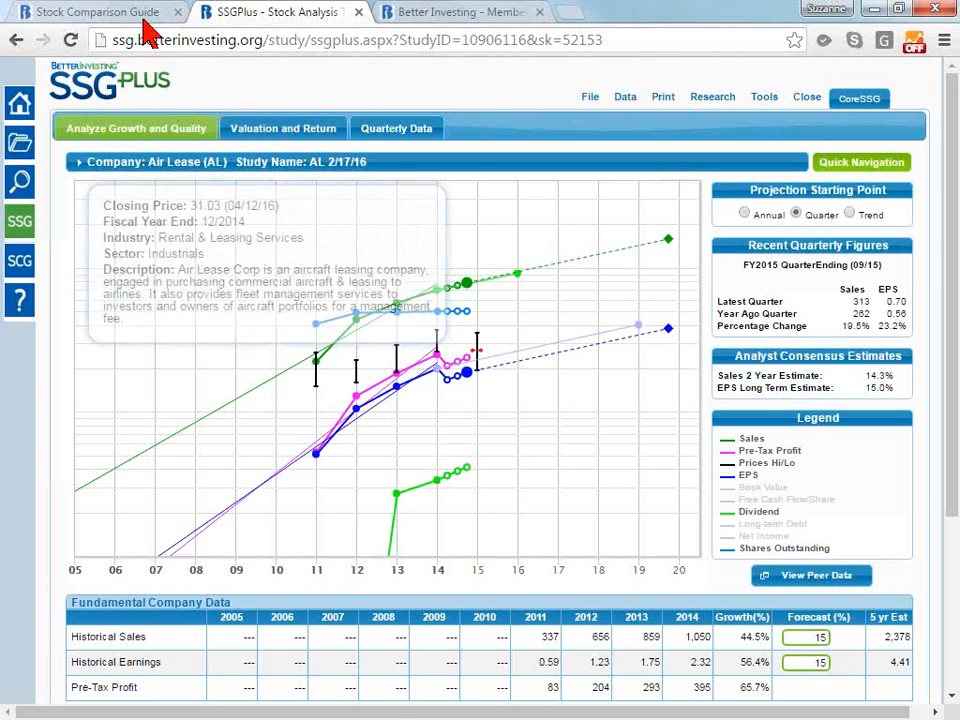
left_click(80, 14)
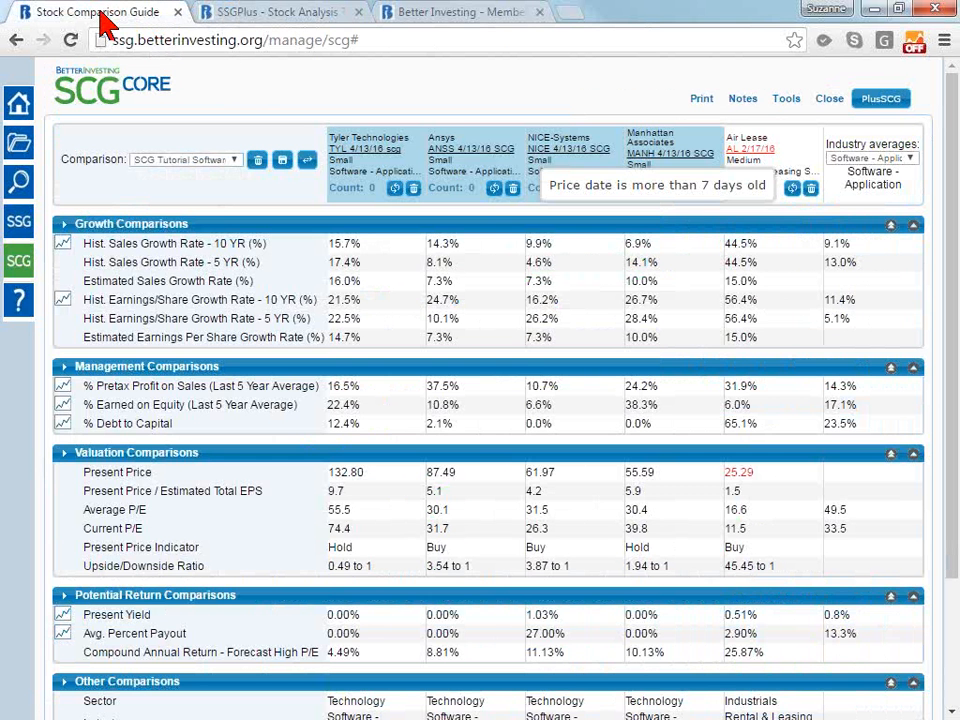
left_click(253, 24)
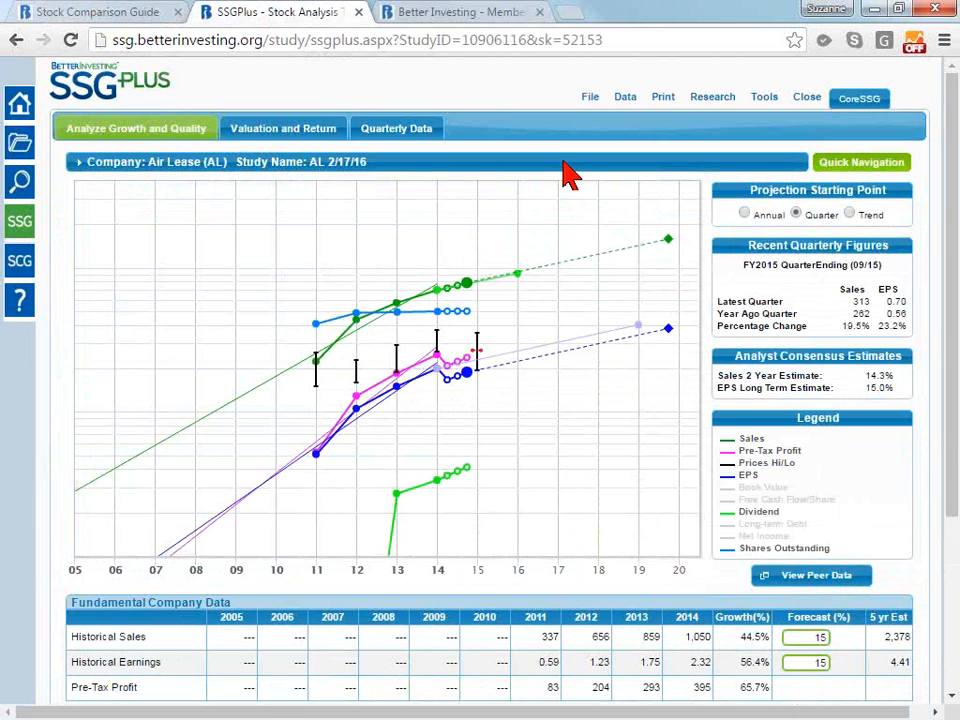
mouse_move(561, 158)
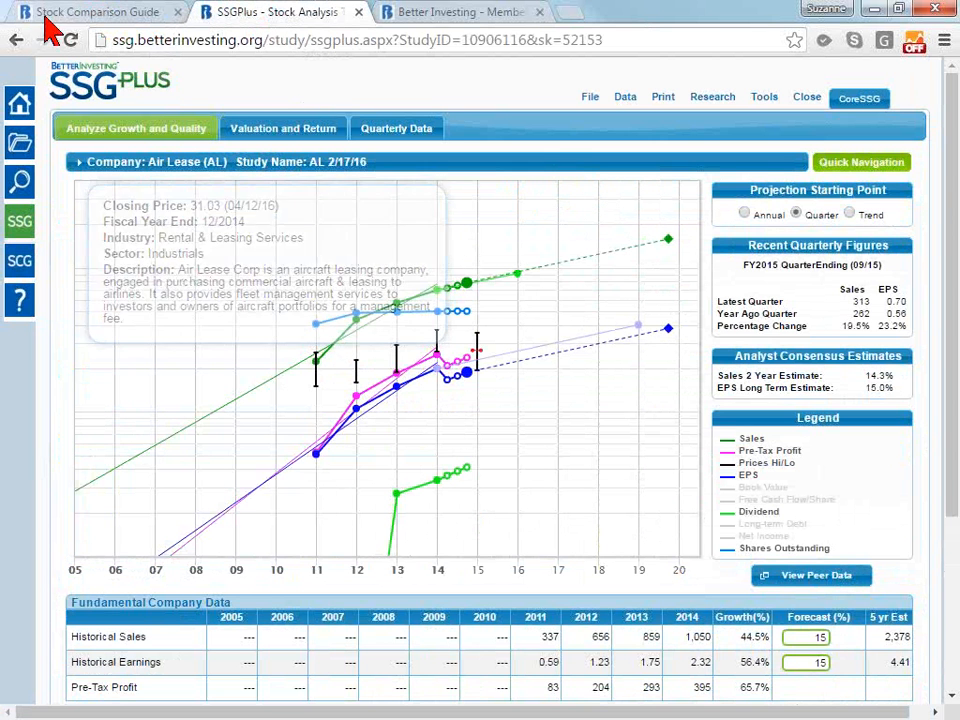
left_click(77, 18)
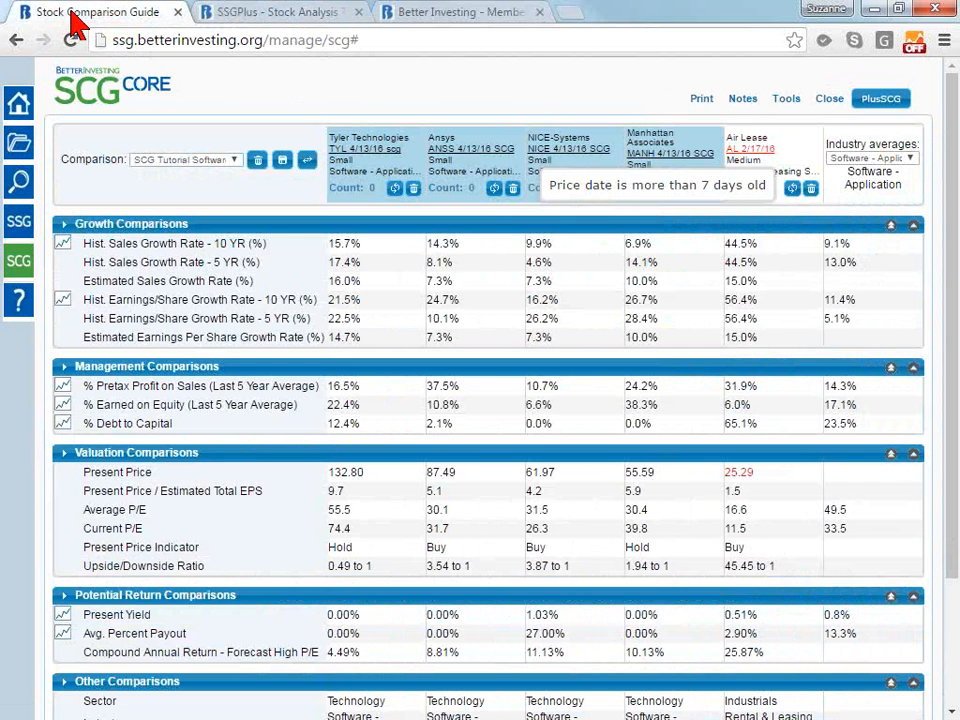
Review the refresh data options for the Air Lease study and close them without refreshing
left_click(240, 12)
mouse_move(625, 97)
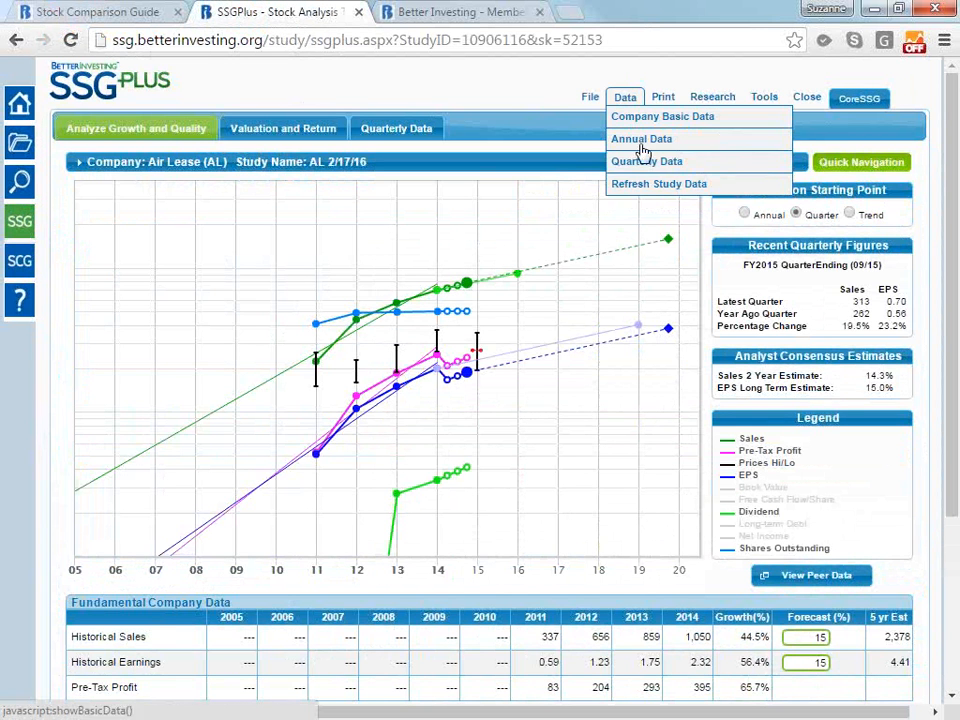
left_click(656, 190)
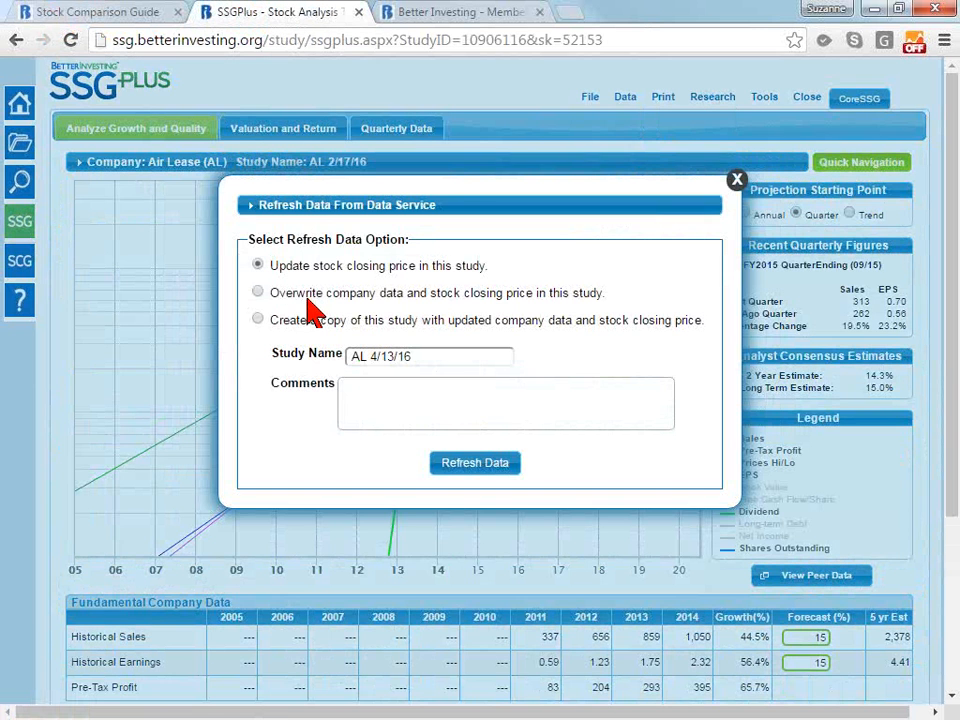
left_click(736, 182)
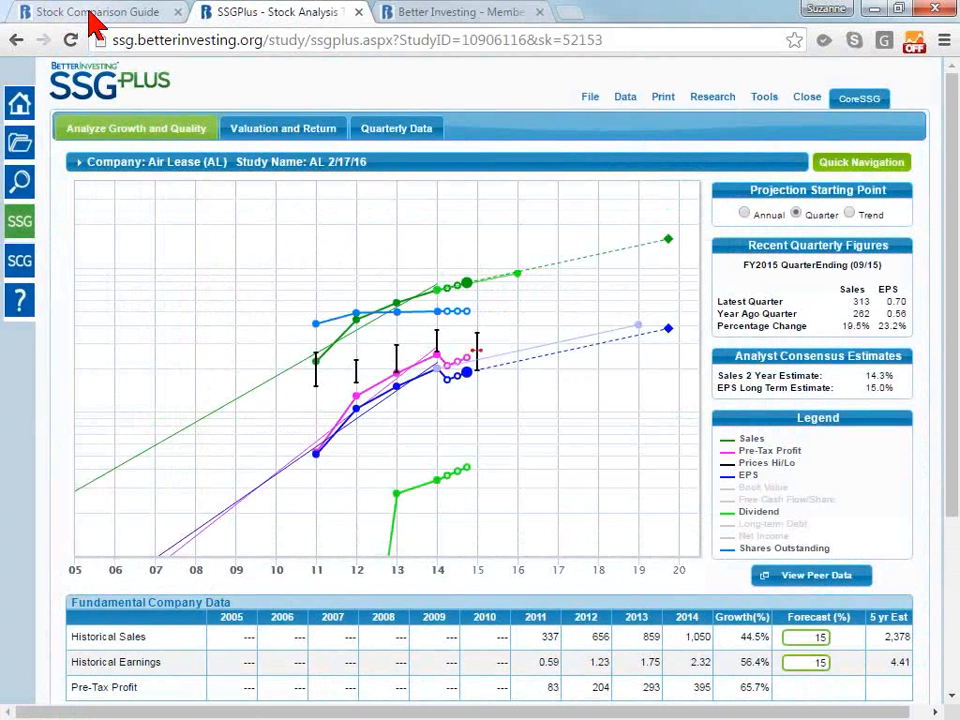
Return to the stock comparison and refresh Air Lease's data there to bring in the updated closing price
key("ctrl+Tab")
key("ctrl+Tab")
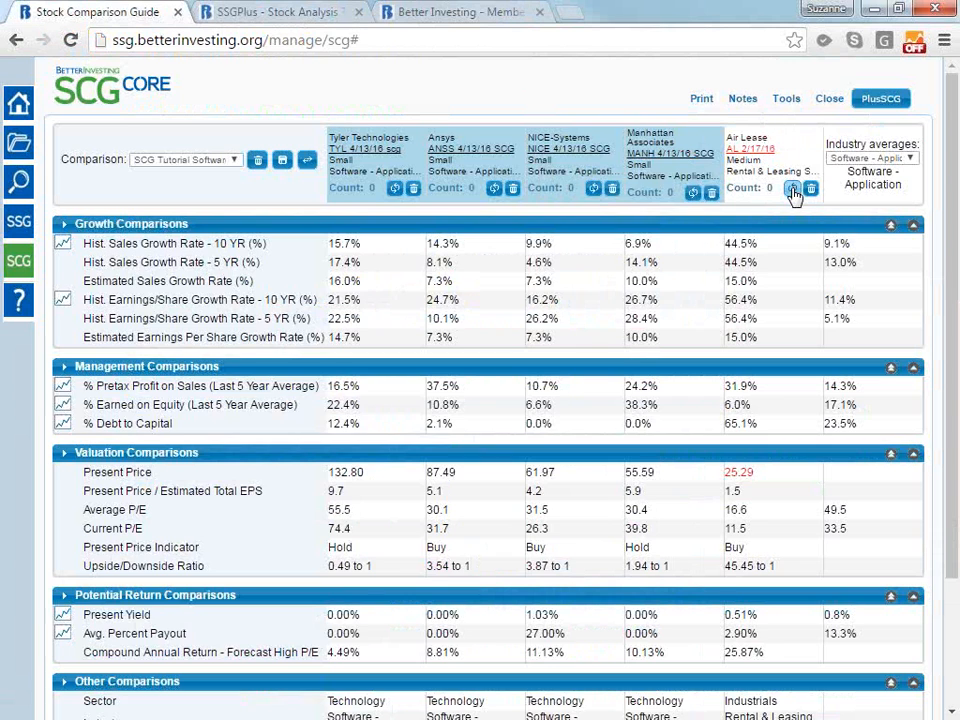
left_click(285, 14)
left_click(130, 16)
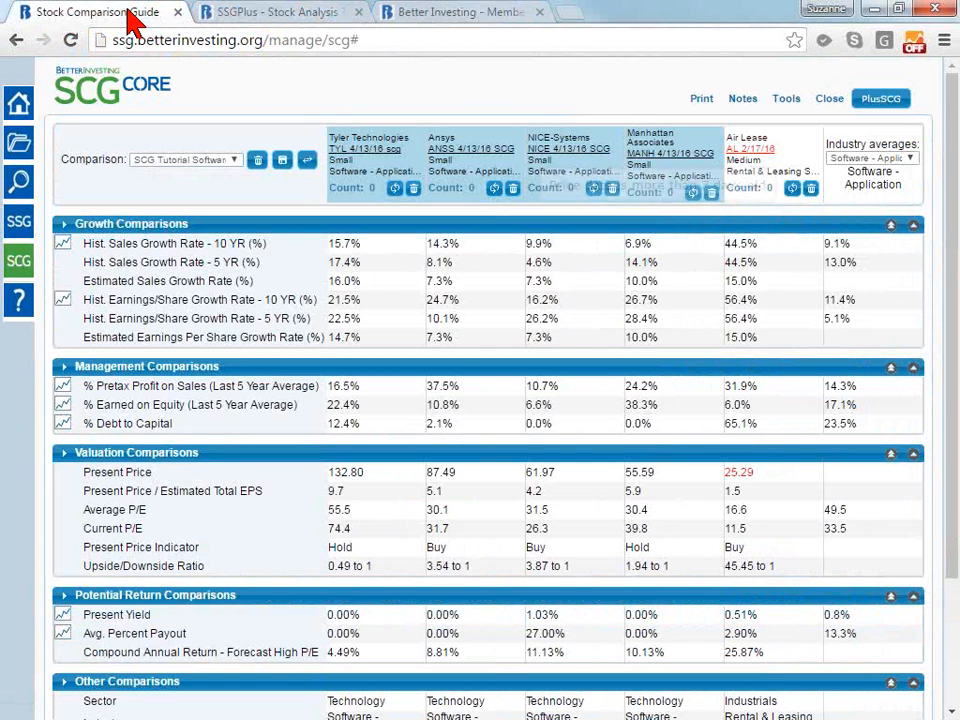
left_click(272, 16)
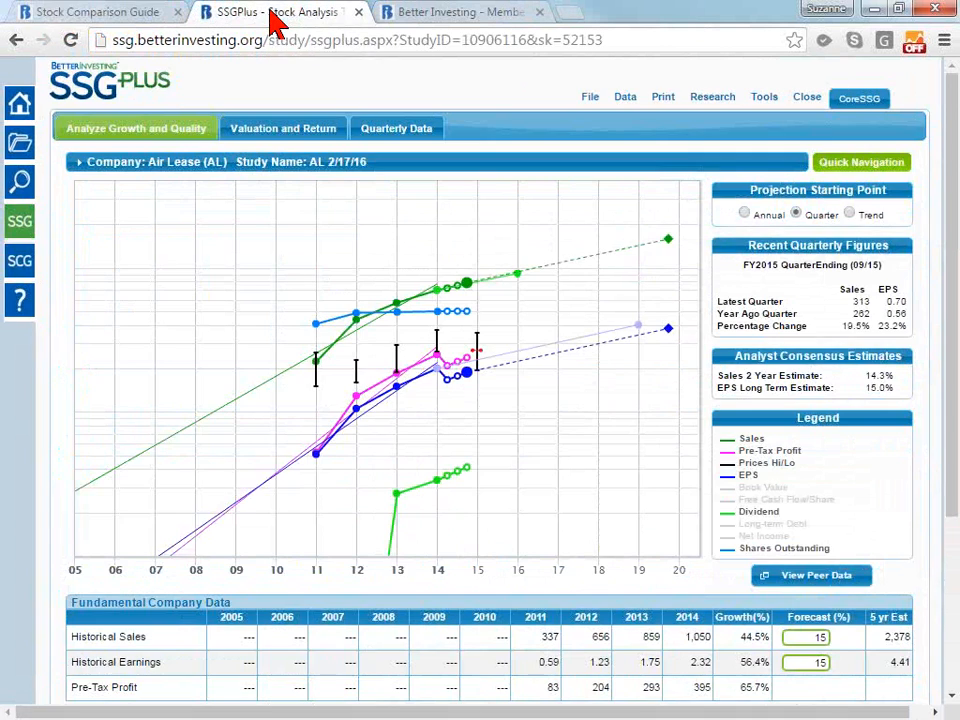
left_click(130, 18)
mouse_move(725, 147)
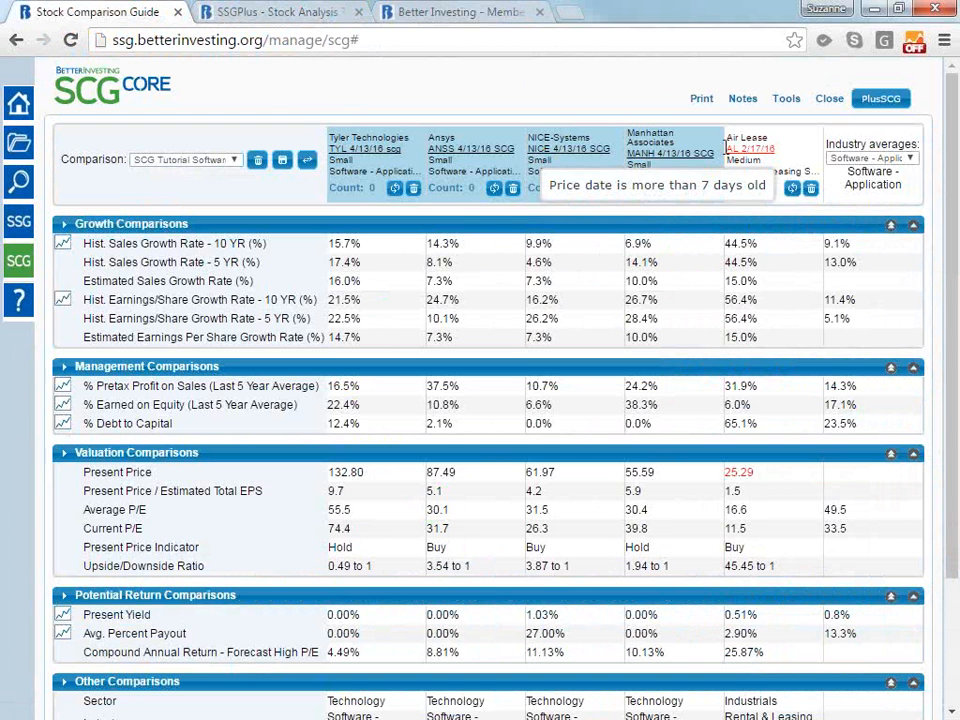
left_click(793, 190)
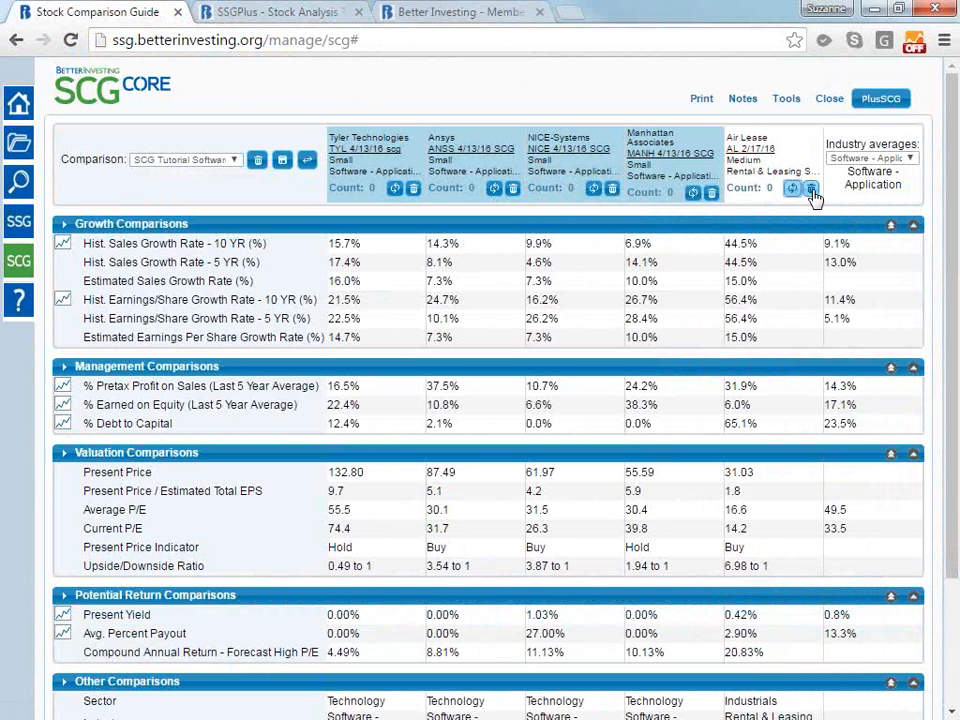
Replace the Air Lease study in the comparison with NIC's EGOV 4/13/16 SCG study
left_click(811, 190)
left_click(800, 177)
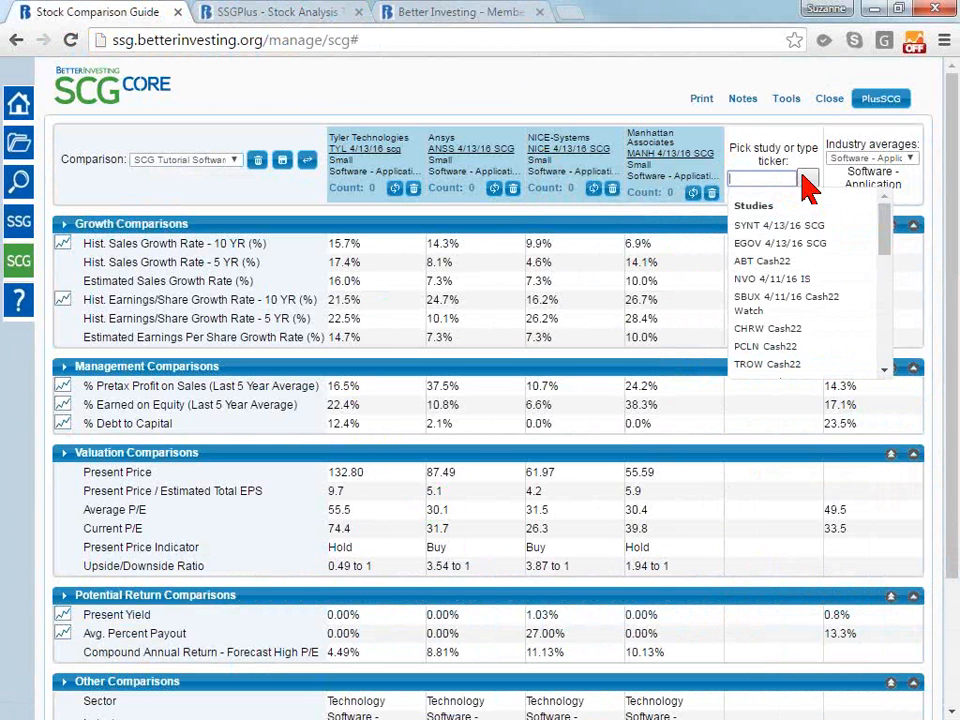
left_click(800, 245)
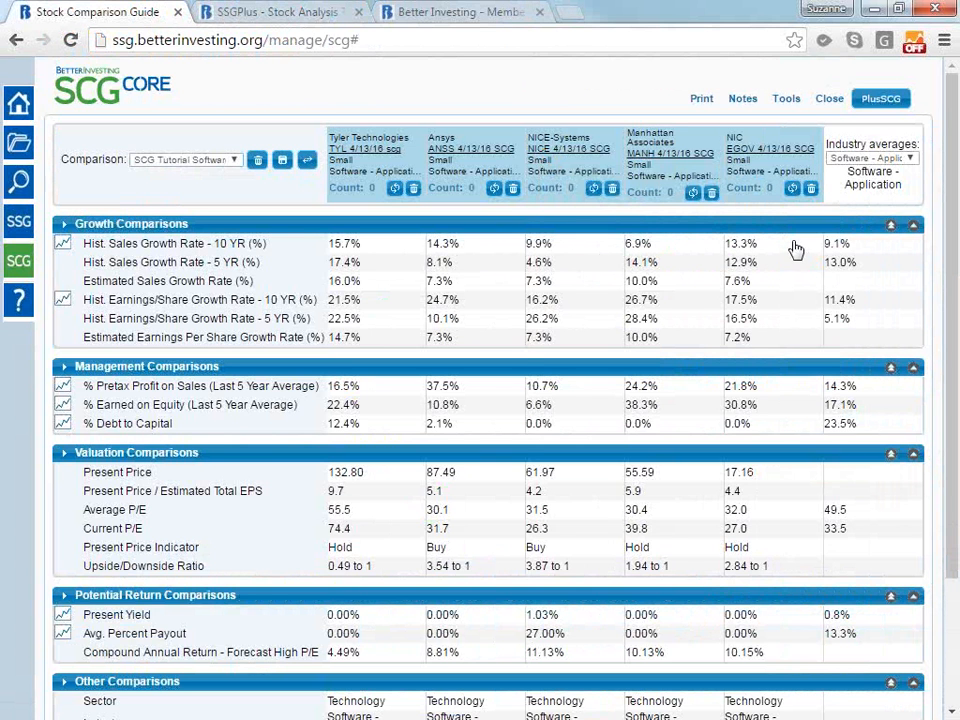
Highlight the 5-year historical sales growth rates of Tyler Technologies, Manhattan Associates and NIC, plus Tyler's estimated sales growth rate
left_click(378, 265)
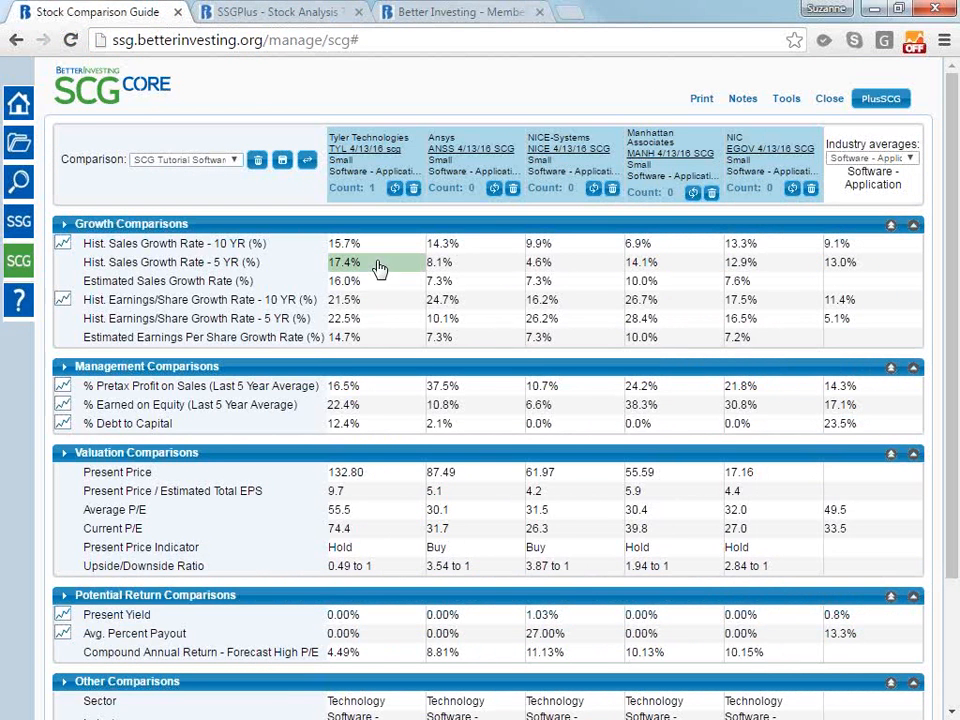
left_click(673, 268)
left_click(754, 265)
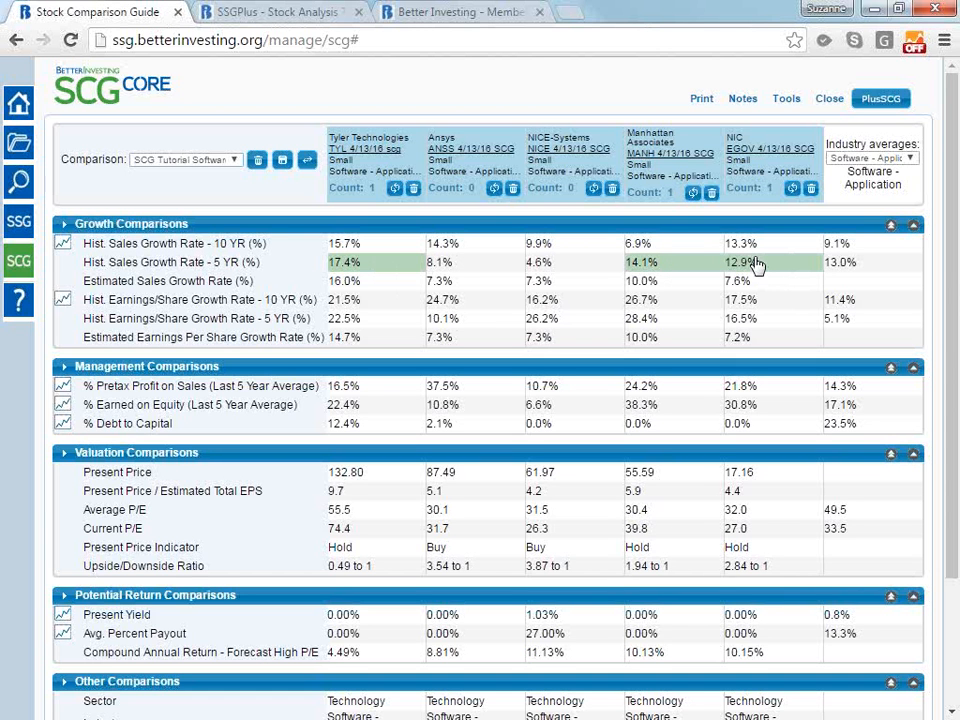
left_click(380, 289)
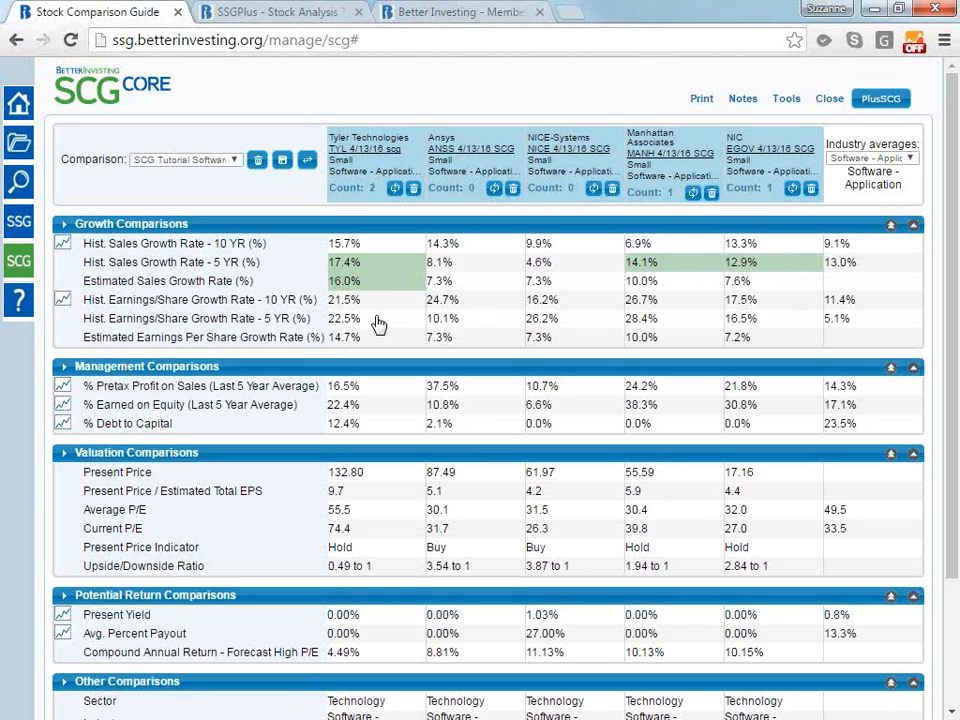
Highlight the 5-year historical earnings growth rates of Tyler Technologies, NICE-Systems and Manhattan Associates, plus Tyler's estimated earnings growth rate
left_click(379, 321)
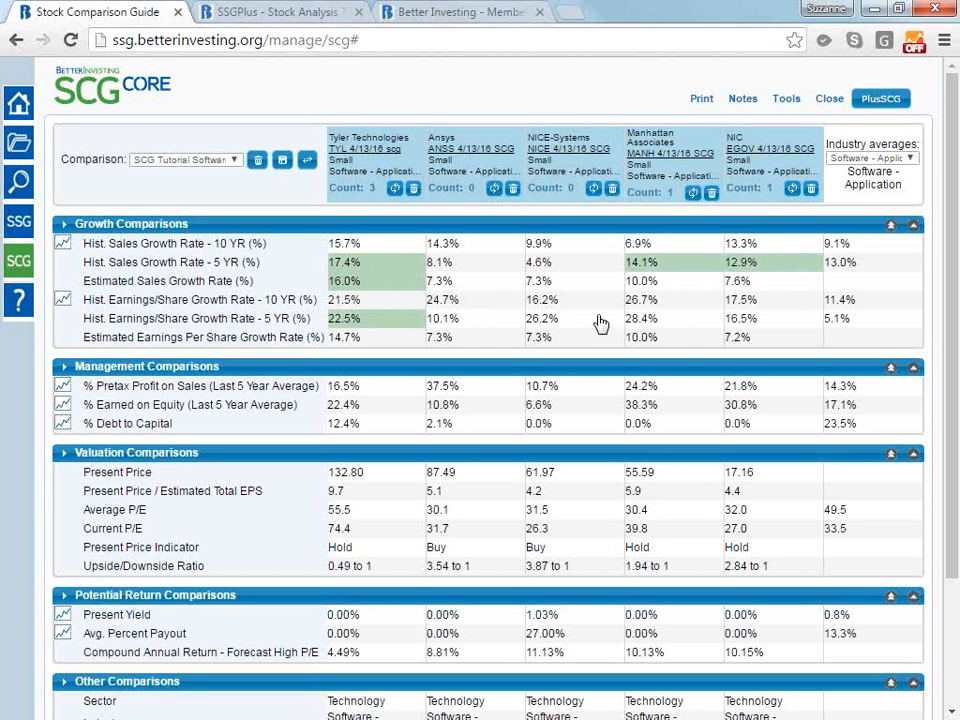
left_click(600, 320)
left_click(686, 322)
left_click(396, 342)
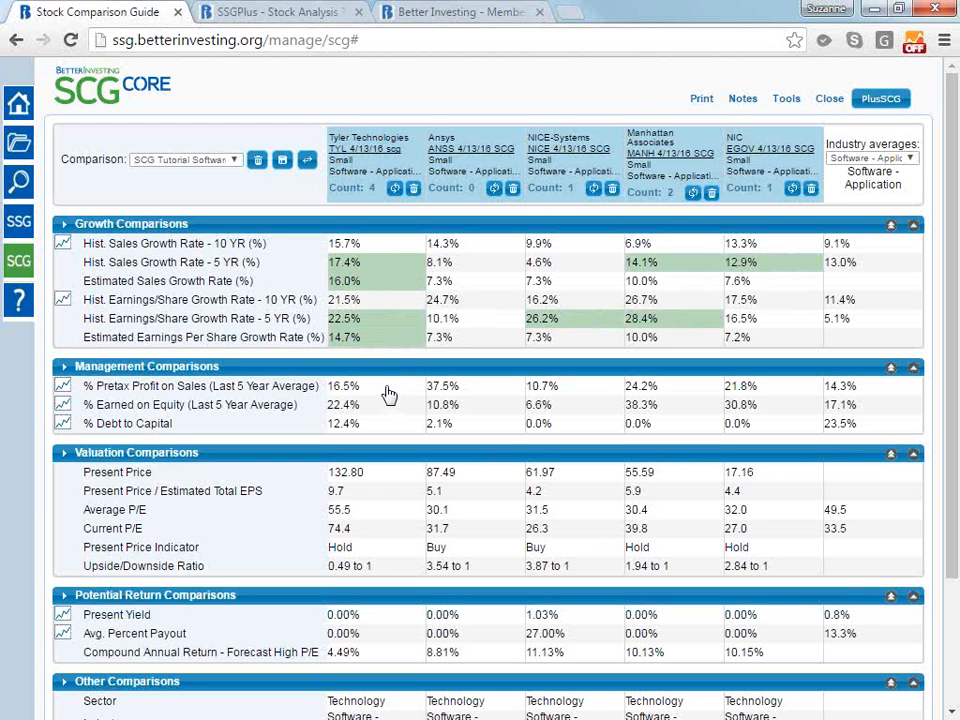
Highlight % Pretax Profit on Sales for Tyler Technologies, Ansys, Manhattan Associates and NIC, and review that row's chart
left_click_drag(868, 386, 811, 394)
left_click(400, 390)
left_click(495, 393)
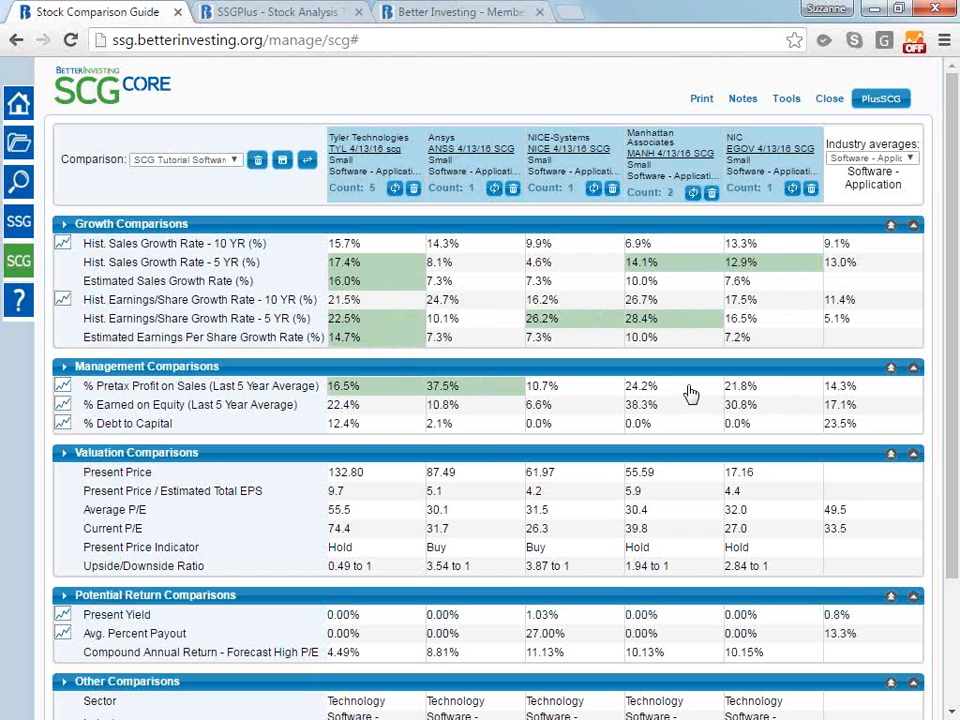
left_click(690, 392)
left_click(777, 394)
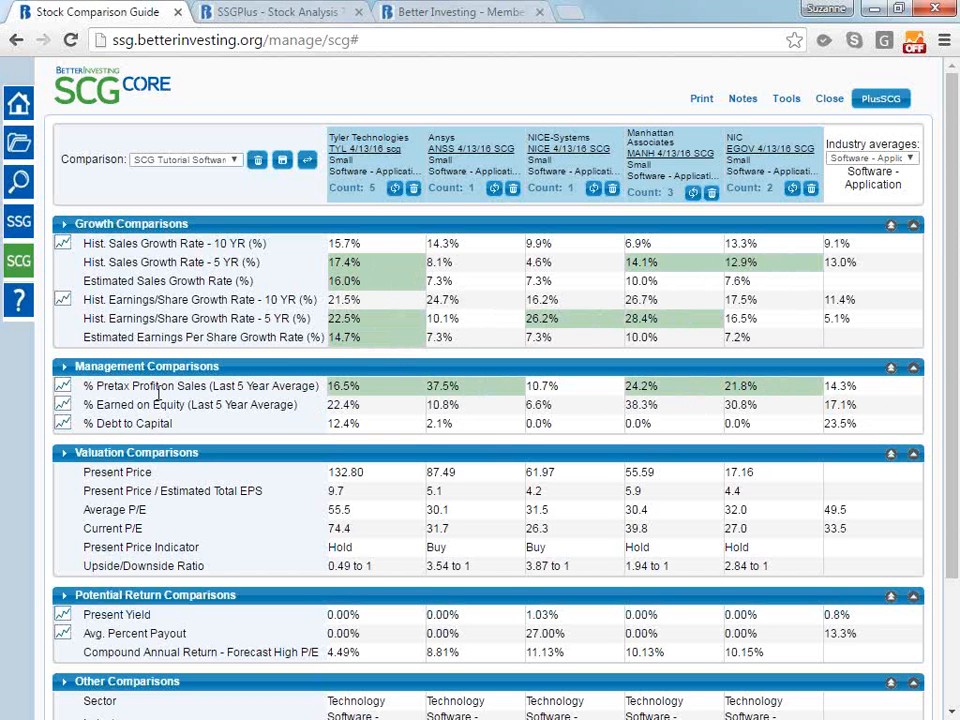
left_click(61, 393)
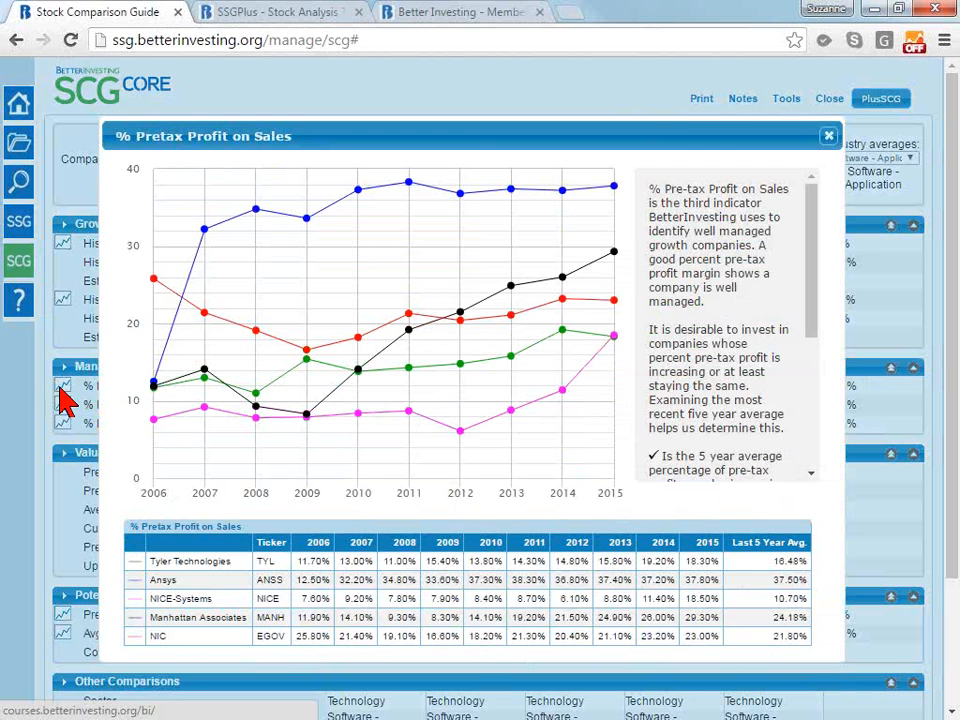
left_click(828, 137)
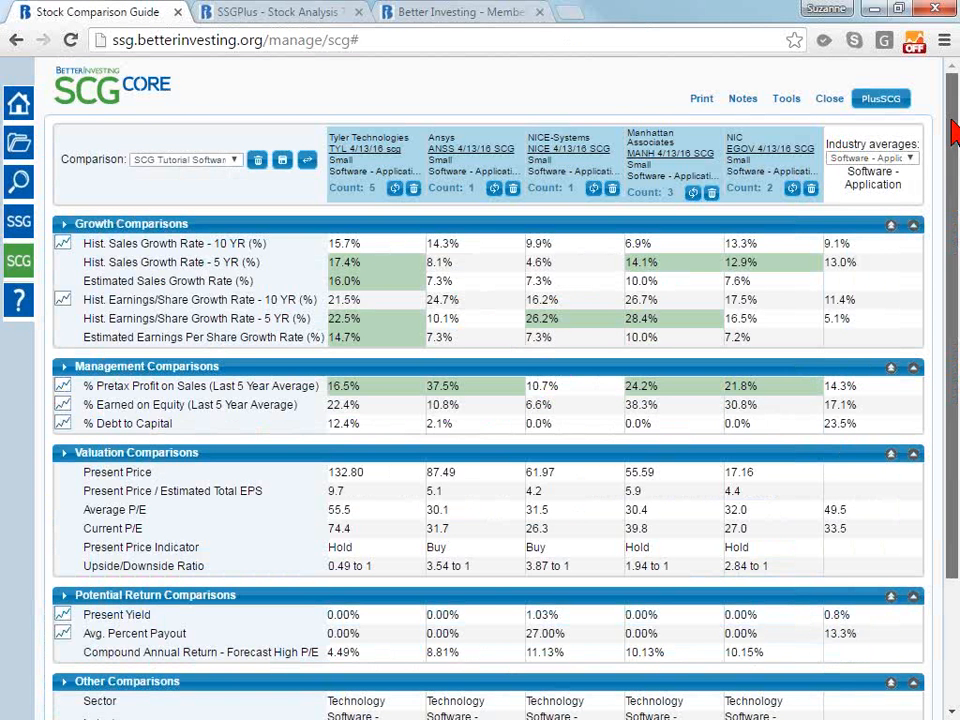
Highlight Manhattan Associates' % Earned on Equity, clearing the trial highlights made for Tyler Technologies and NIC in the same row
scroll(955, 133, "down", 2)
left_click_drag(953, 233, 952, 261)
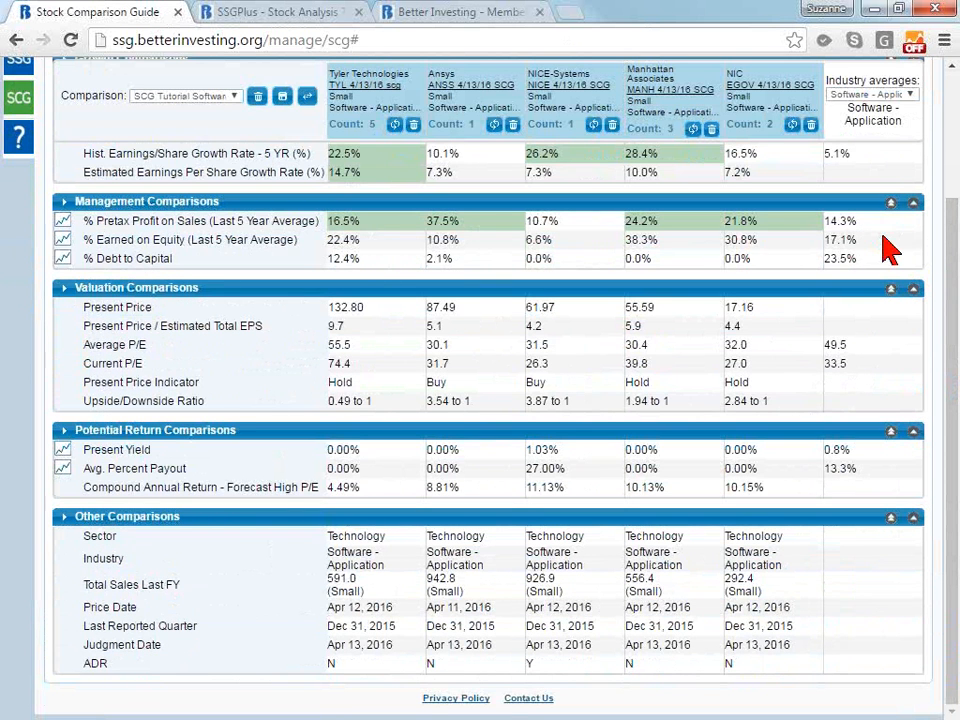
left_click(783, 249)
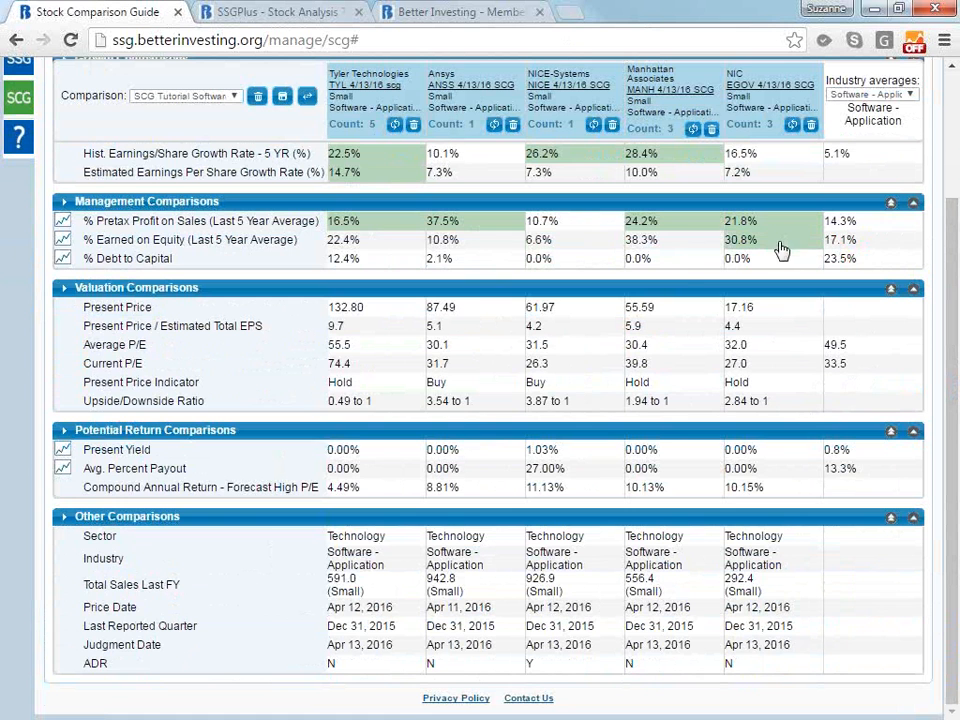
left_click(689, 249)
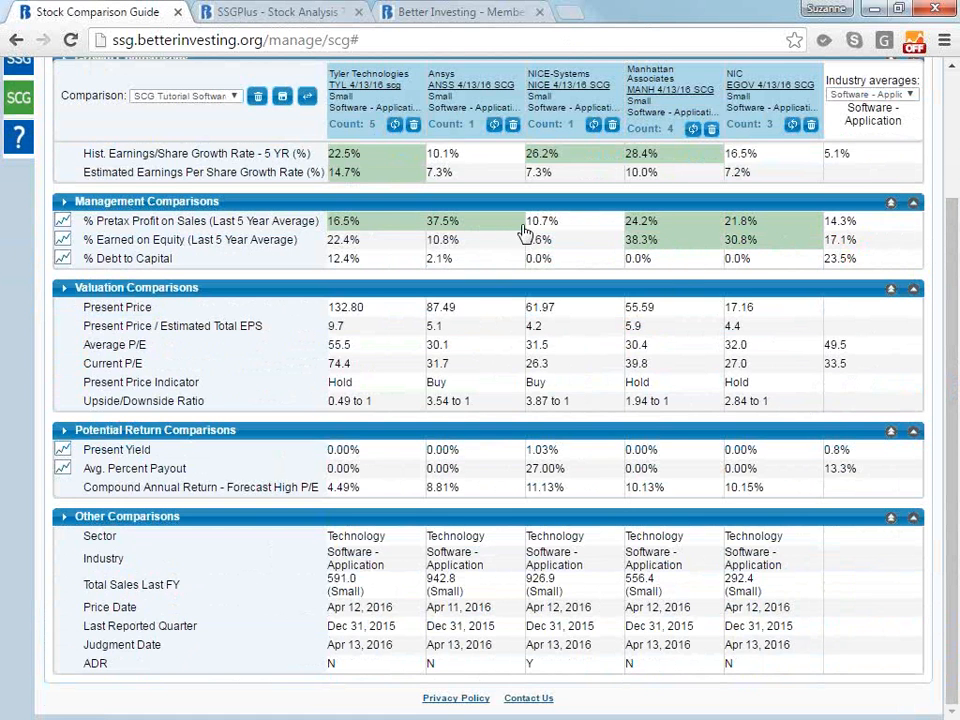
left_click(399, 247)
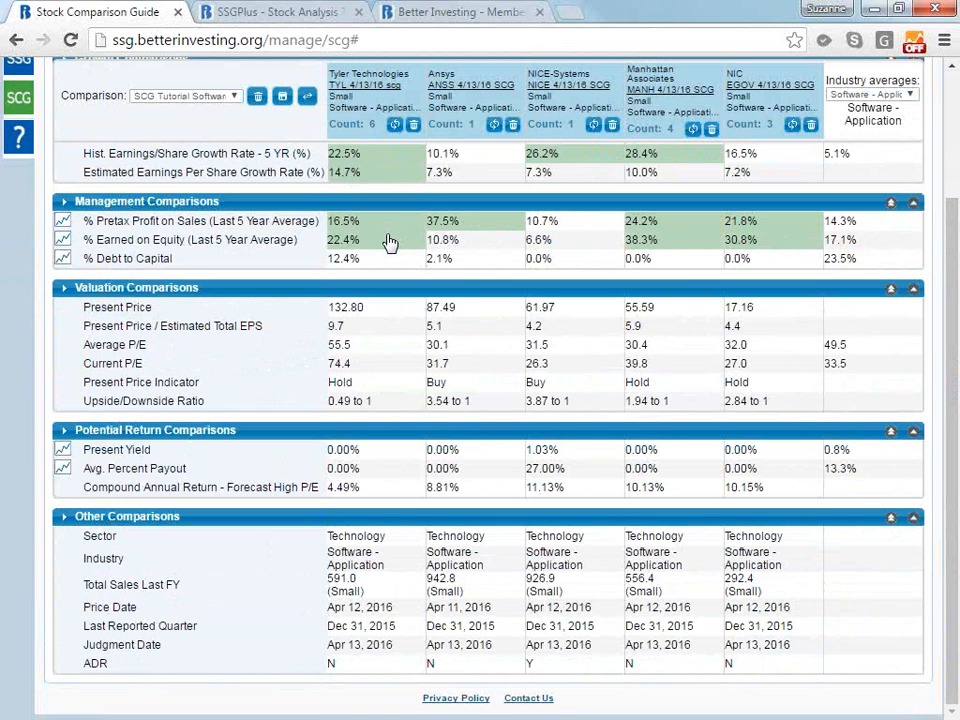
left_click(389, 243)
left_click(768, 245)
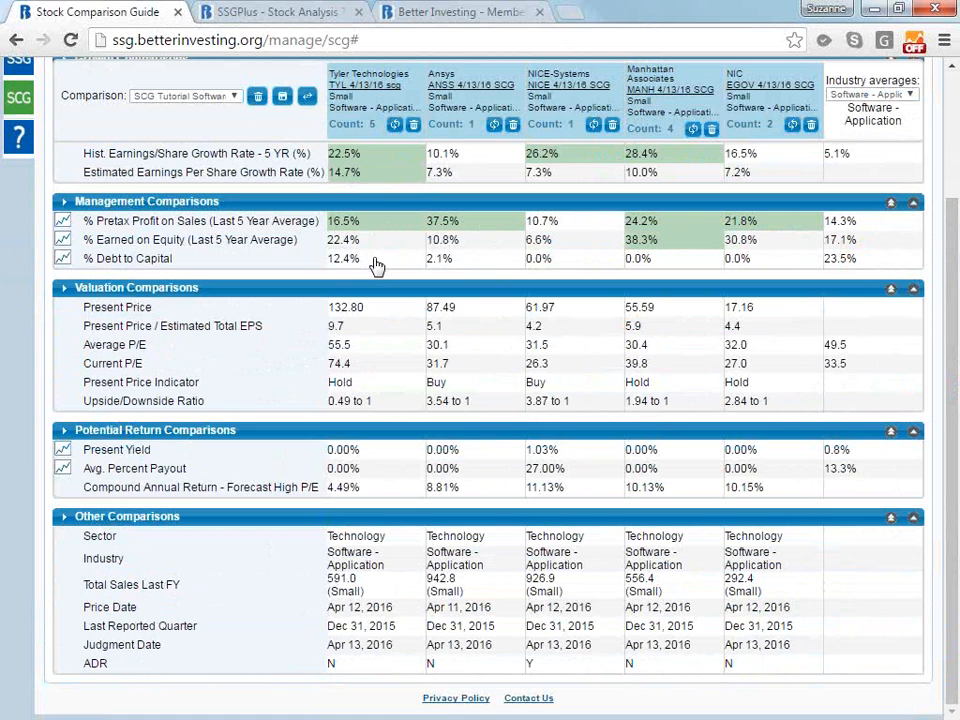
Highlight % Debt to Capital for Ansys, NICE-Systems, Manhattan Associates and NIC
double_click(829, 261)
left_click(484, 264)
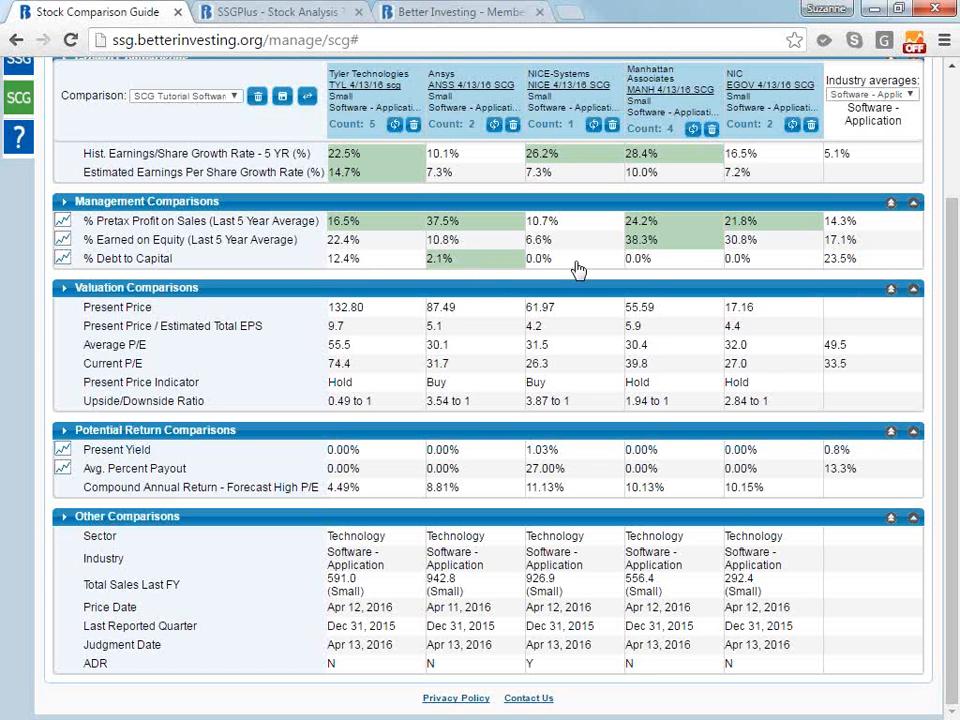
left_click(585, 266)
left_click(665, 266)
left_click(779, 265)
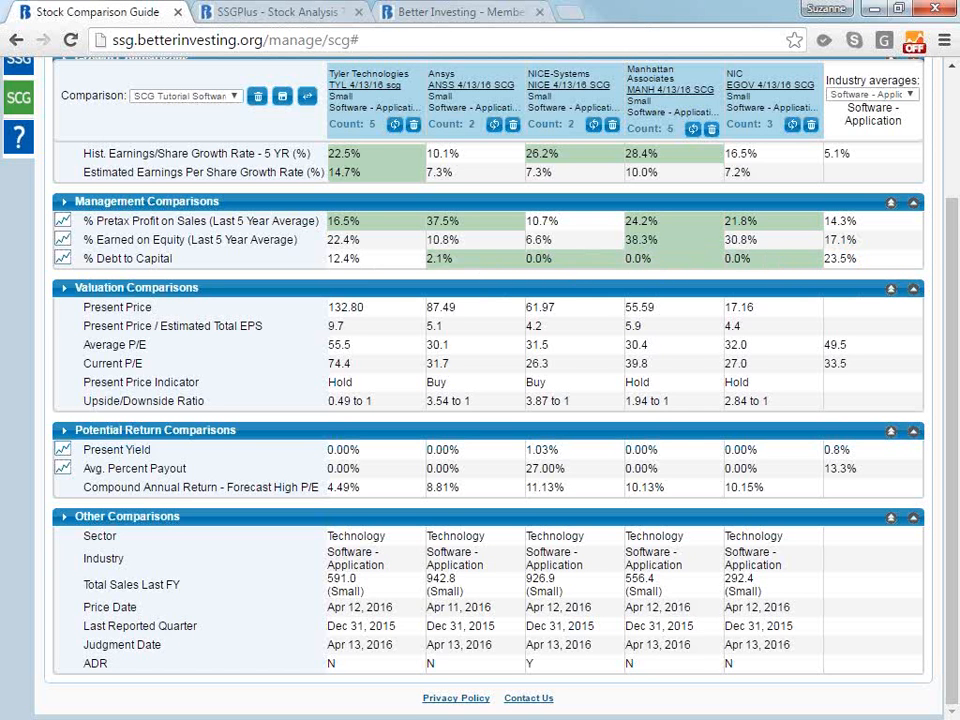
Highlight the Present Price Indicator and Upside/Downside Ratio of both Ansys and NICE-Systems in the Valuation Comparisons
left_click_drag(955, 257, 949, 154)
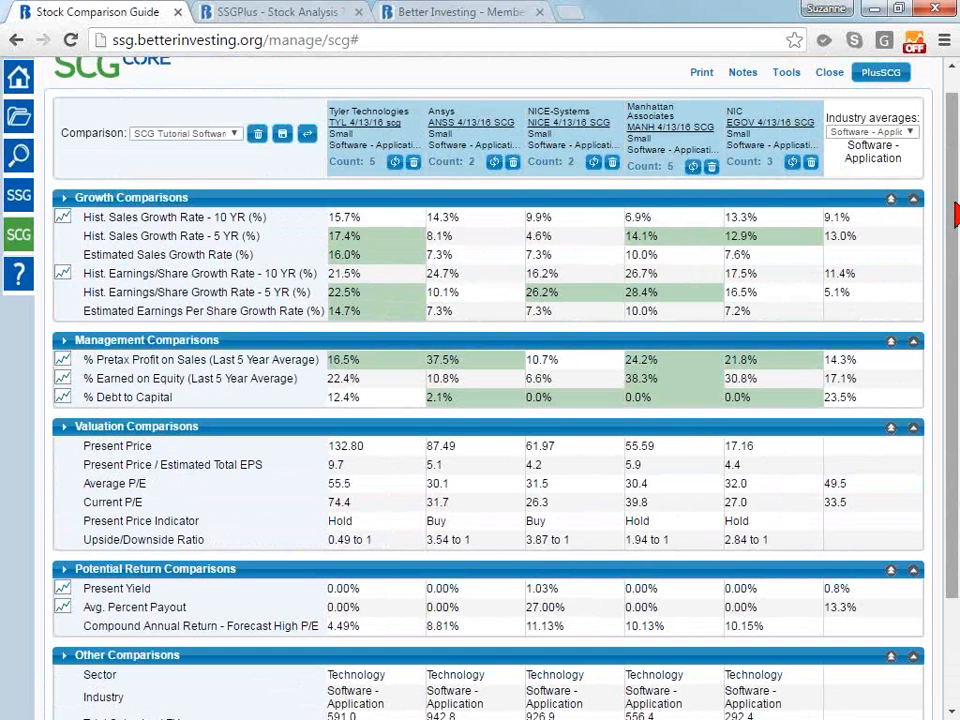
scroll(950, 228, "down", 1)
scroll(950, 228, "down", 1)
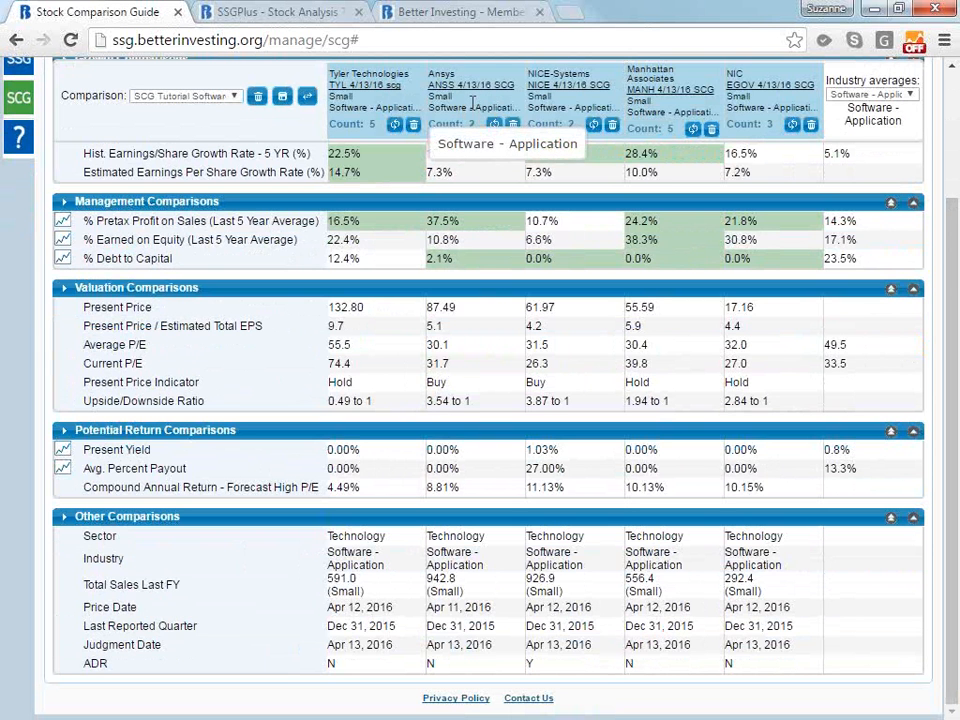
left_click_drag(952, 285, 955, 212)
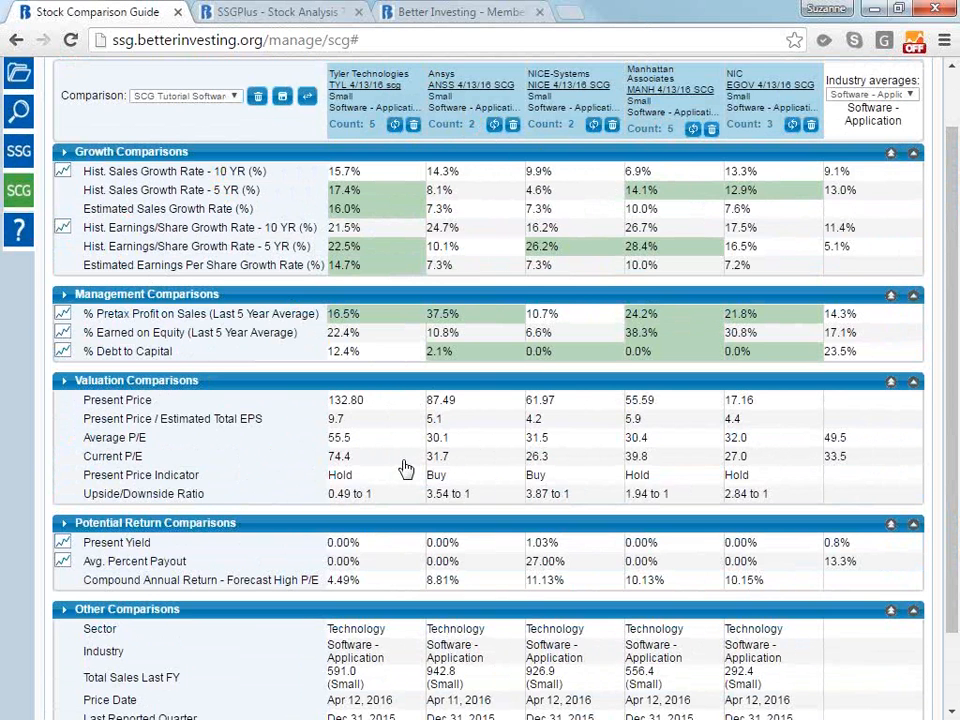
left_click(485, 478)
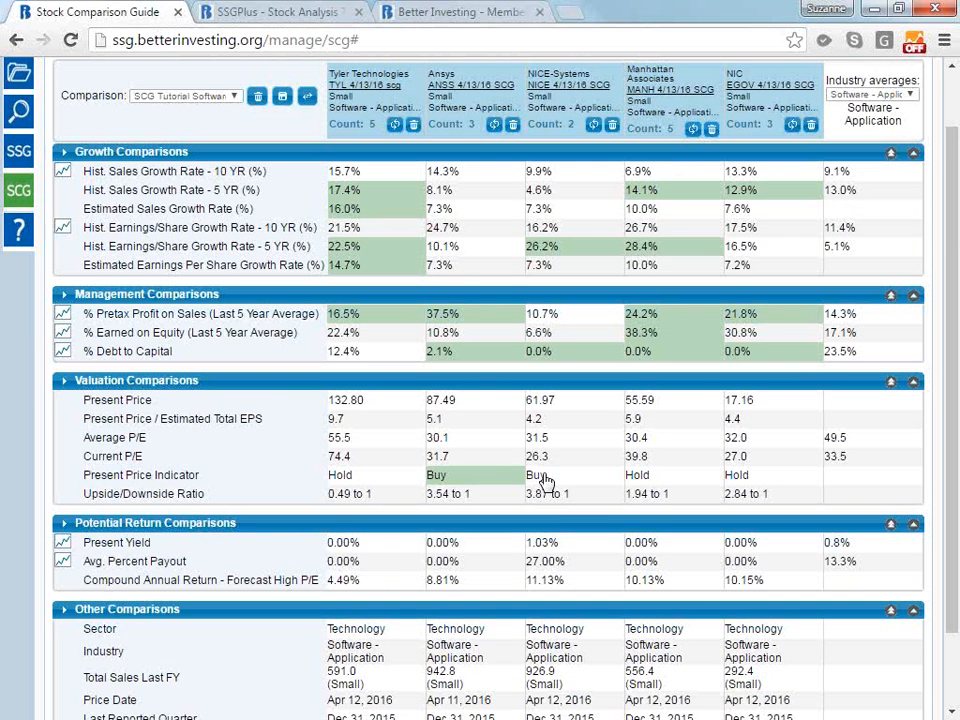
left_click(541, 474)
left_click(557, 498)
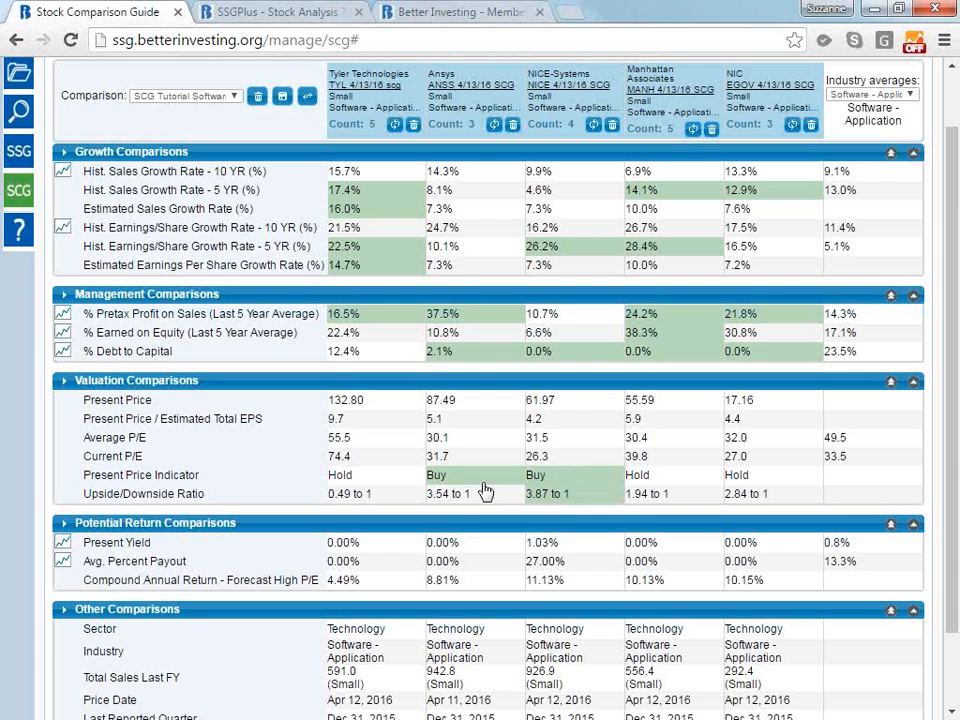
left_click(484, 498)
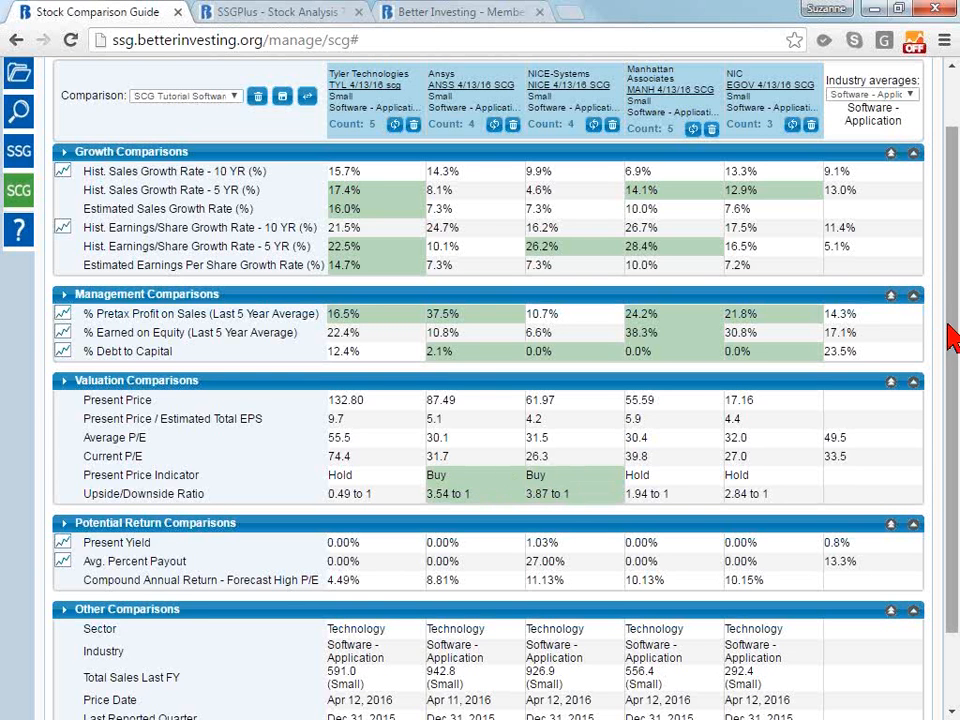
Try highlighting NICE-Systems' Present Yield in the Potential Return Comparisons, and clear that highlight again
left_click_drag(952, 337, 955, 390)
scroll(553, 420, "down", 1)
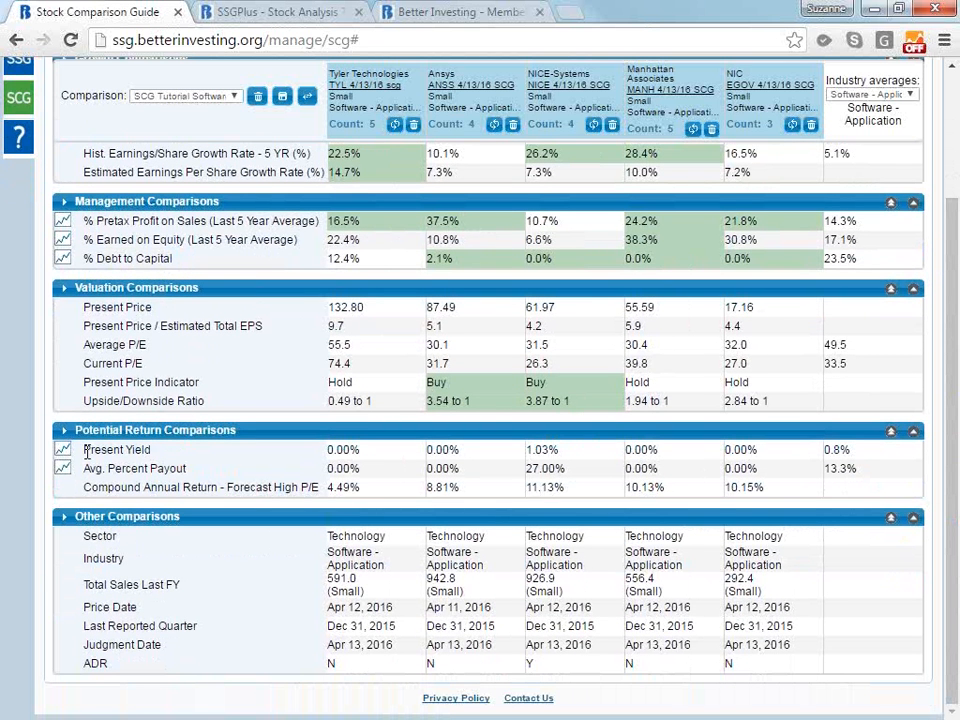
left_click(570, 455)
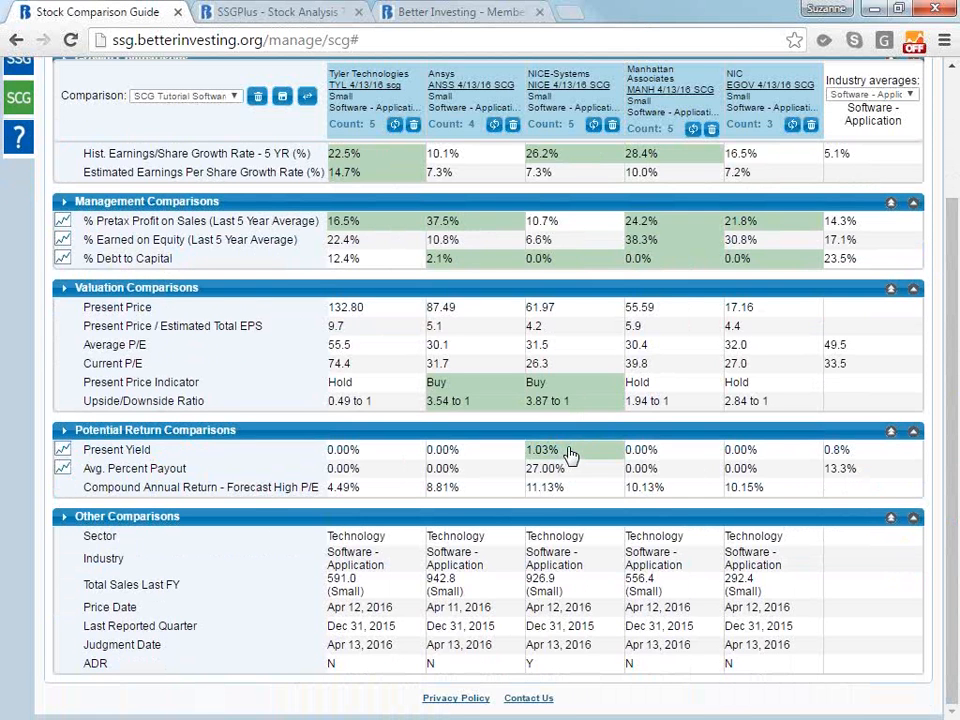
left_click(570, 455)
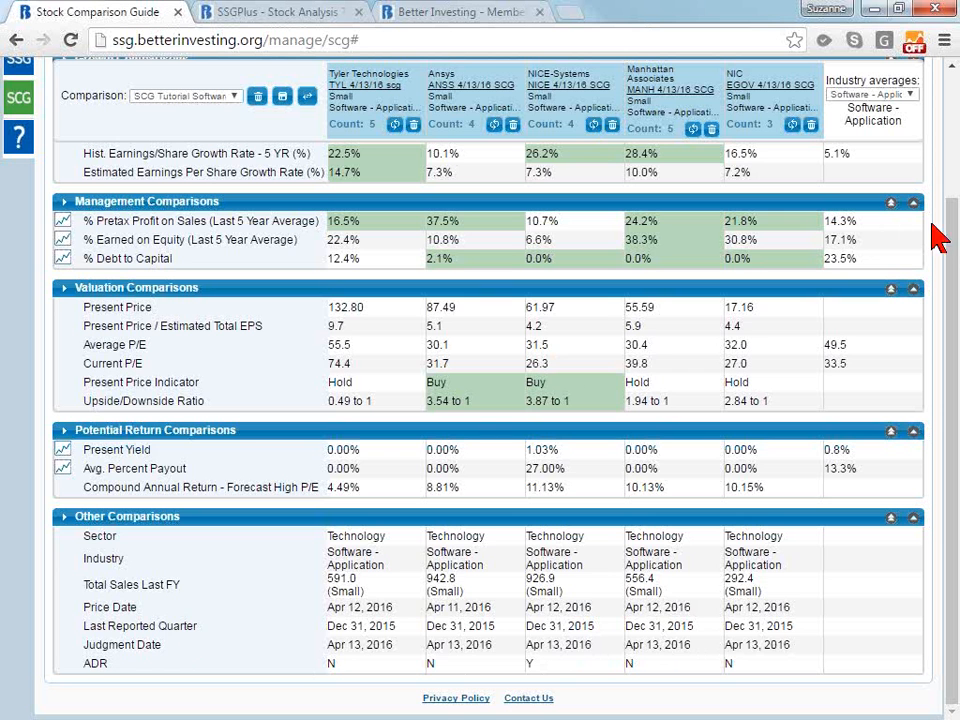
Show the comparison full screen in the SCG Plus view, toggling once to SCG Core and back
left_click_drag(951, 230, 951, 126)
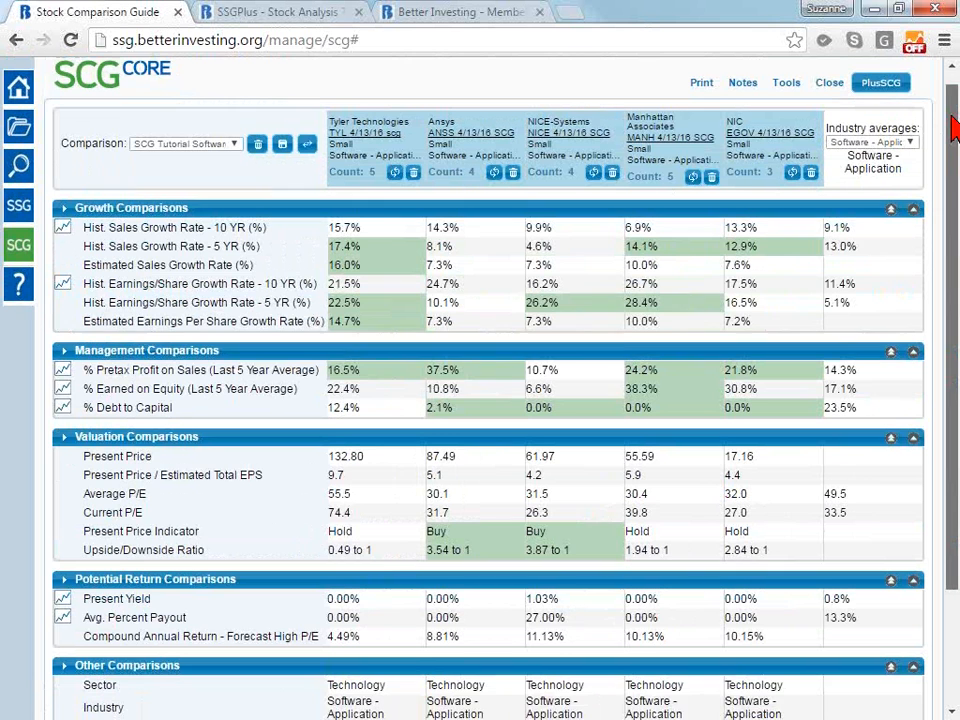
left_click_drag(952, 132, 952, 108)
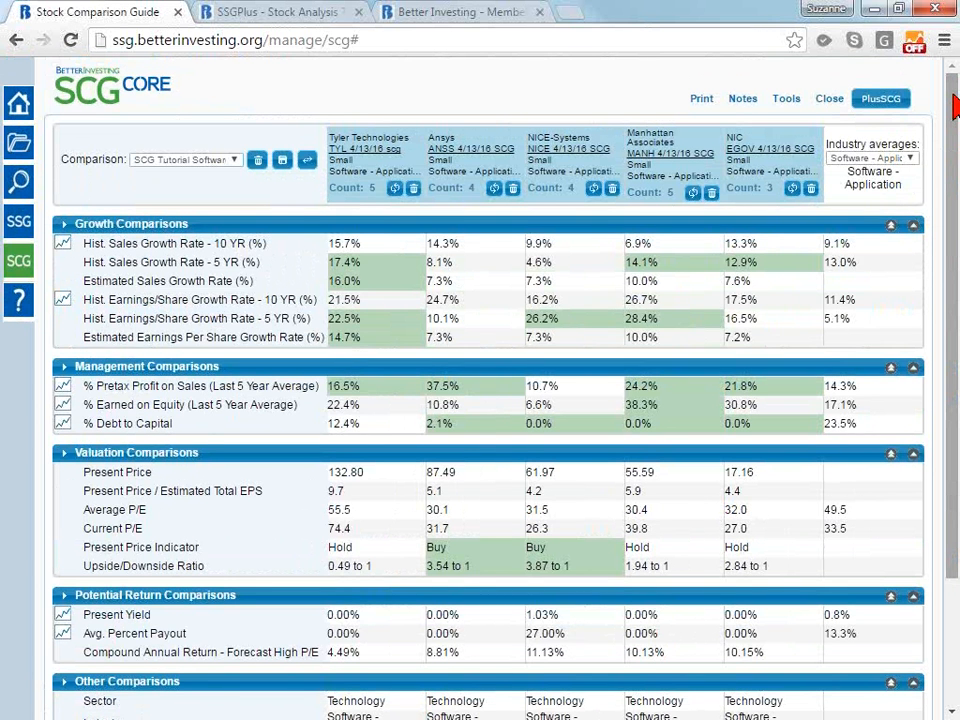
left_click(868, 100)
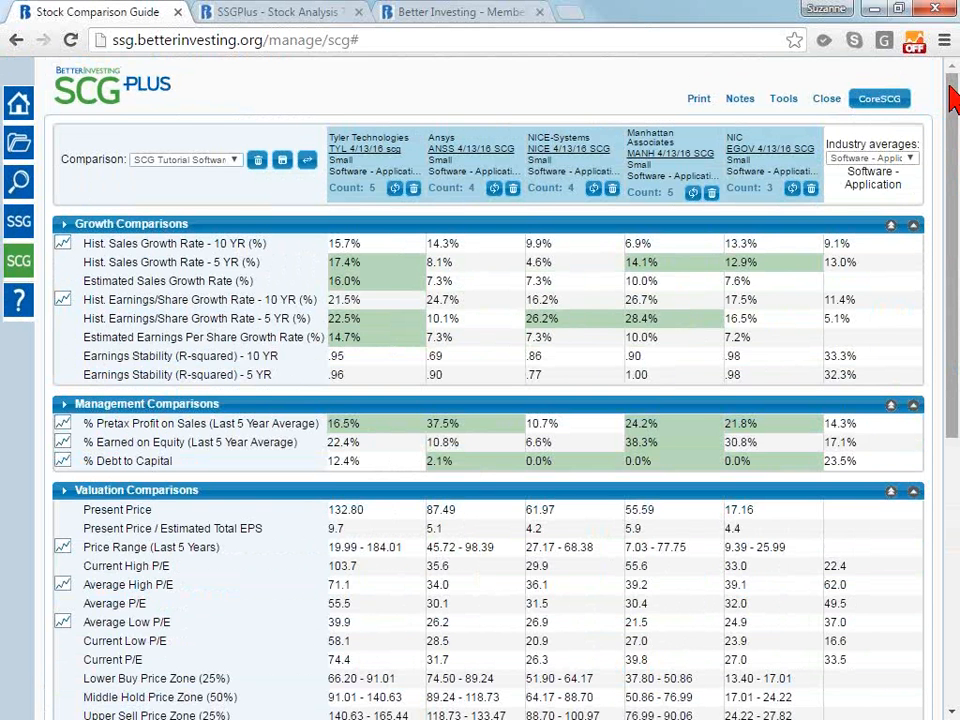
key("F11")
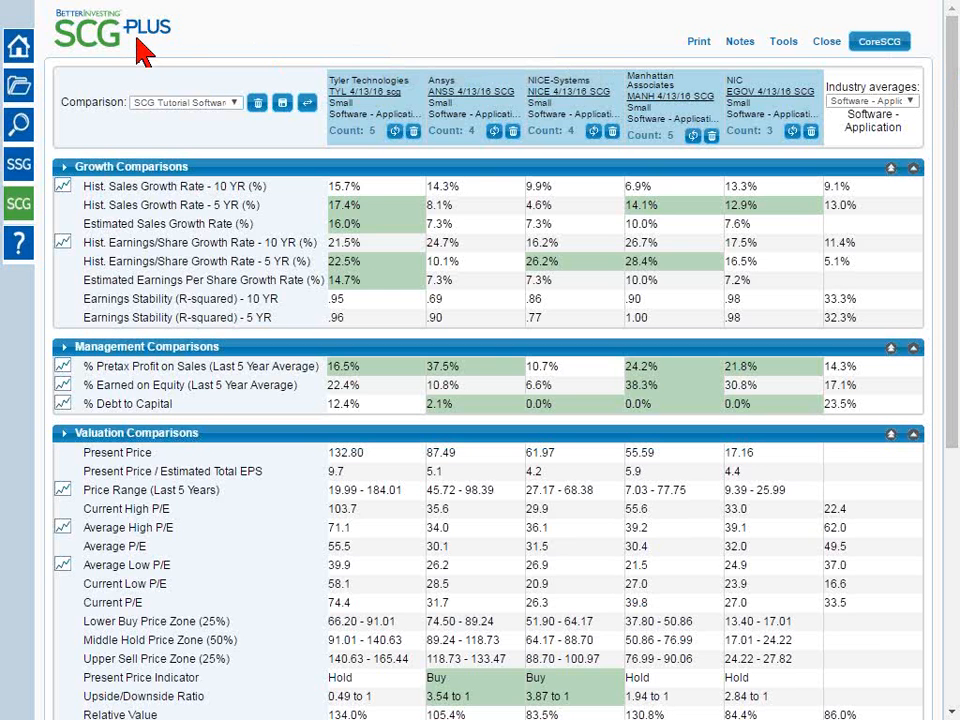
left_click(868, 47)
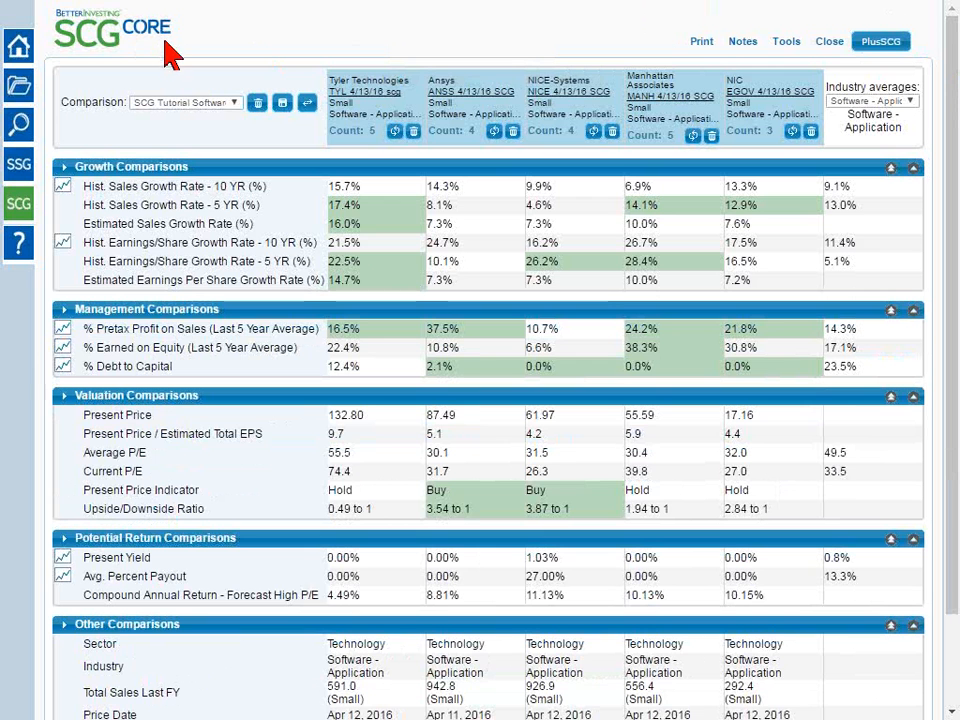
left_click(893, 47)
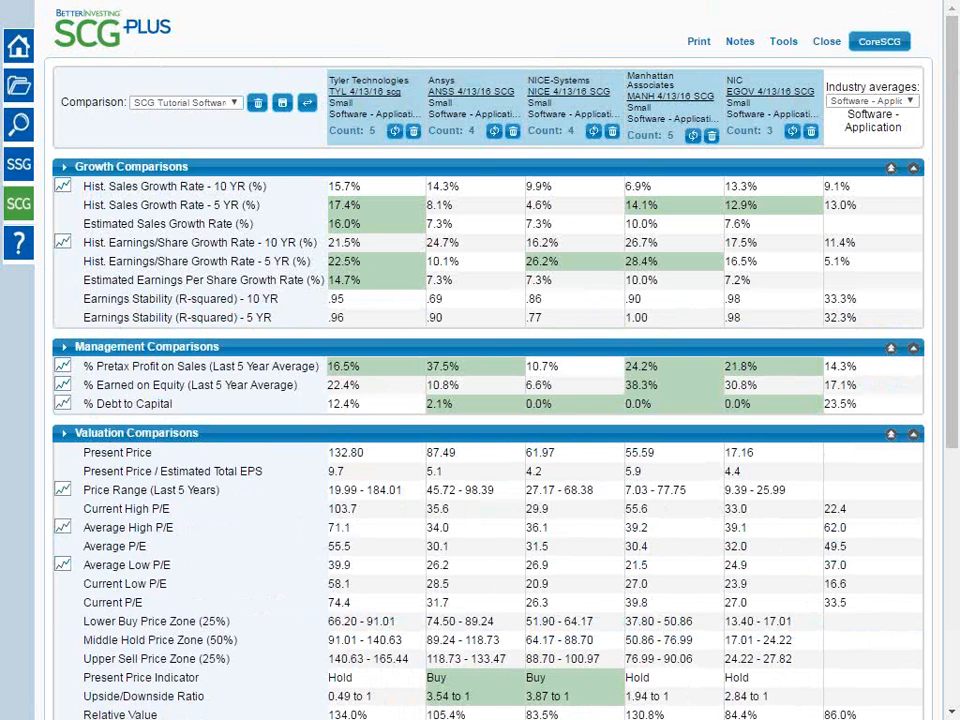
Examine the Valuation and Potential Return Comparisons in SCG Plus, marking the Compound Annual Return - Forecast Avg P/E label and clearing the selection
left_click_drag(953, 207, 953, 317)
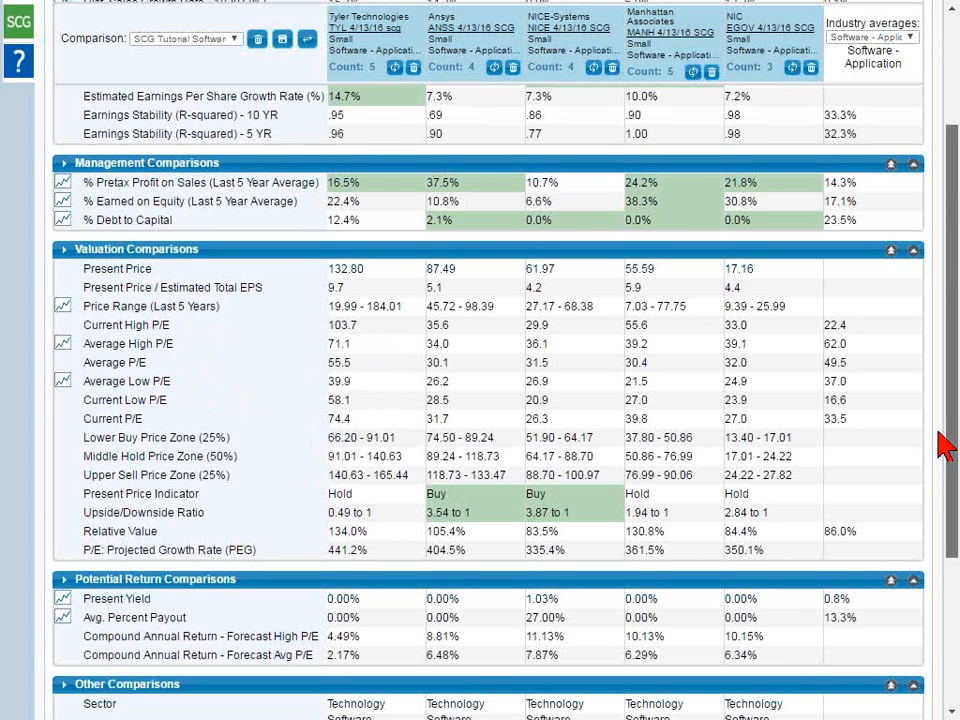
scroll(945, 443, "down", 2)
left_click_drag(950, 508, 950, 546)
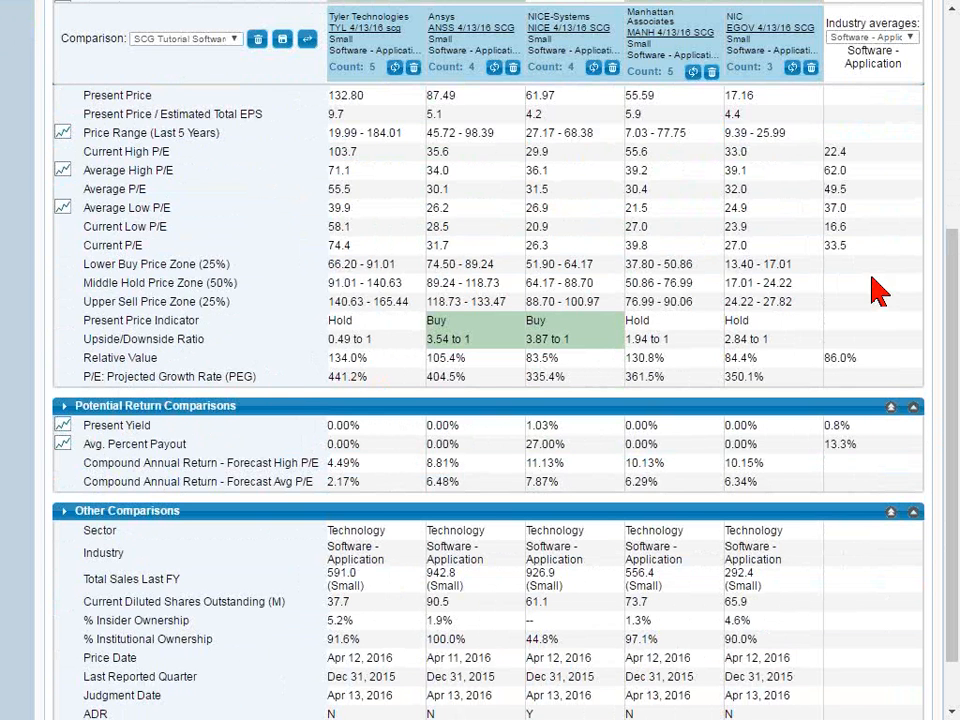
left_click_drag(955, 300, 945, 340)
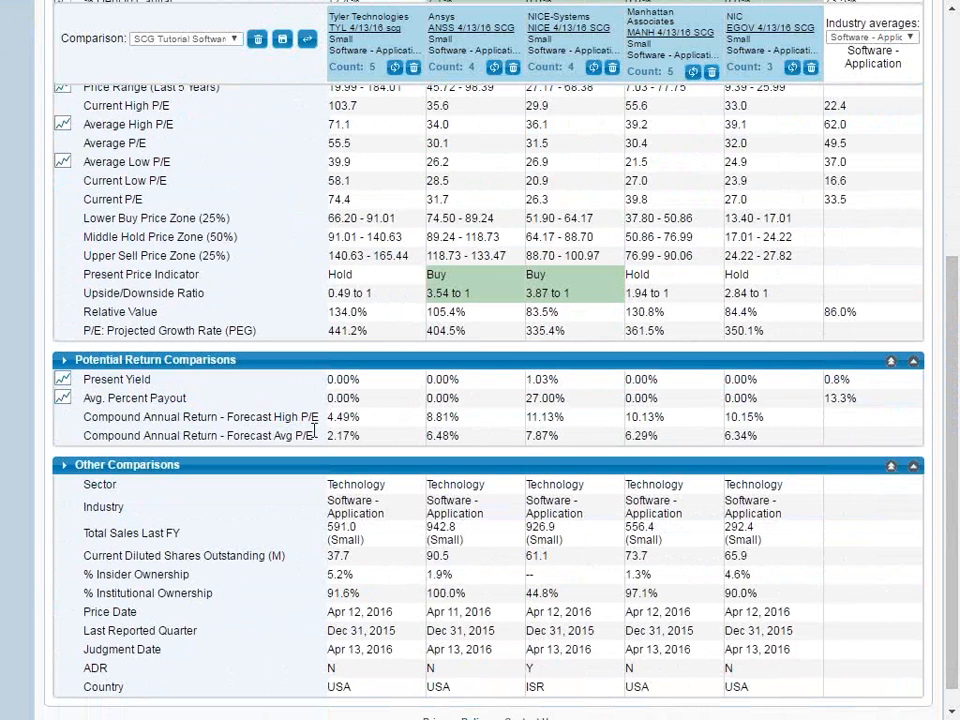
left_click_drag(75, 436, 325, 445)
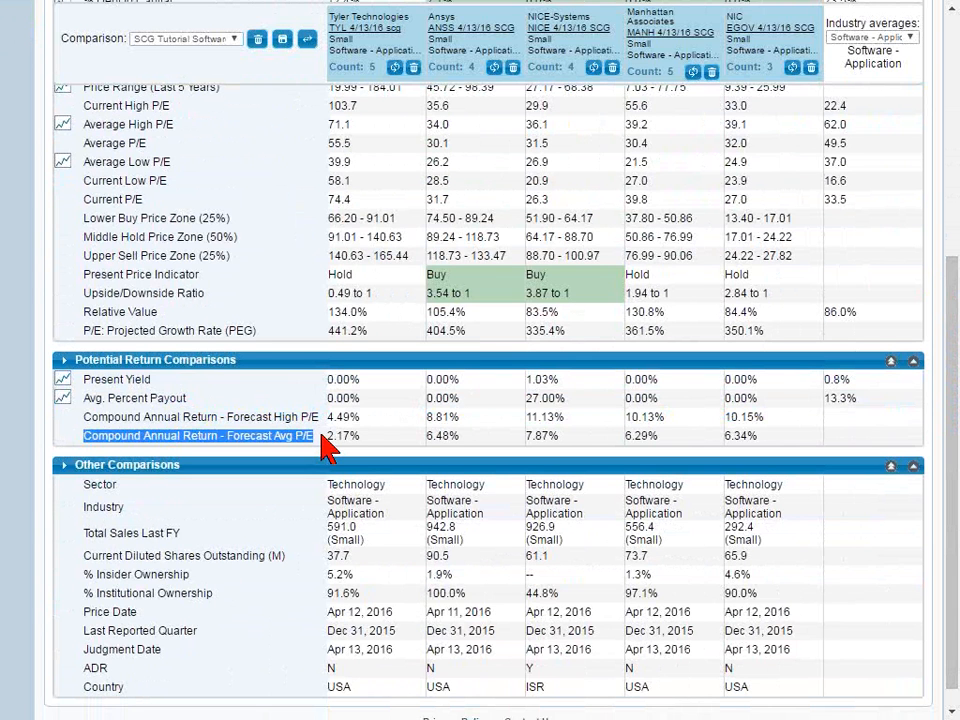
double_click(241, 437)
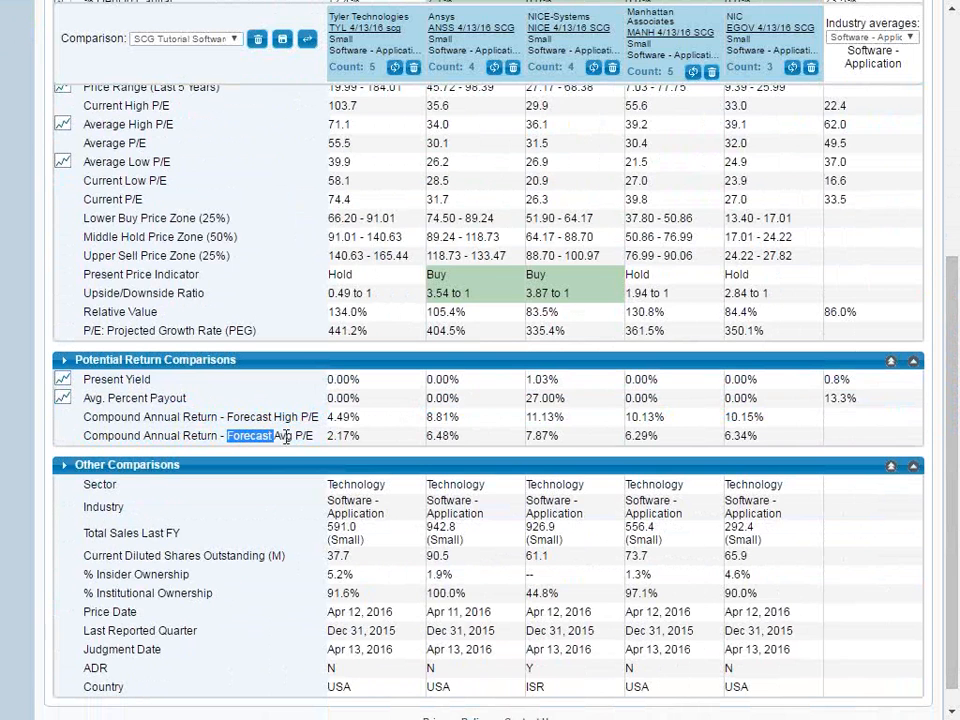
left_click_drag(292, 437, 228, 437)
scroll(955, 312, "down", 1)
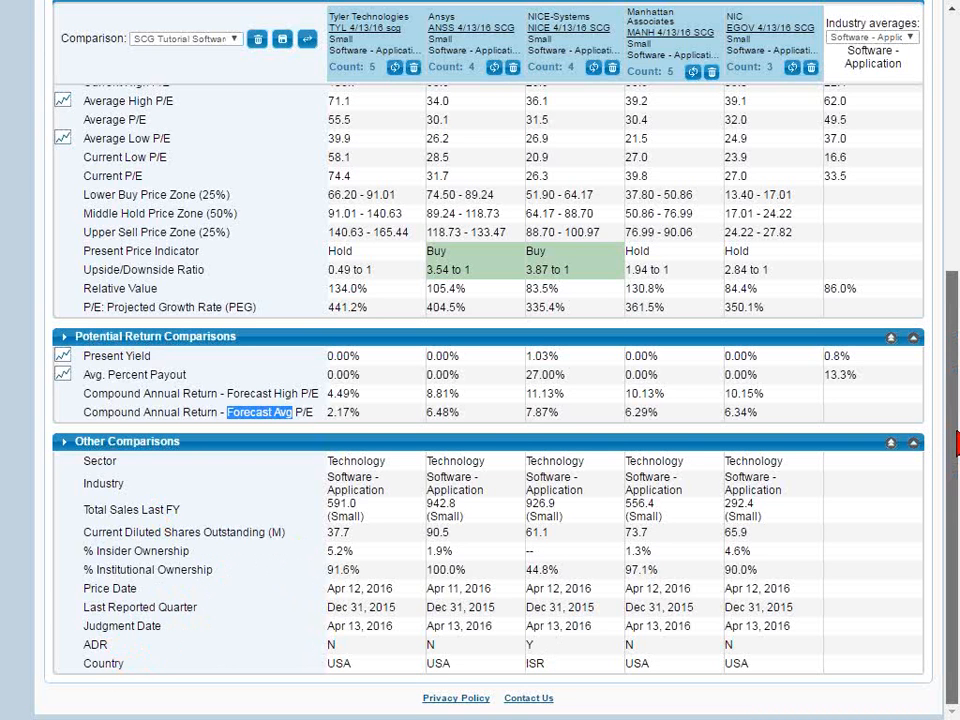
scroll(957, 445, "up", 1)
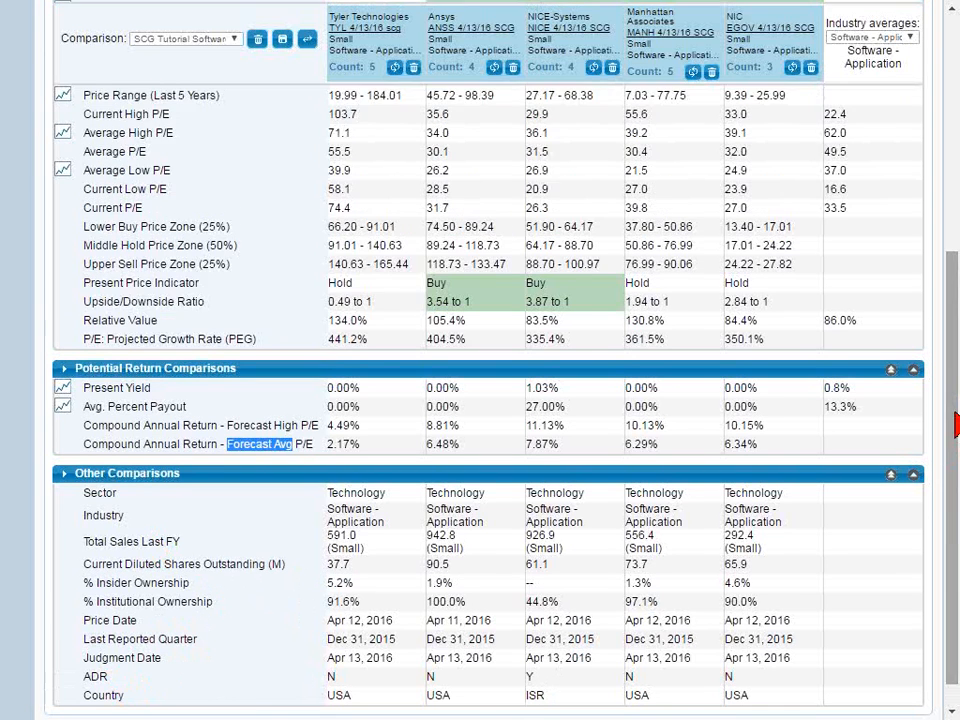
left_click(268, 452)
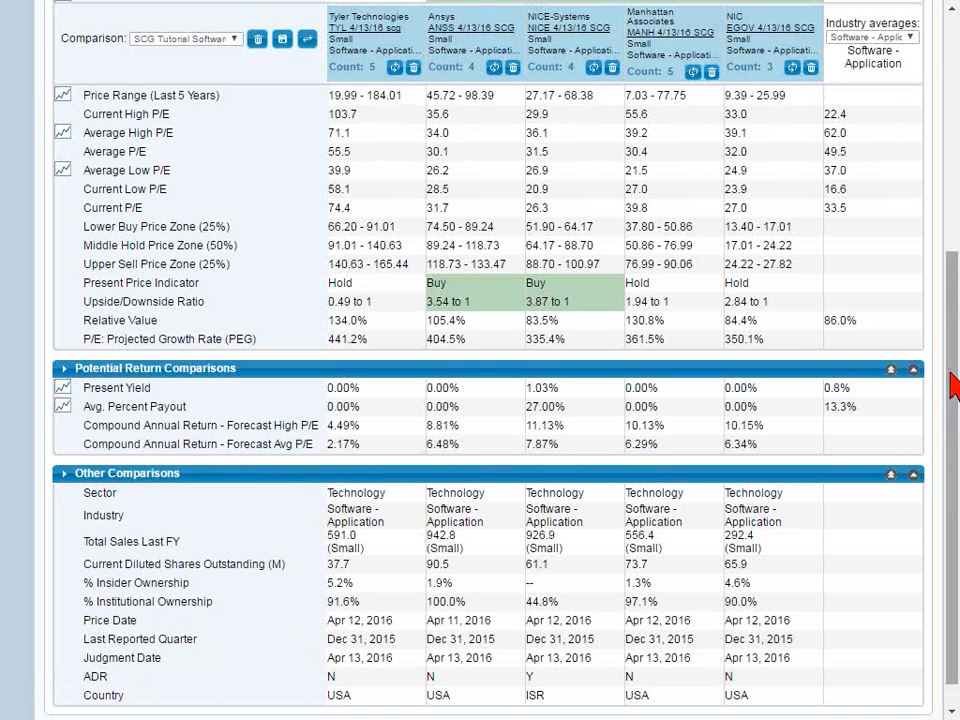
Review the SCG Plus comparison from the Growth section through Other Comparisons, looking over the additional rows
scroll(950, 385, "down", 1)
scroll(956, 254, "up", 3)
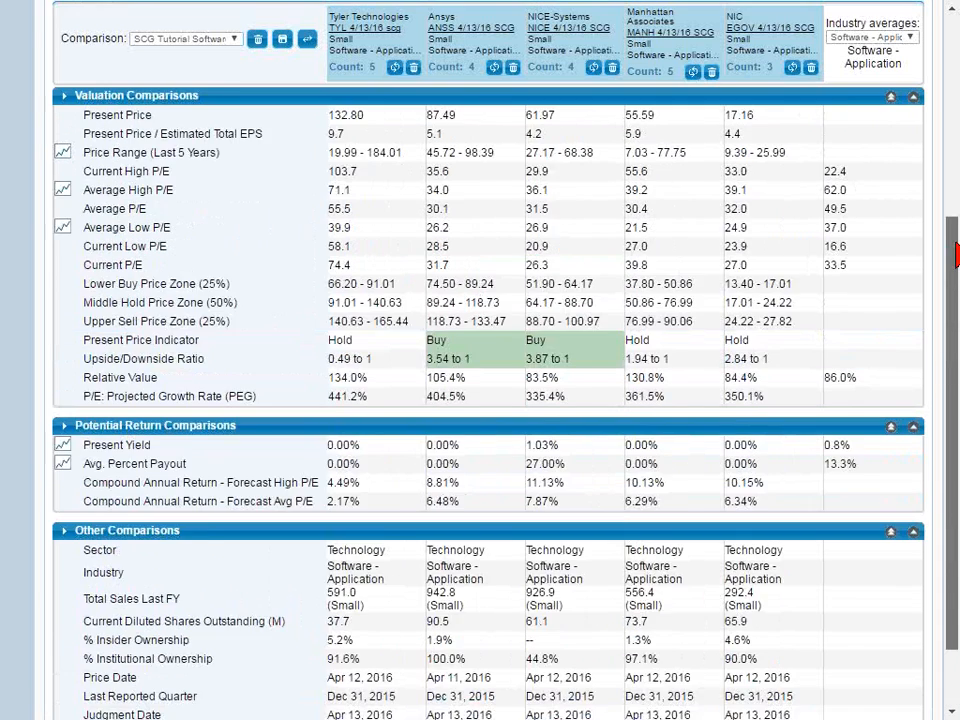
scroll(957, 254, "up", 4)
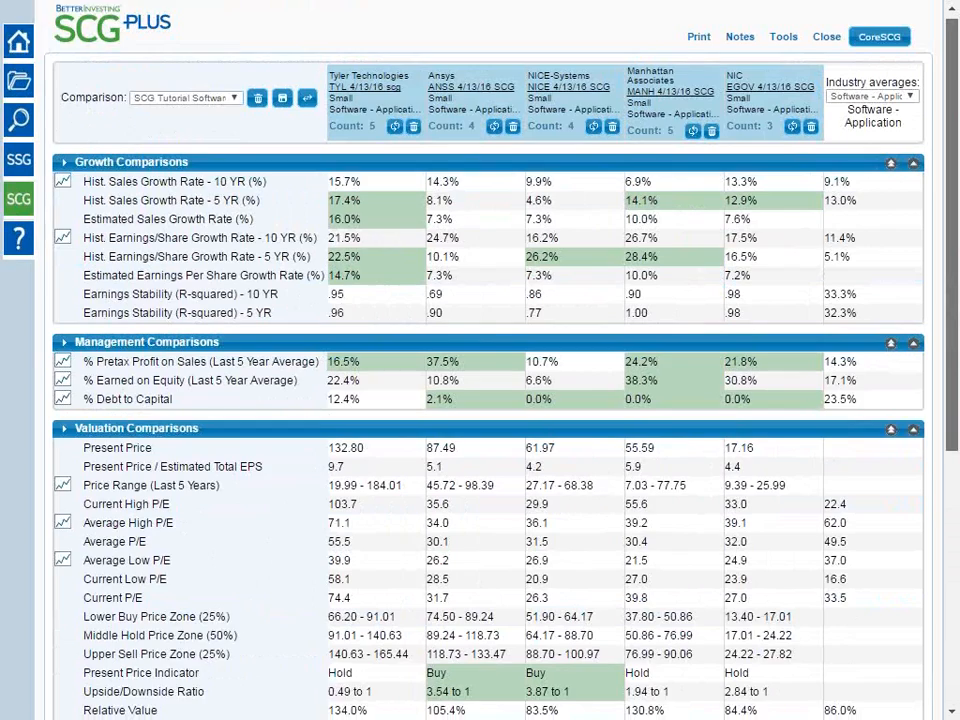
scroll(957, 254, "down", 2)
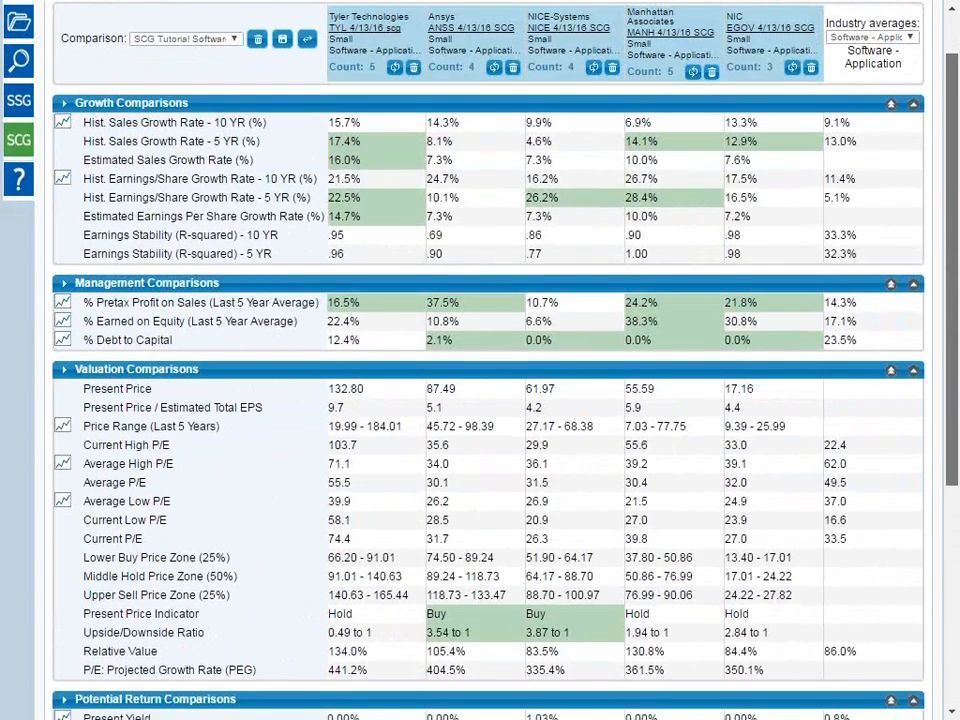
scroll(957, 254, "down", 2)
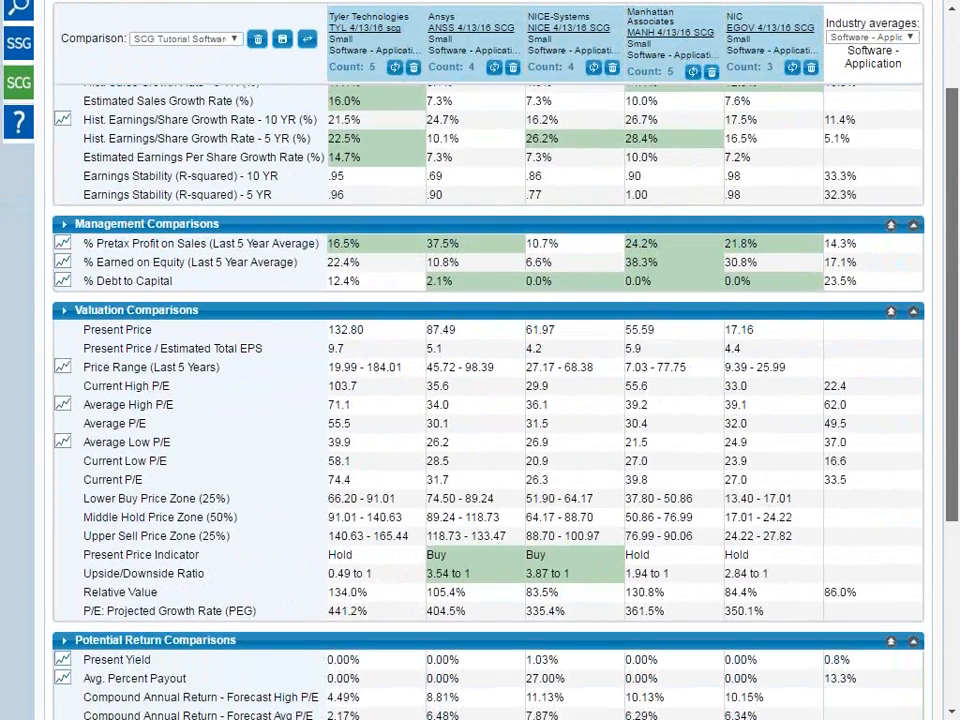
scroll(957, 254, "down", 3)
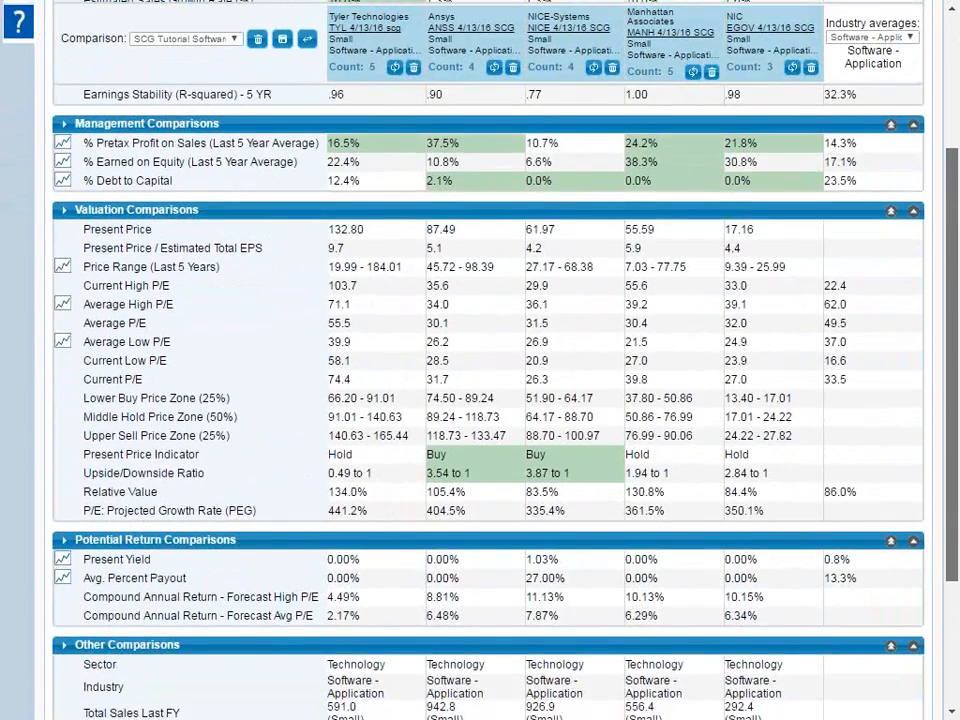
scroll(488, 400, "down", 5)
scroll(488, 400, "up", 5)
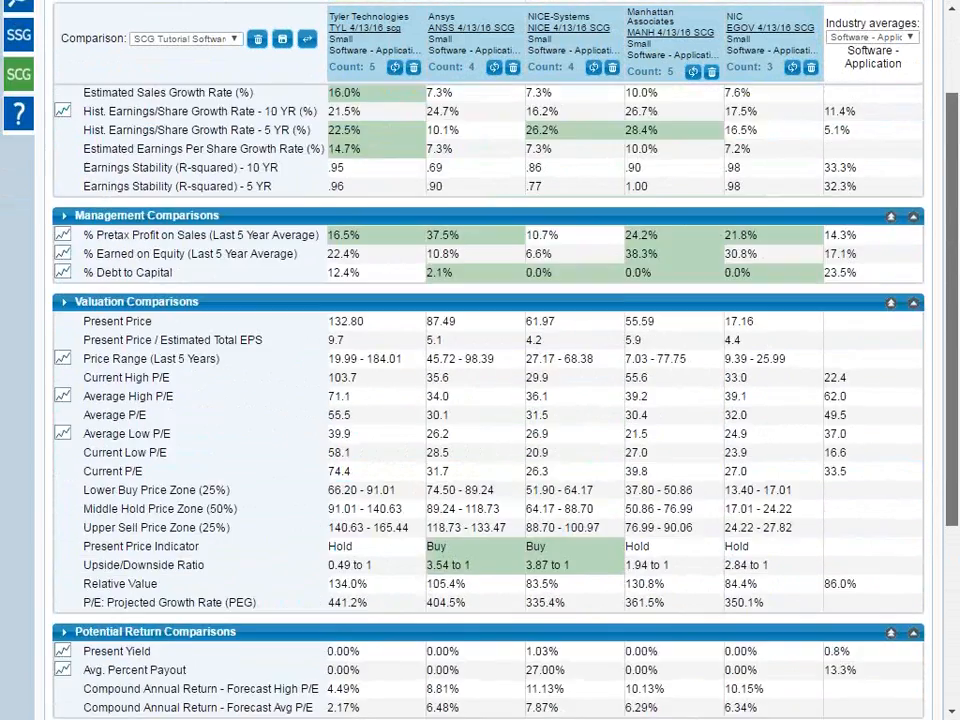
scroll(488, 400, "up", 3)
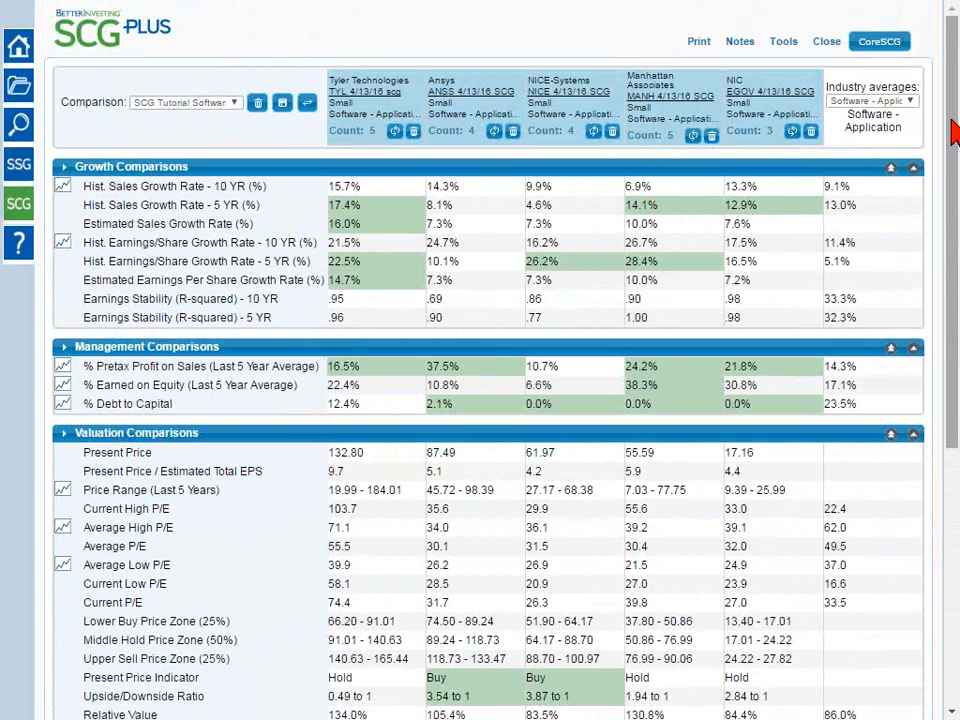
Examine the 5-year sales and earnings growth rows and both Earnings Stability rows, marking their labels and finally clearing the text selection
left_click_drag(262, 206, 62, 205)
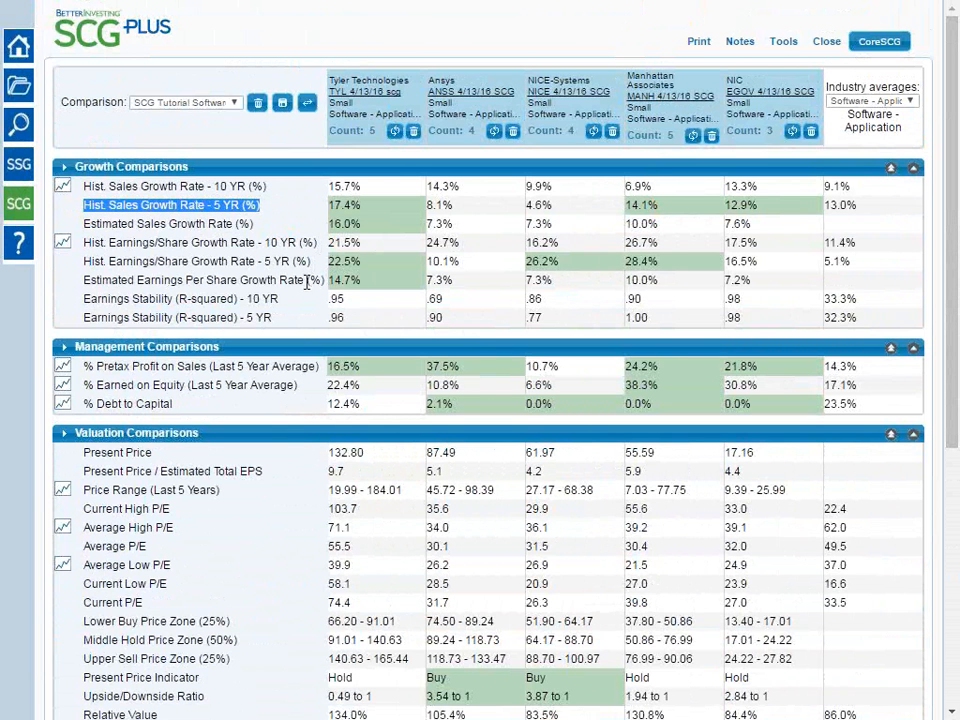
left_click_drag(312, 262, 84, 262)
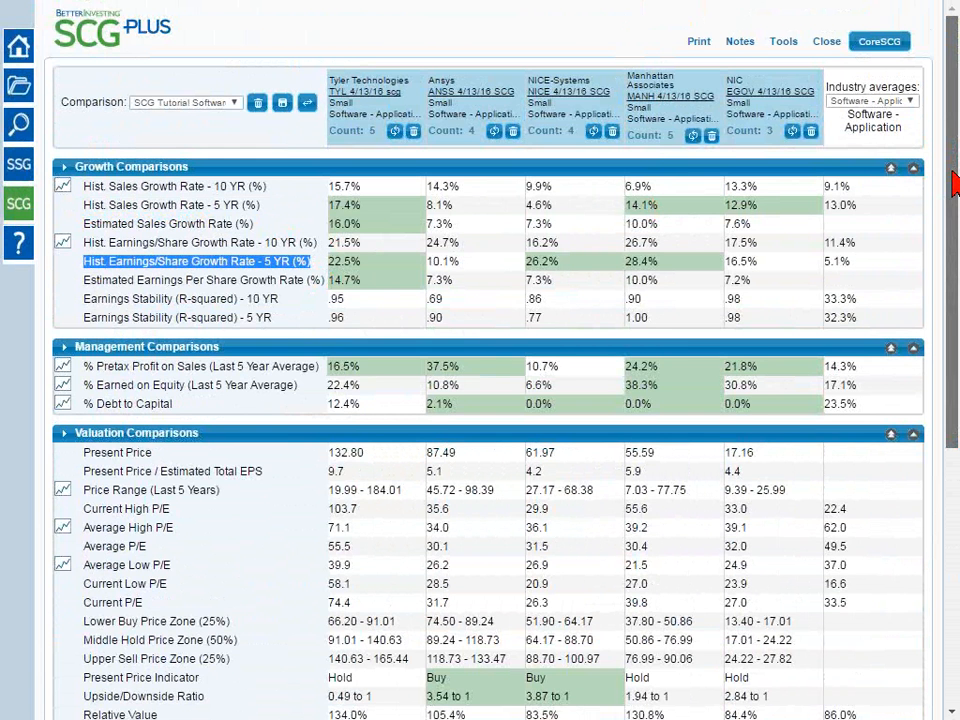
left_click_drag(952, 190, 957, 421)
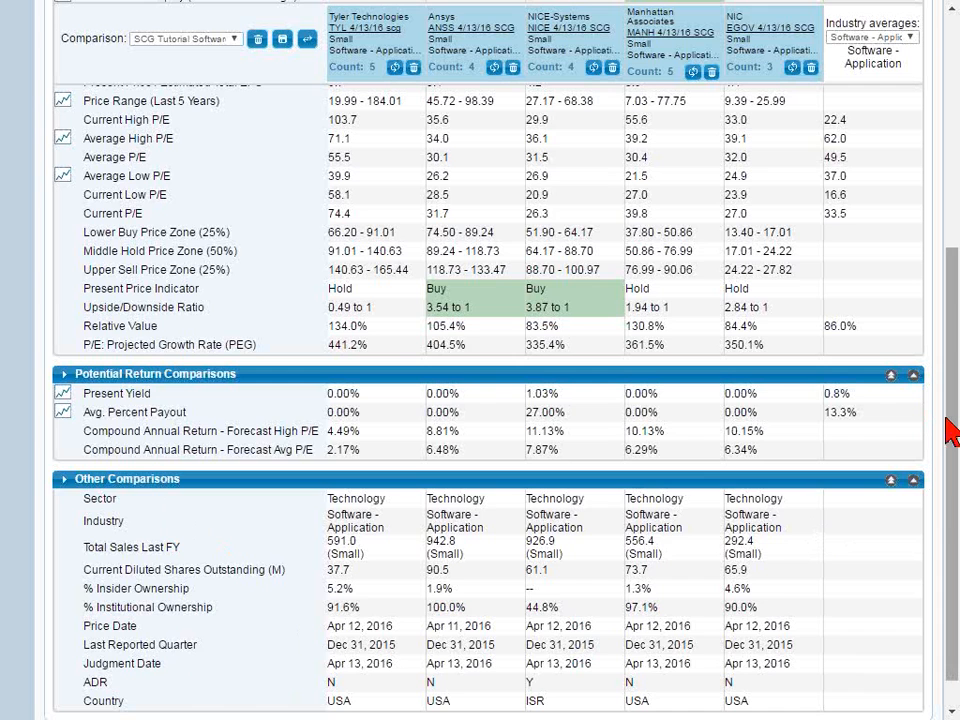
left_click_drag(951, 418, 949, 200)
left_click_drag(295, 263, 82, 246)
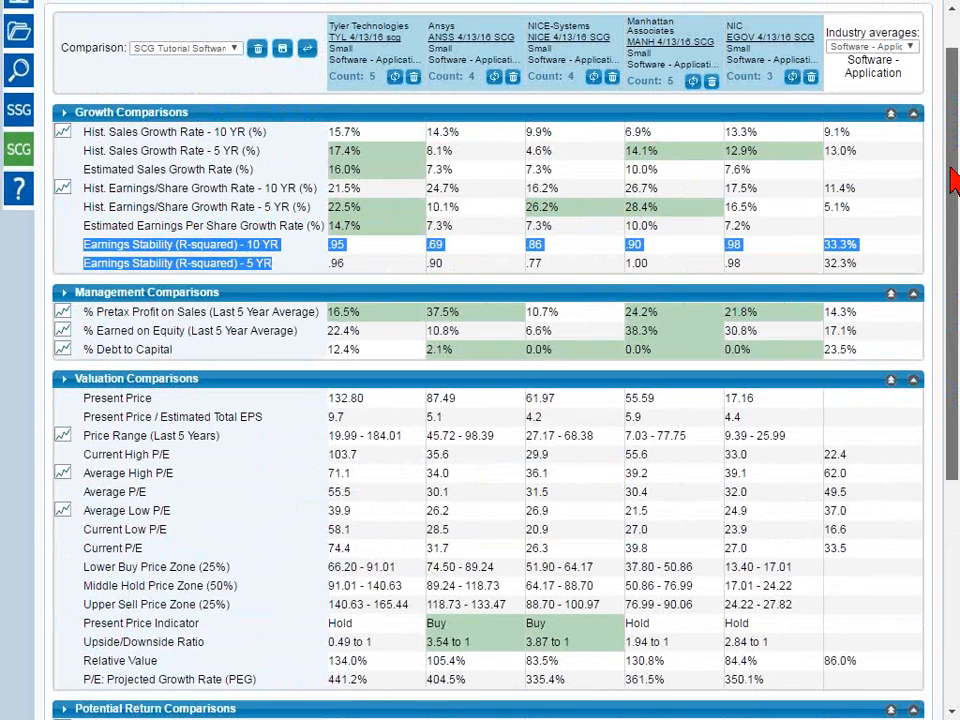
left_click_drag(955, 185, 946, 130)
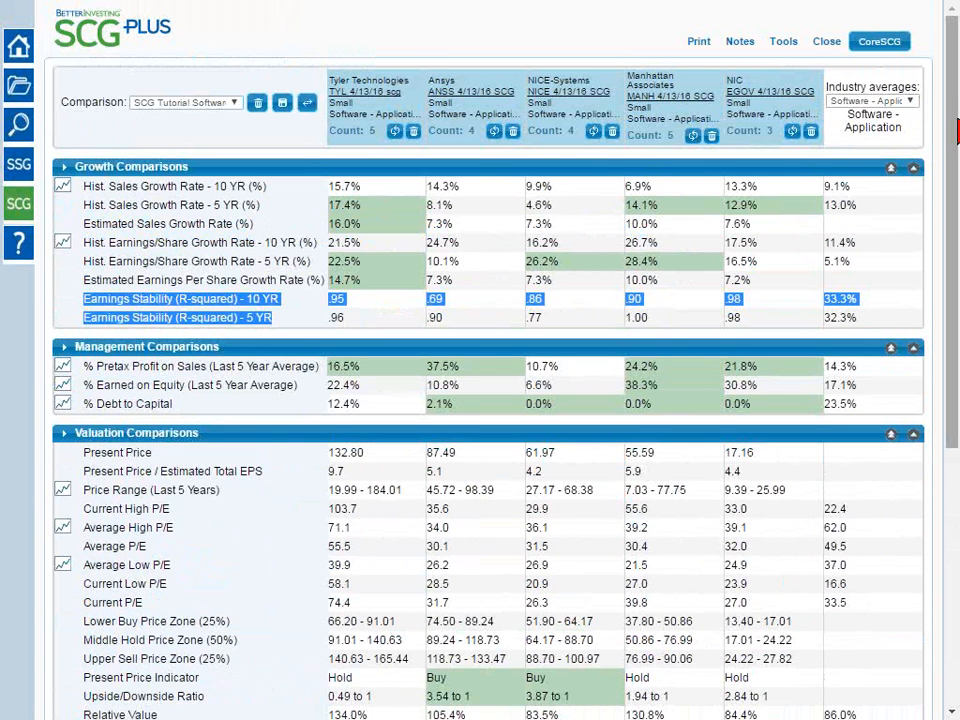
left_click(379, 50)
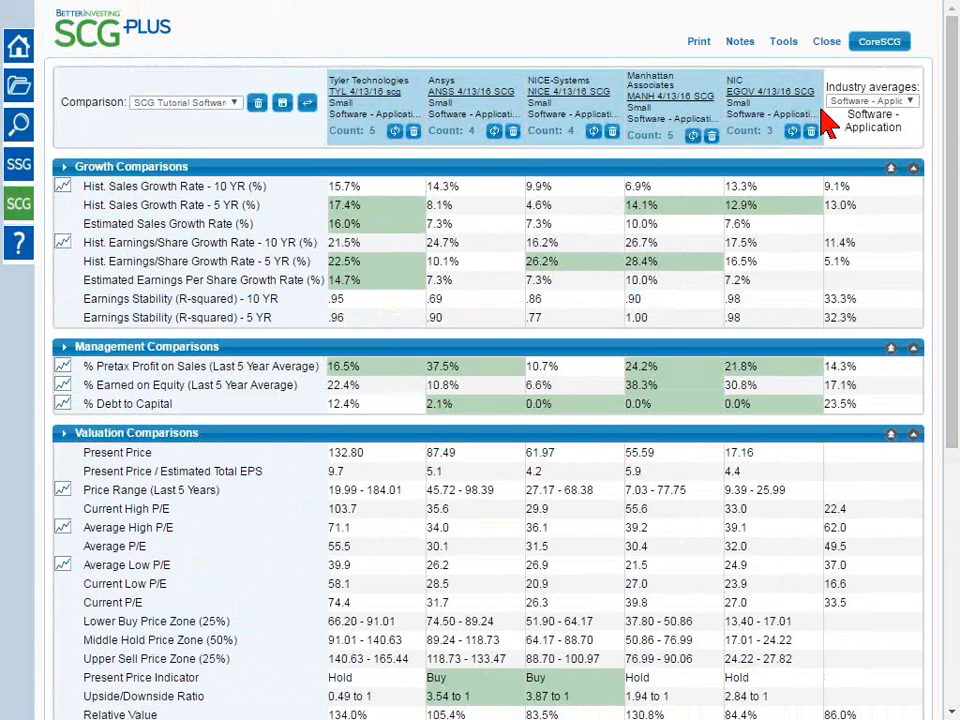
View the comparison in SCG Core, look over its shorter set of rows, and return to SCG Plus
left_click(891, 44)
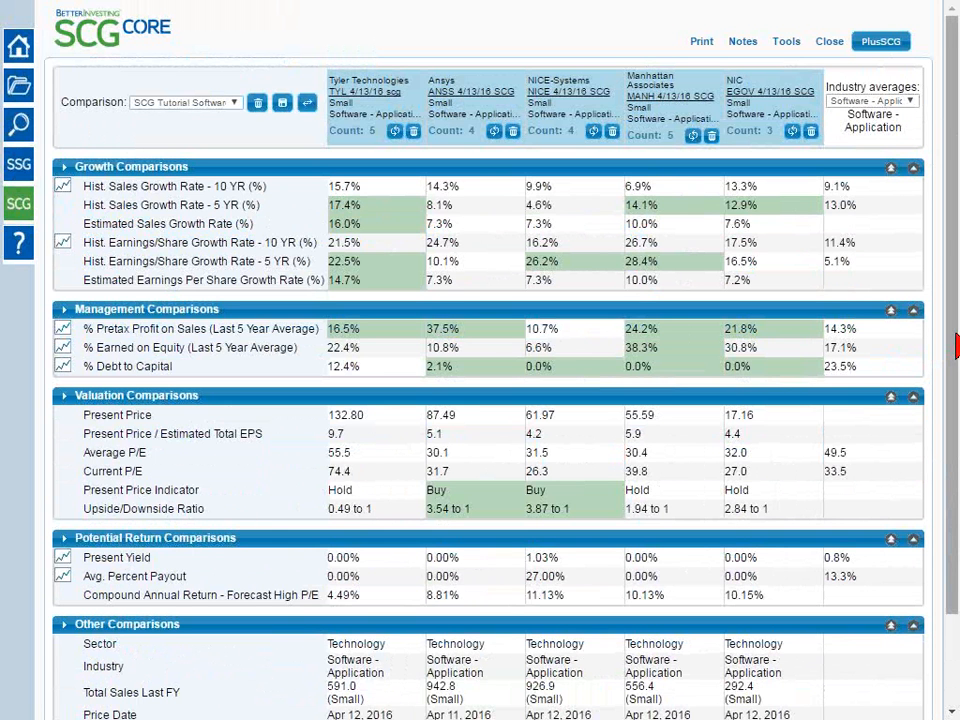
left_click_drag(957, 345, 957, 380)
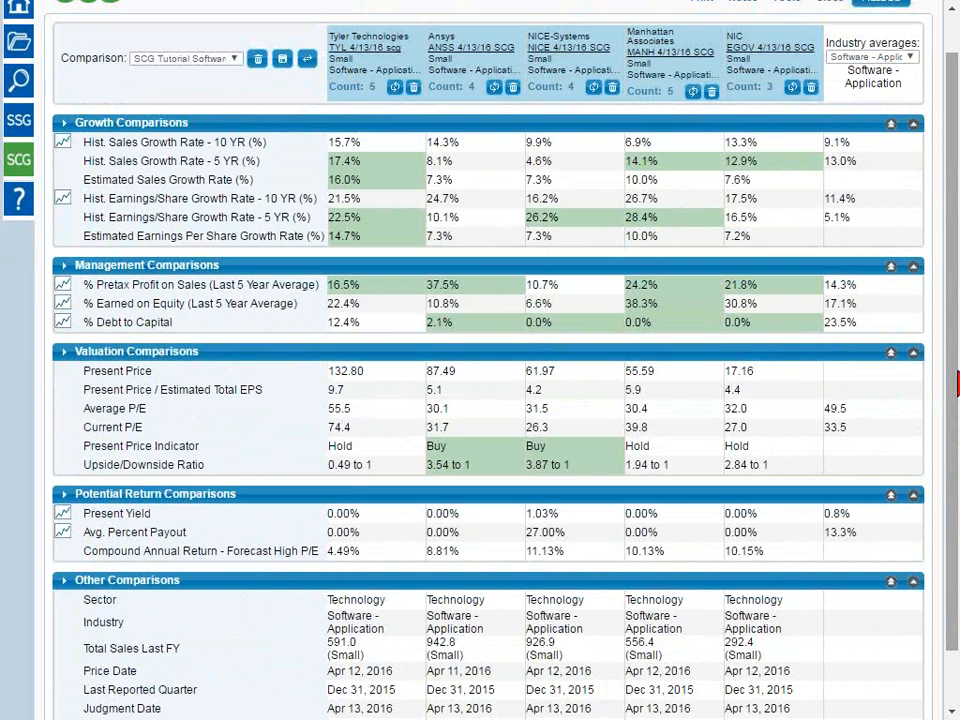
left_click_drag(955, 380, 955, 245)
left_click(877, 43)
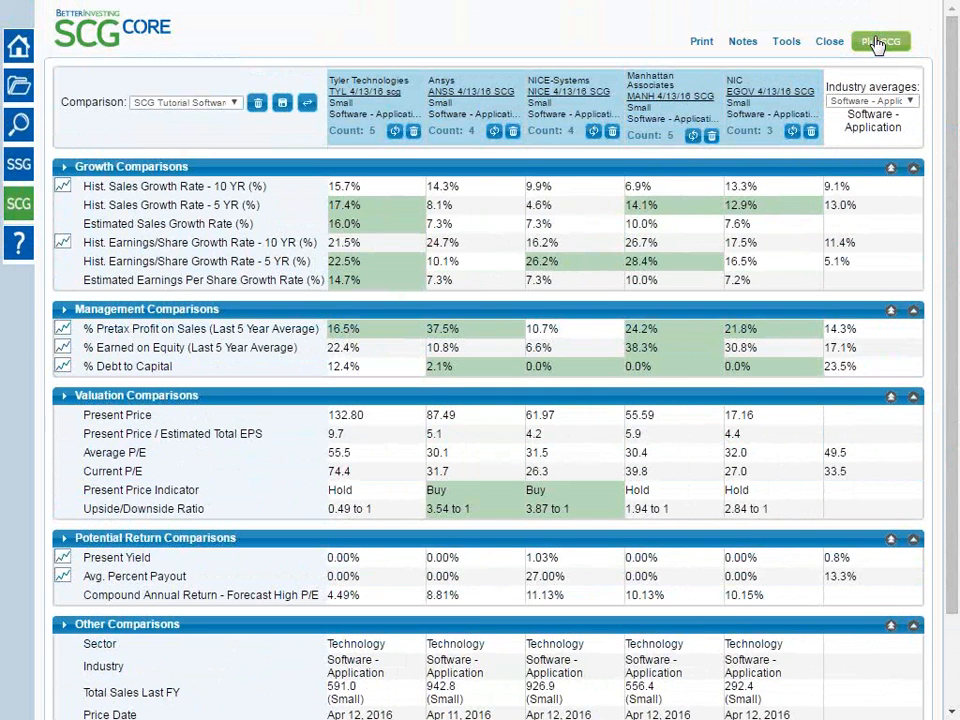
Enable Use SCG Core as the default behavior in the comparison preferences and save them
left_click(796, 45)
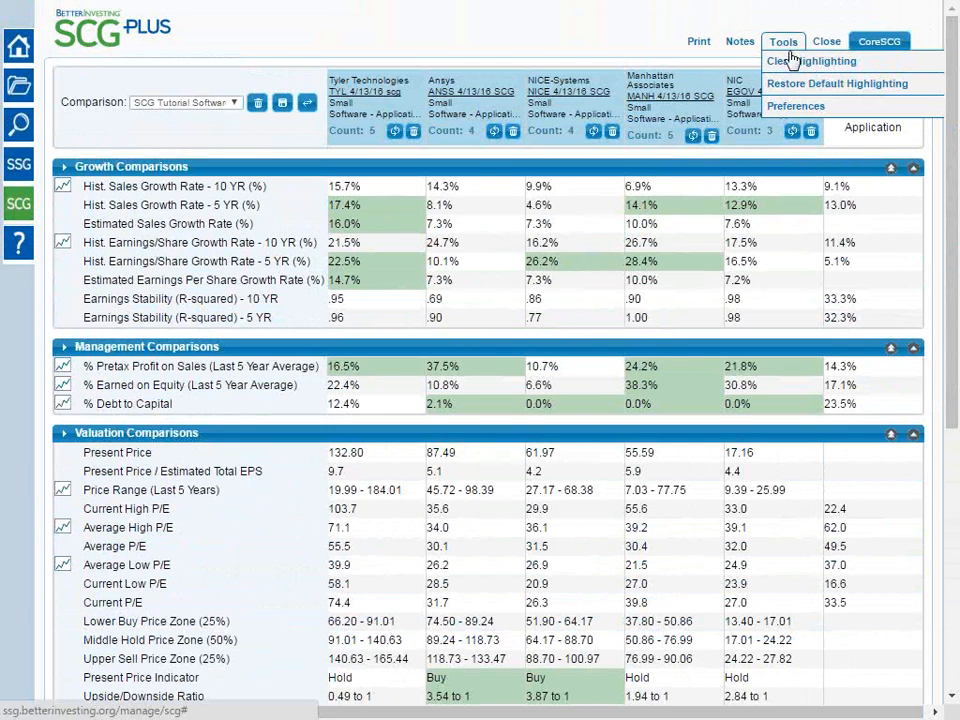
left_click(800, 108)
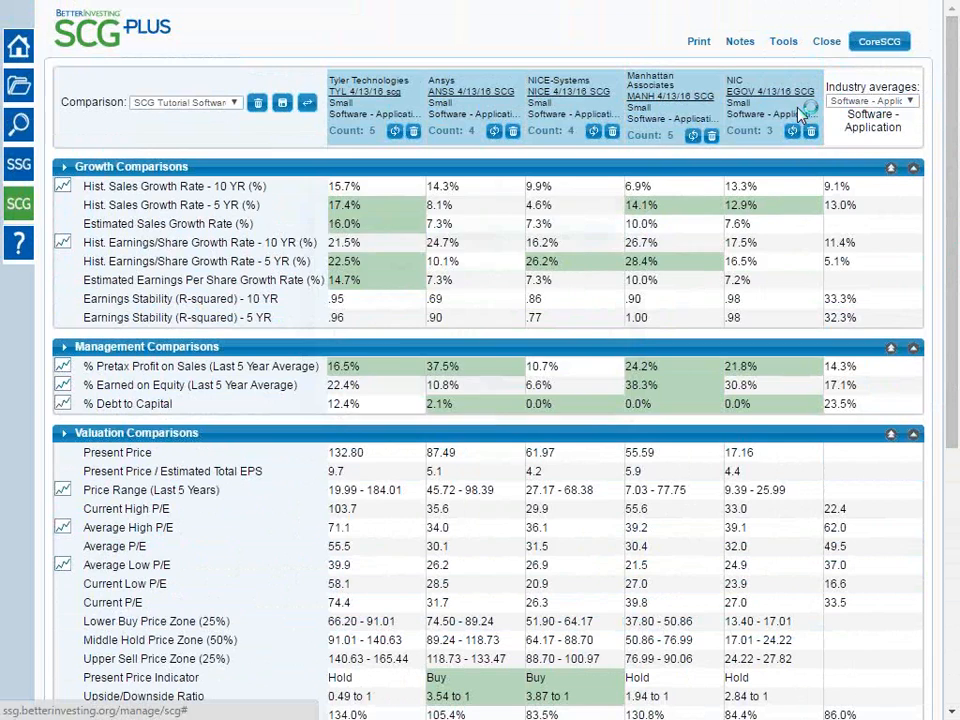
left_click(389, 291)
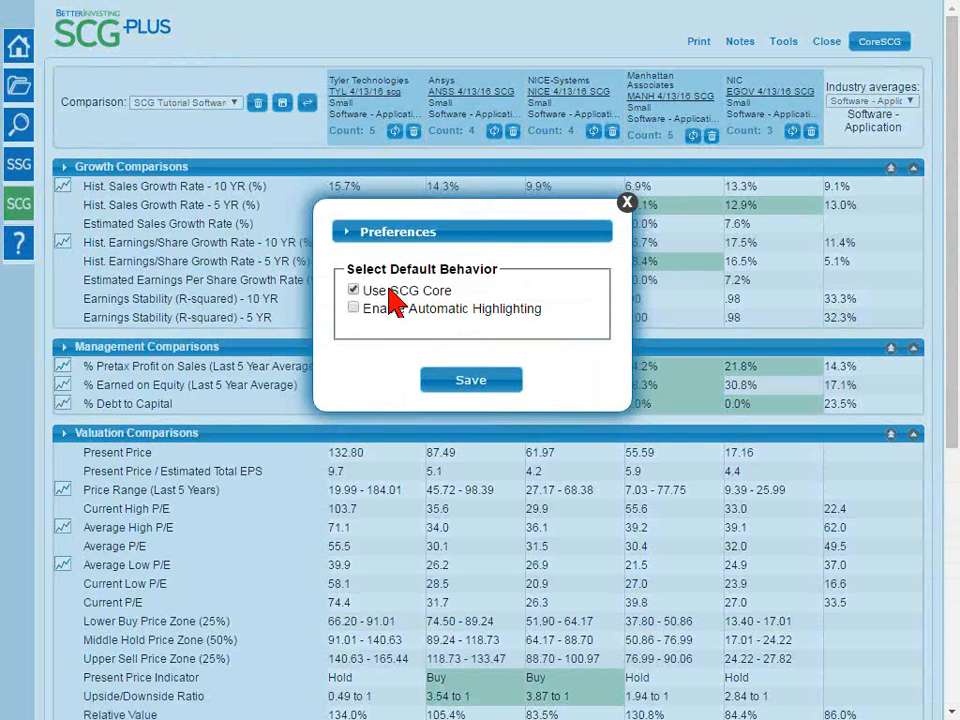
left_click(482, 386)
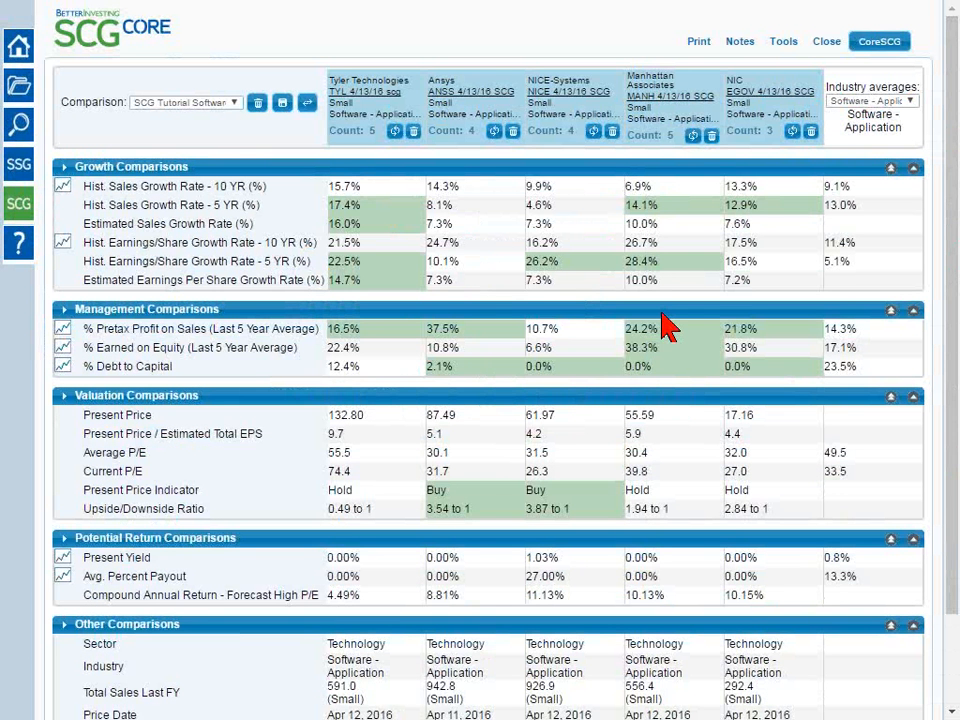
Switch the software stock comparison to the SCG Core view
left_click(781, 45)
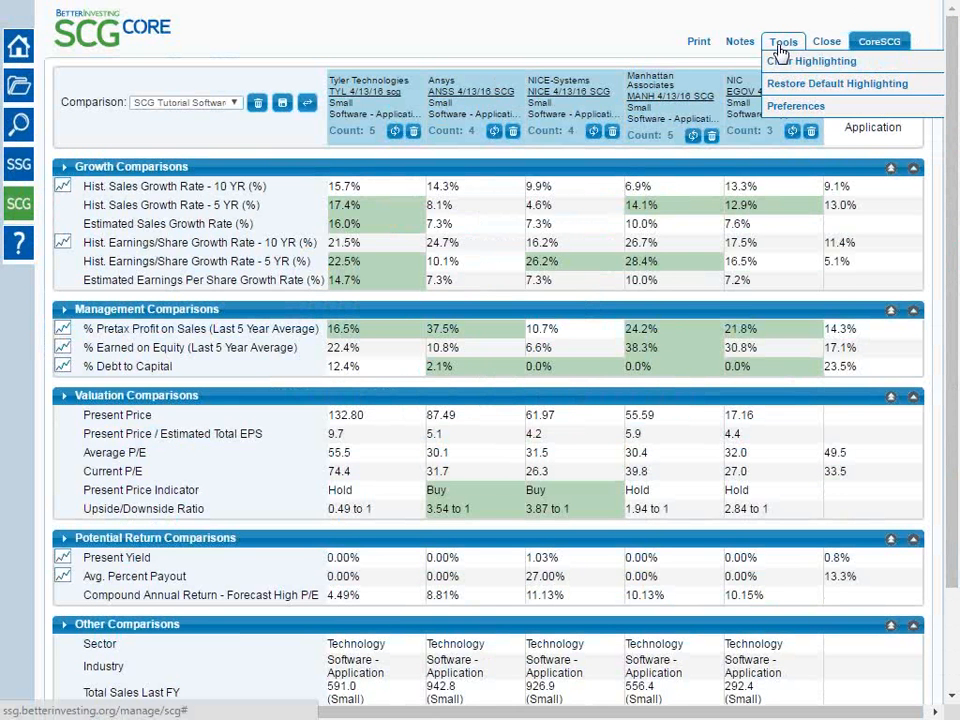
mouse_move(782, 47)
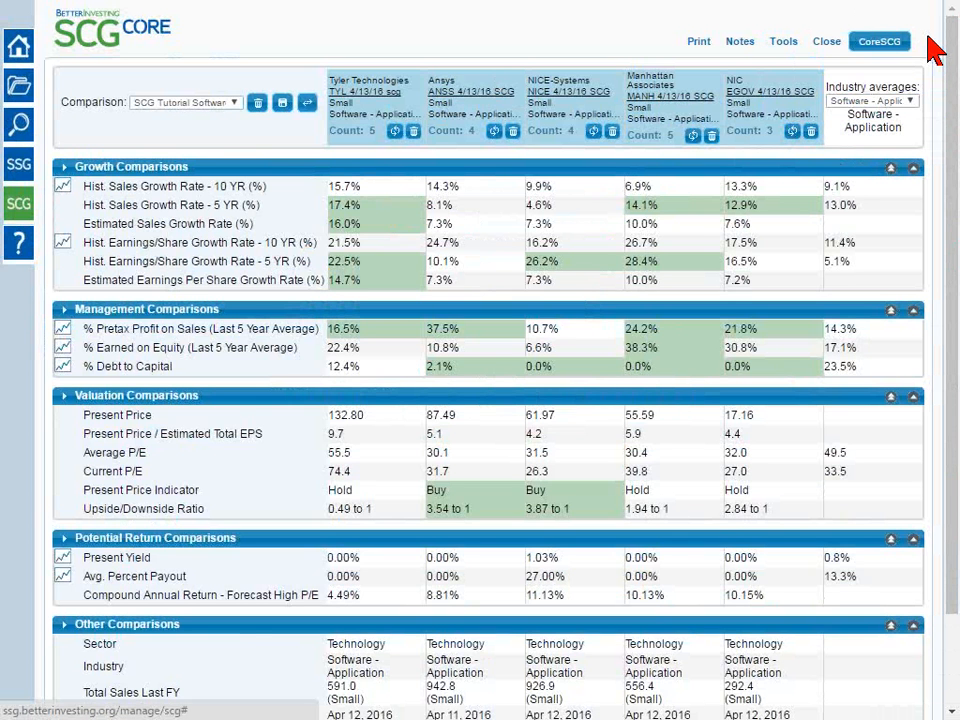
left_click(884, 43)
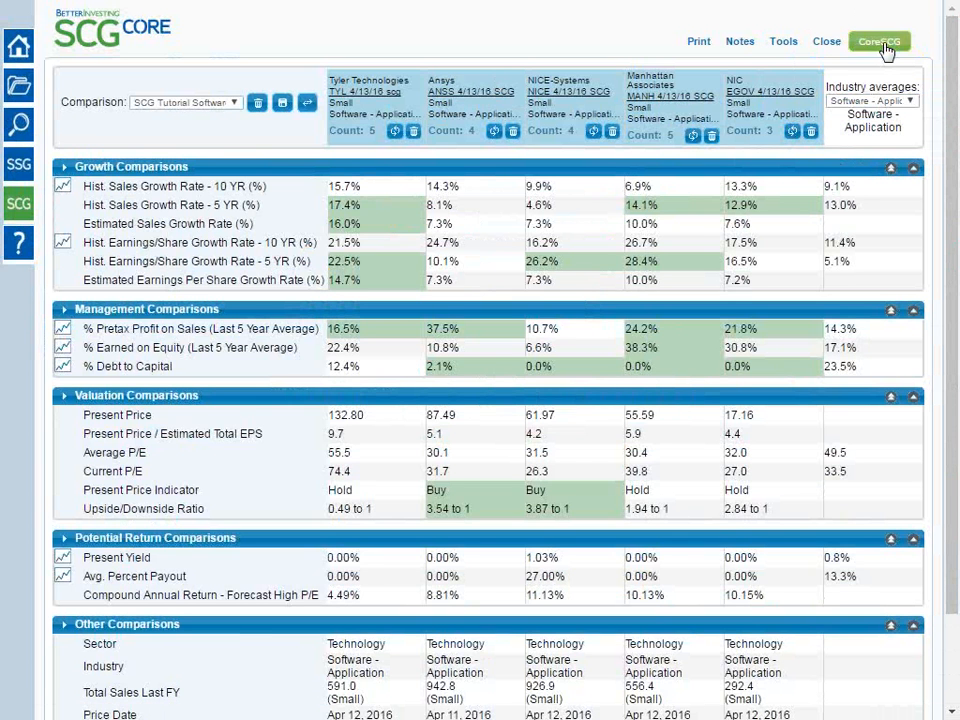
left_click(884, 45)
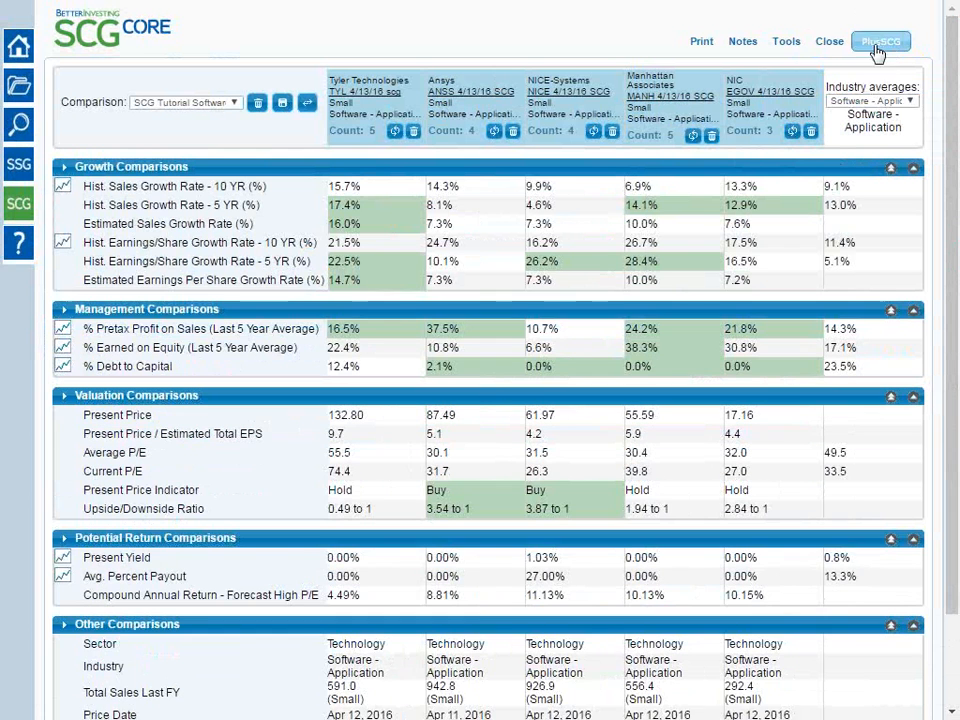
Review the default behavior options in the comparison preferences and close them without changes
mouse_move(786, 41)
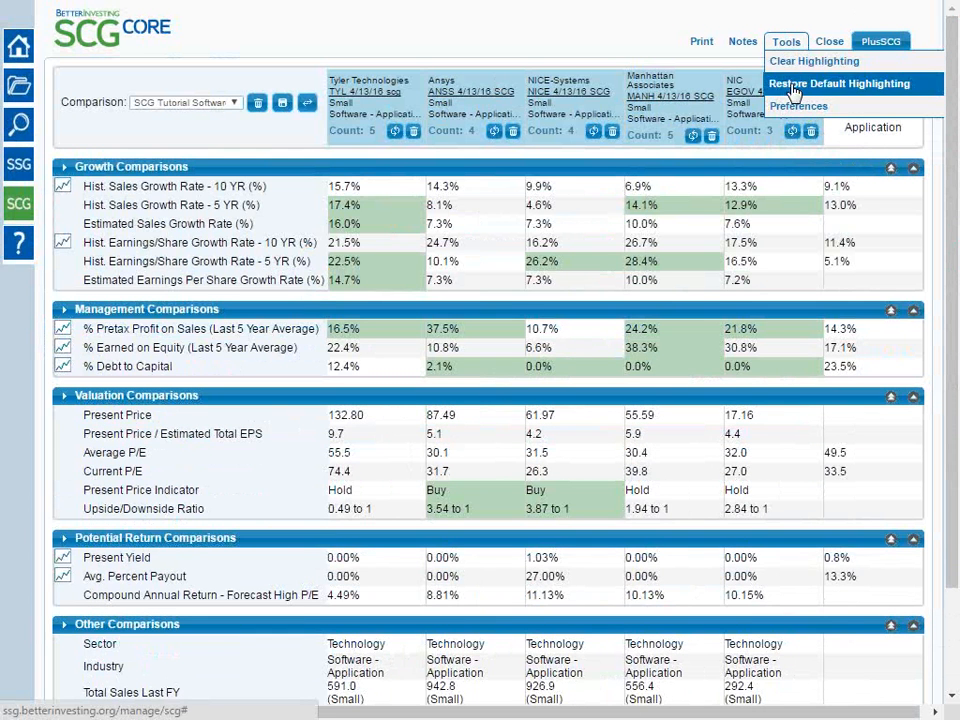
left_click(801, 108)
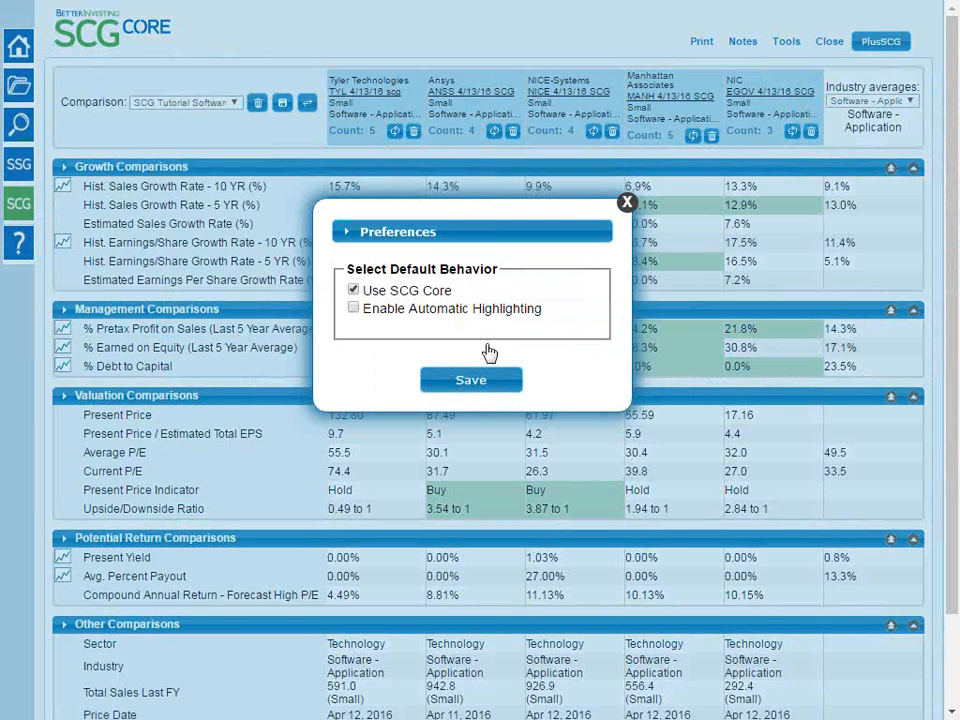
left_click(627, 203)
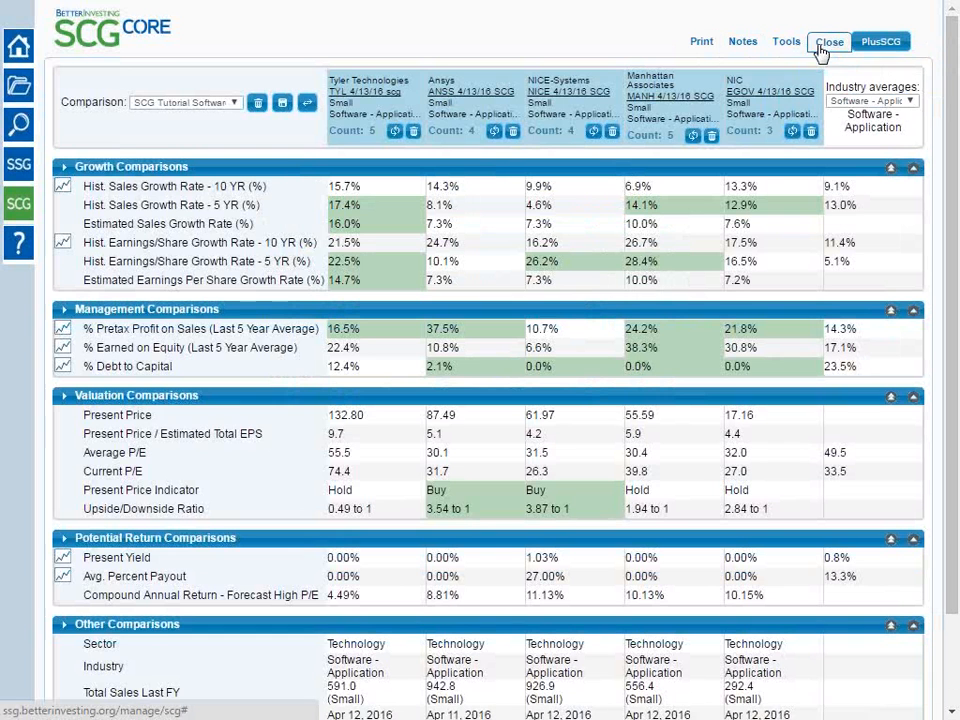
Start a new note for the comparison with the subject "My club's comments on this SCG"
left_click(745, 43)
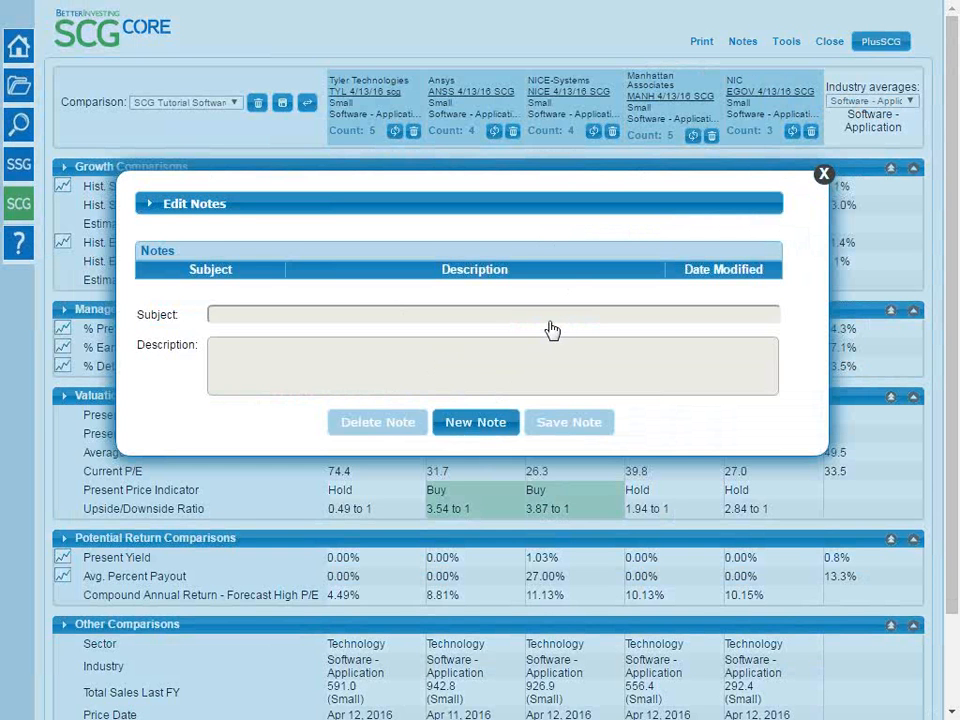
left_click(482, 425)
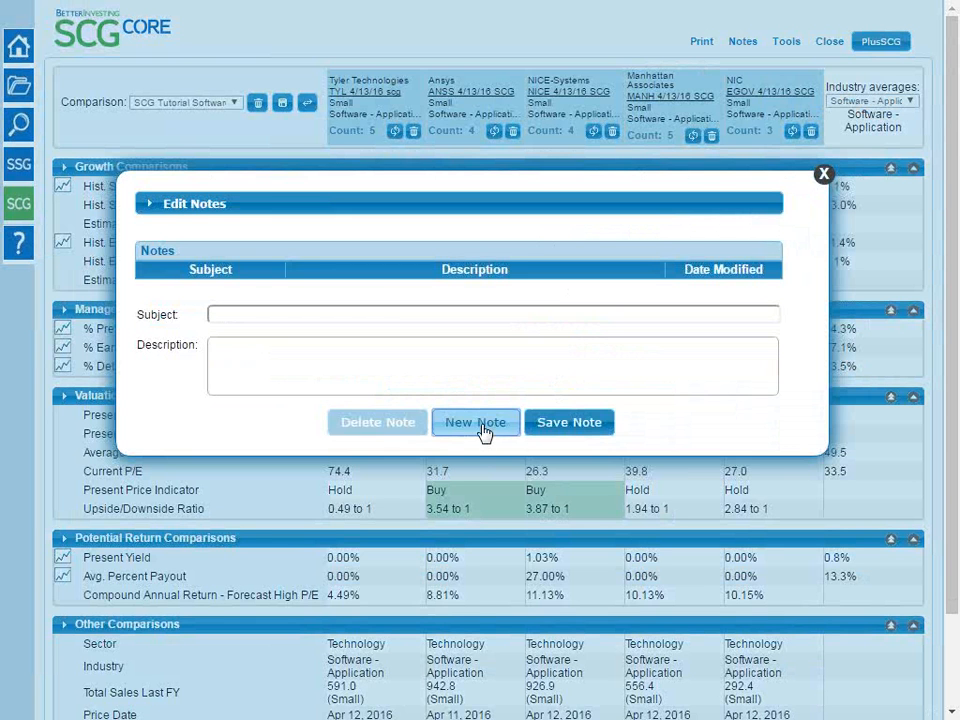
left_click(403, 317)
type("M")
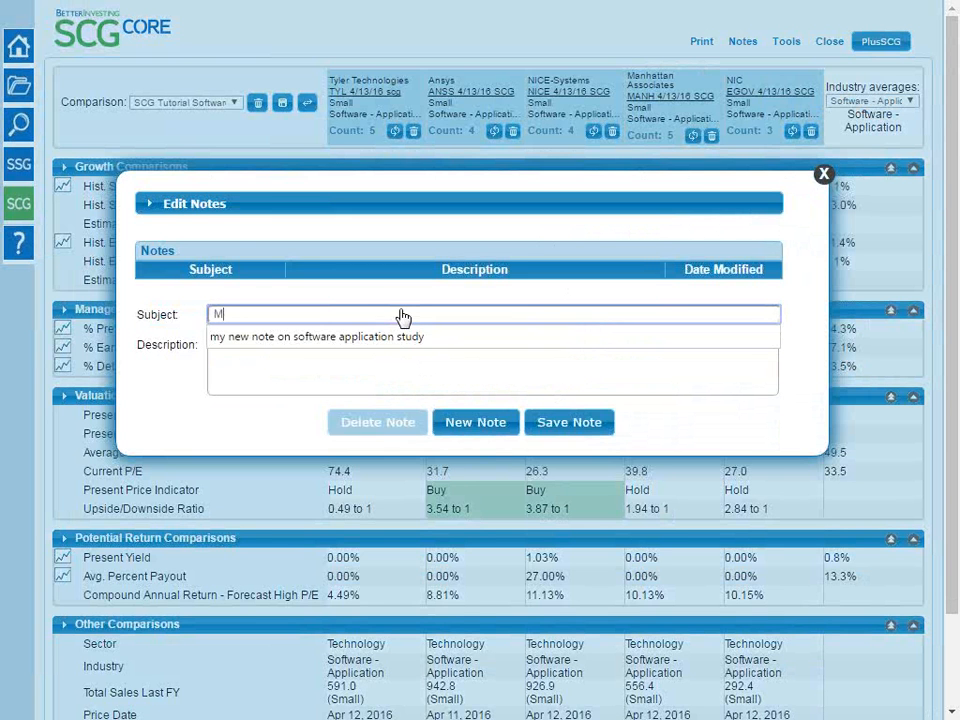
type("y club's comm")
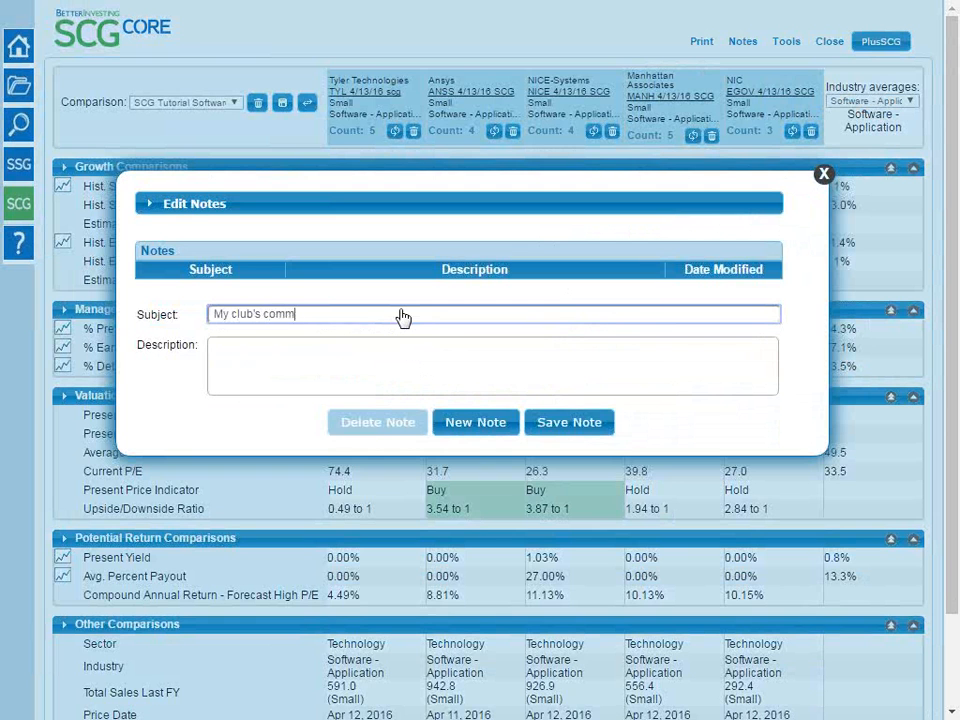
type("ents on this SCG")
Enter "we like only some of these companies" as the note's description and save the note
left_click(371, 353)
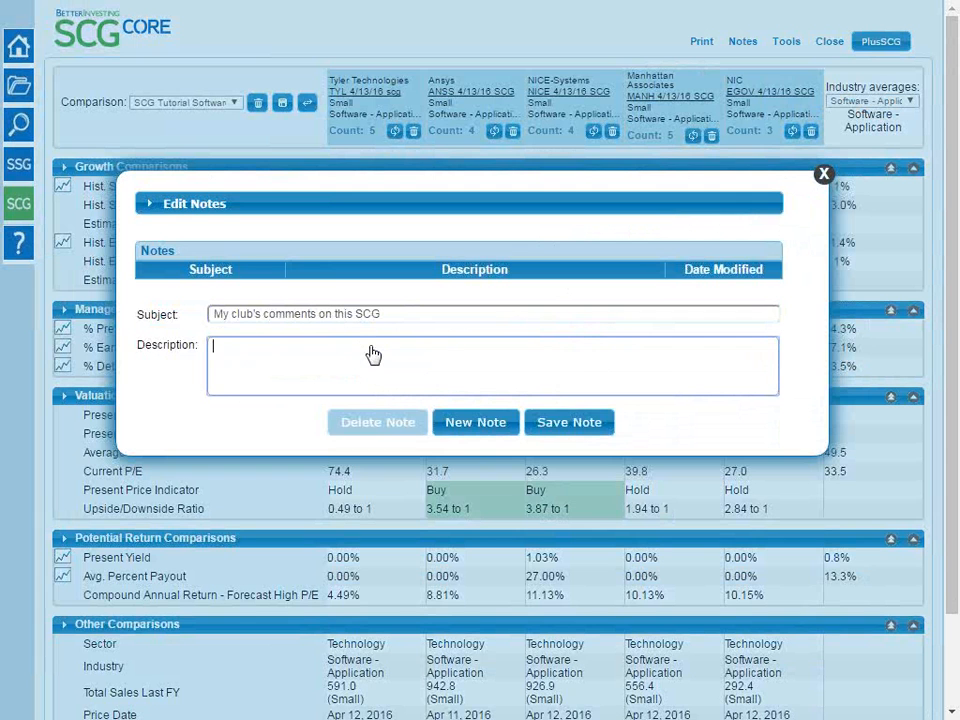
type("we like only some of these companies")
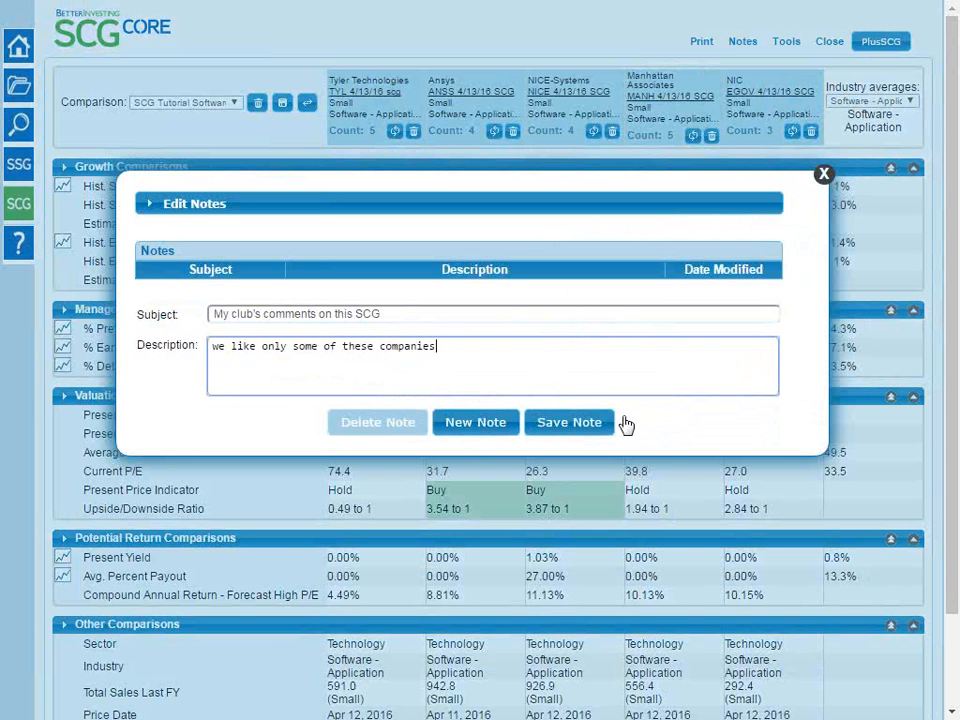
left_click(575, 425)
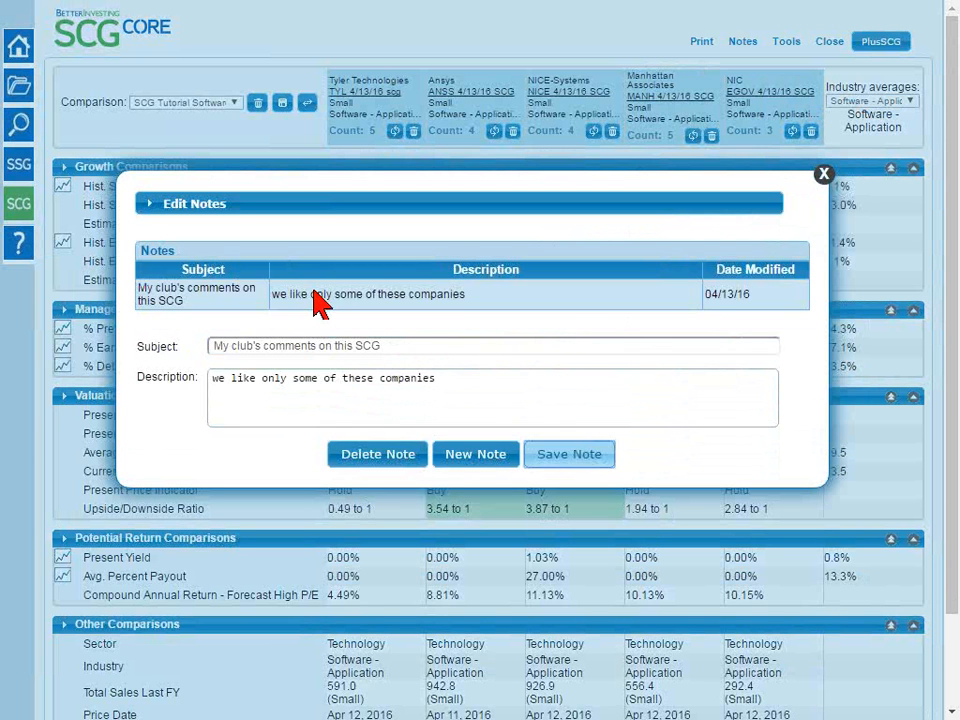
left_click(321, 300)
Add and save a second note with the subject "another new note" and the description "some text here"
left_click(493, 458)
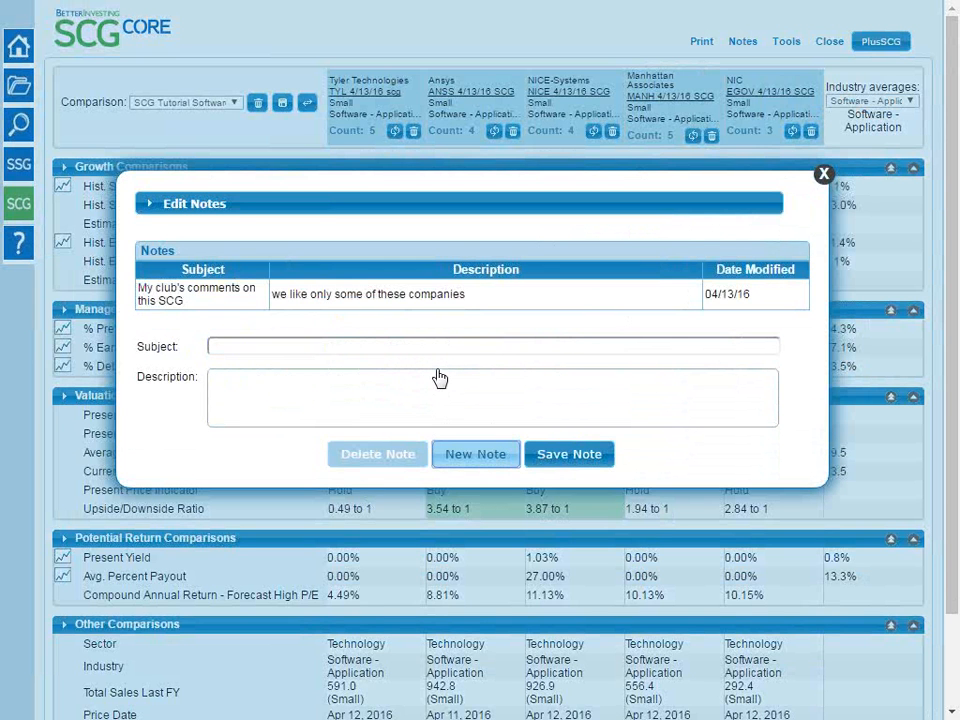
left_click(440, 351)
type("another new note")
key("Tab")
type("some text here")
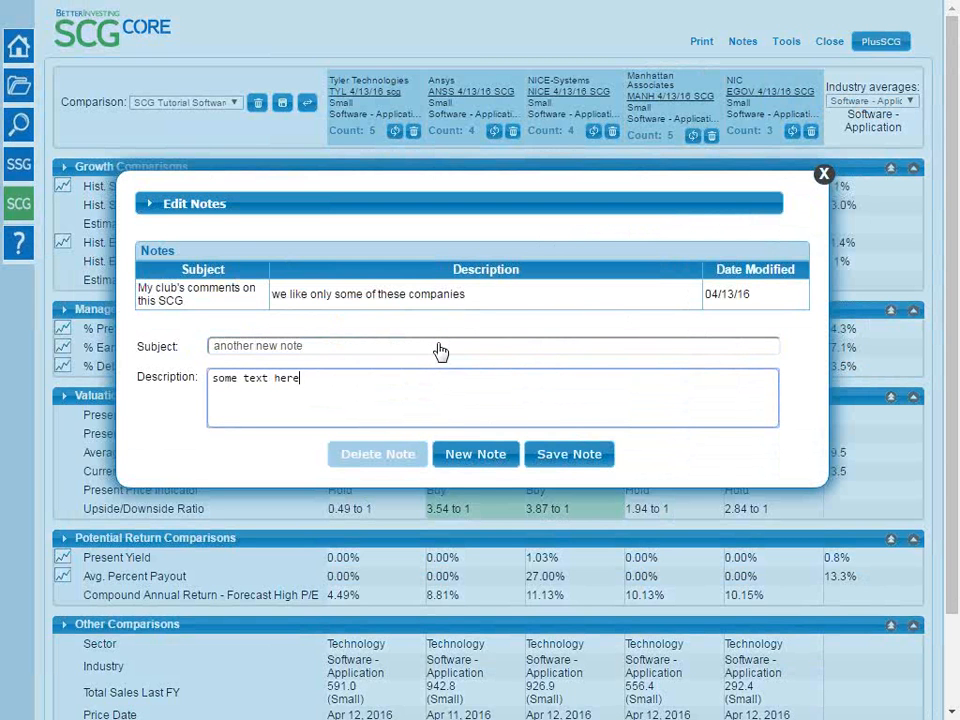
left_click(553, 455)
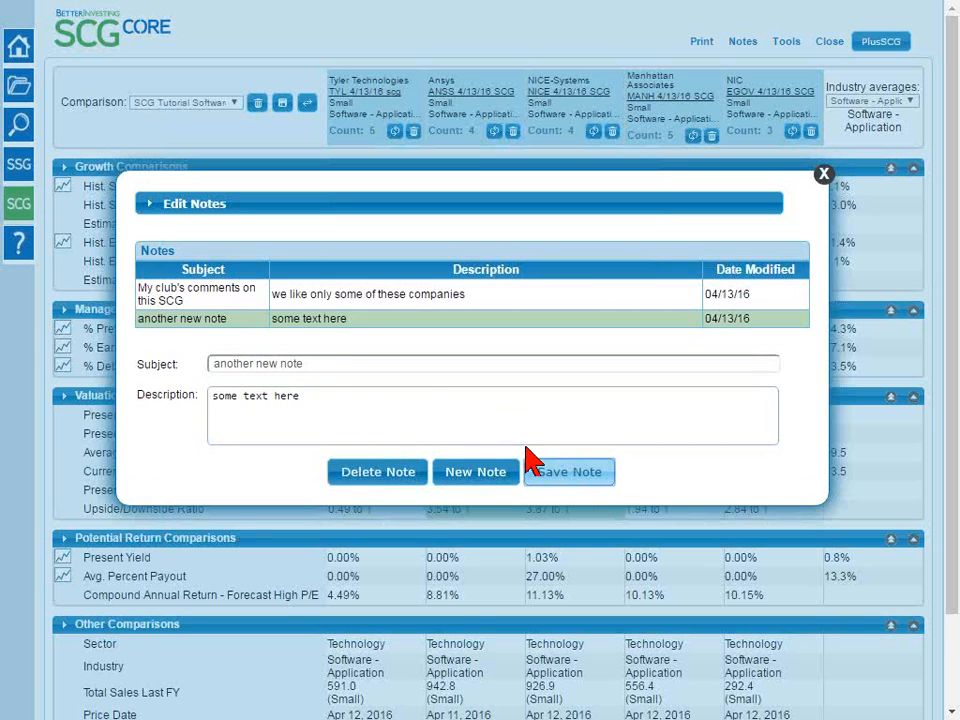
Extend the description of "another new note" to "some text here - and some more text" and save the note
left_click(218, 301)
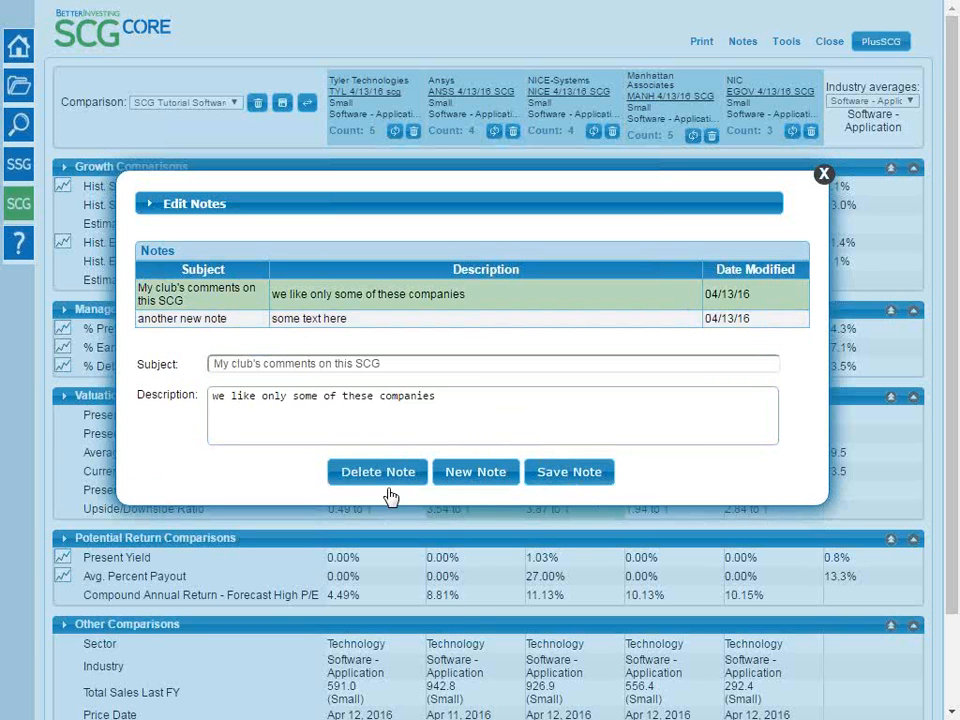
left_click(260, 320)
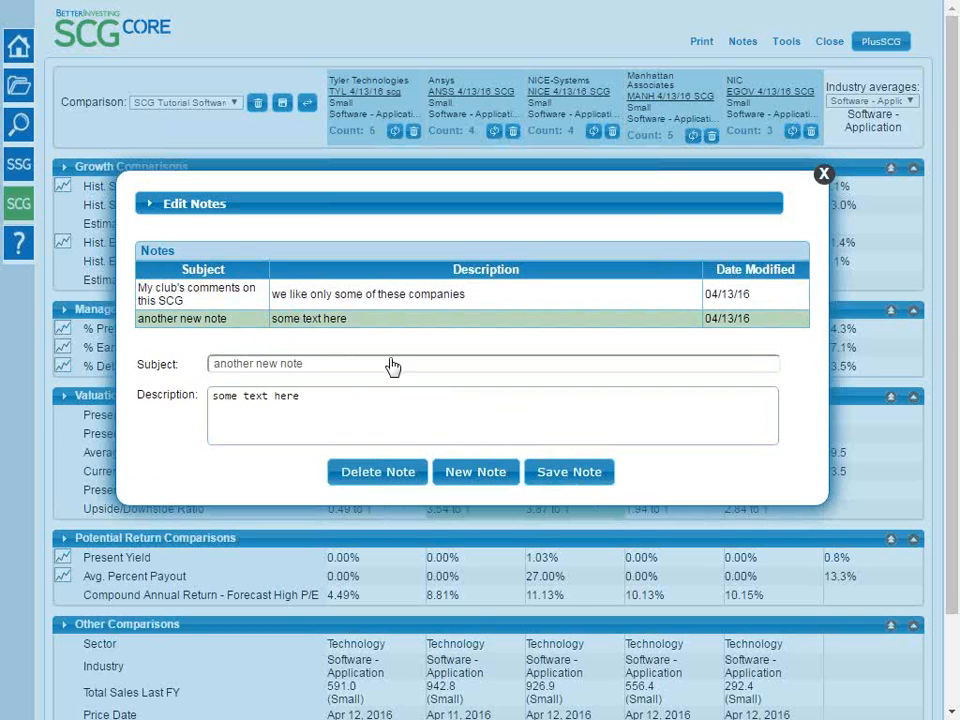
left_click(407, 407)
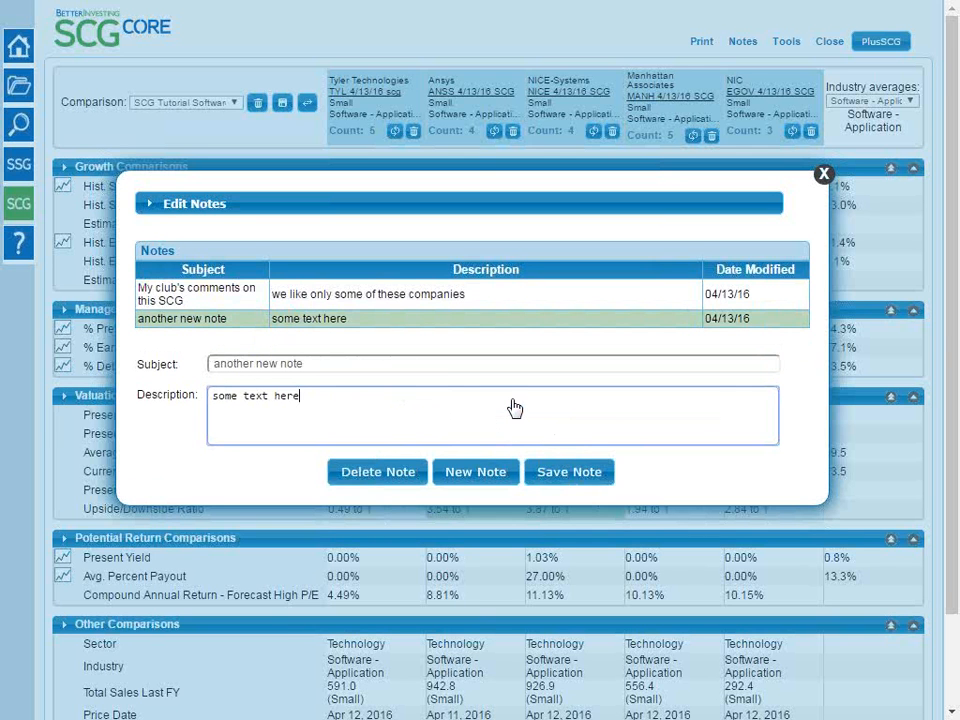
type("- and some more test")
key("BackSpace")
key("BackSpace")
type("xt")
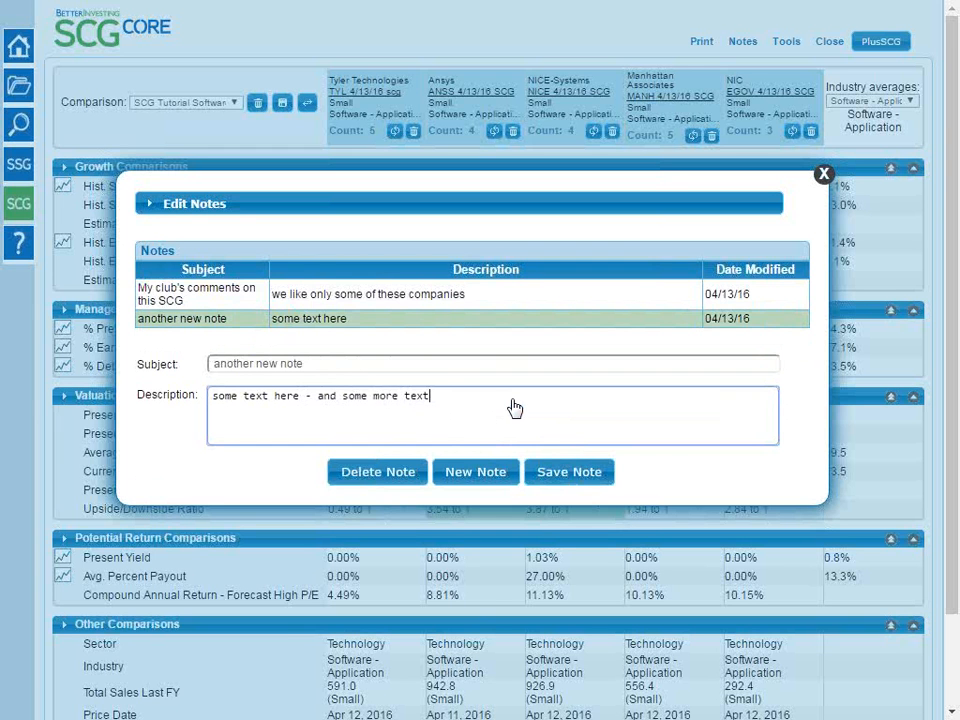
left_click(567, 478)
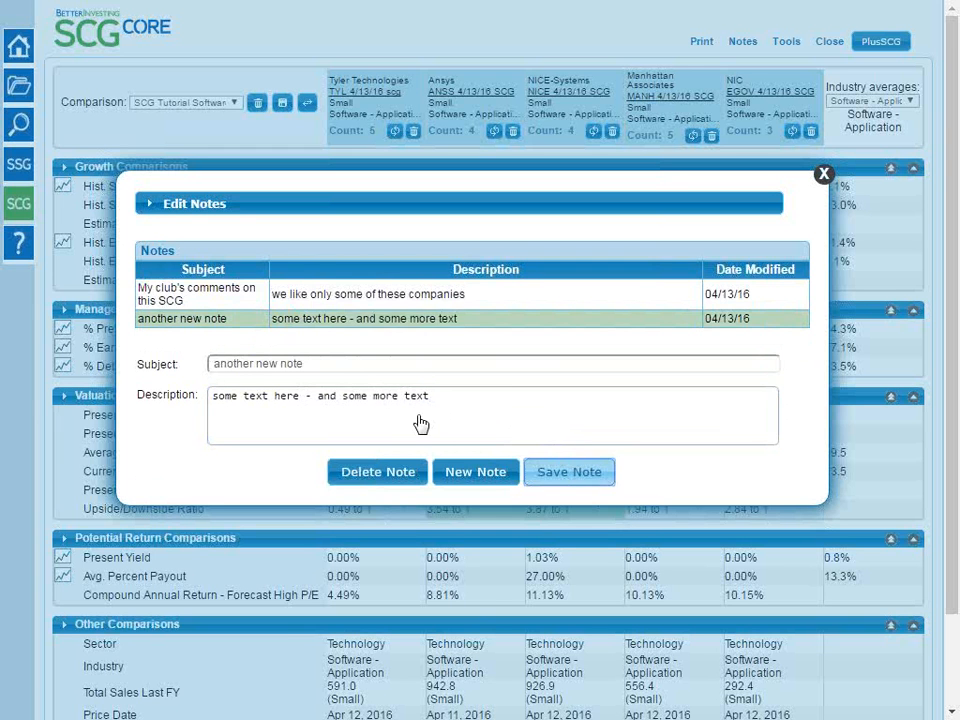
Check the edited note, close the notes, and reopen them briefly to review both saved entries
left_click(472, 328)
left_click(826, 181)
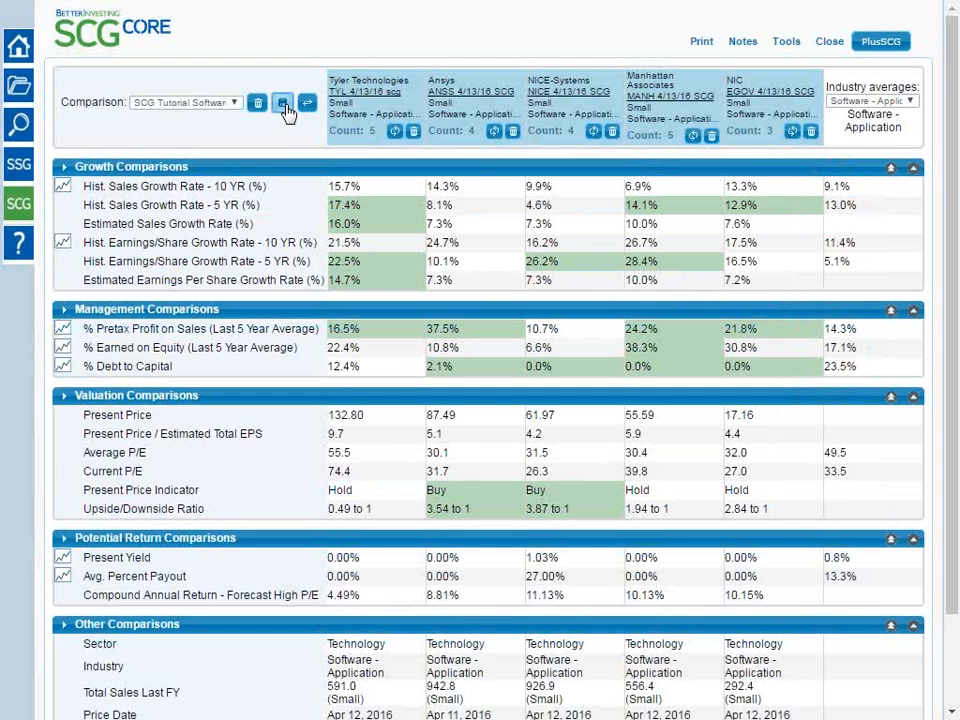
left_click(743, 43)
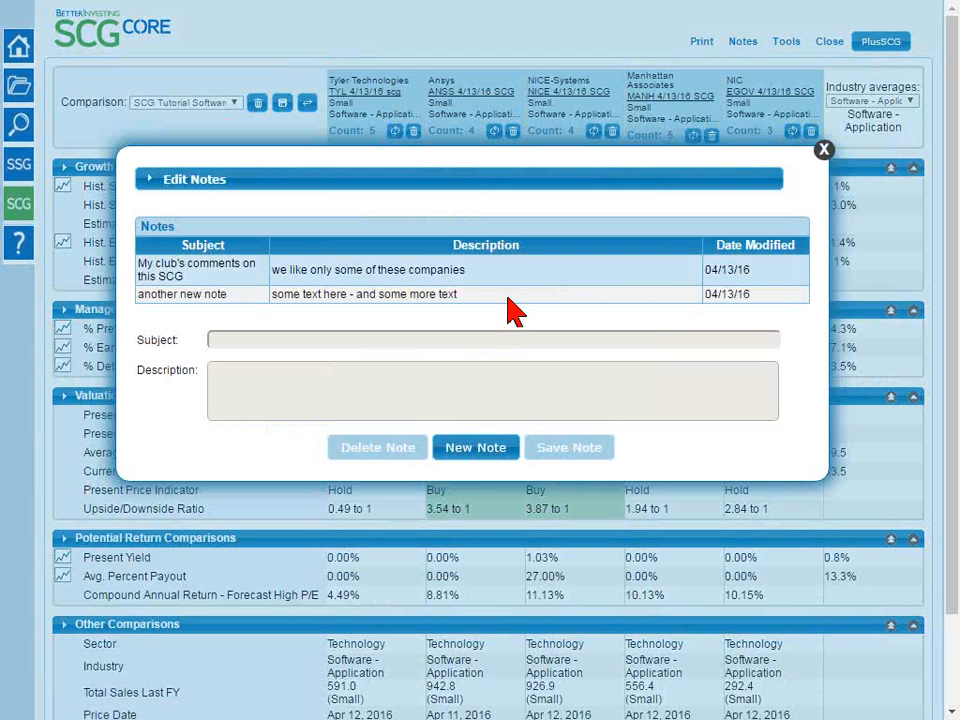
left_click(824, 150)
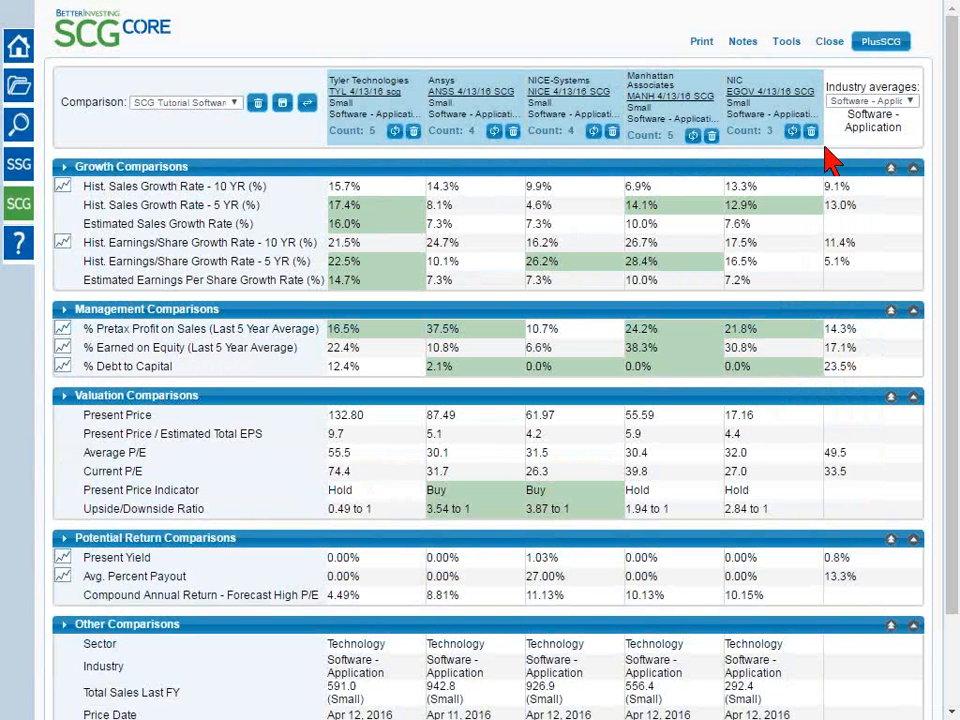
Generate a PDF of the Stock Comparison Guide with notes appended, saving it as SCG_Tutorial_Software_4-13-2016_SCG.pdf in the NAIC folder
left_click(701, 45)
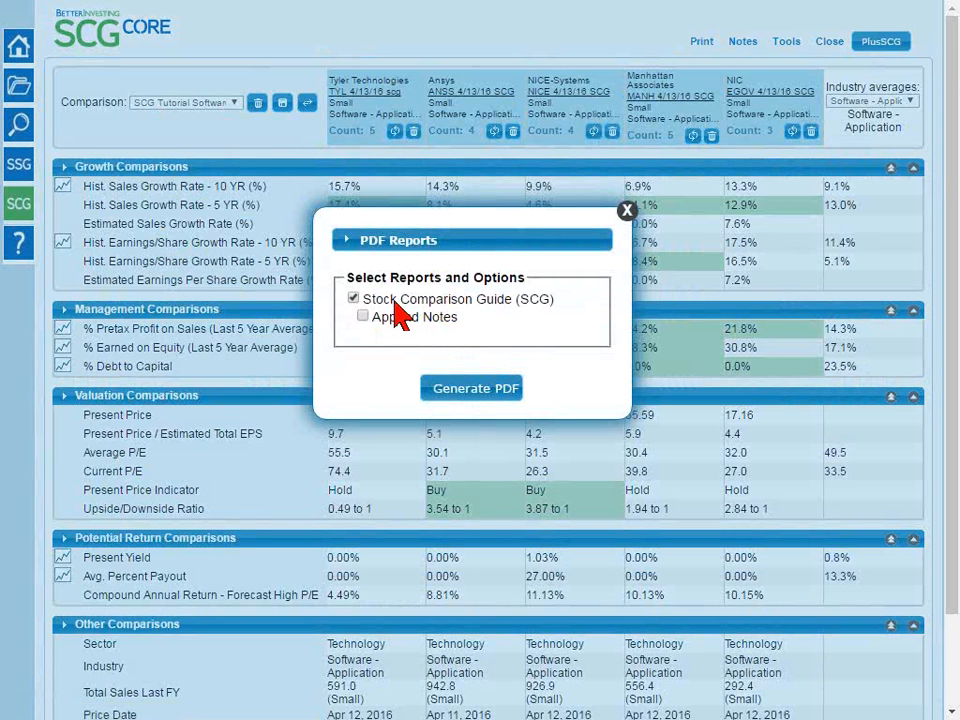
left_click(386, 321)
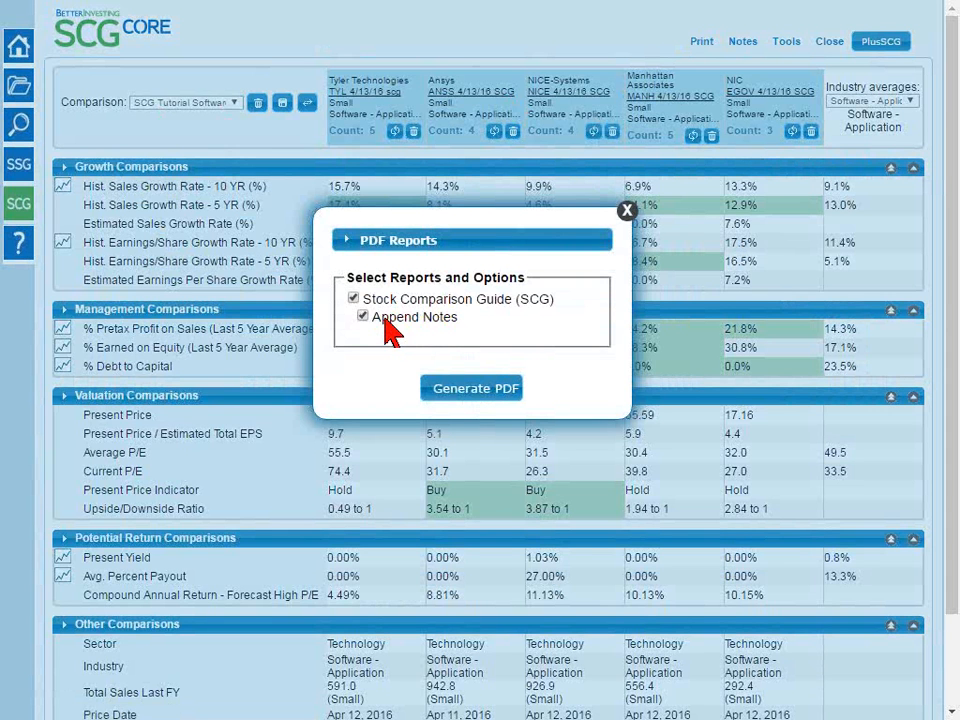
left_click(455, 396)
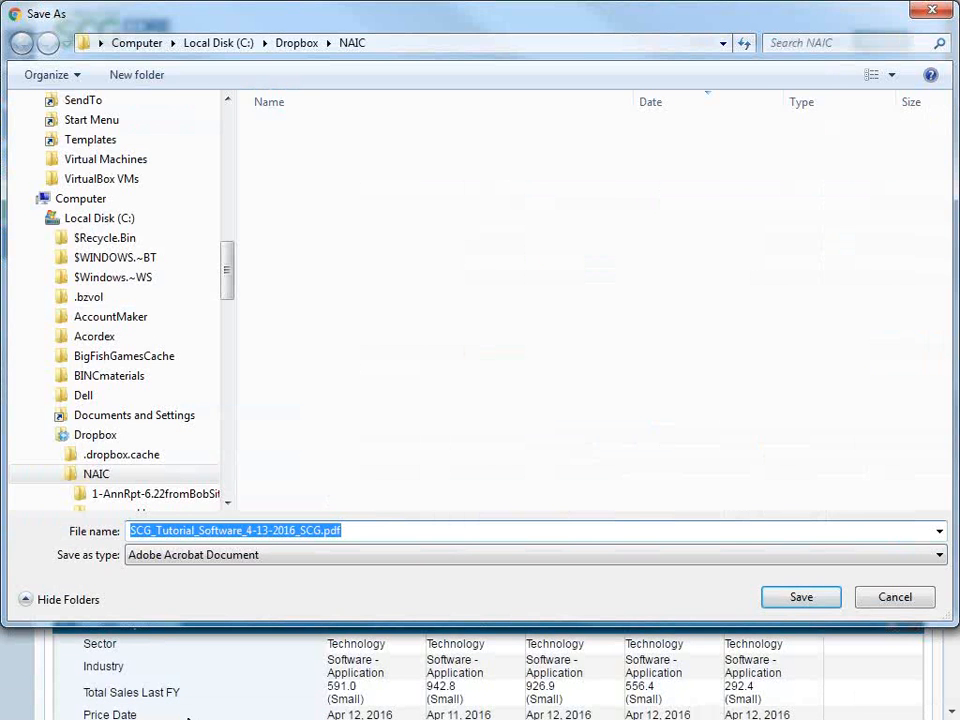
left_click(803, 603)
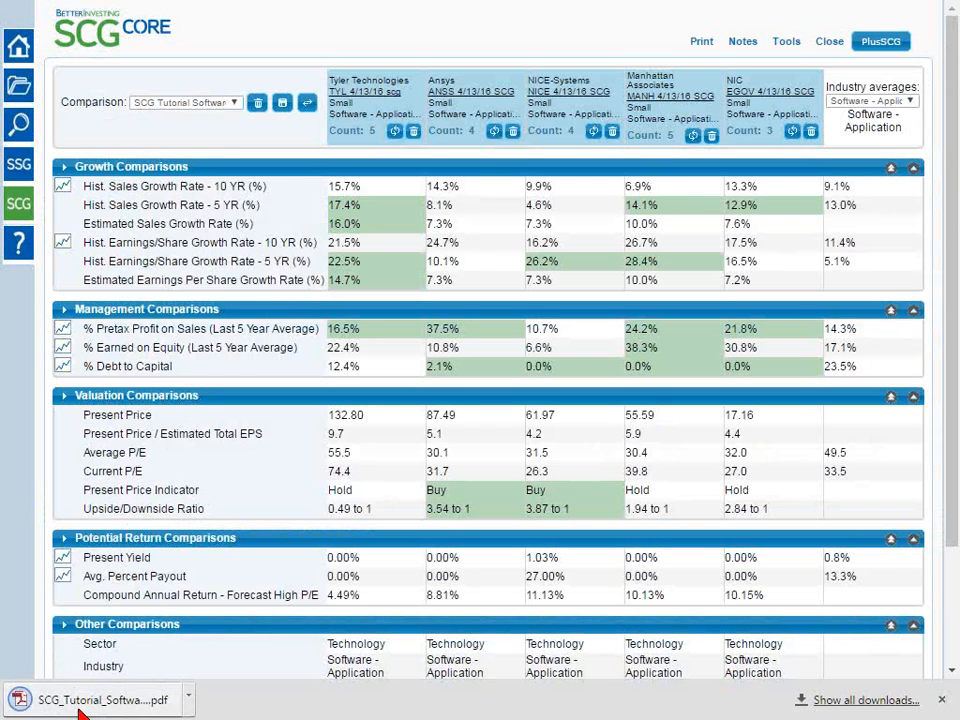
Open the saved PDF, review the comparison table and the Comparison Notes page, and close it to return to the comparison
left_click(86, 705)
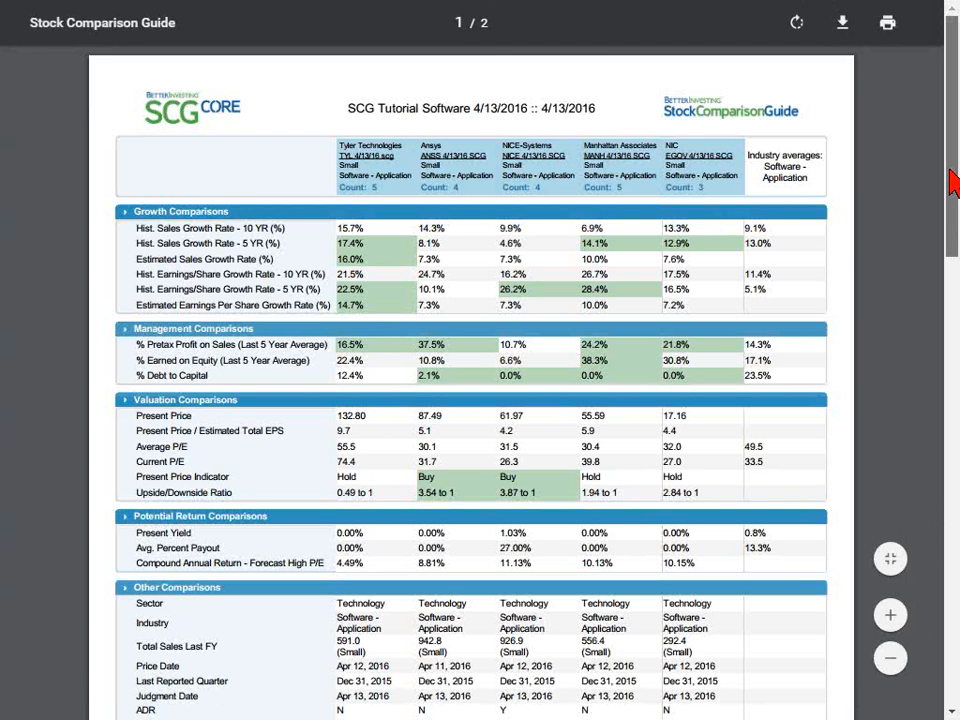
scroll(952, 183, "down", 1)
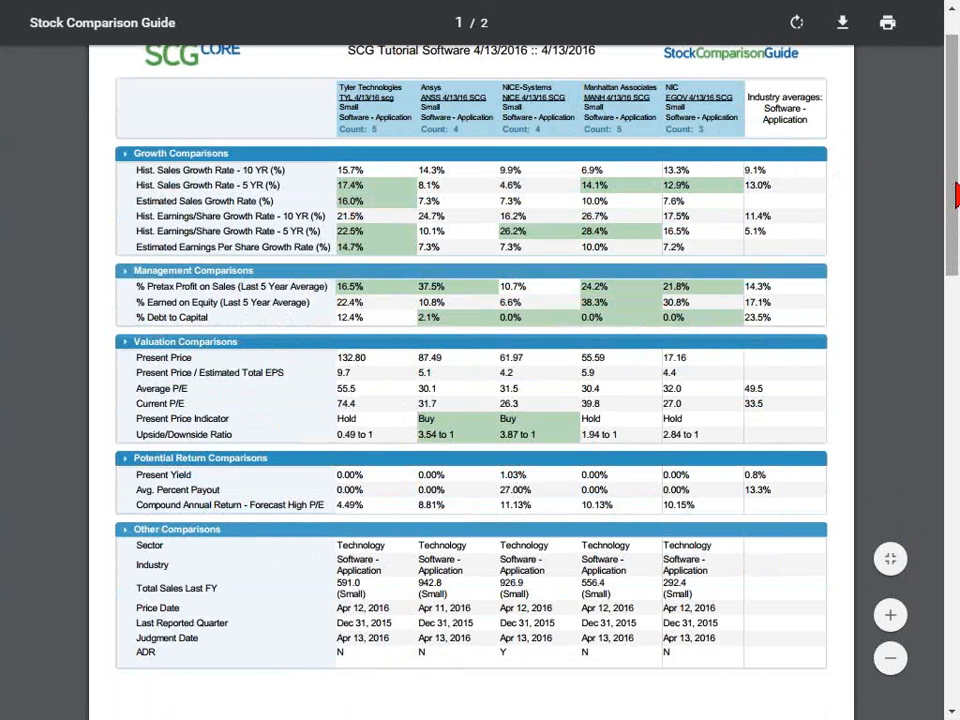
left_click_drag(939, 204, 936, 439)
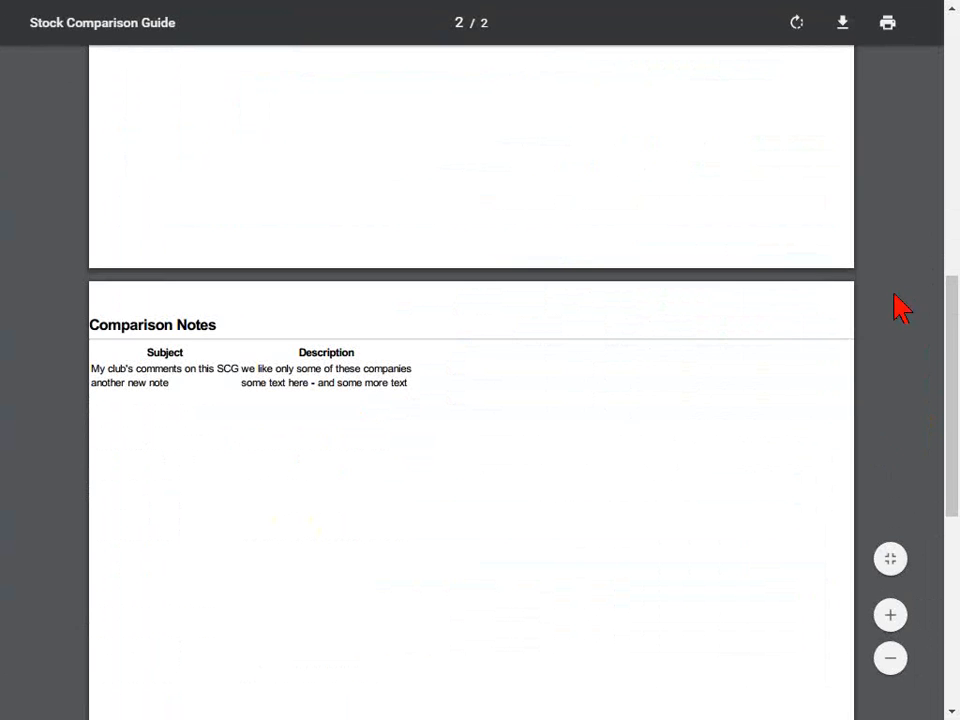
left_click_drag(952, 330, 951, 60)
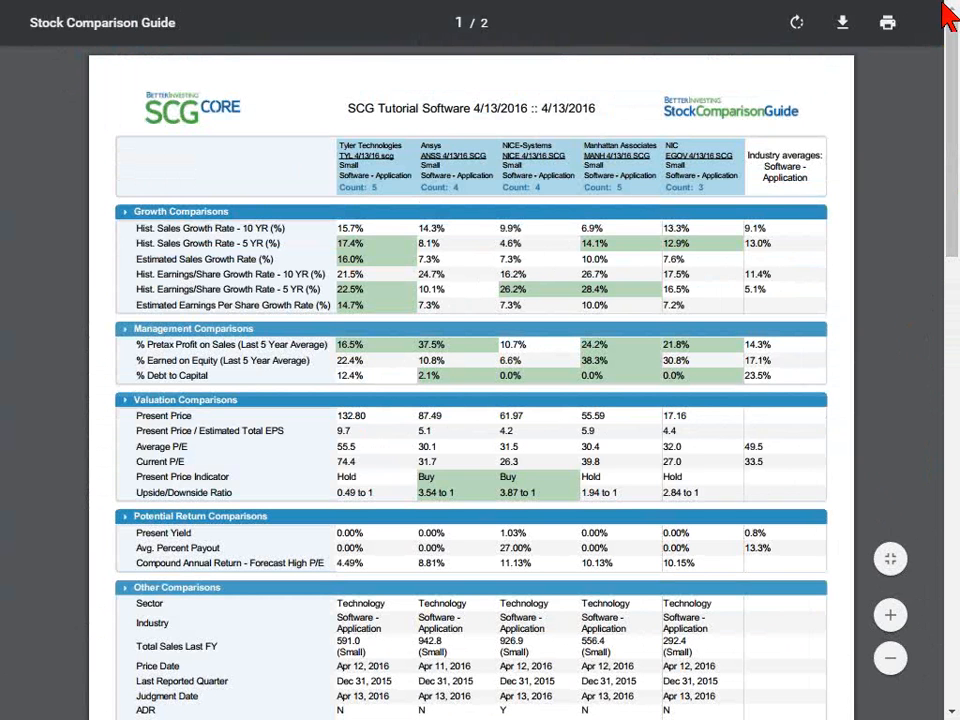
key("F11")
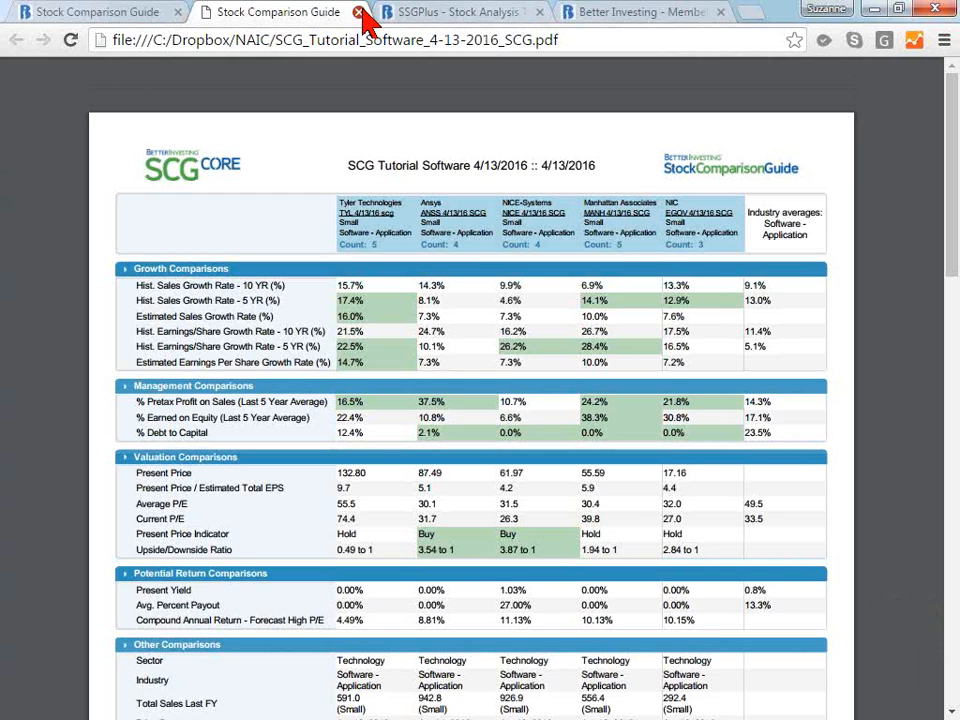
left_click(359, 12)
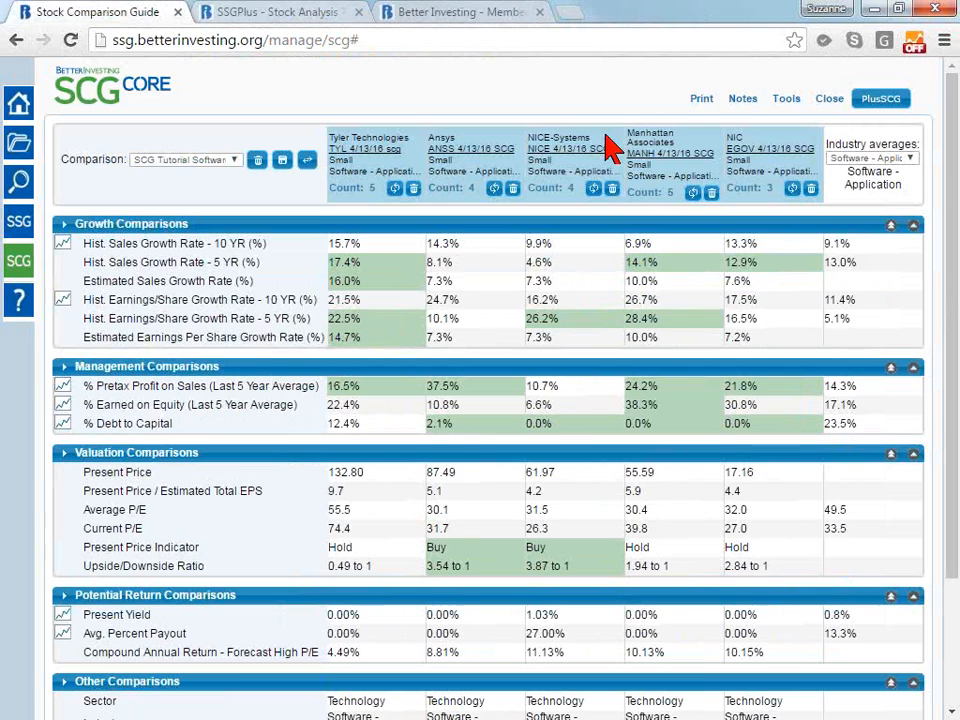
Review the saved comparison notes, check the tool options of the SSGPlus study, including Share Study, and return to the comparison
left_click(746, 104)
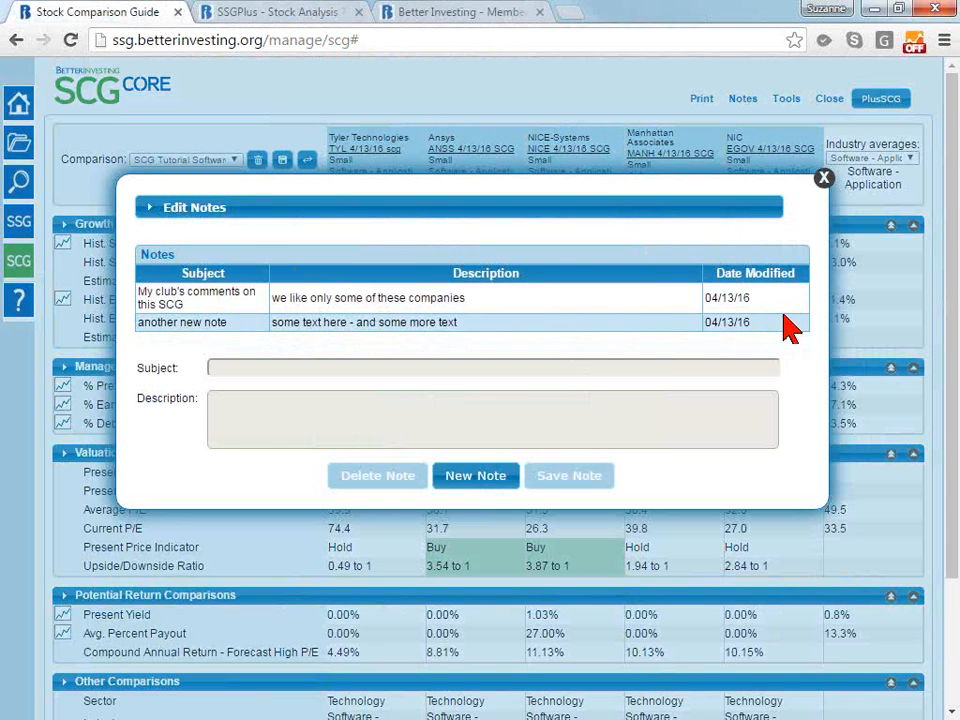
left_click(824, 180)
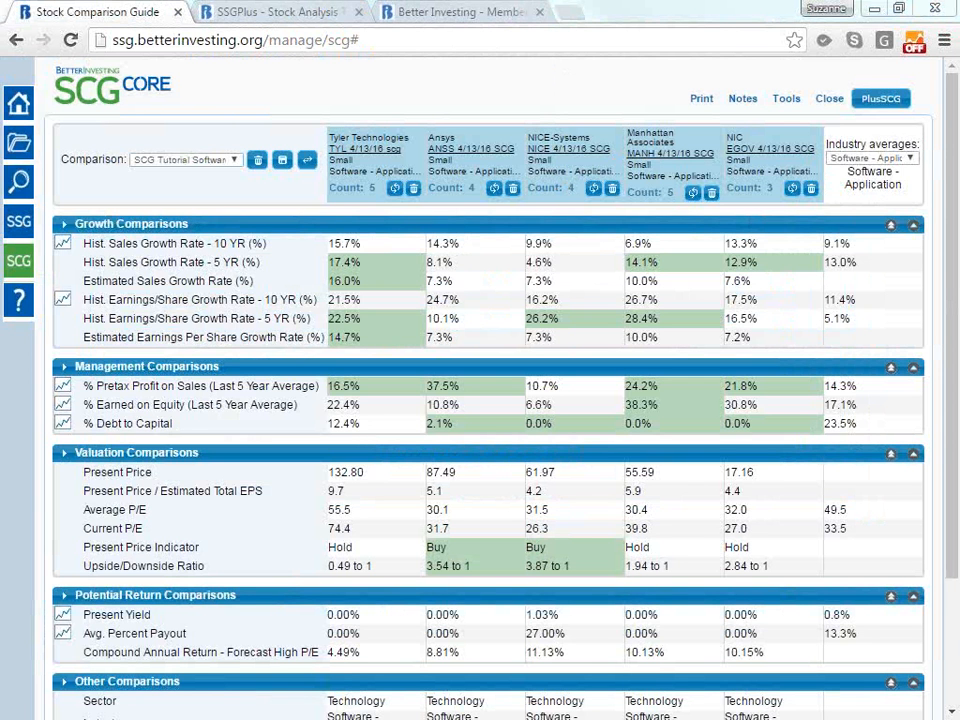
left_click(305, 20)
left_click(765, 95)
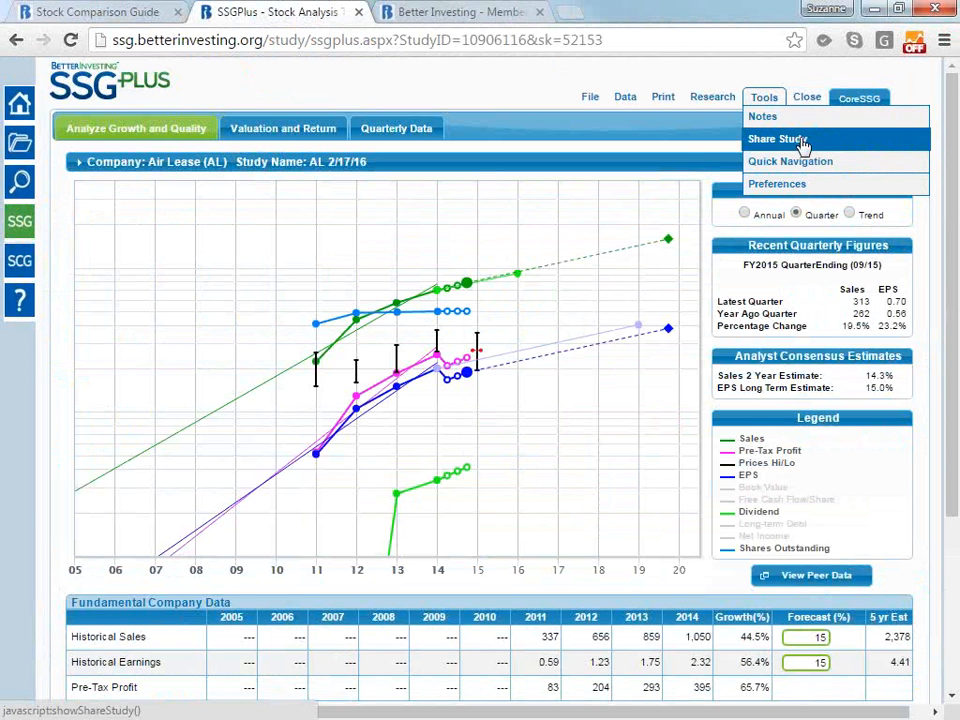
left_click(116, 15)
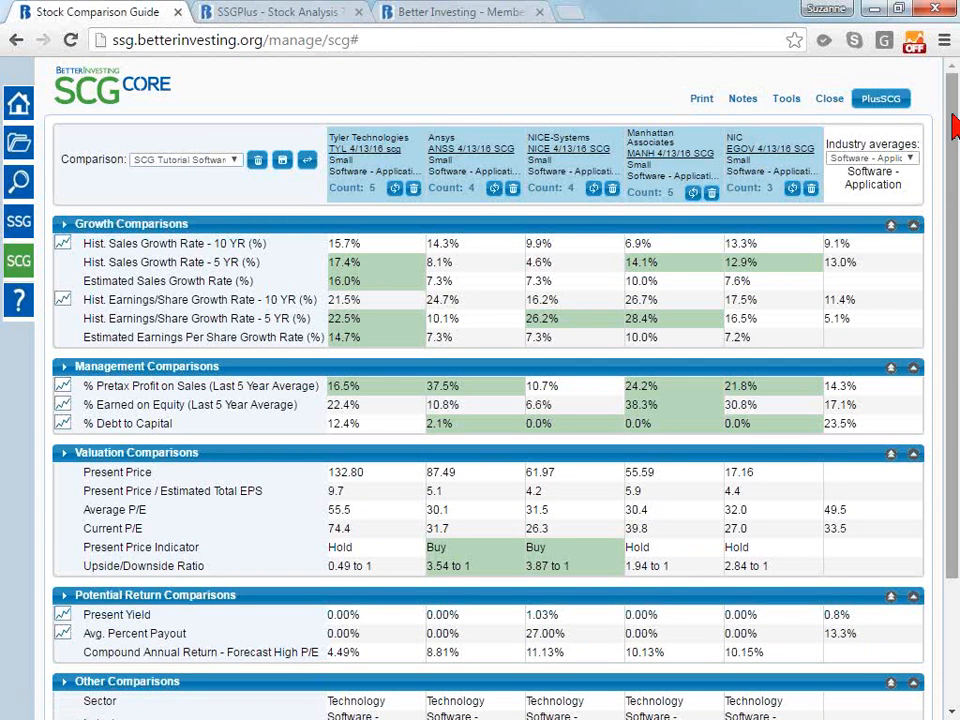
scroll(953, 127, "down", 3)
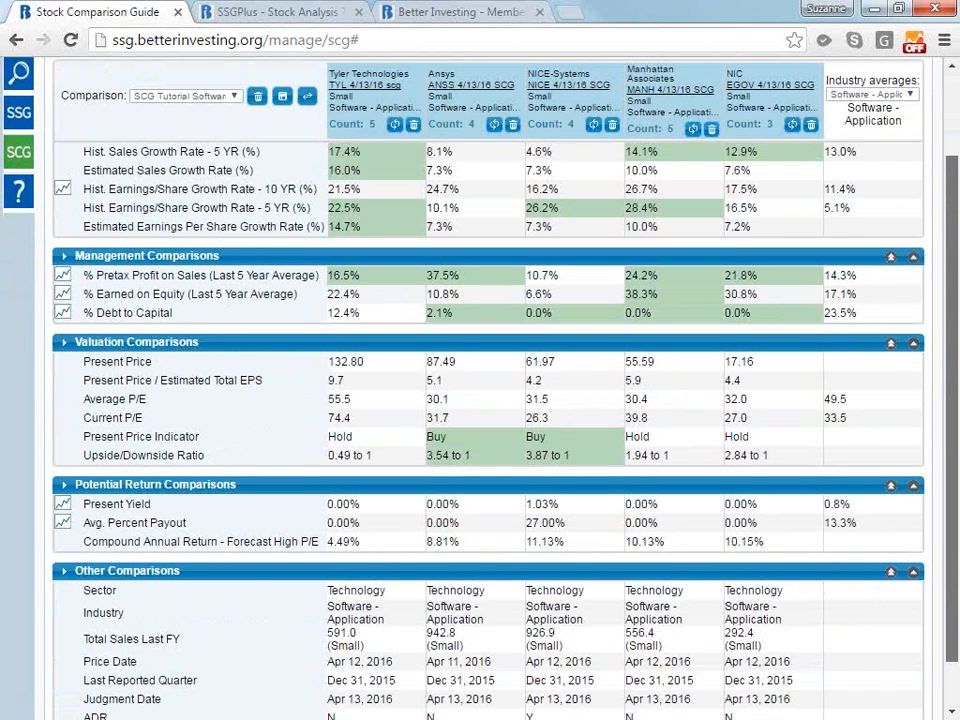
scroll(953, 118, "up", 3)
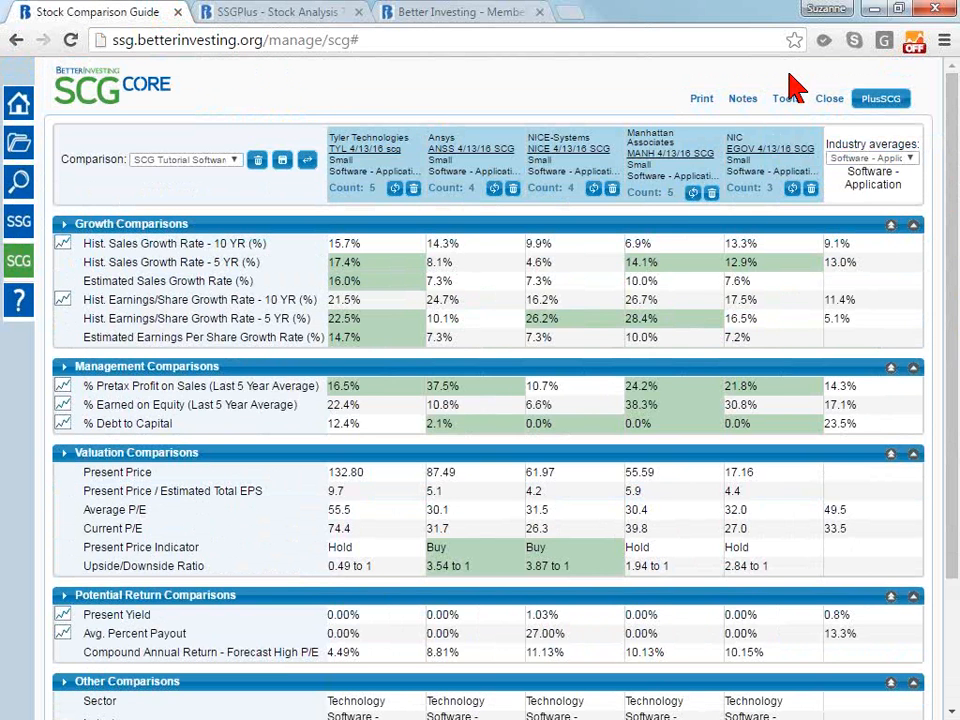
mouse_move(953, 101)
left_mouse_down()
mouse_move(952, 260)
mouse_move(950, 100)
left_mouse_up()
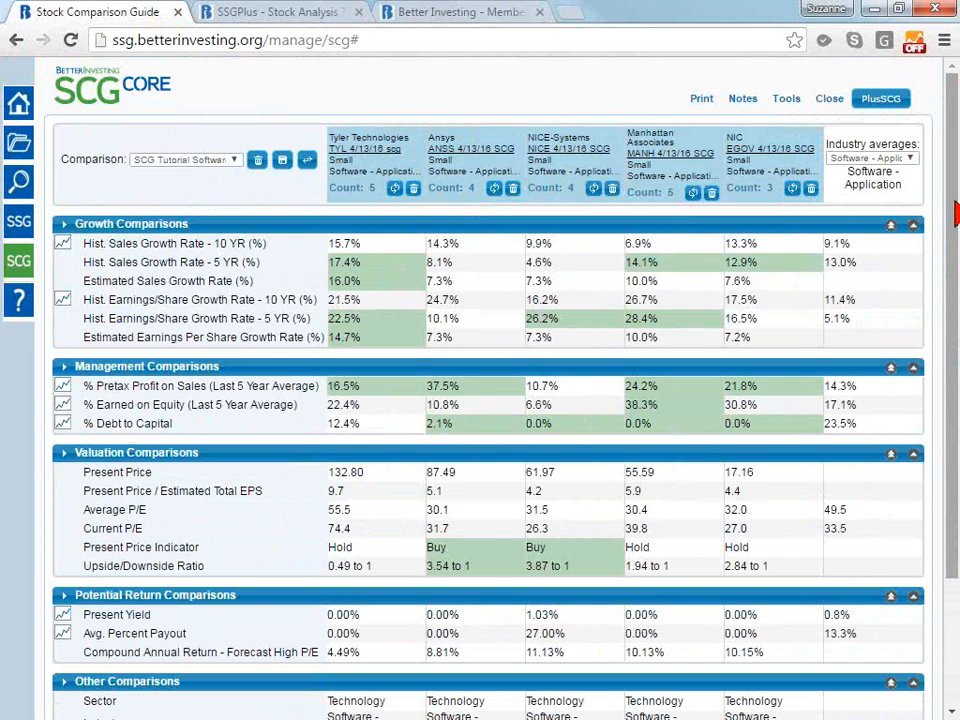
scroll(956, 213, "down", 3)
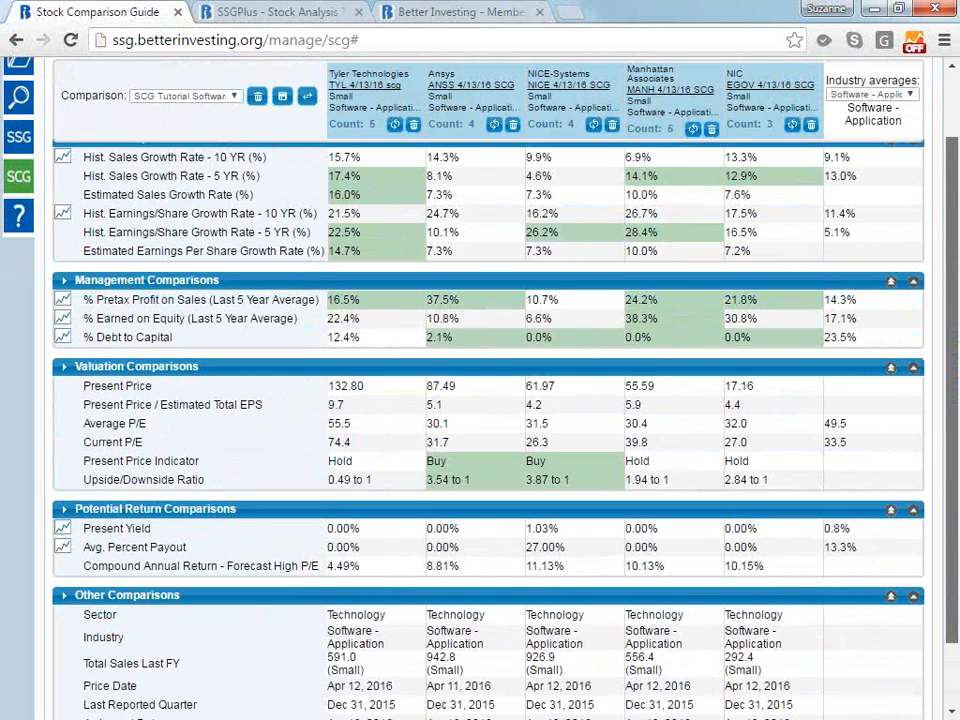
scroll(955, 152, "up", 3)
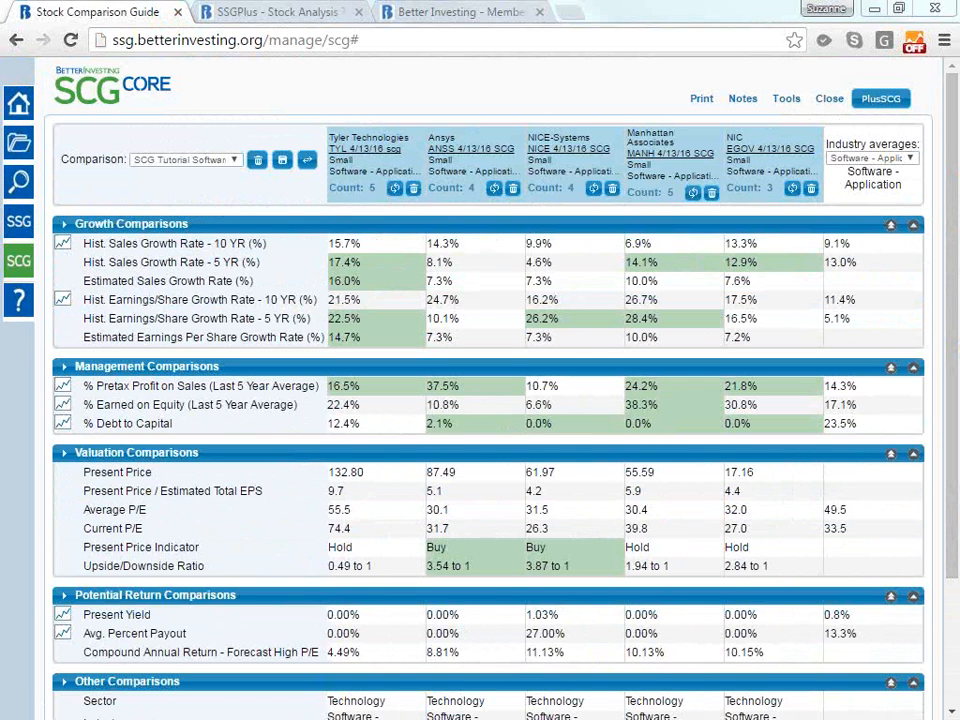
Start a new comparison and add Tyler Technologies to it by its ticker TYL instead of a saved study
left_click(210, 161)
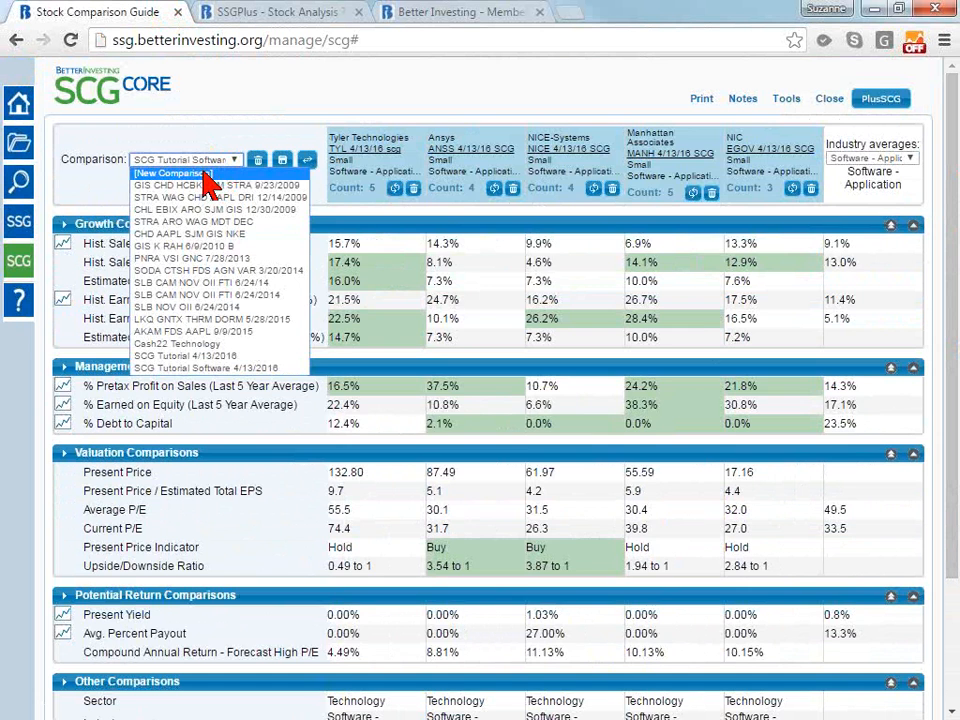
left_click(203, 174)
left_click(182, 160)
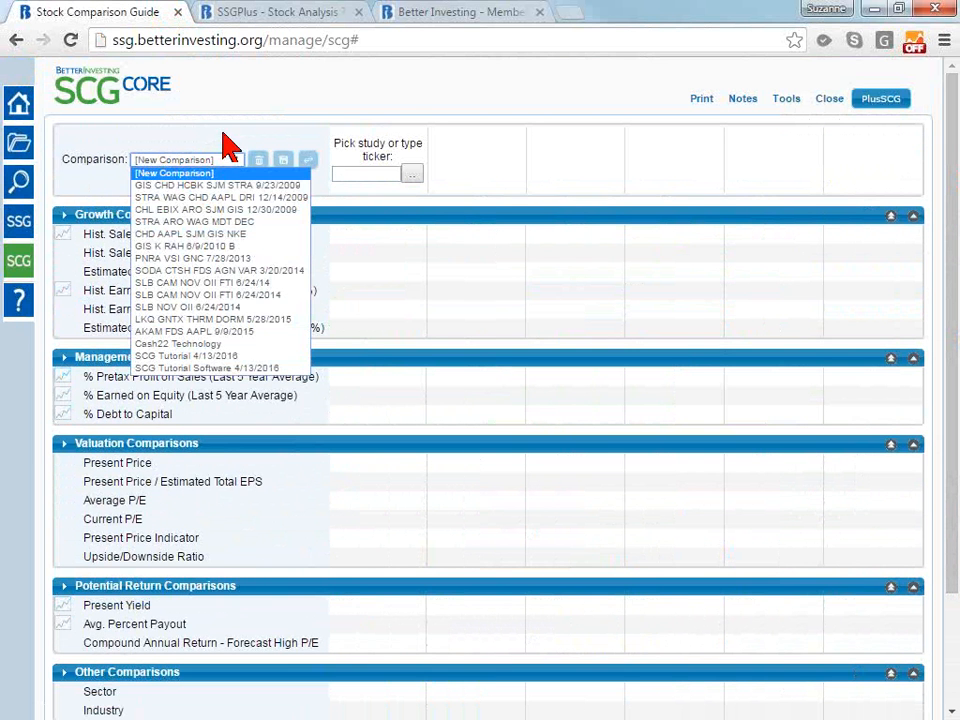
left_click(228, 147)
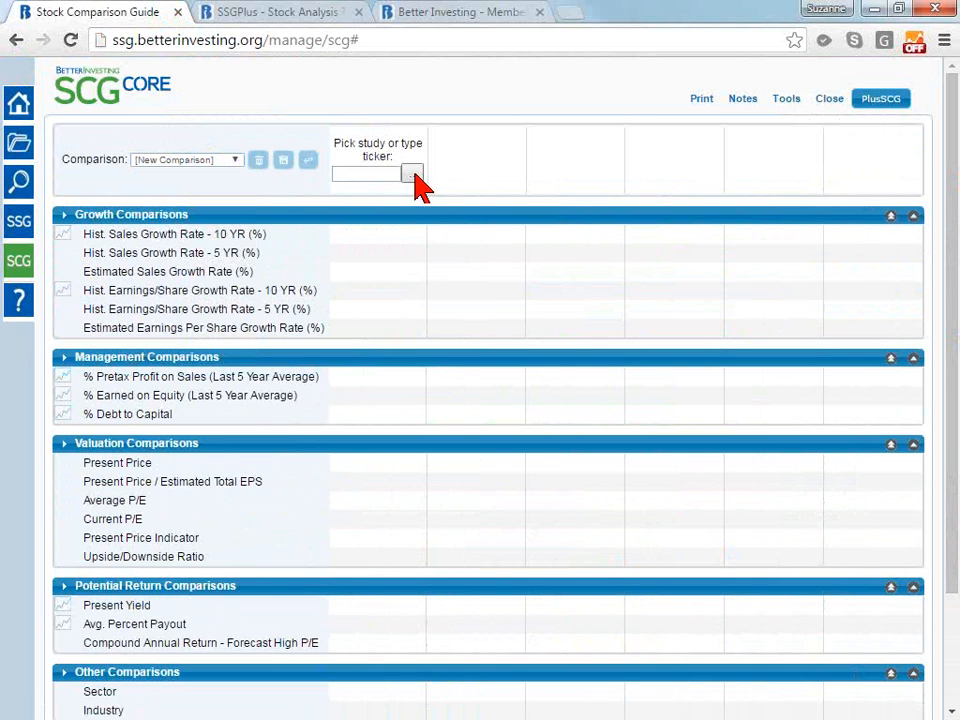
left_click(414, 174)
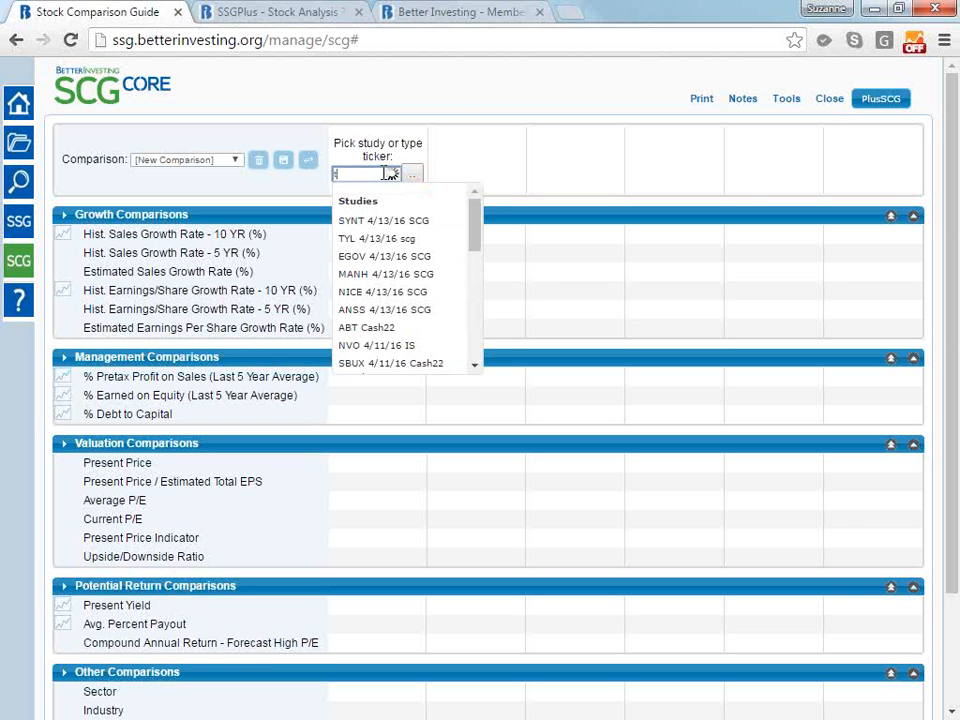
type("tyl")
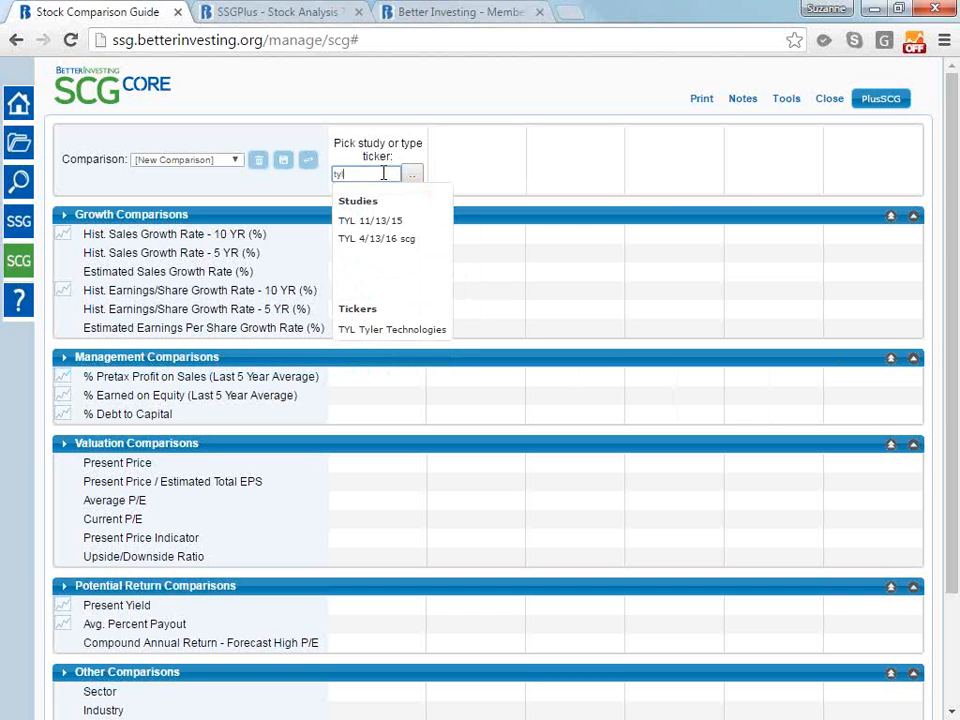
left_click(408, 336)
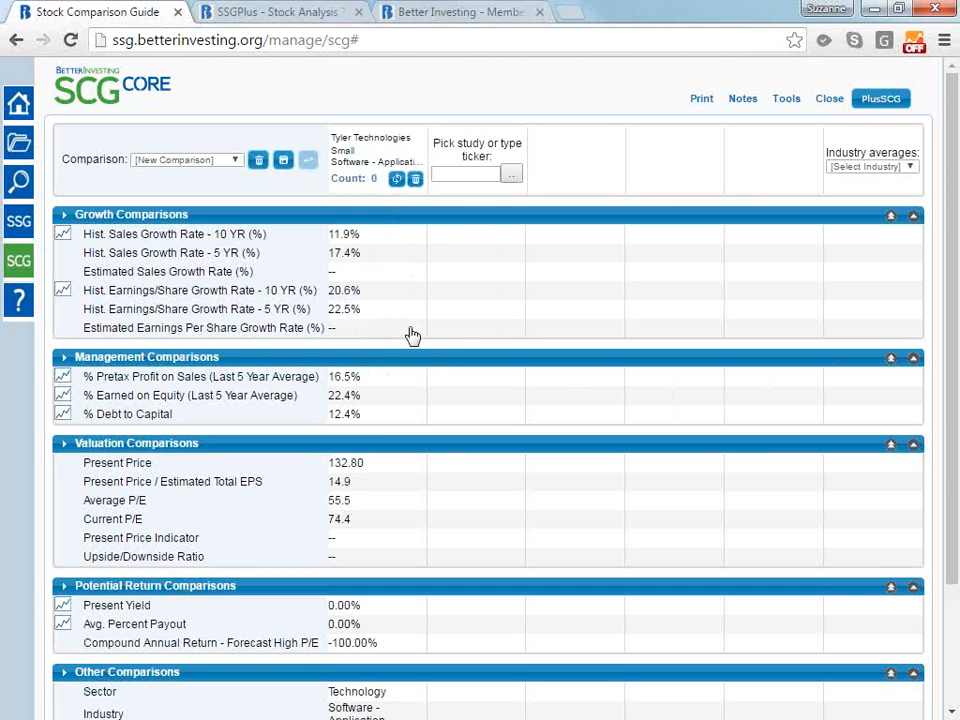
Add NIC (EGOV) and Manhattan Associates (MANH) to the new comparison by their tickers
type("egov")
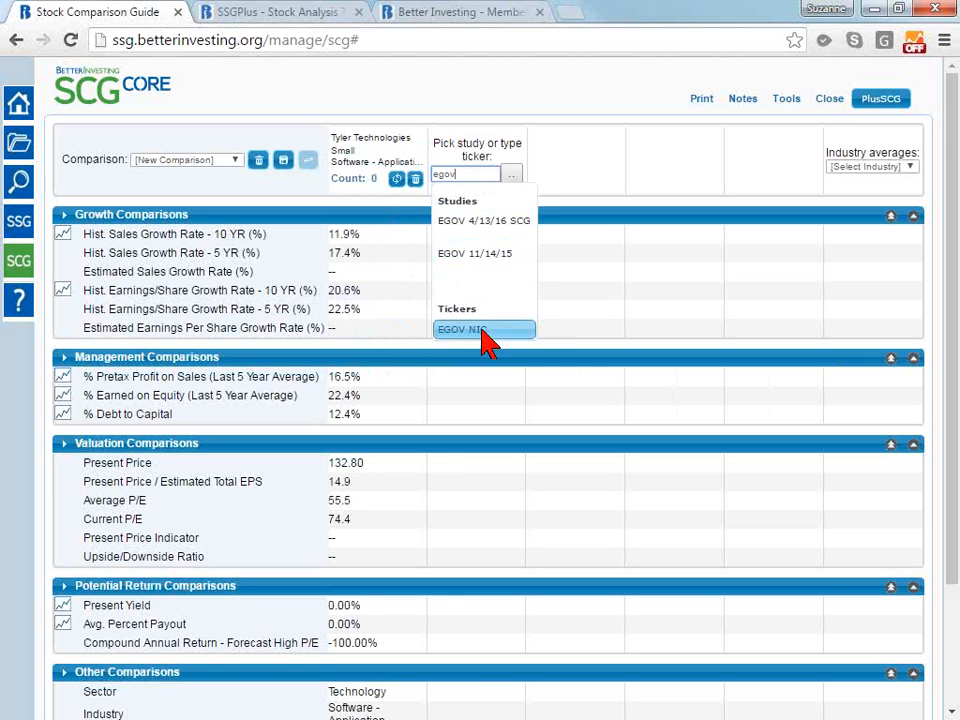
left_click(482, 340)
left_click(570, 174)
type("man")
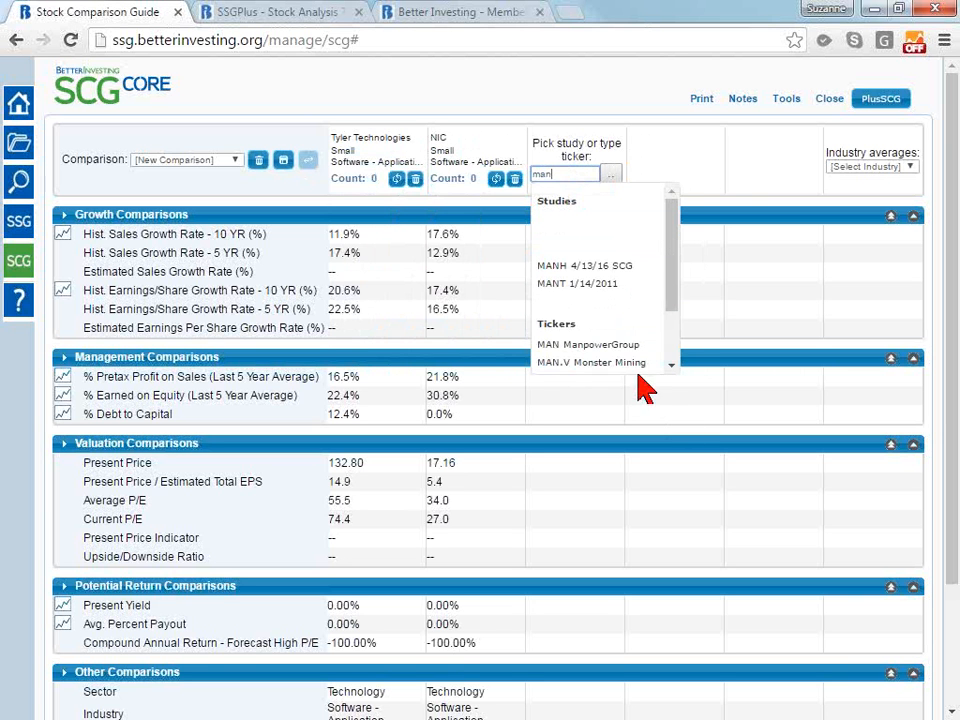
scroll(621, 343, "down", 1)
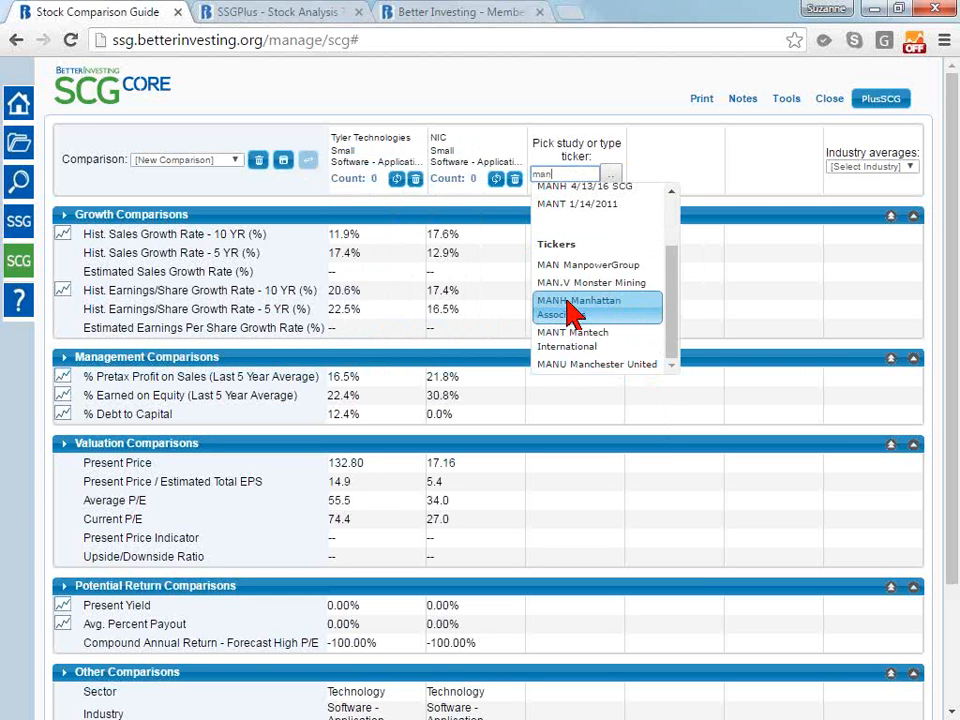
scroll(585, 305, "up", 1)
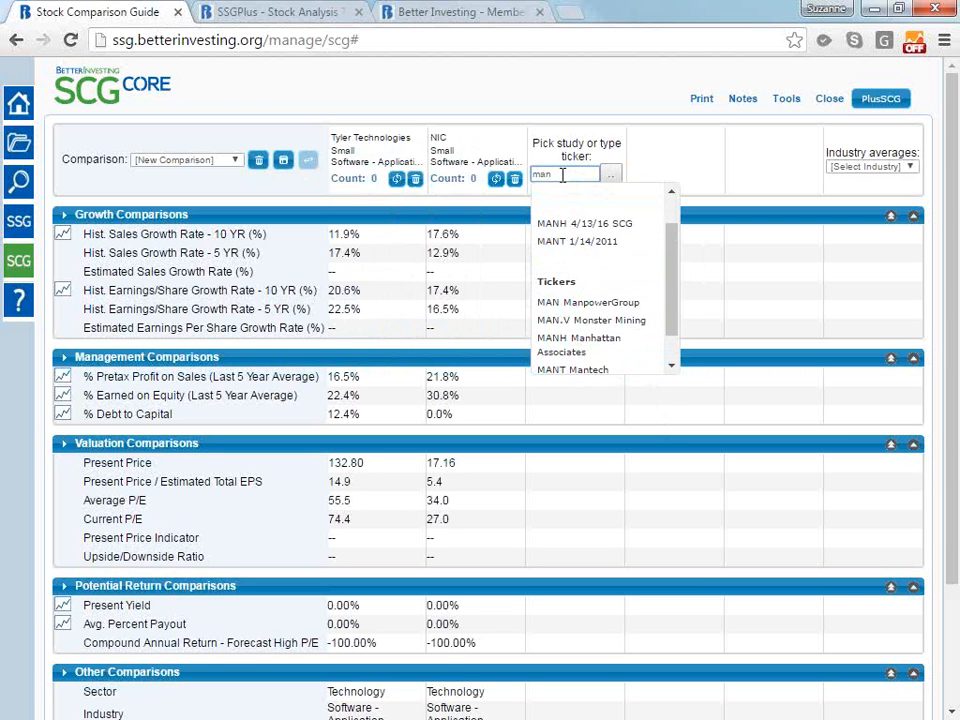
double_click(562, 175)
type("man")
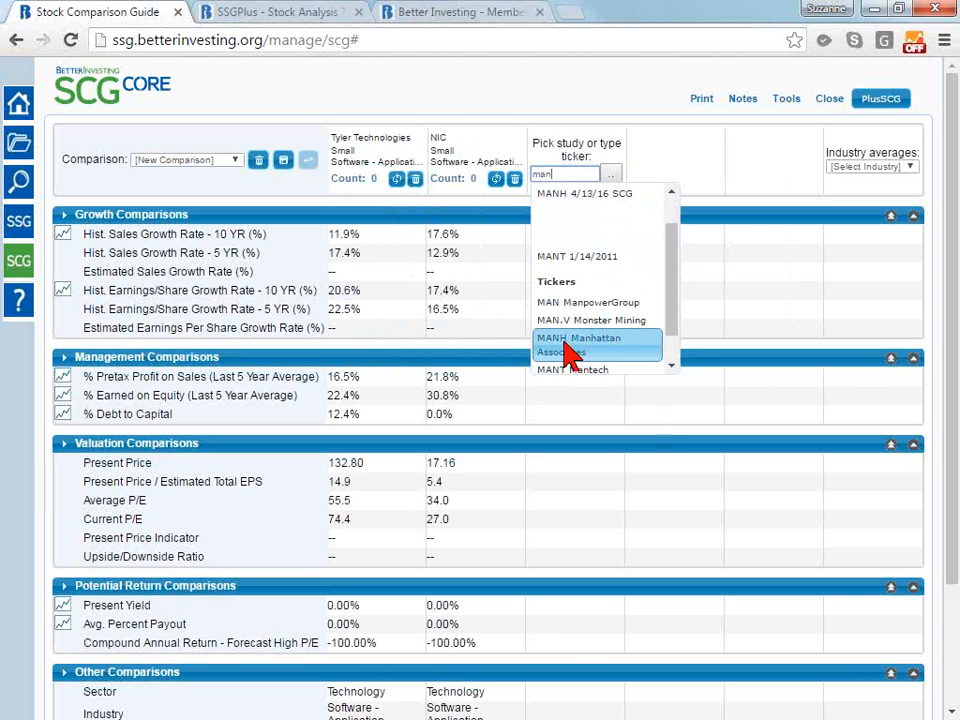
left_click(572, 352)
Add NICE-Systems (NICE) and Ansys (ANSS) by ticker as the fourth and fifth companies
left_click(654, 175)
type("nice")
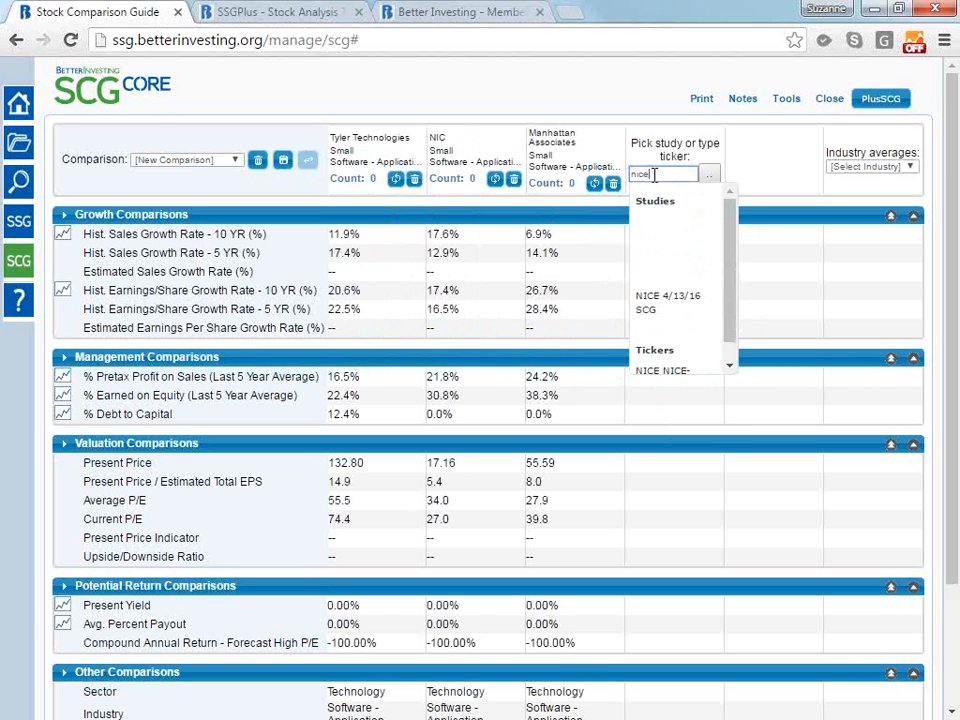
scroll(708, 358, "down", 1)
left_click(708, 358)
type("ans")
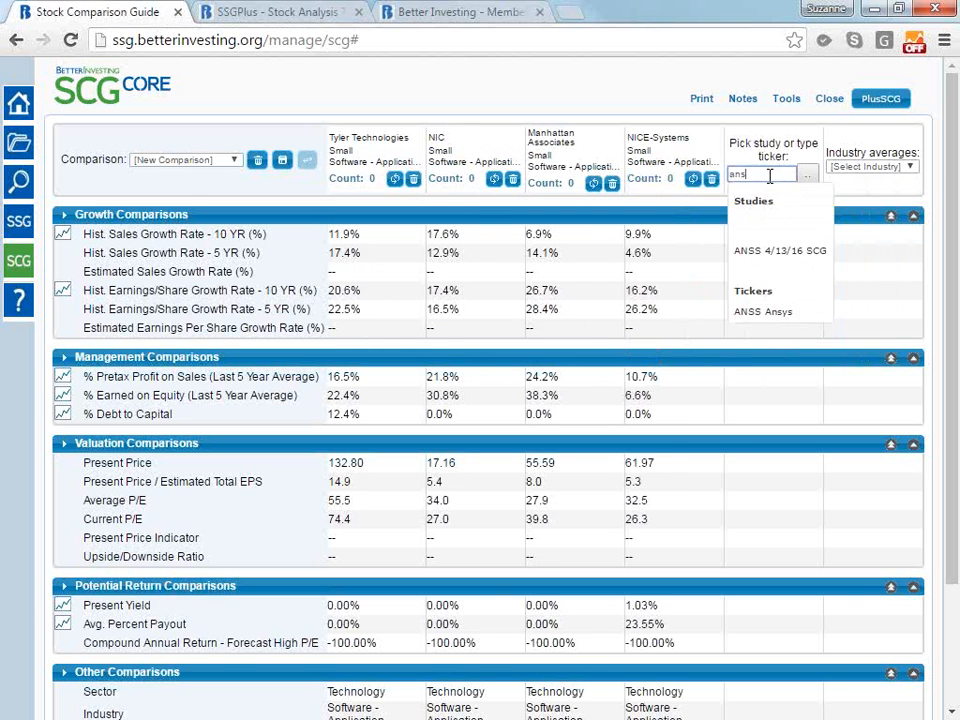
left_click(775, 315)
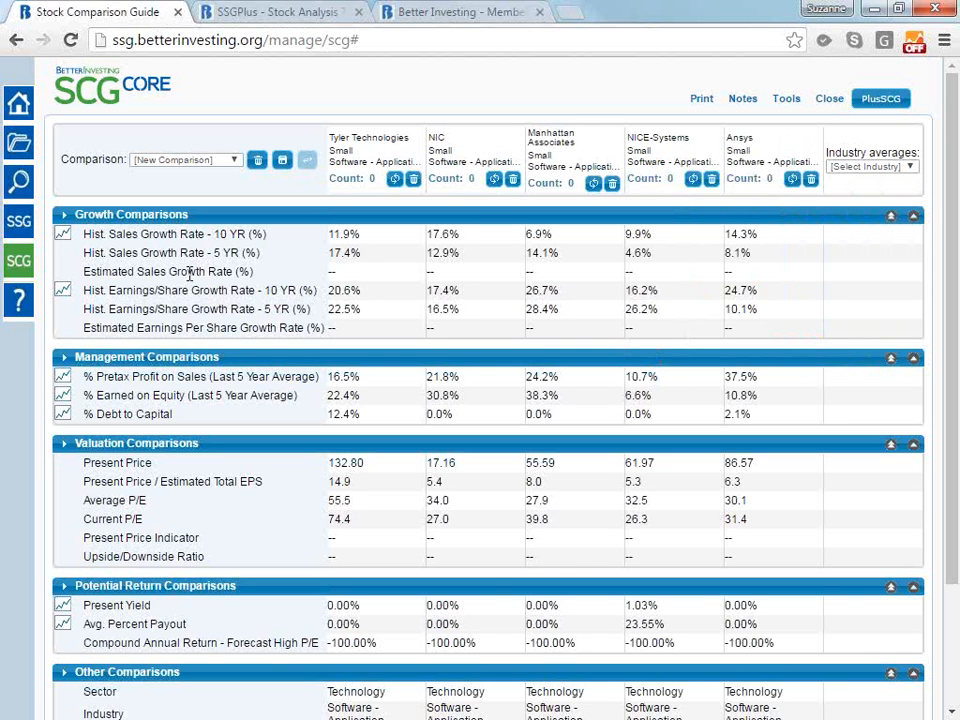
Examine the Estimated Sales Growth Rate and Upside/Downside Ratio rows and the remaining sections of the ticker-based comparison
double_click(92, 275)
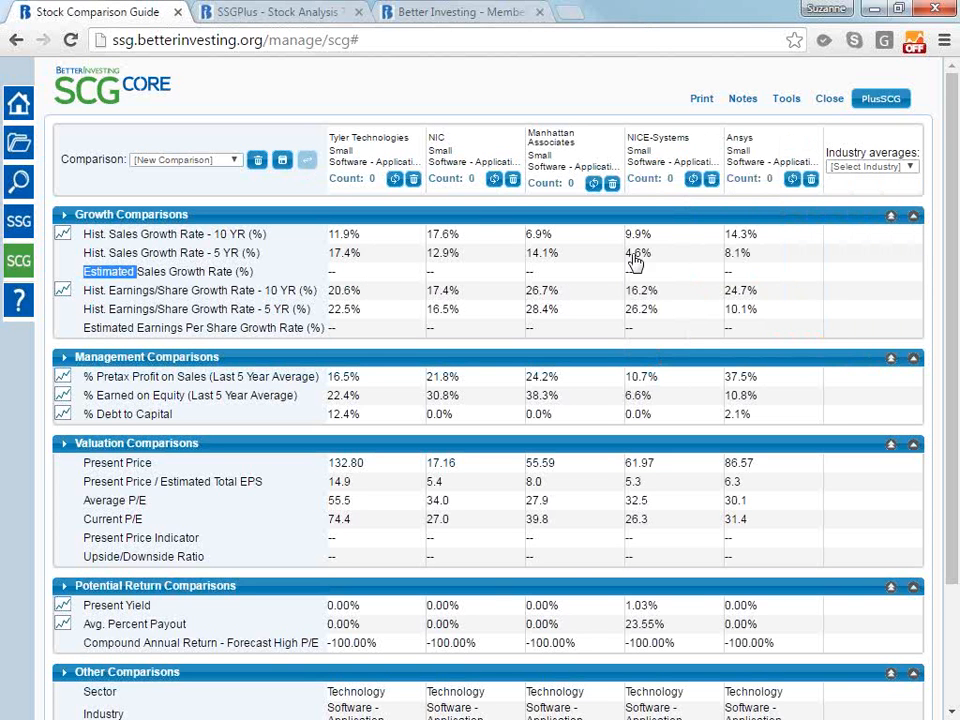
double_click(152, 557)
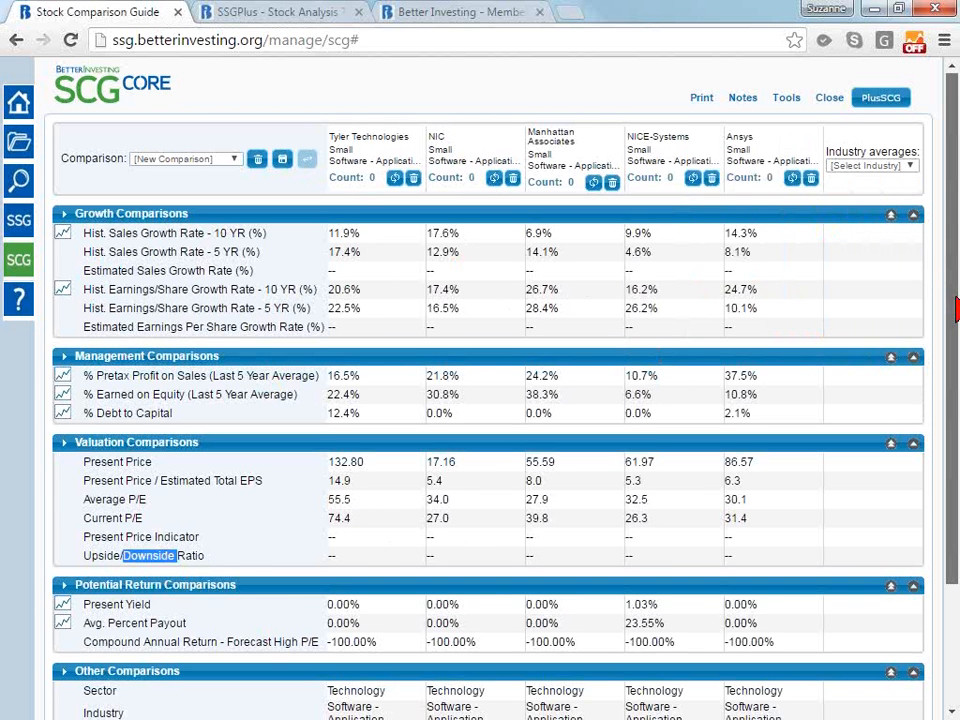
scroll(955, 290, "down", 2)
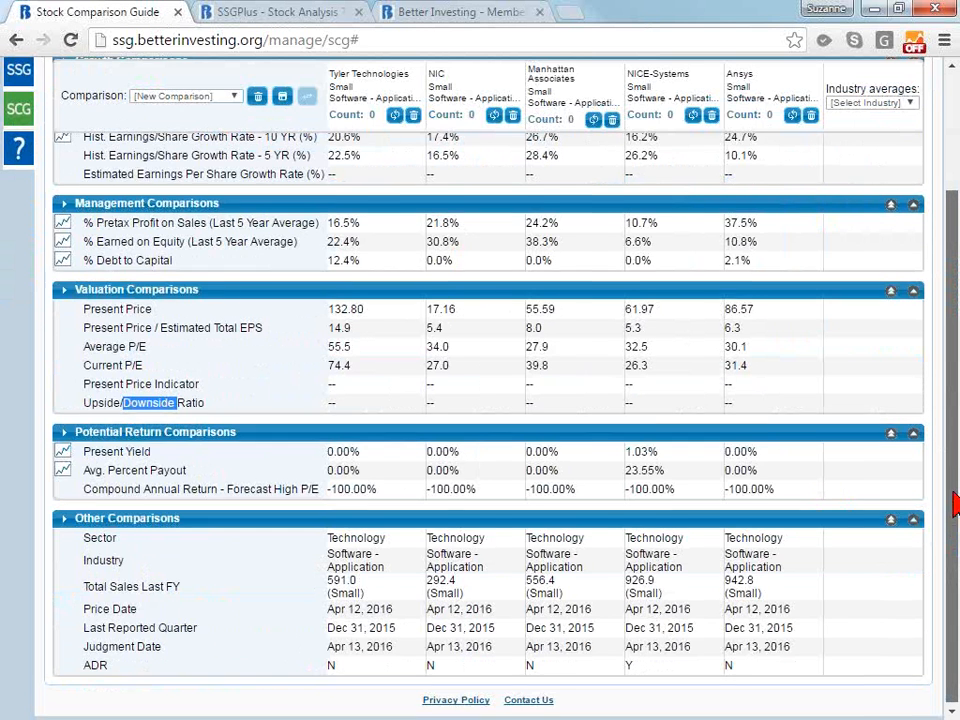
left_click_drag(952, 560, 950, 333)
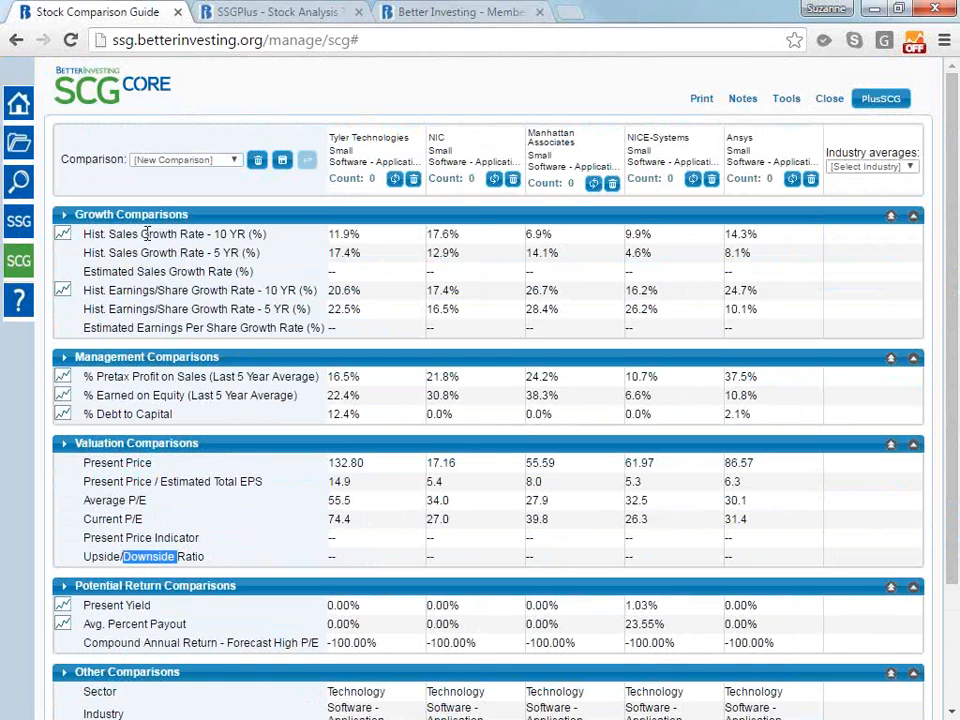
Mark NICE-Systems' 5-year historical sales growth rate and % Pretax Profit on Sales cells as selected
left_click(368, 258)
left_click(378, 262)
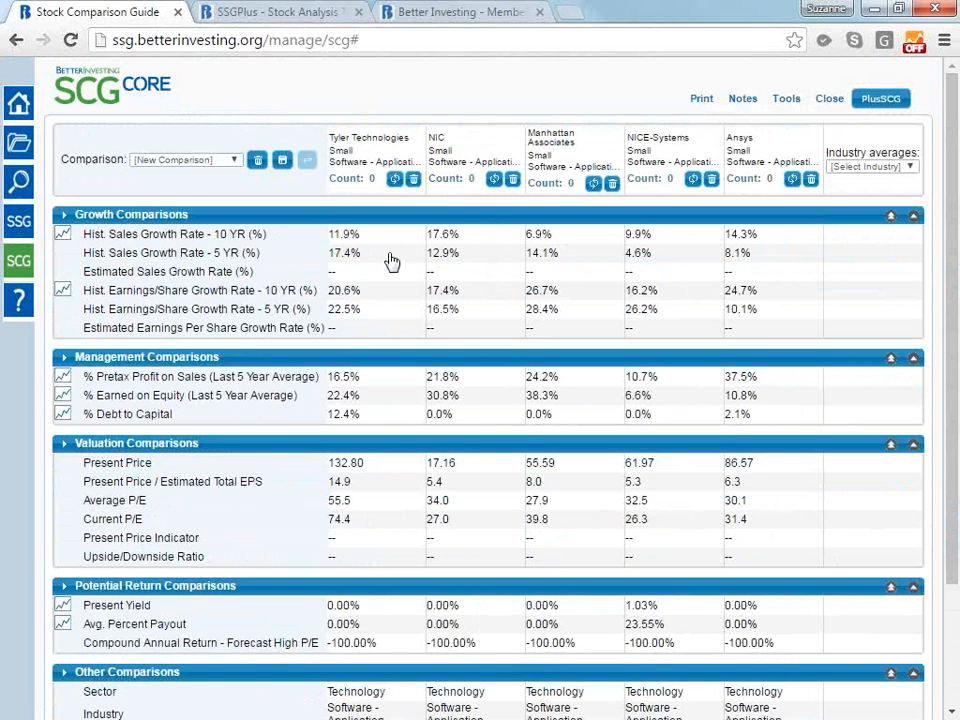
left_click(659, 259)
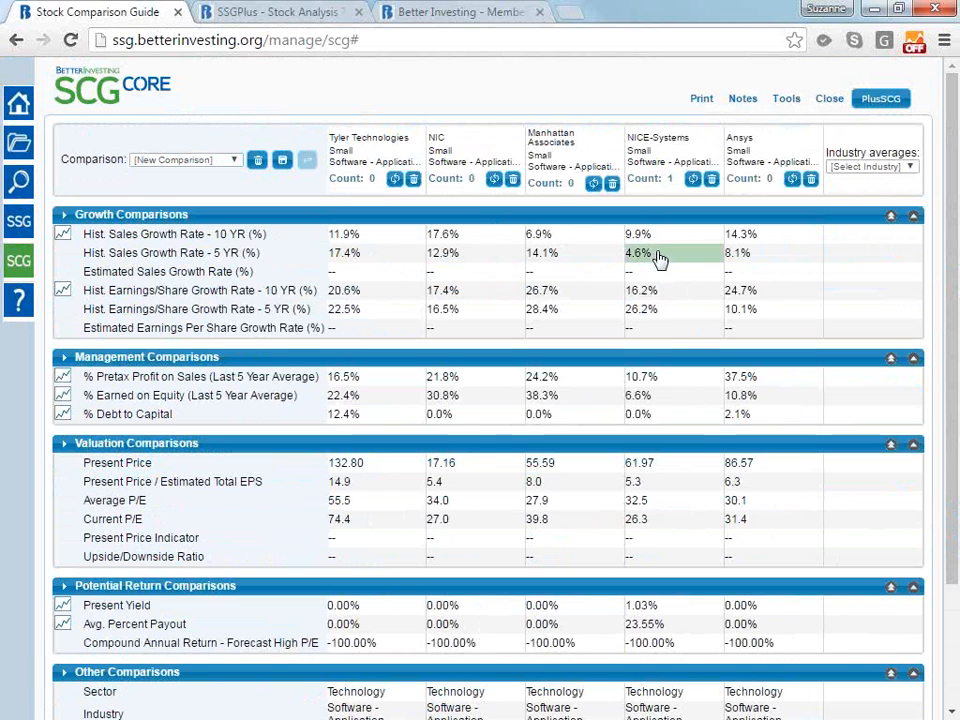
left_click(668, 386)
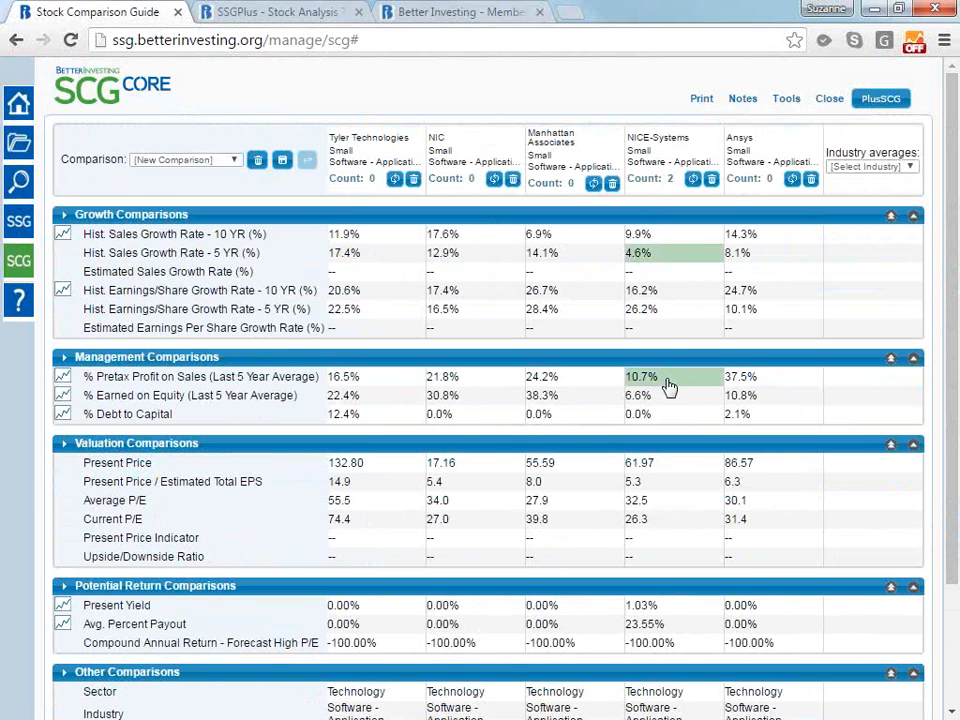
Remove NICE-Systems from the comparison and add Syntel in its place by its ticker SYNT
left_click(710, 180)
left_click(771, 174)
type("sy")
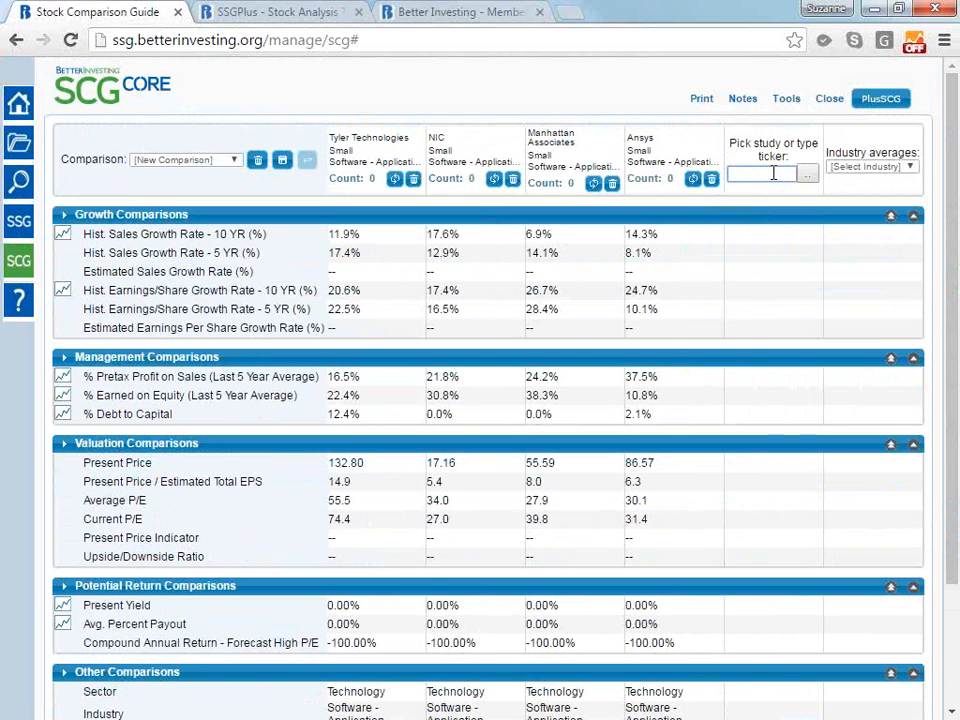
type("n")
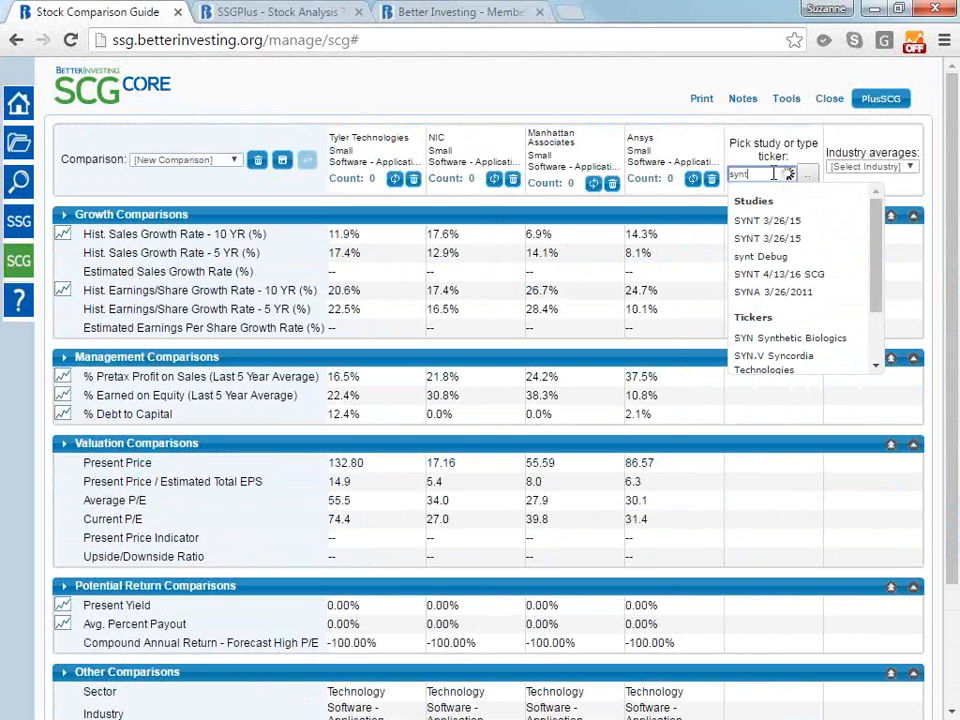
type("t")
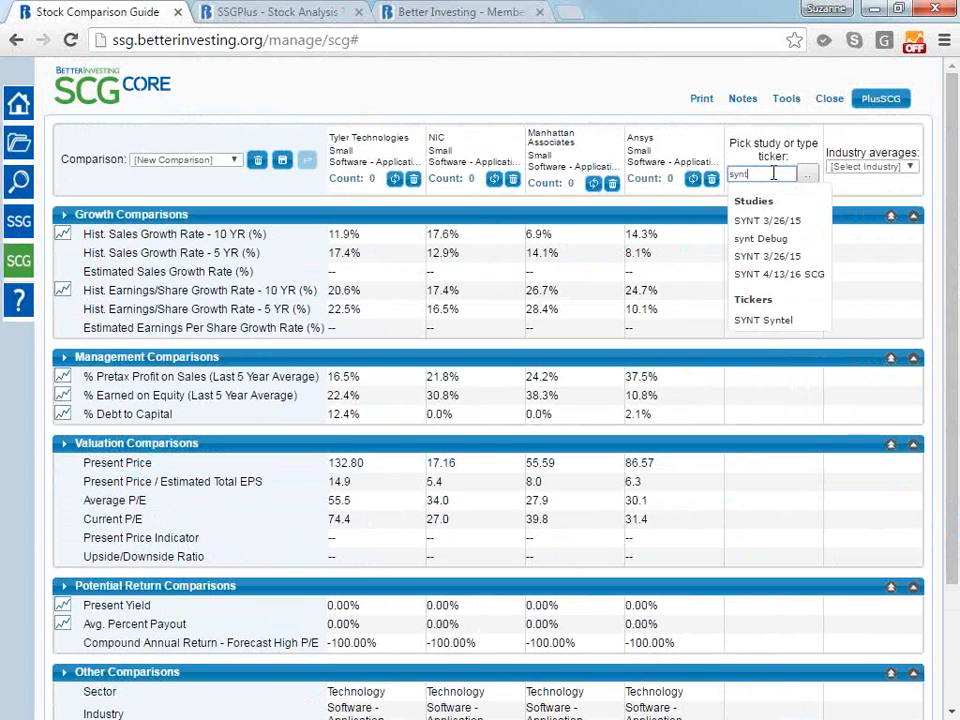
left_click(760, 320)
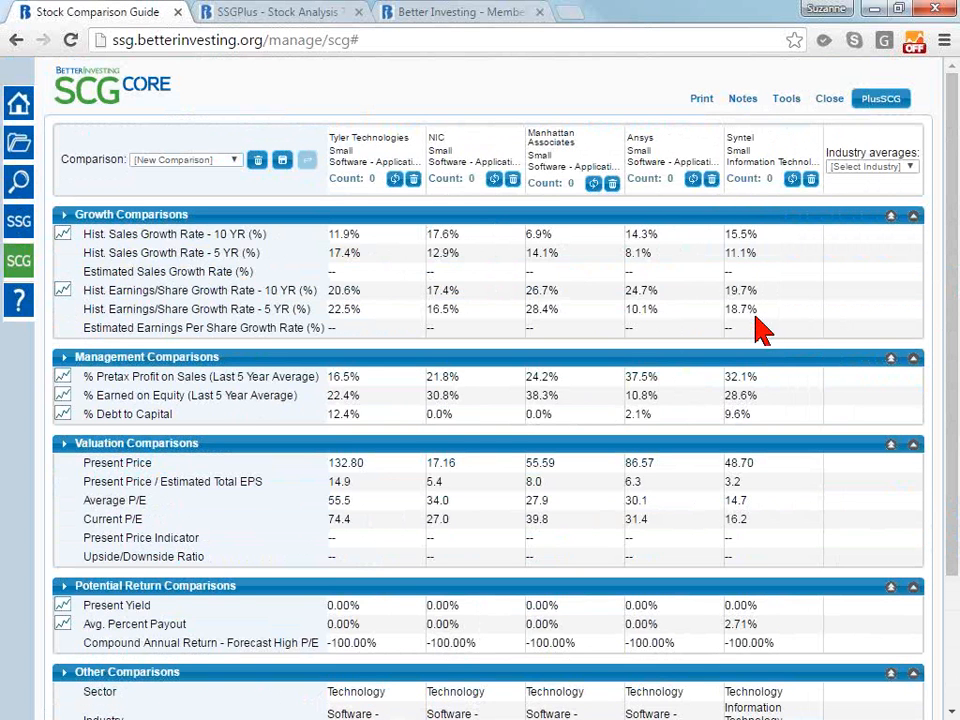
View and close the historical sales graph of the five companies, and set the industry averages to Software - Application
left_click(63, 236)
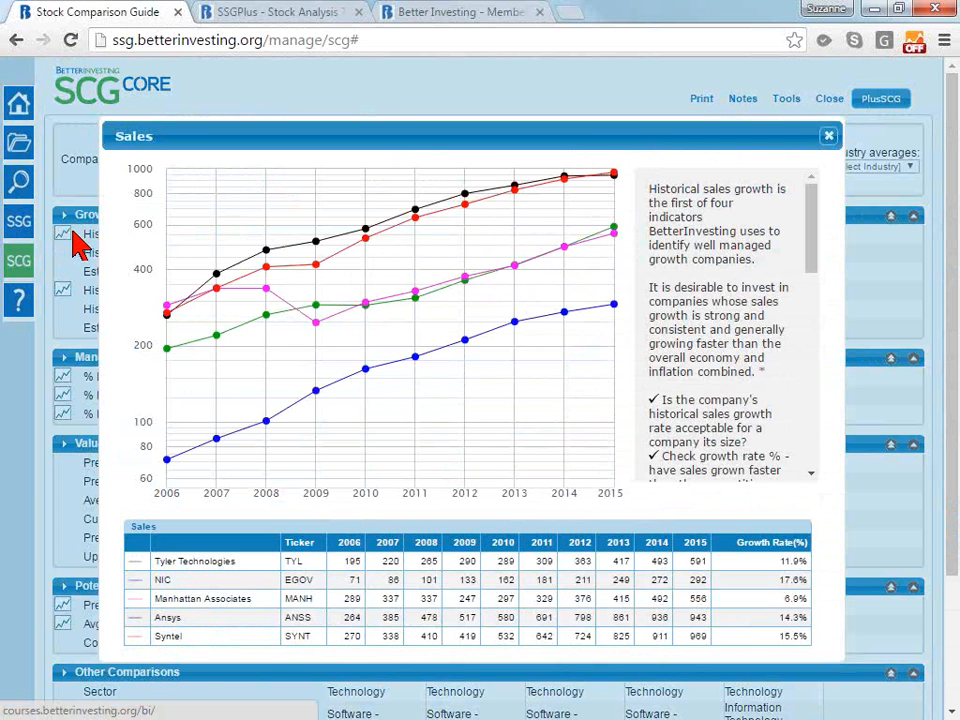
left_click(829, 138)
left_click(893, 168)
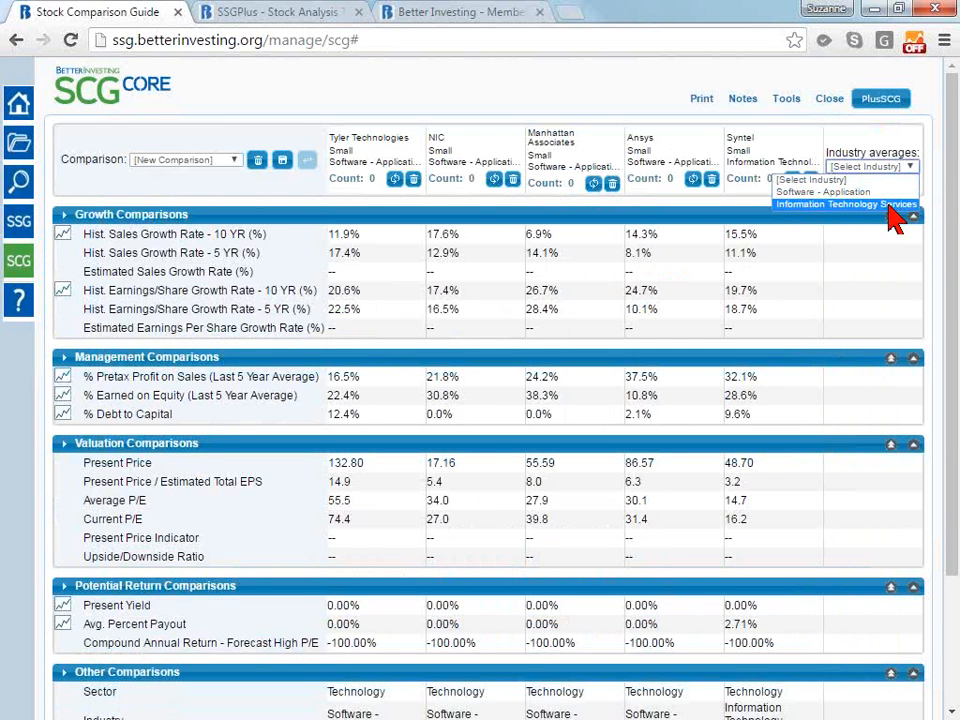
left_click(874, 193)
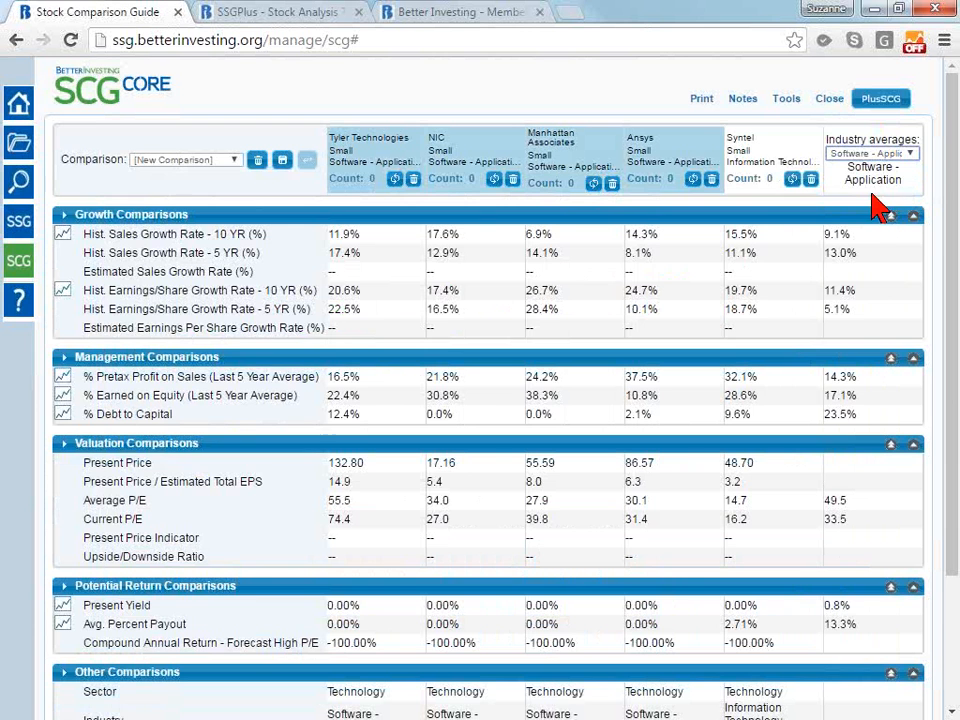